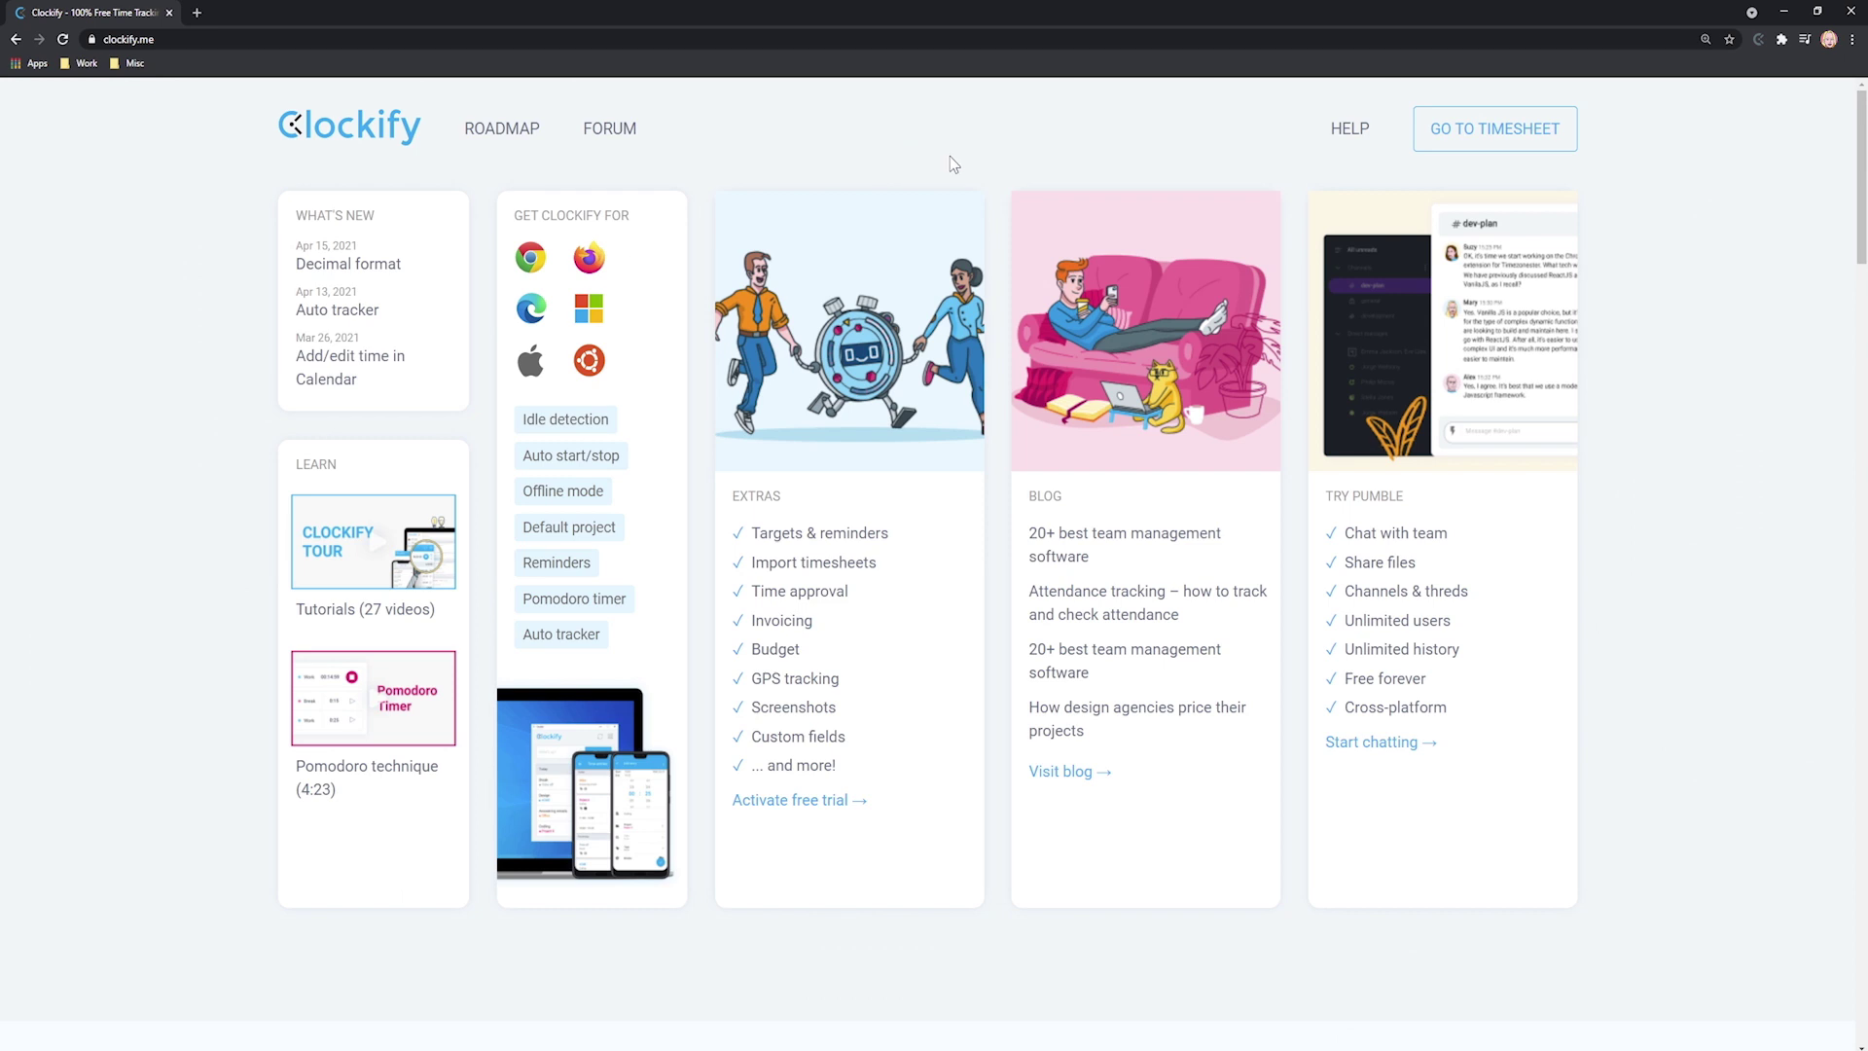
Open the Clockify timesheet and go to the Team members page
left_click(1467, 148)
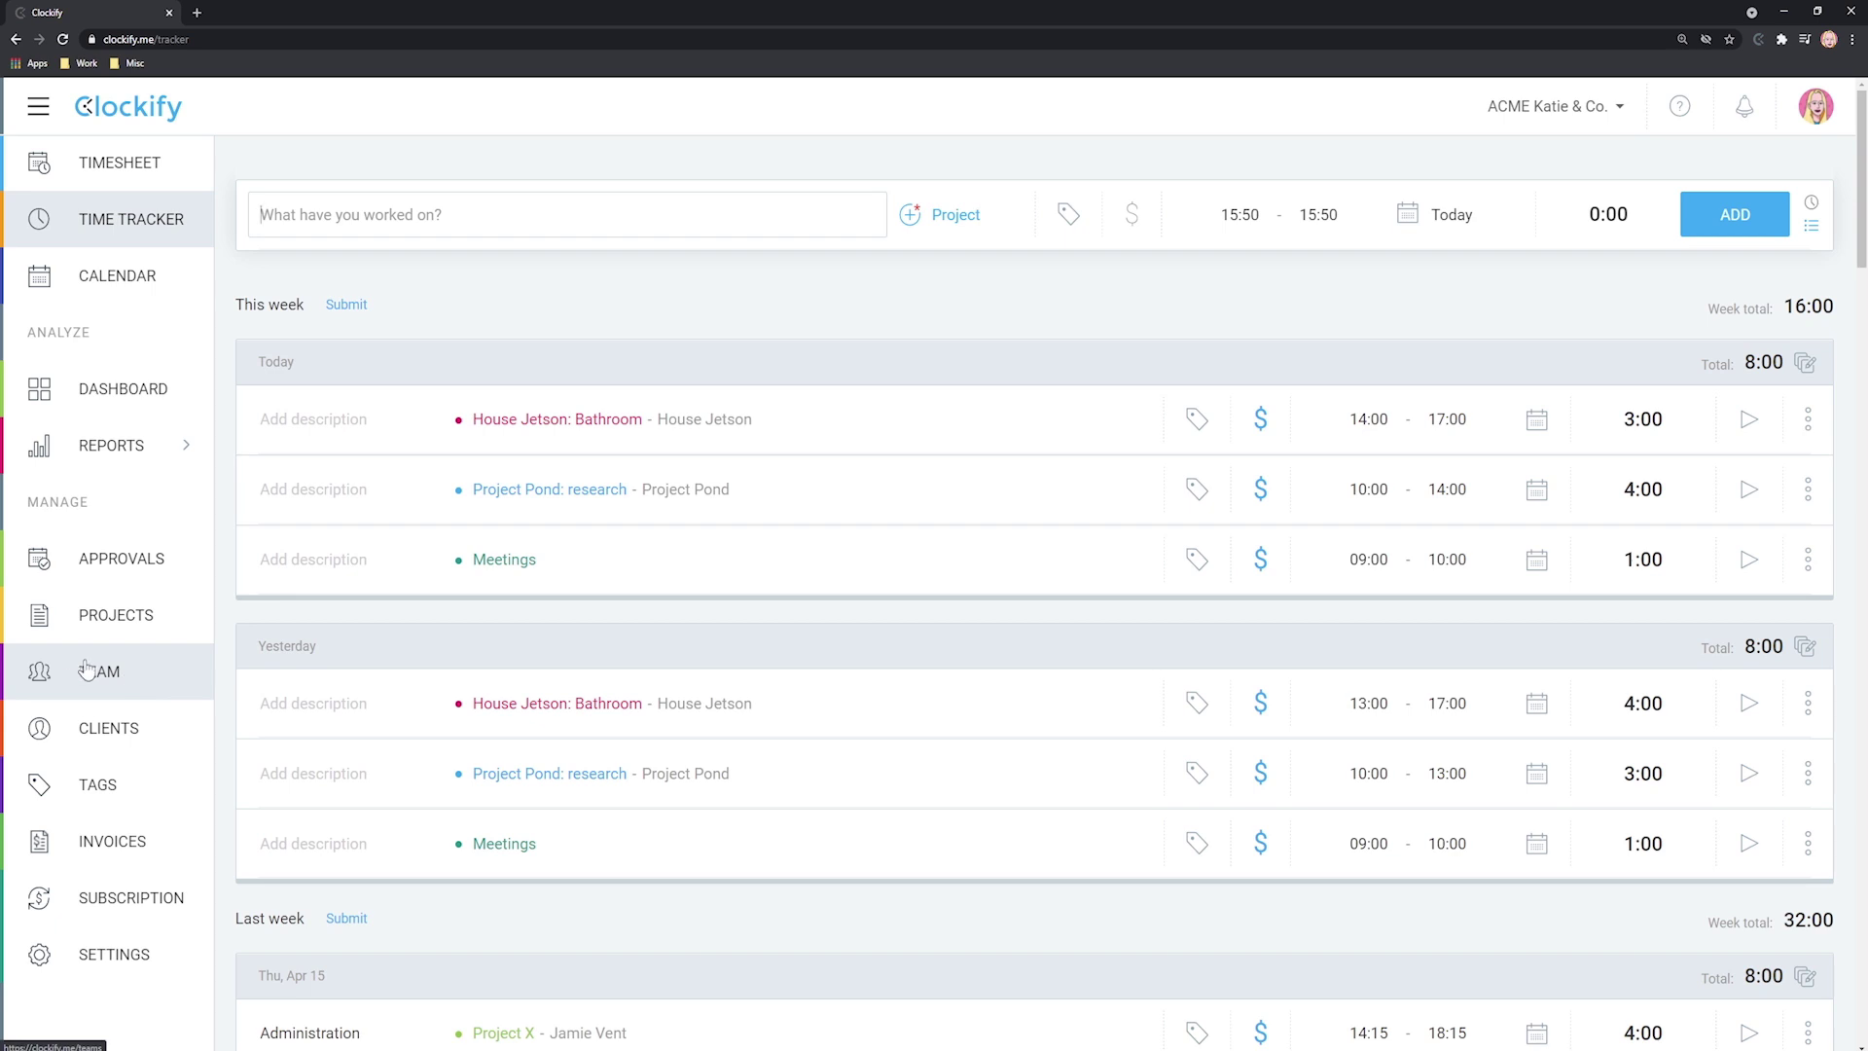
left_click(97, 687)
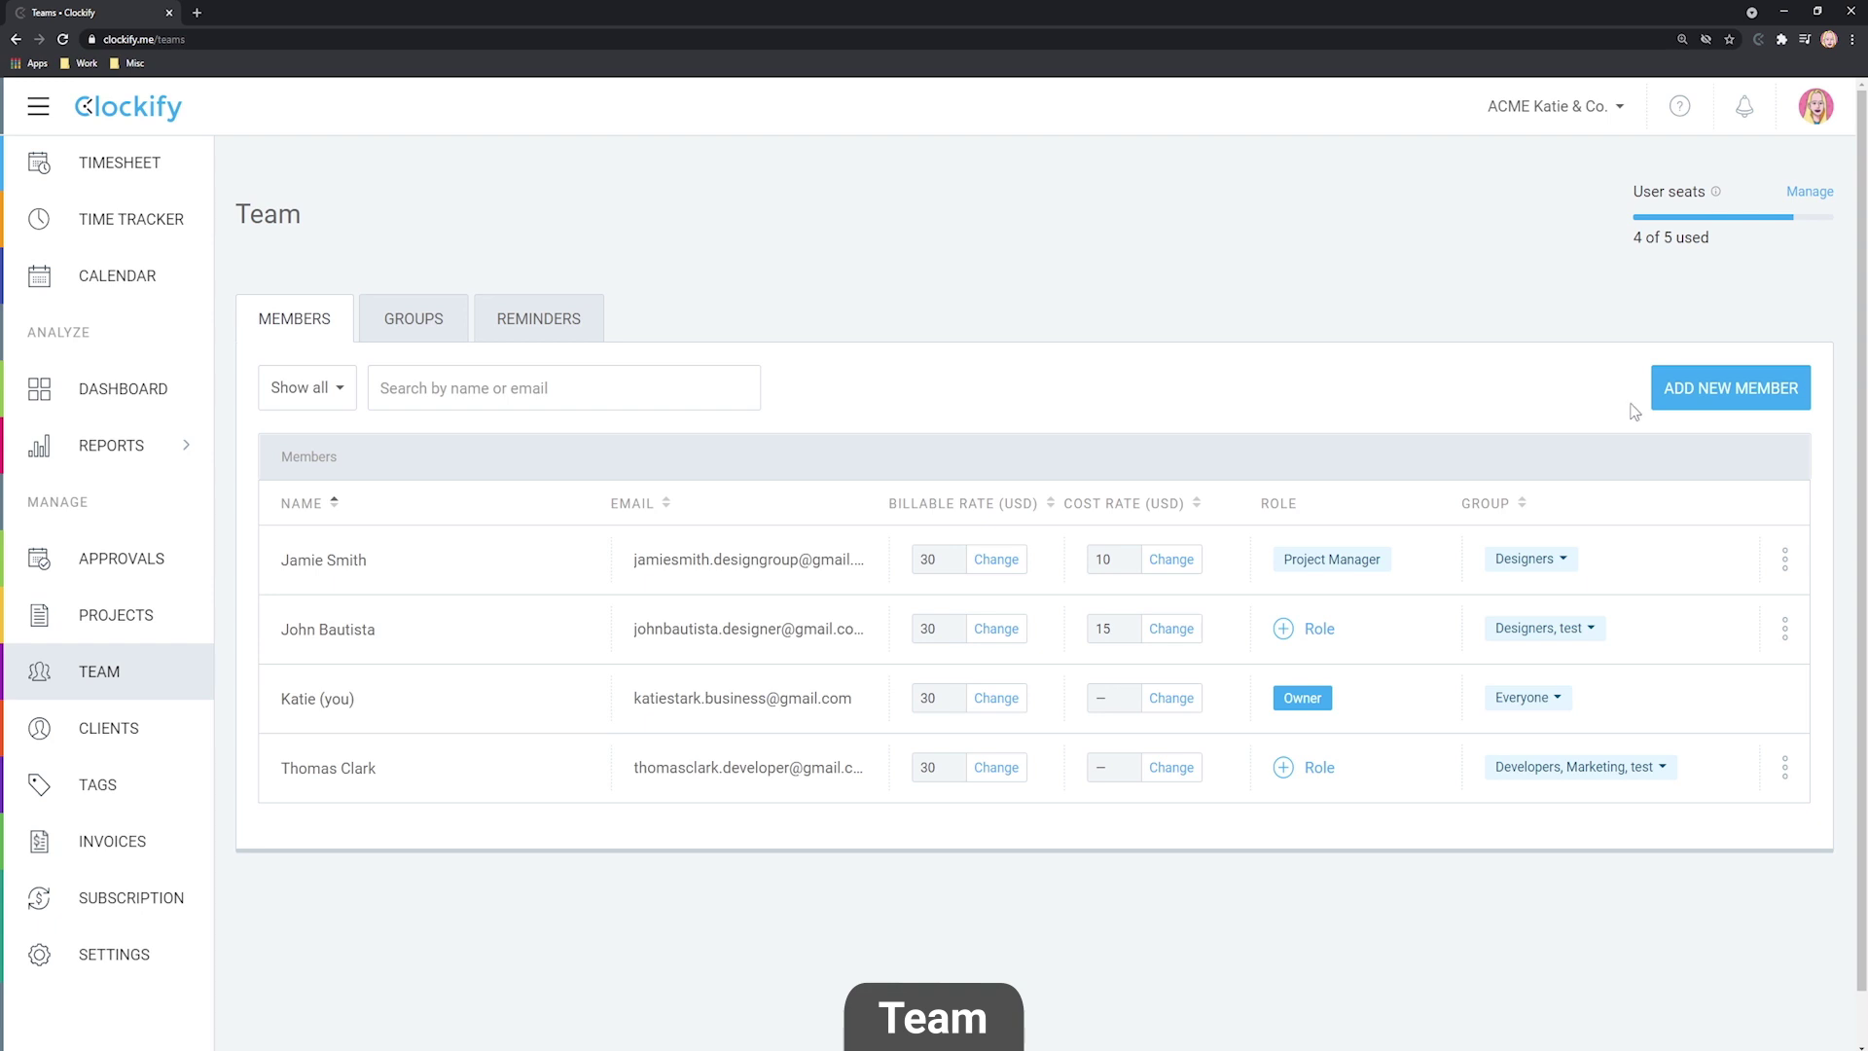
Invite a new member by their pasted e-mail address, passing the traffic-light reCAPTCHA
left_click(1717, 400)
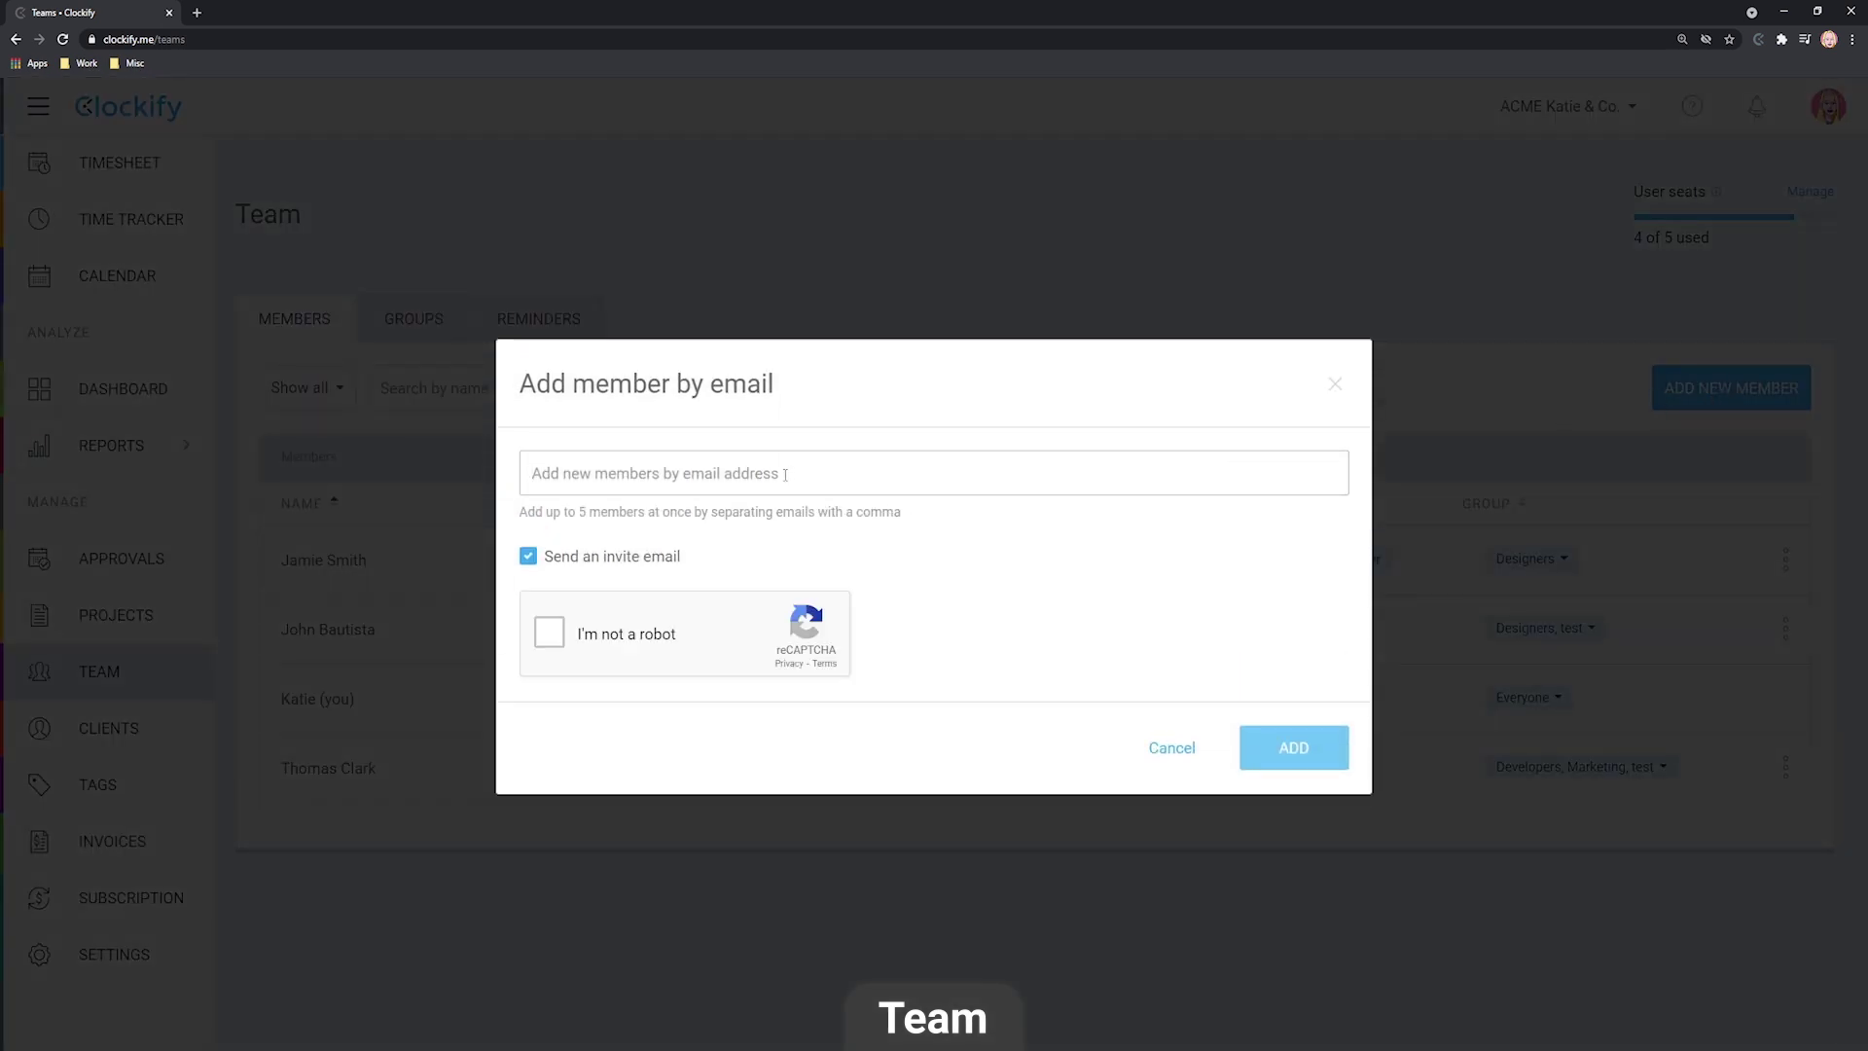
left_click(778, 473)
key("ctrl+v")
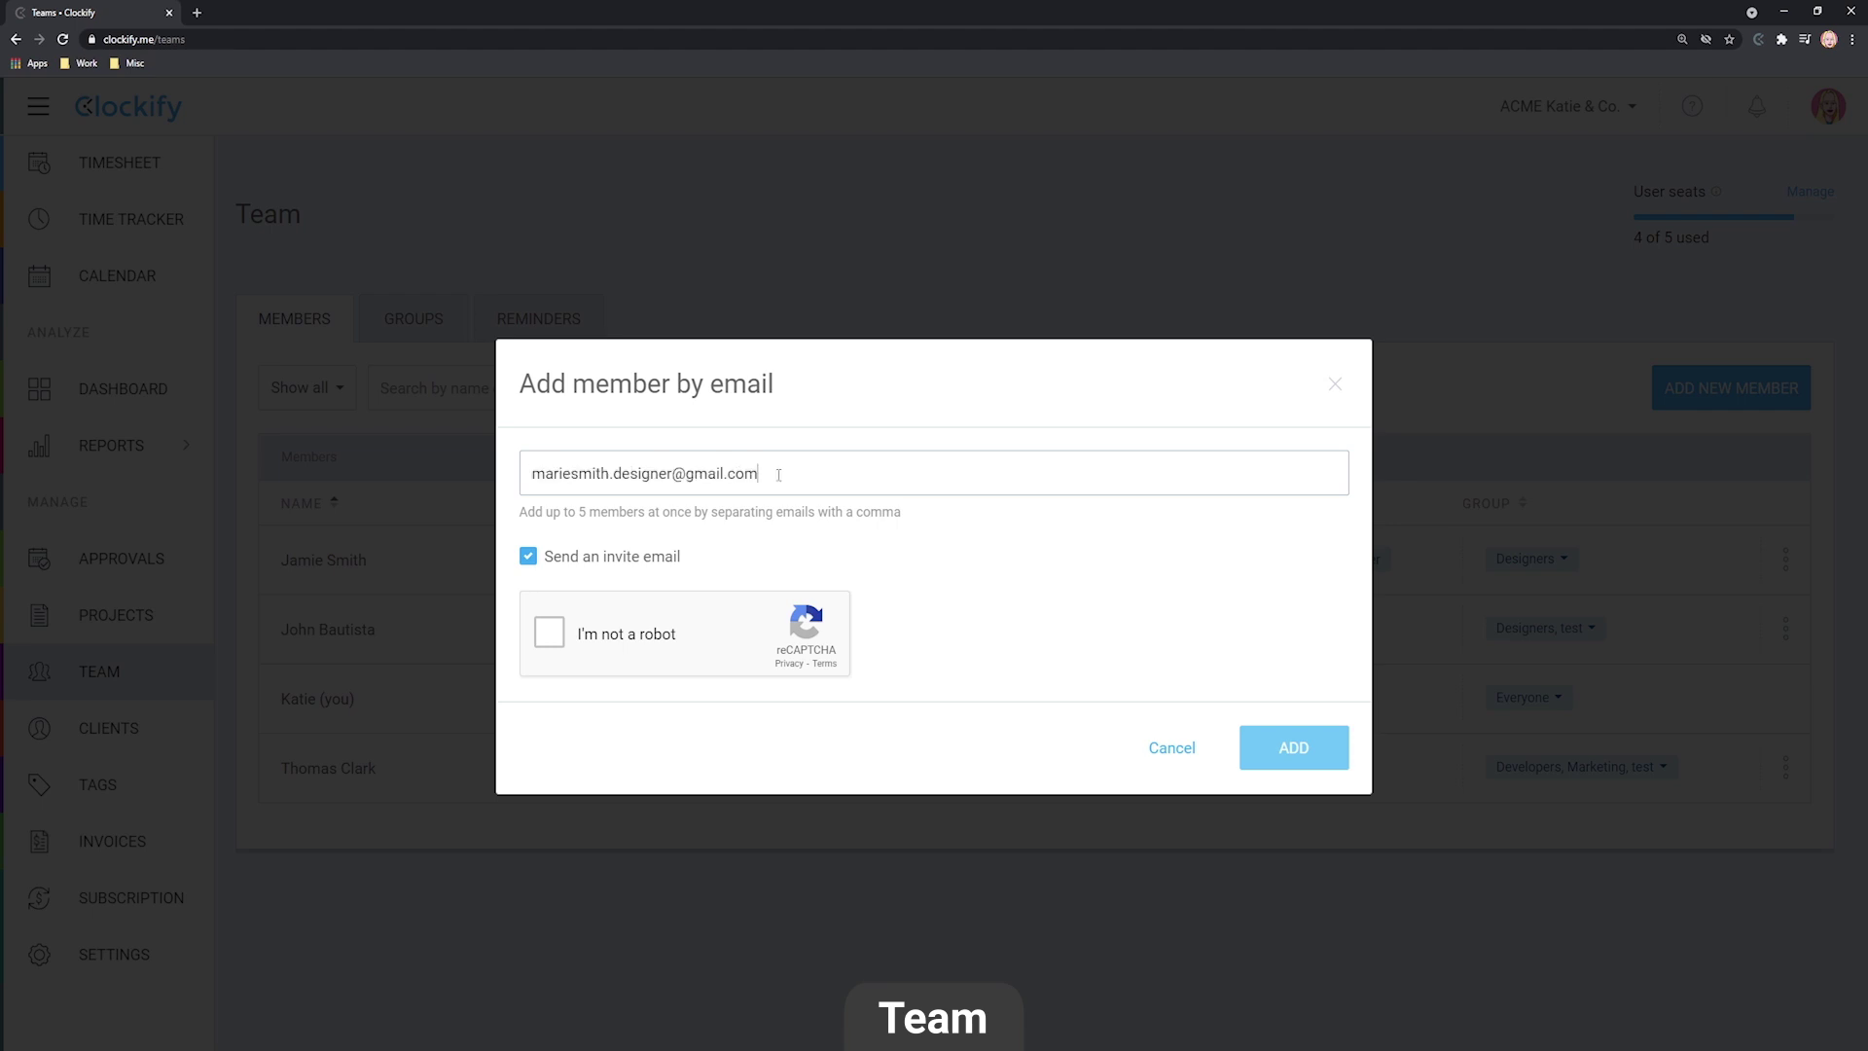
left_click(550, 634)
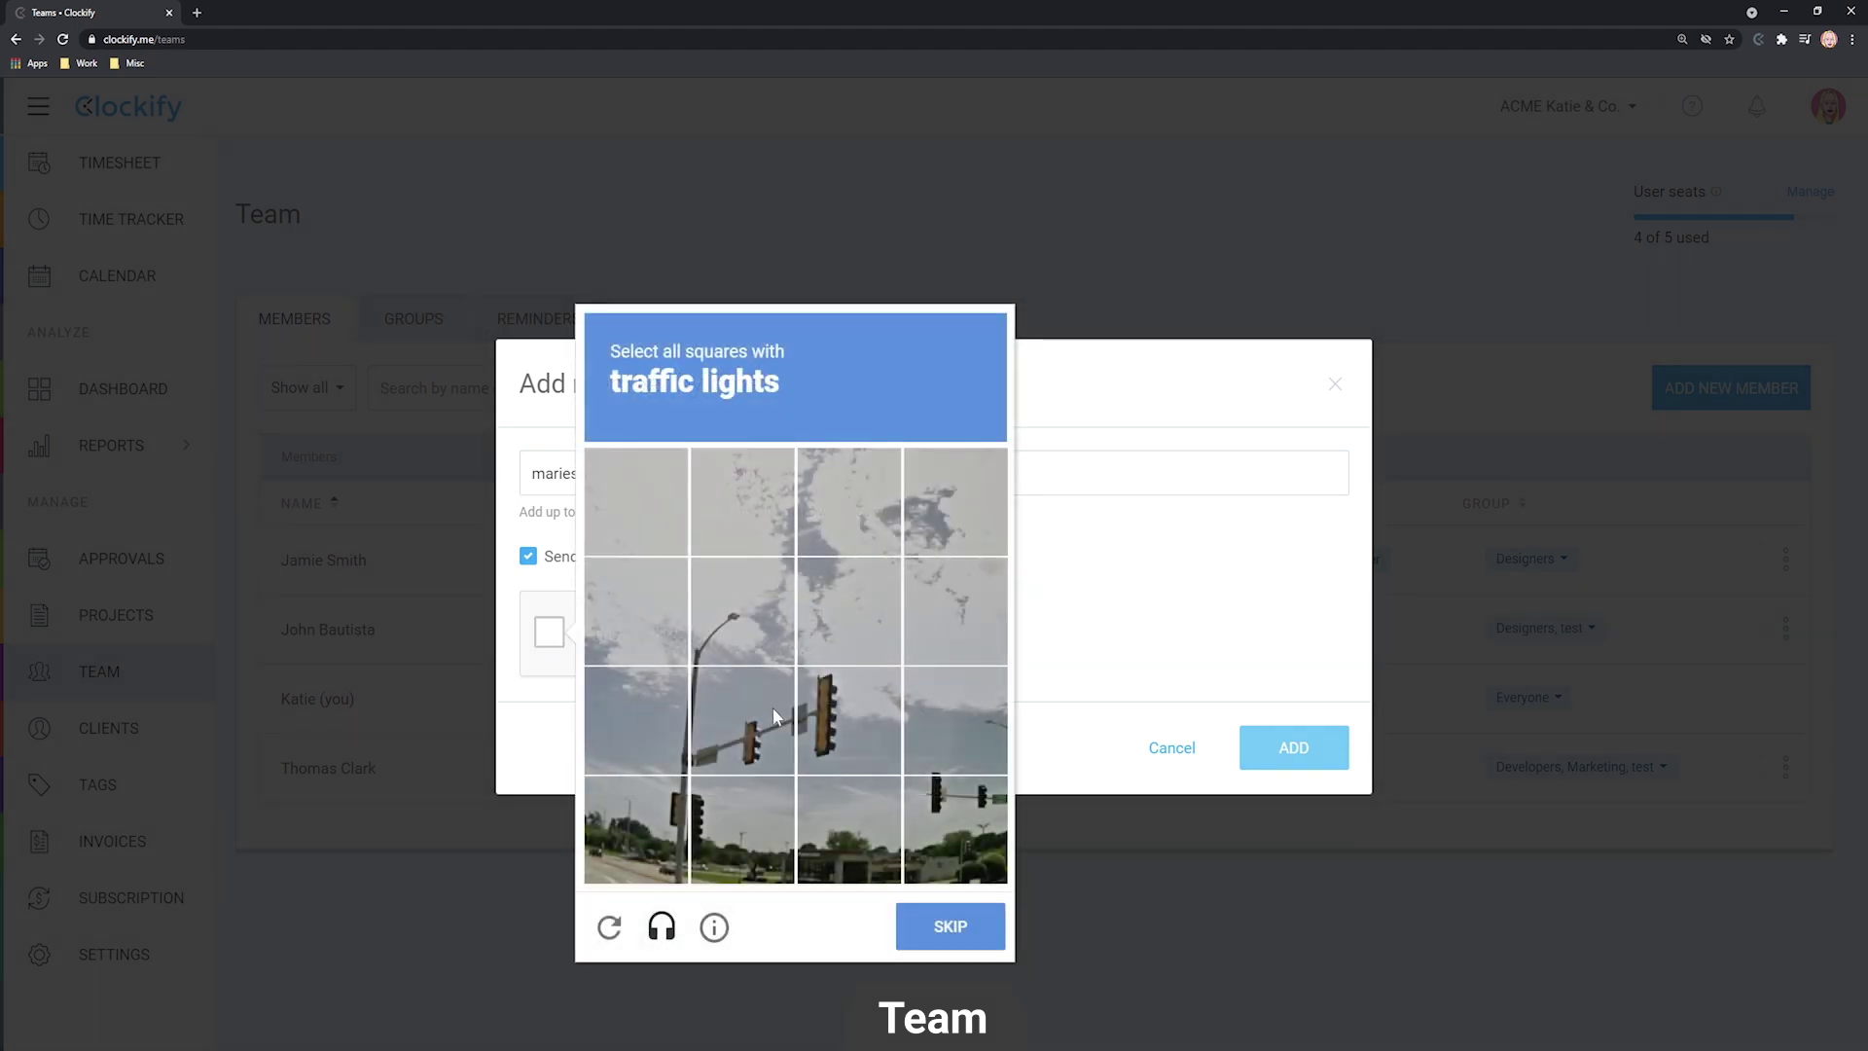
left_click(770, 710)
left_click(844, 708)
left_click(955, 827)
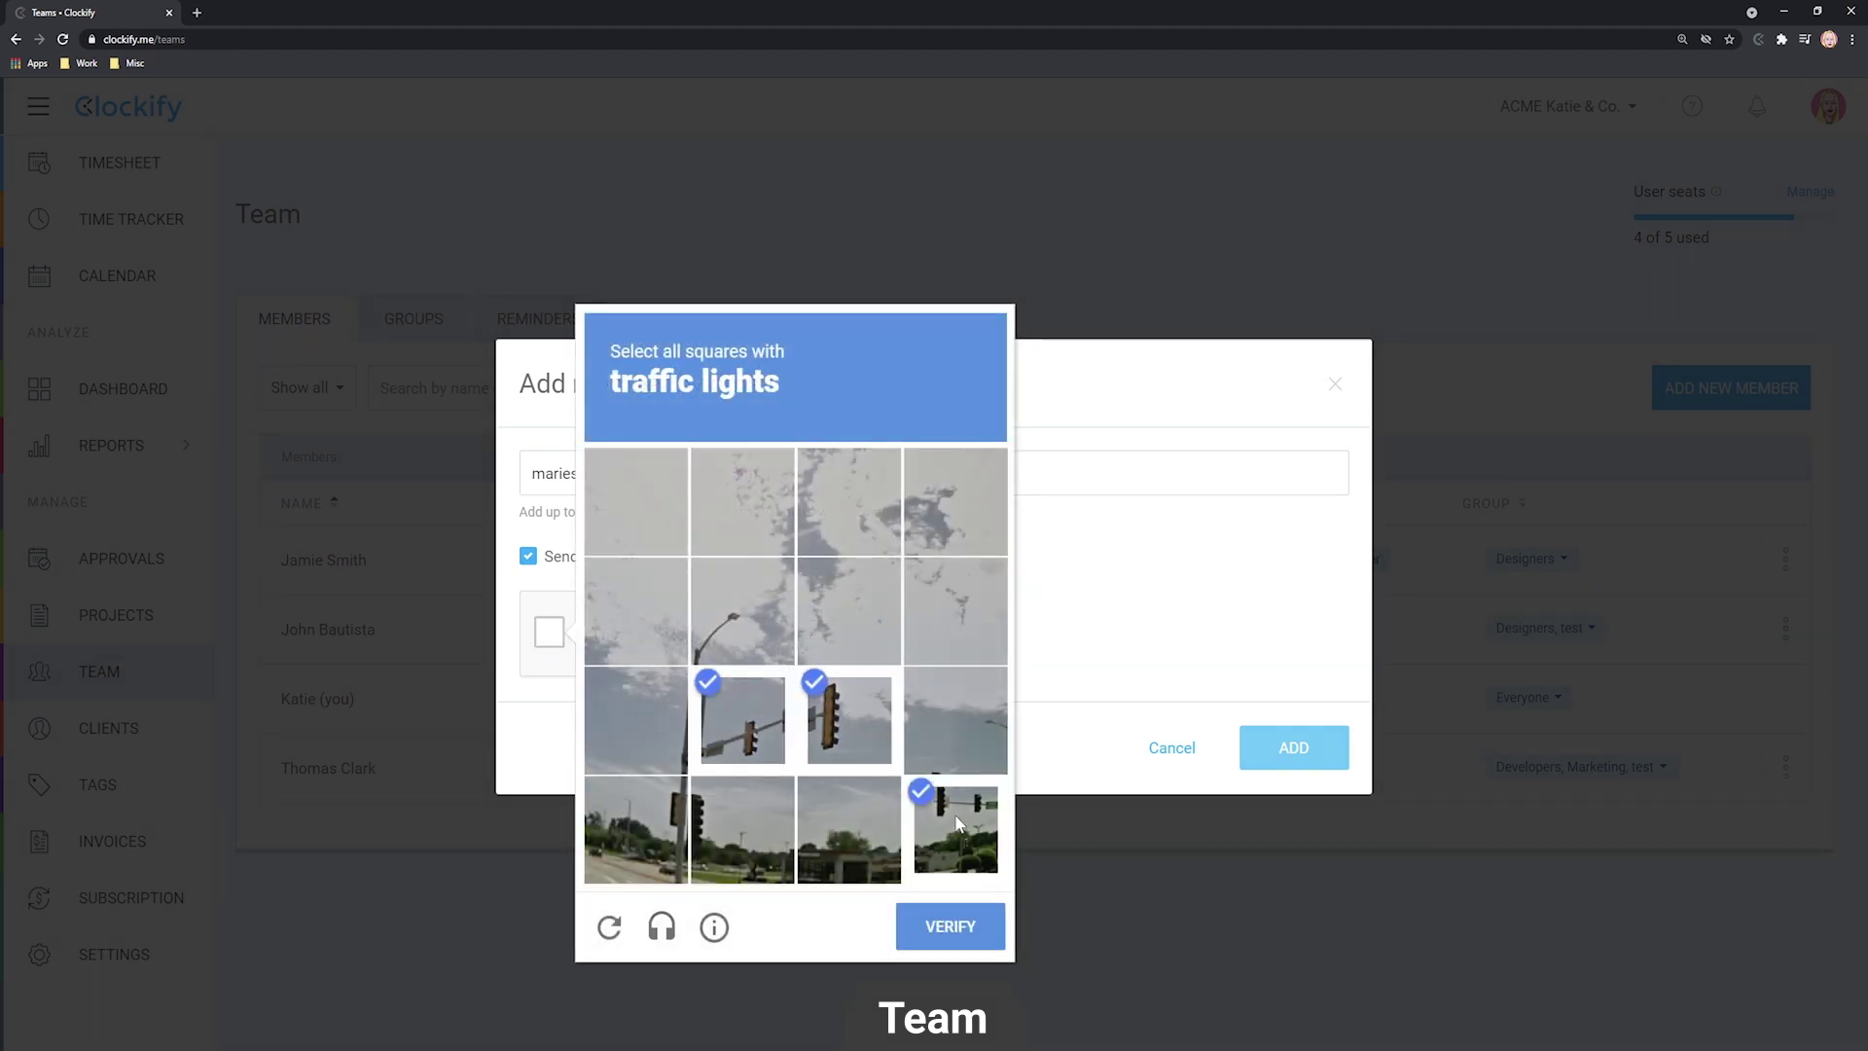
left_click(971, 929)
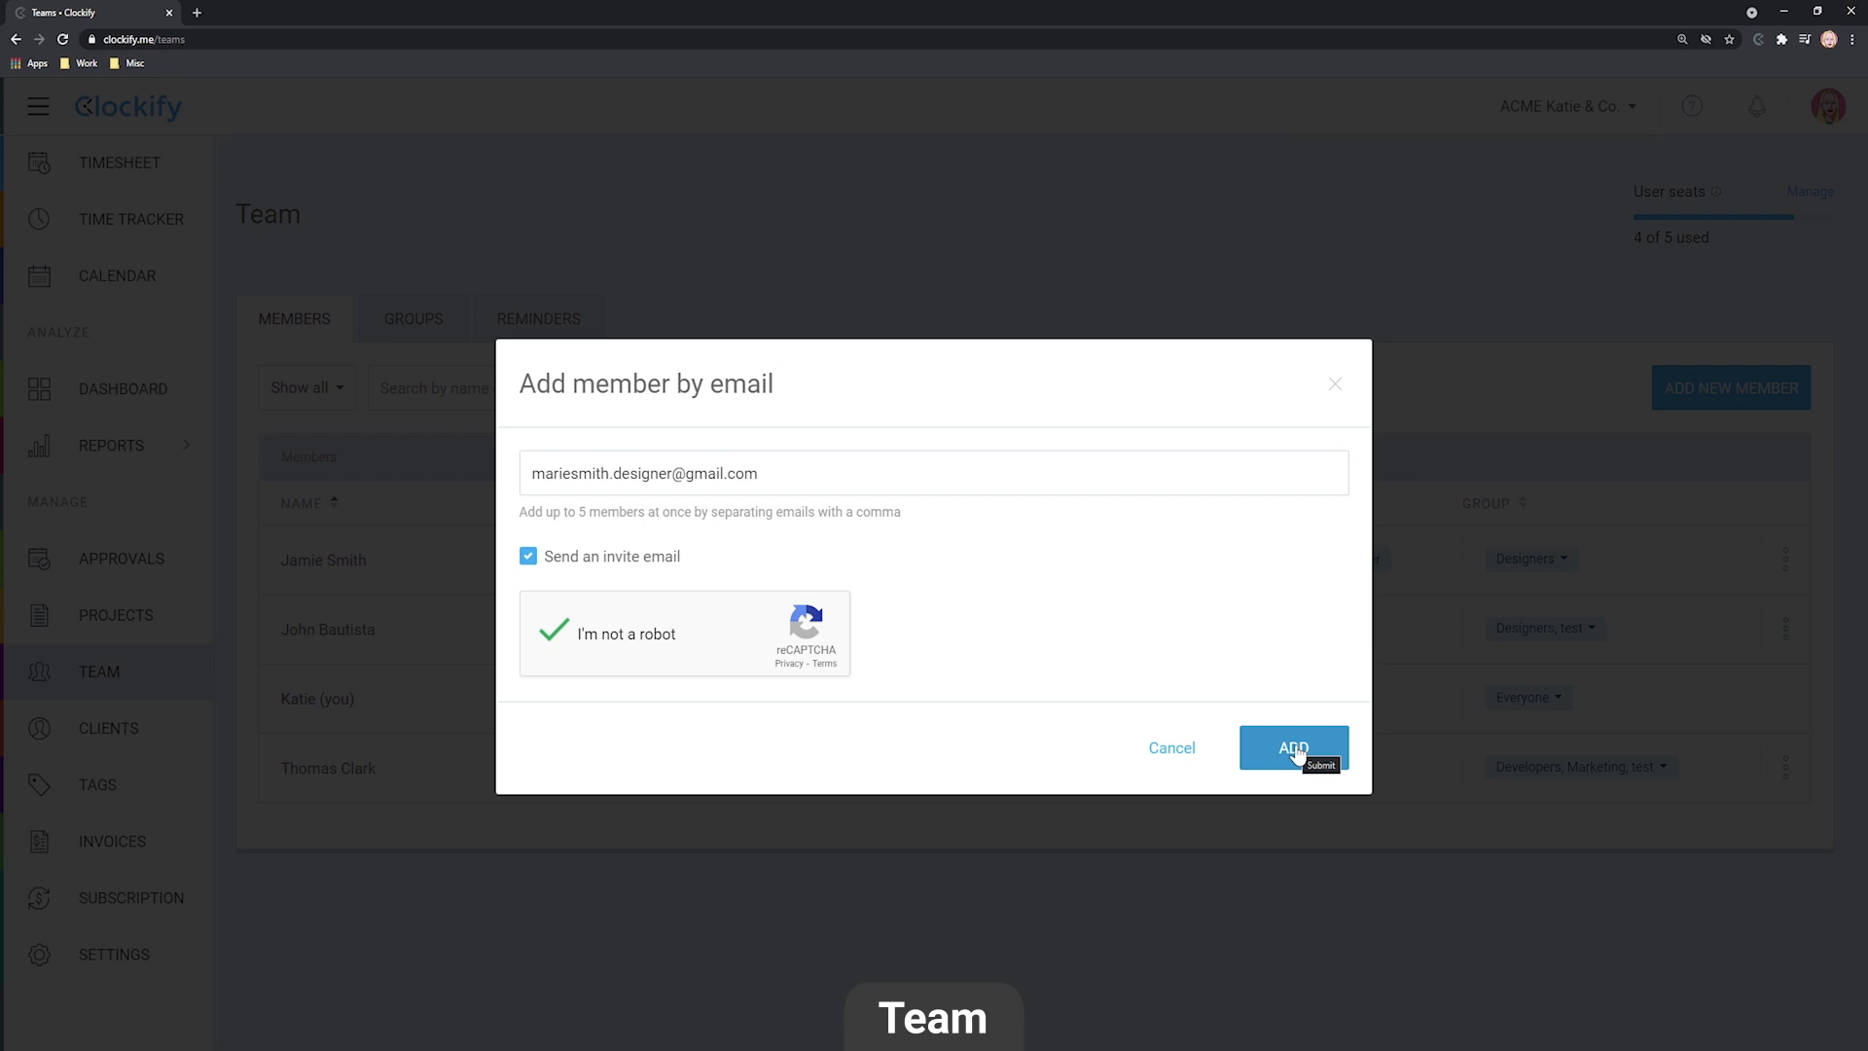
left_click(1294, 749)
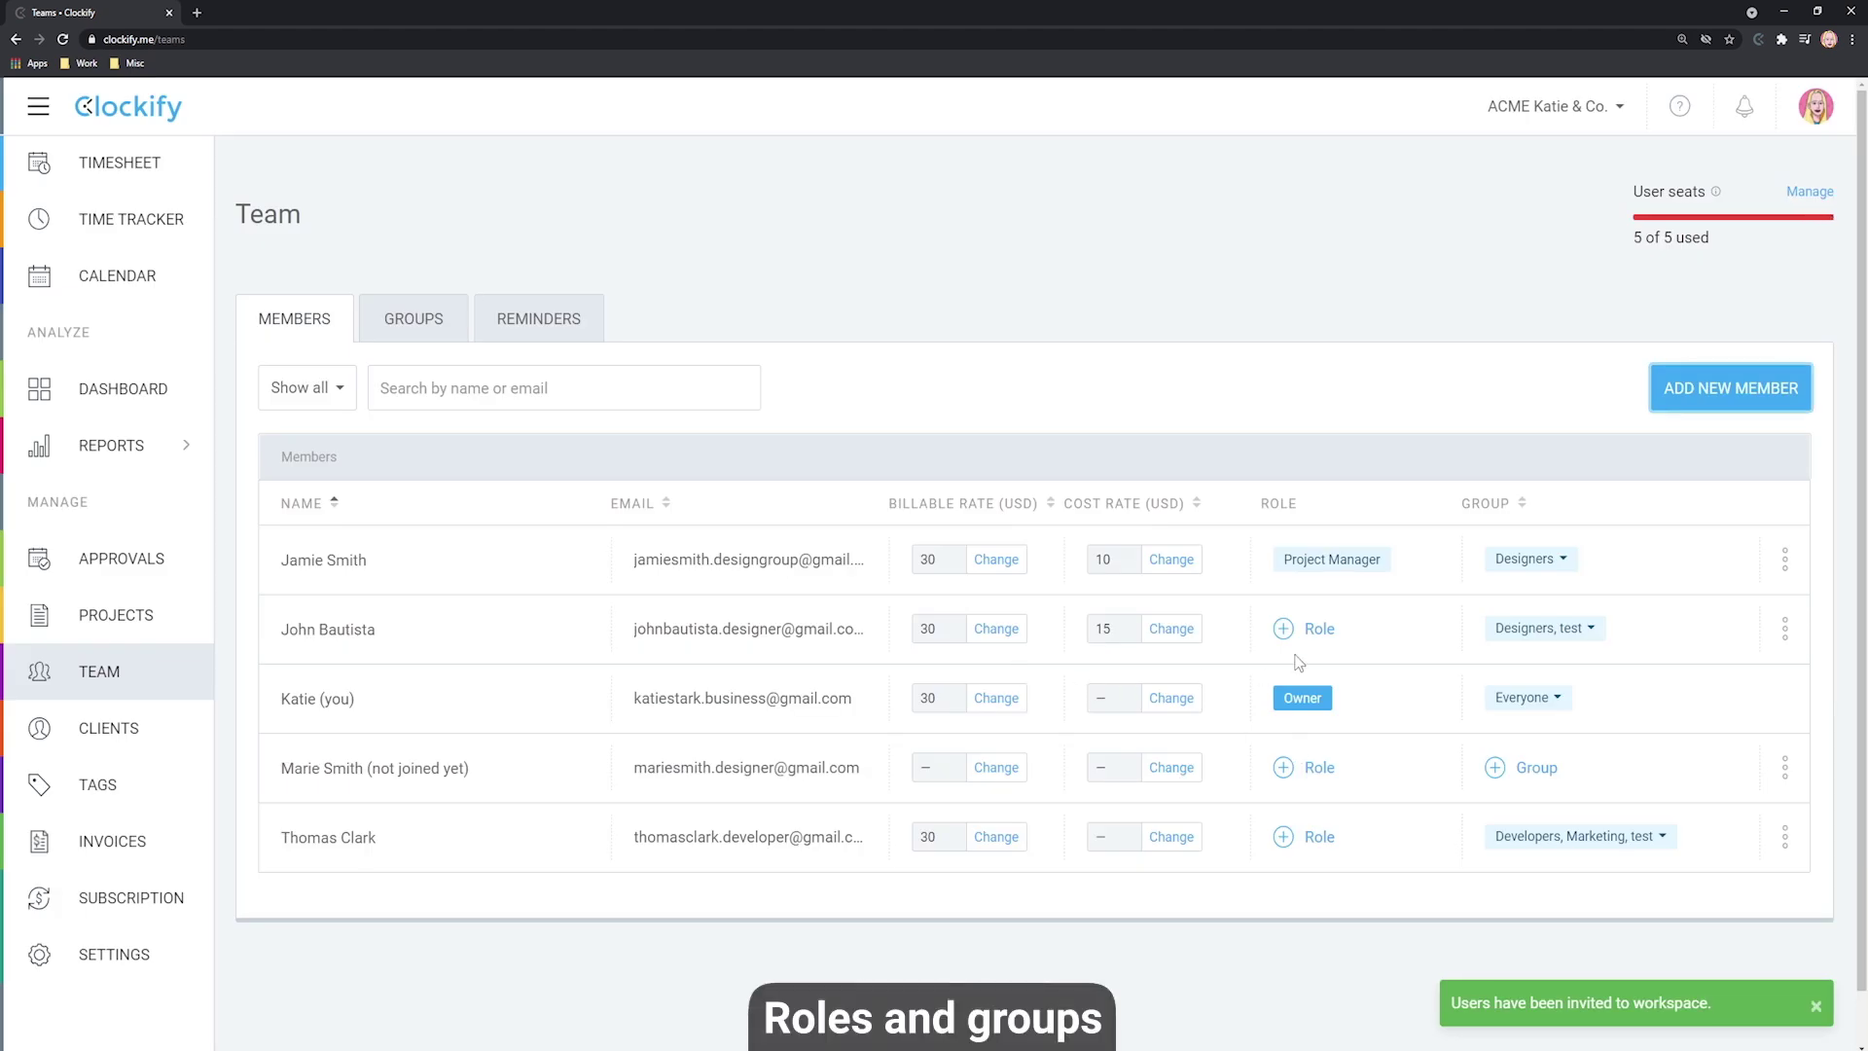
Open the role settings in the invited member's row
scroll(1299, 663, "down", 1)
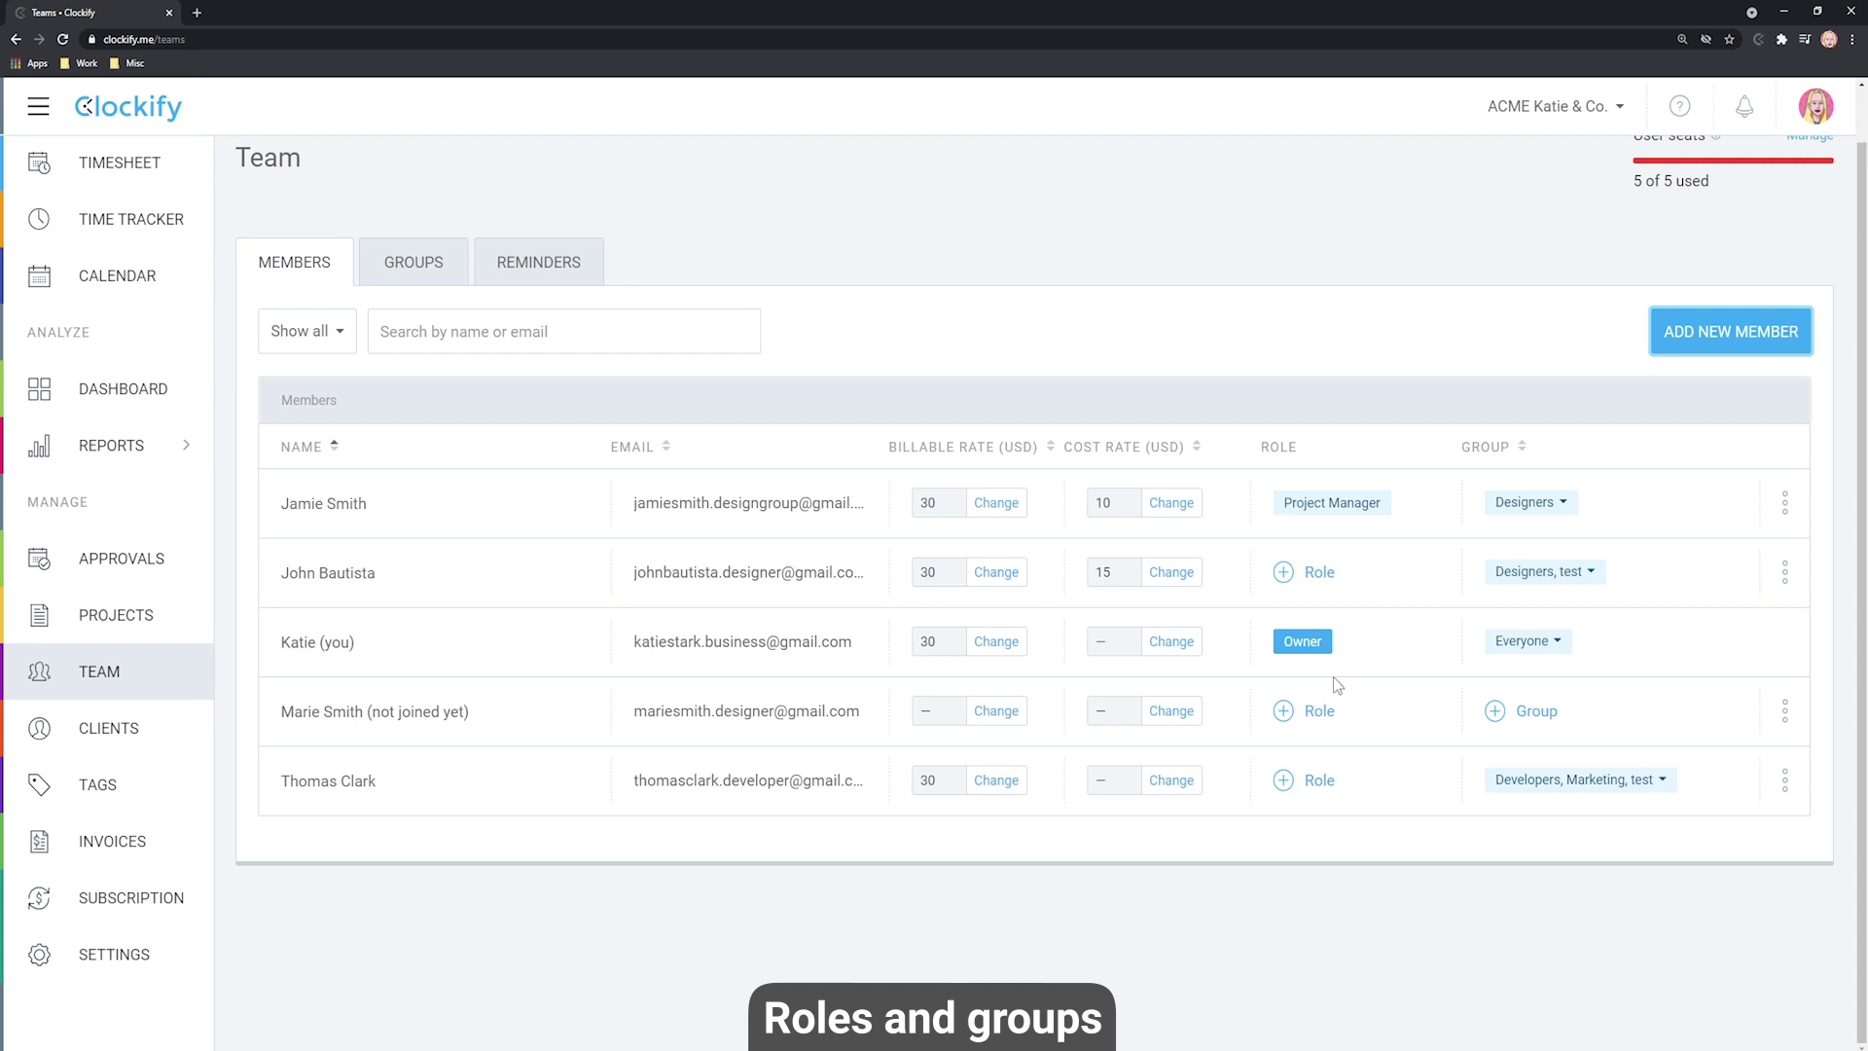
left_click(1282, 715)
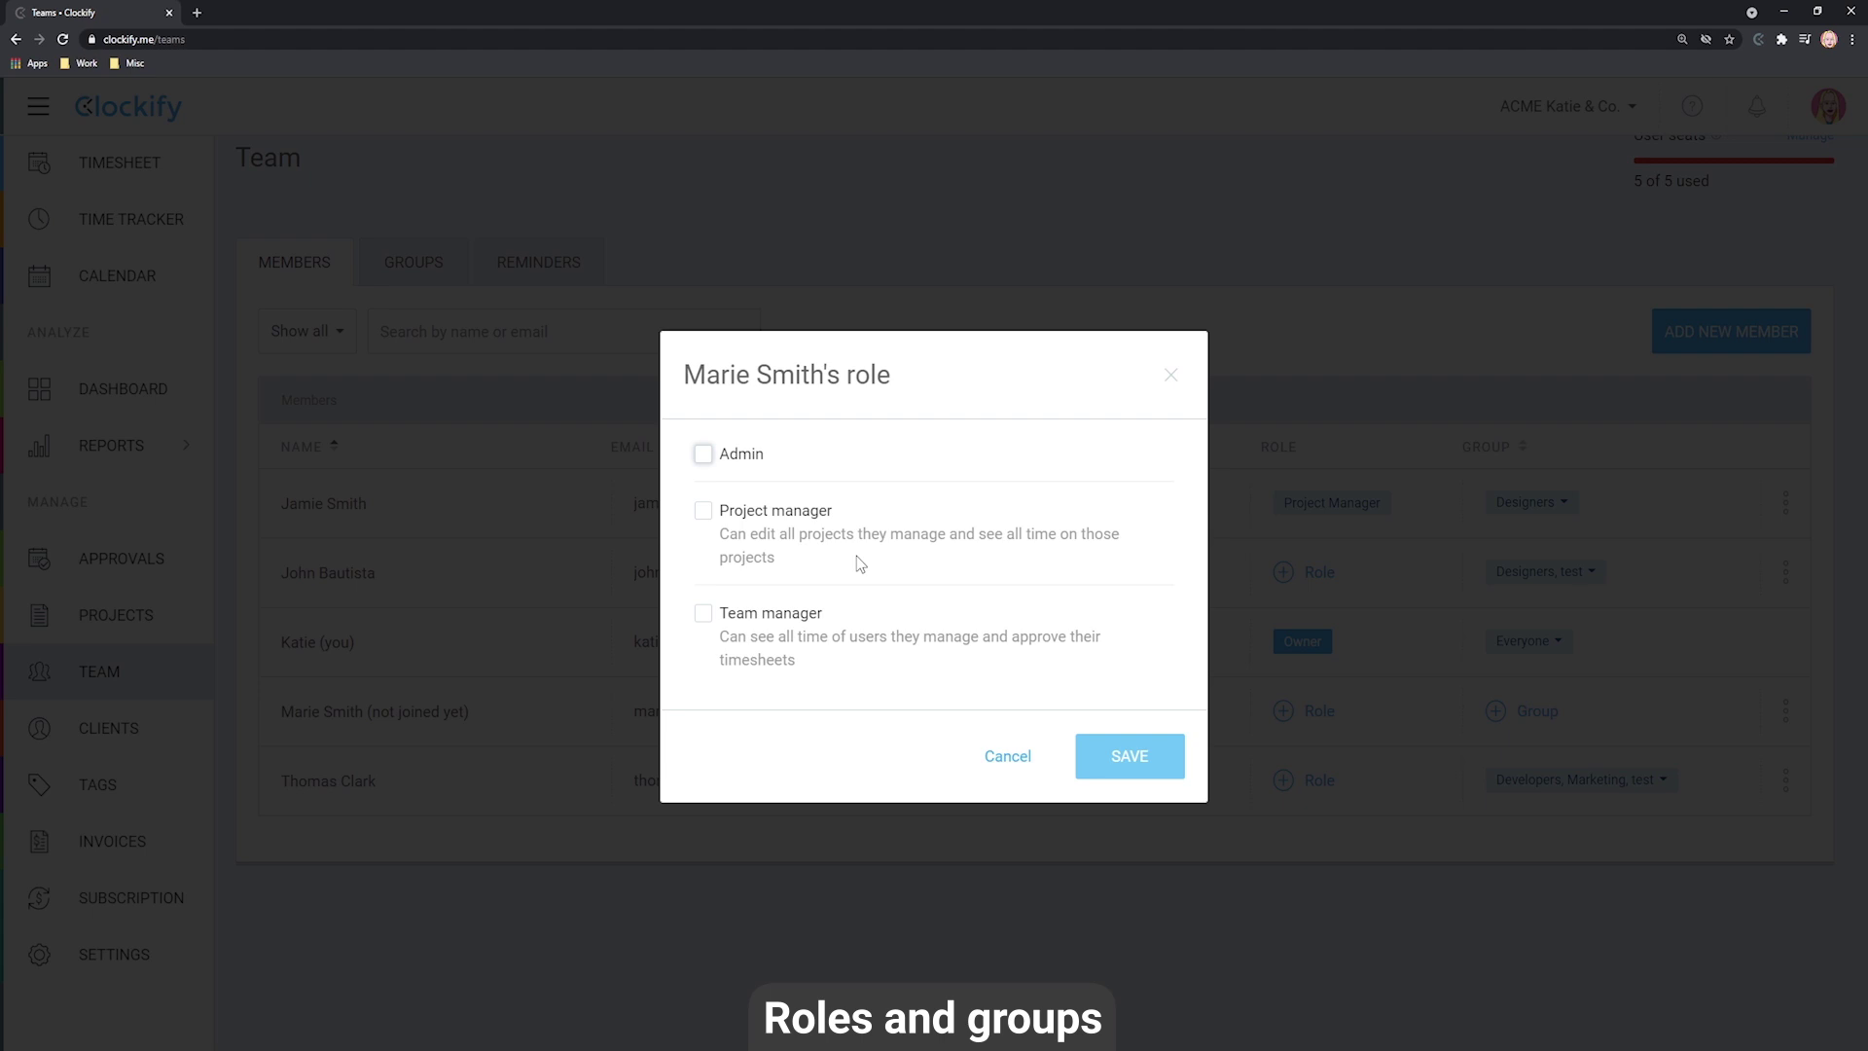
Try the Project manager and Team manager roles, untick both, and cancel without saving
left_click(704, 512)
left_click(778, 577)
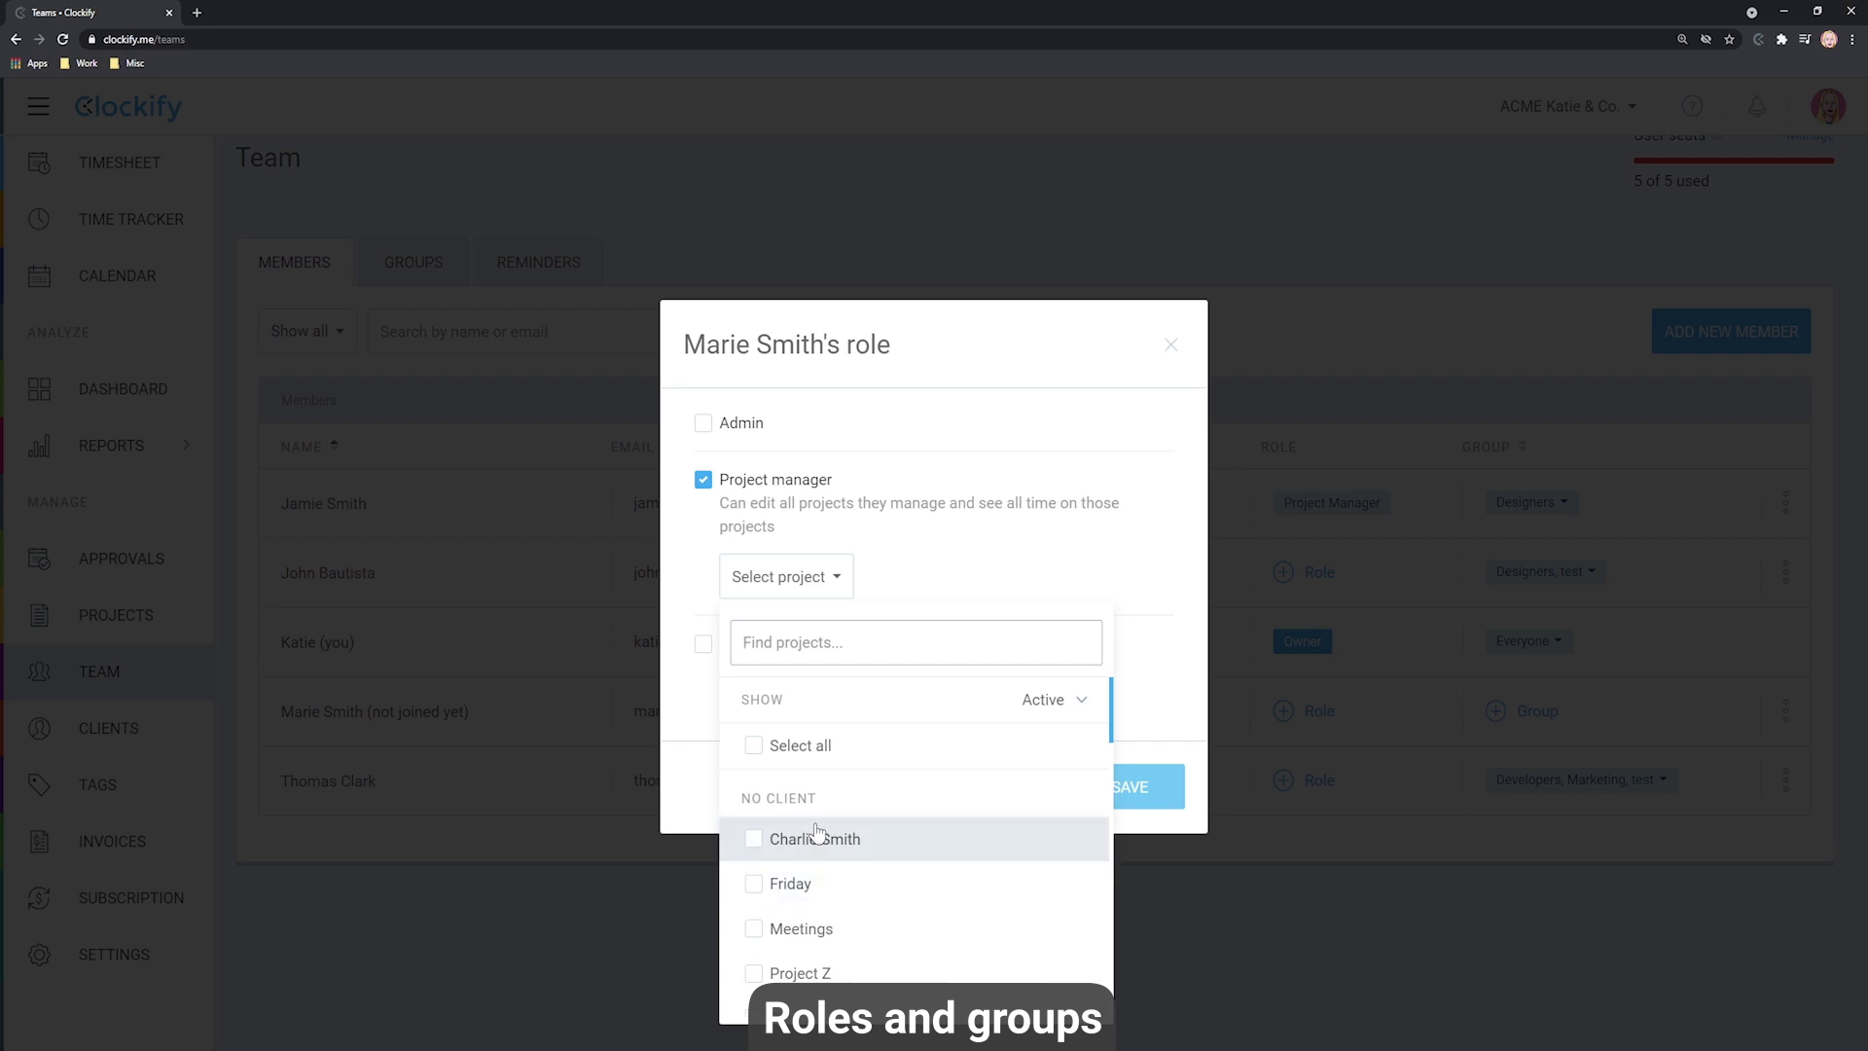
left_click(919, 558)
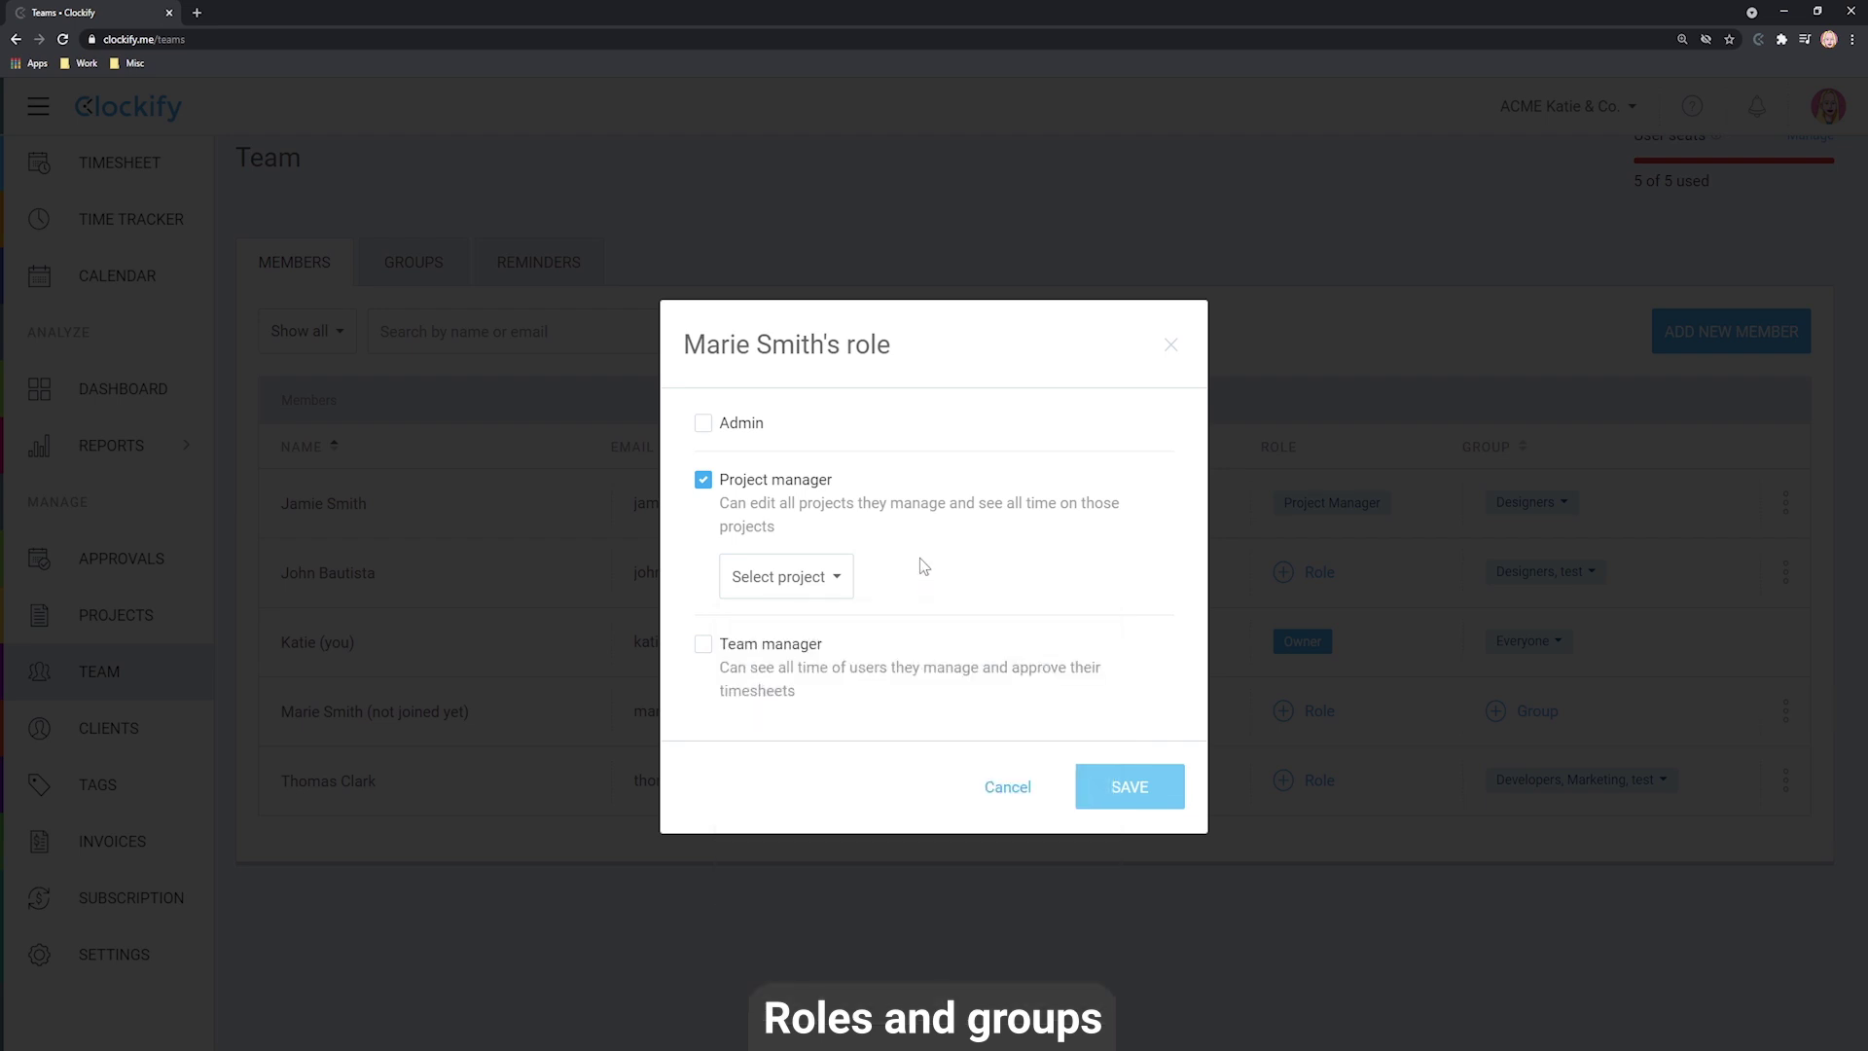
left_click(703, 481)
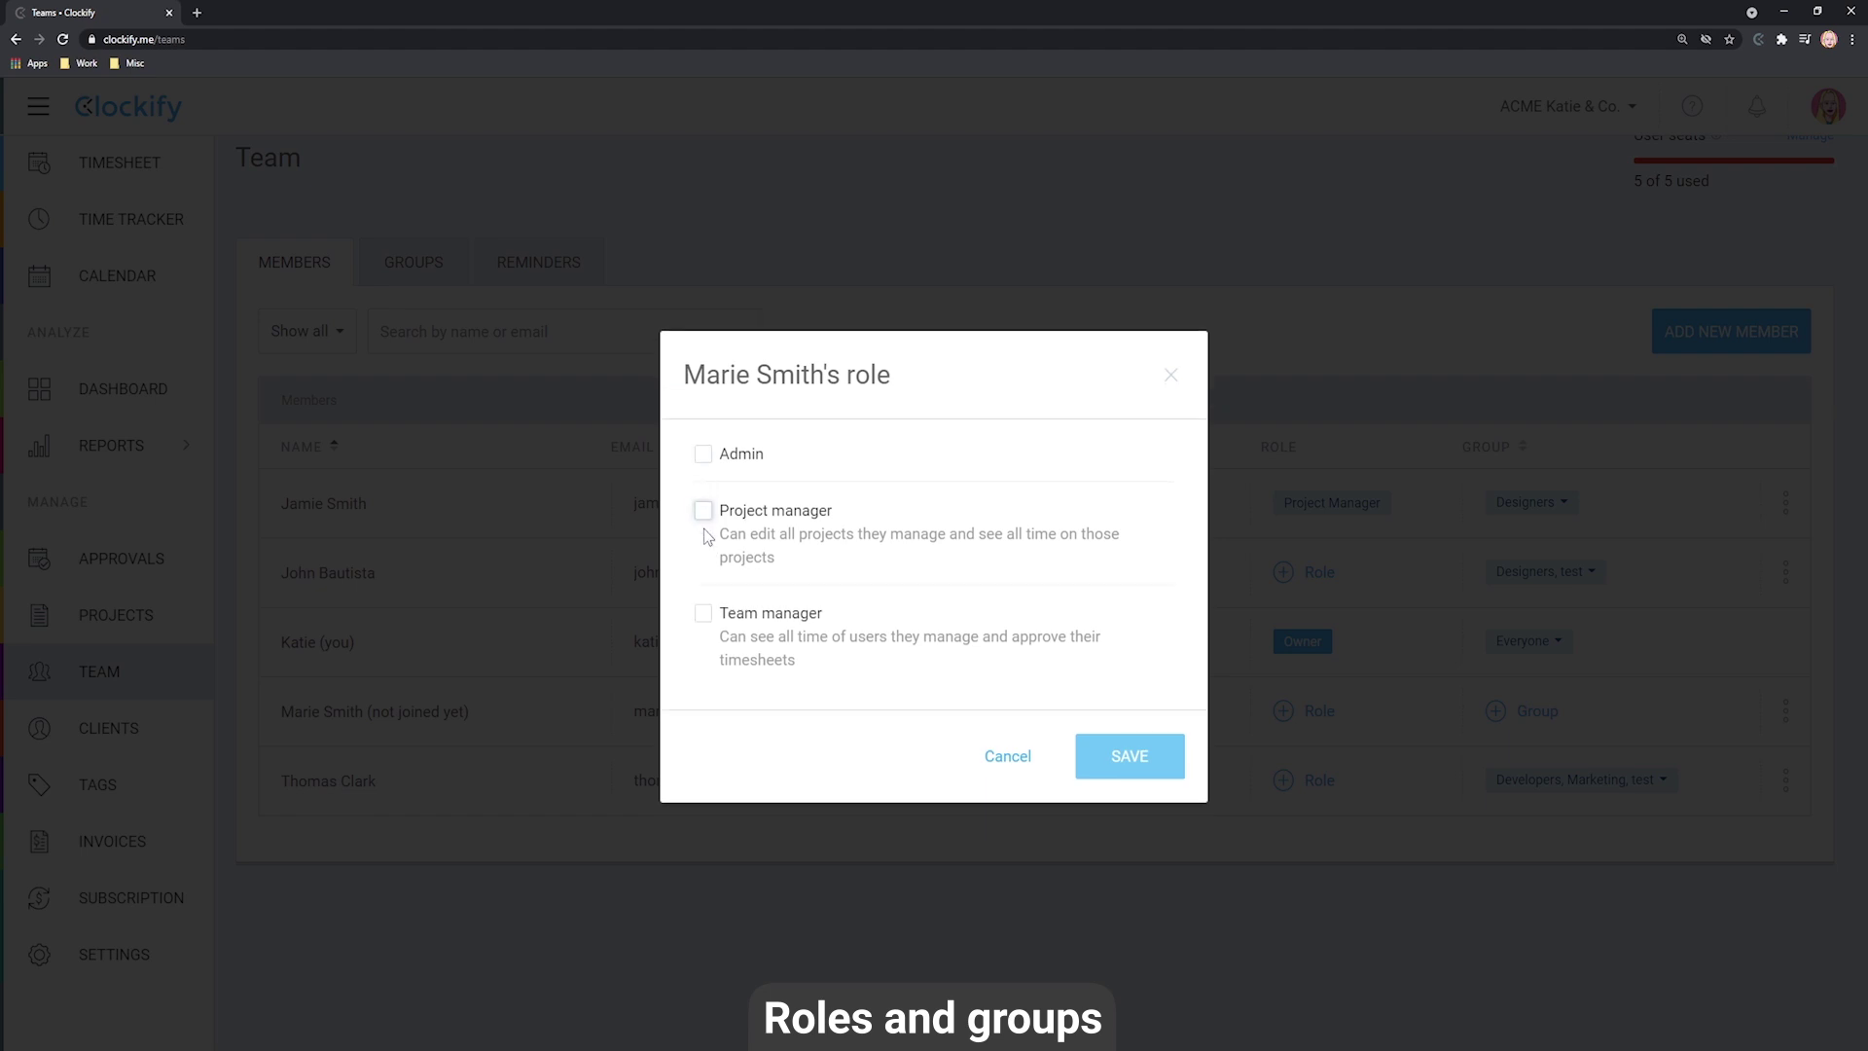
left_click(702, 617)
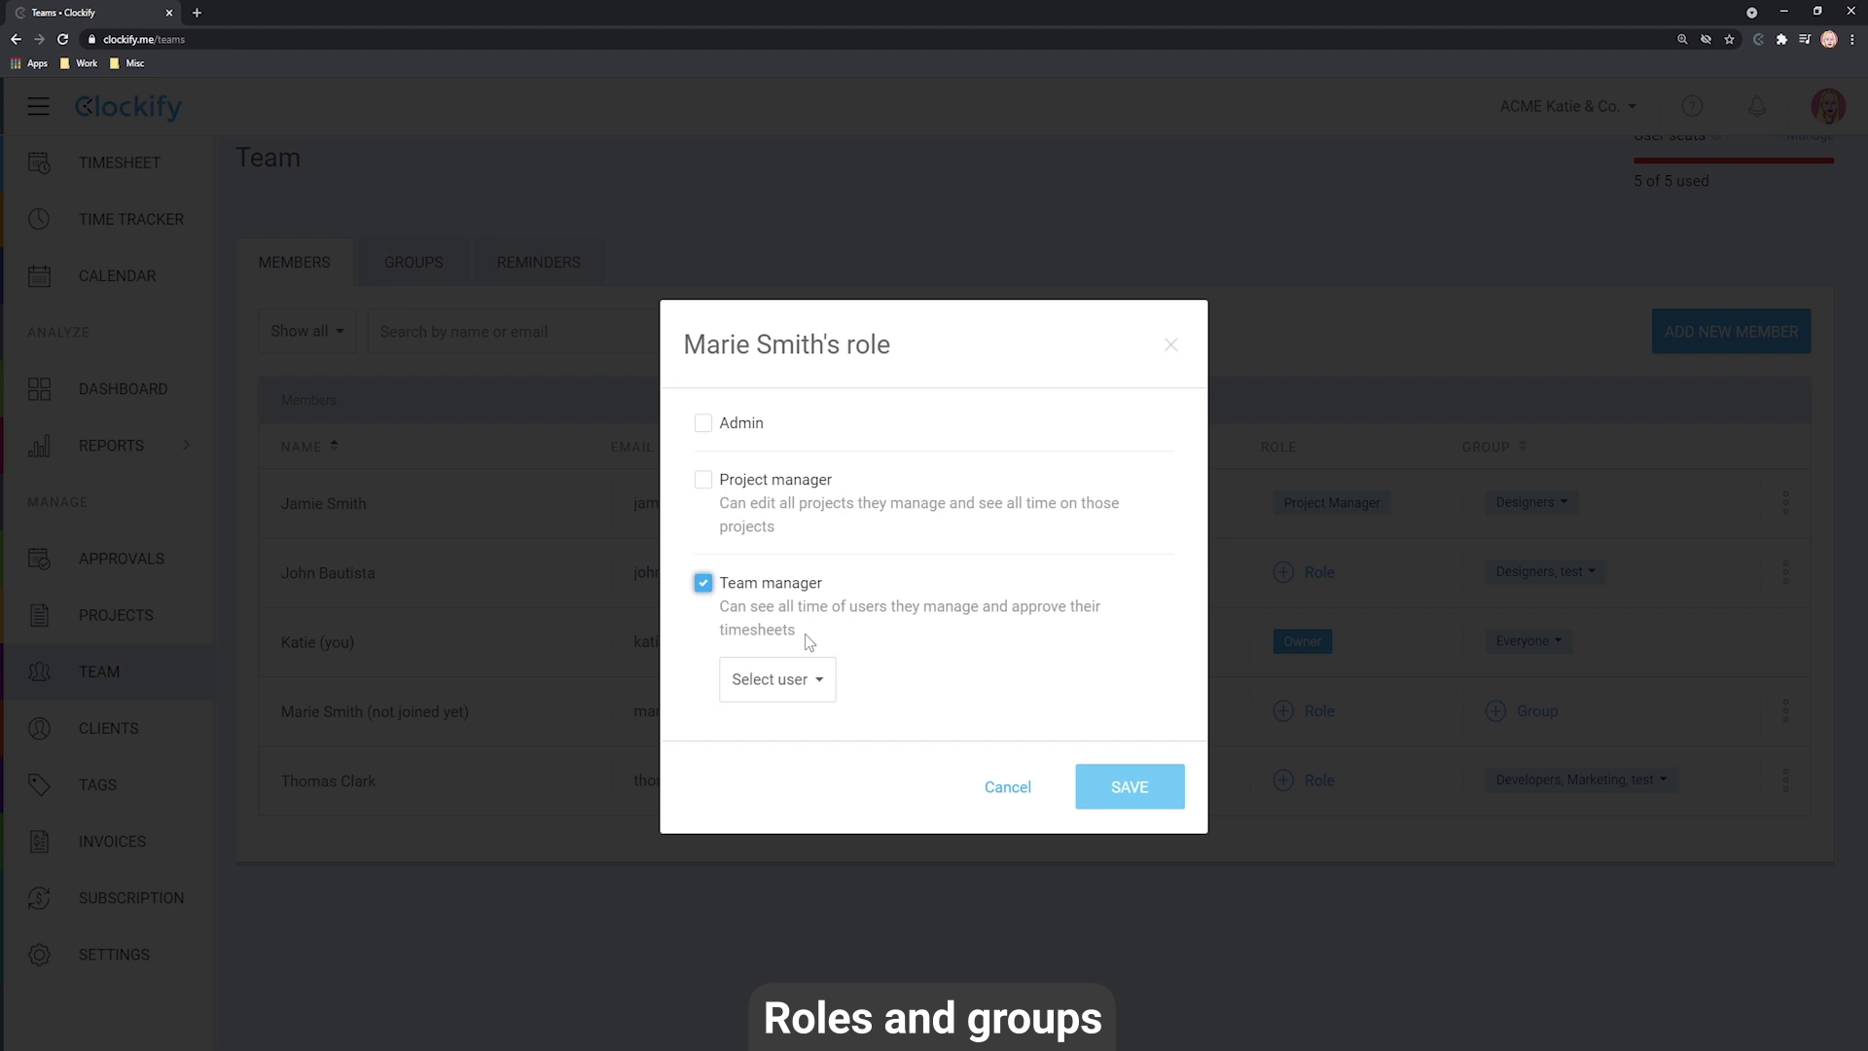
left_click(798, 679)
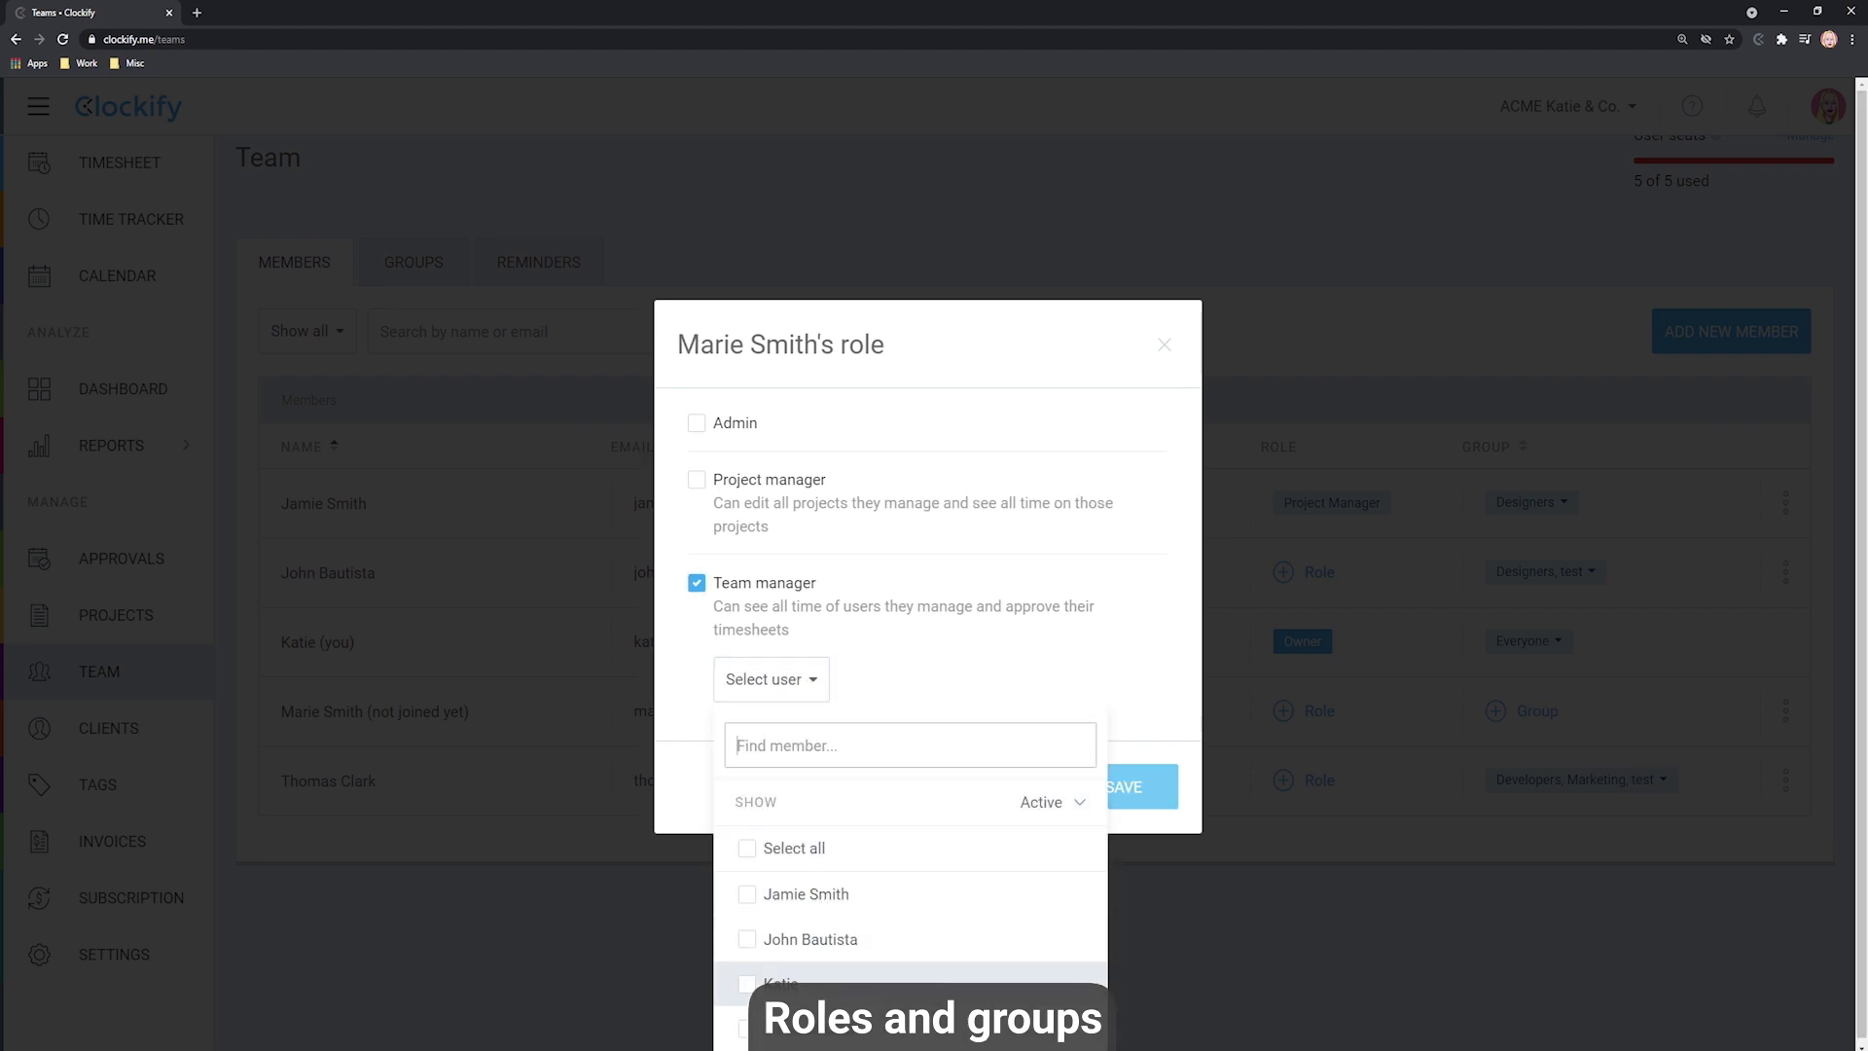
left_click(696, 584)
left_click(1007, 756)
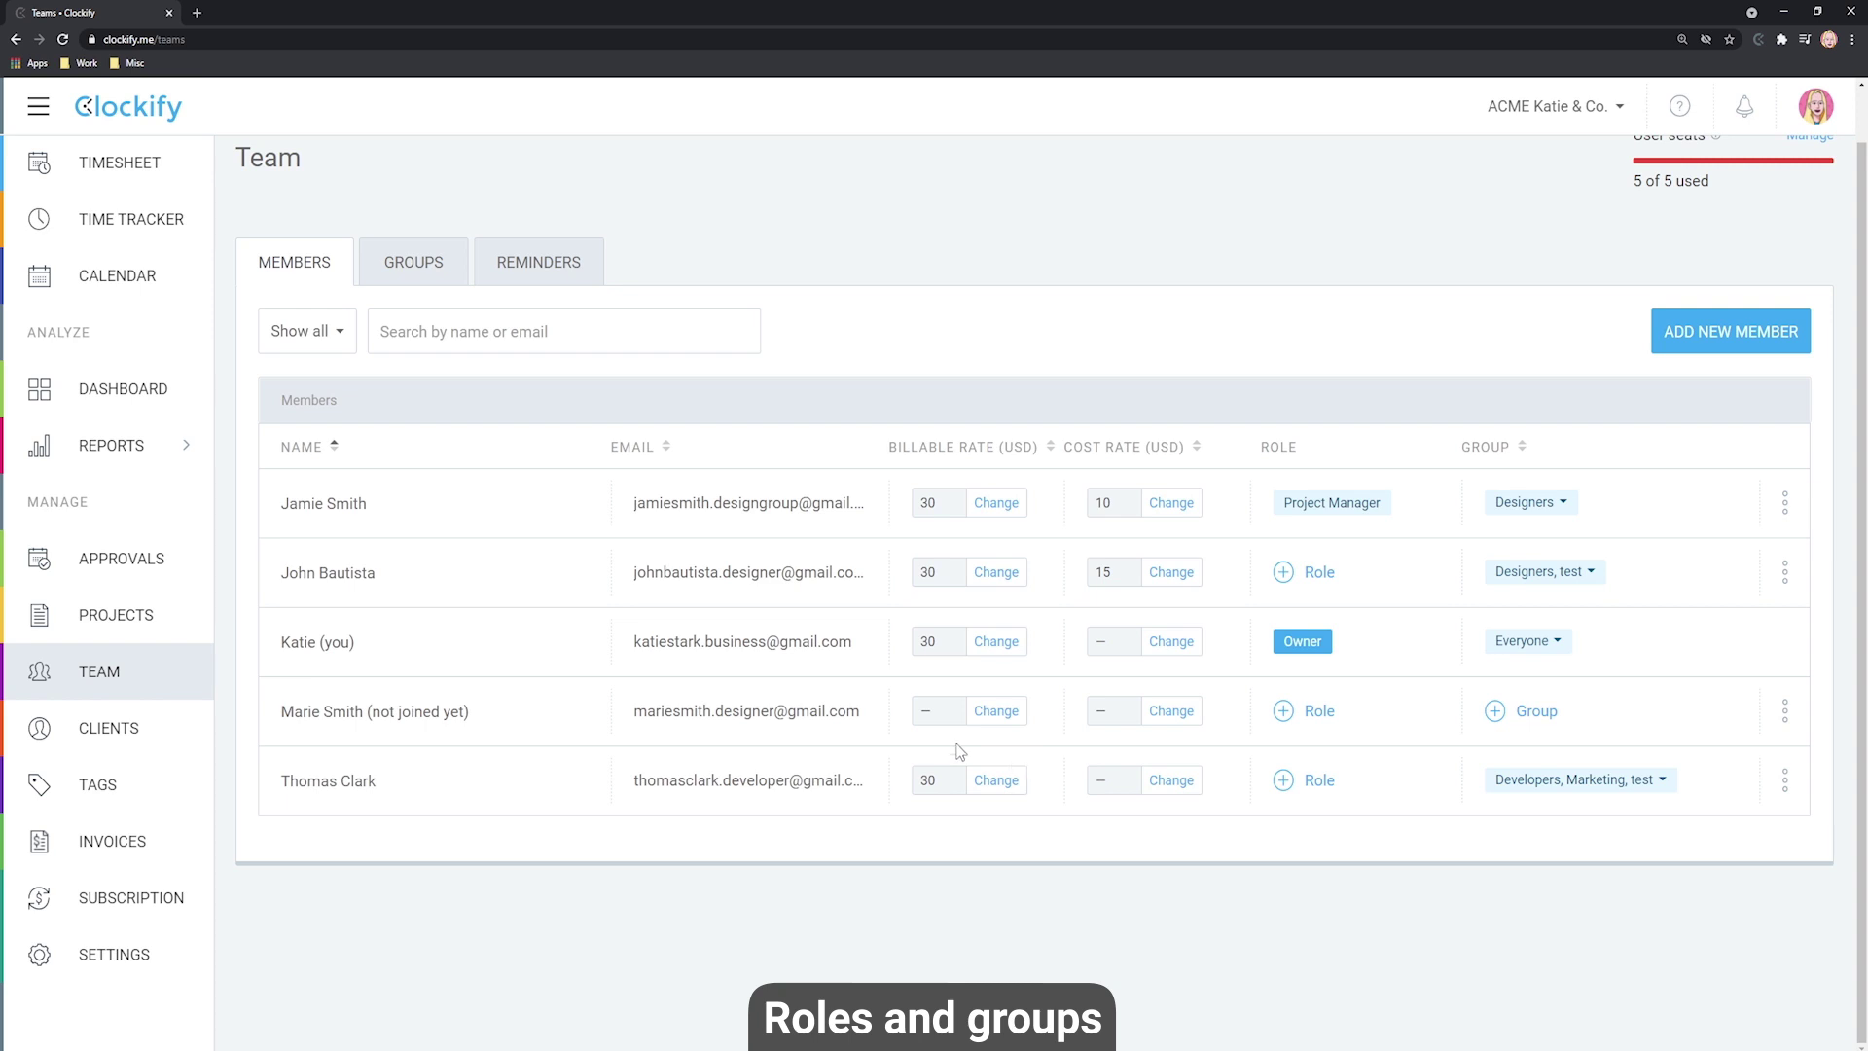
Create a new user group named HR on the Groups tab
left_click(408, 268)
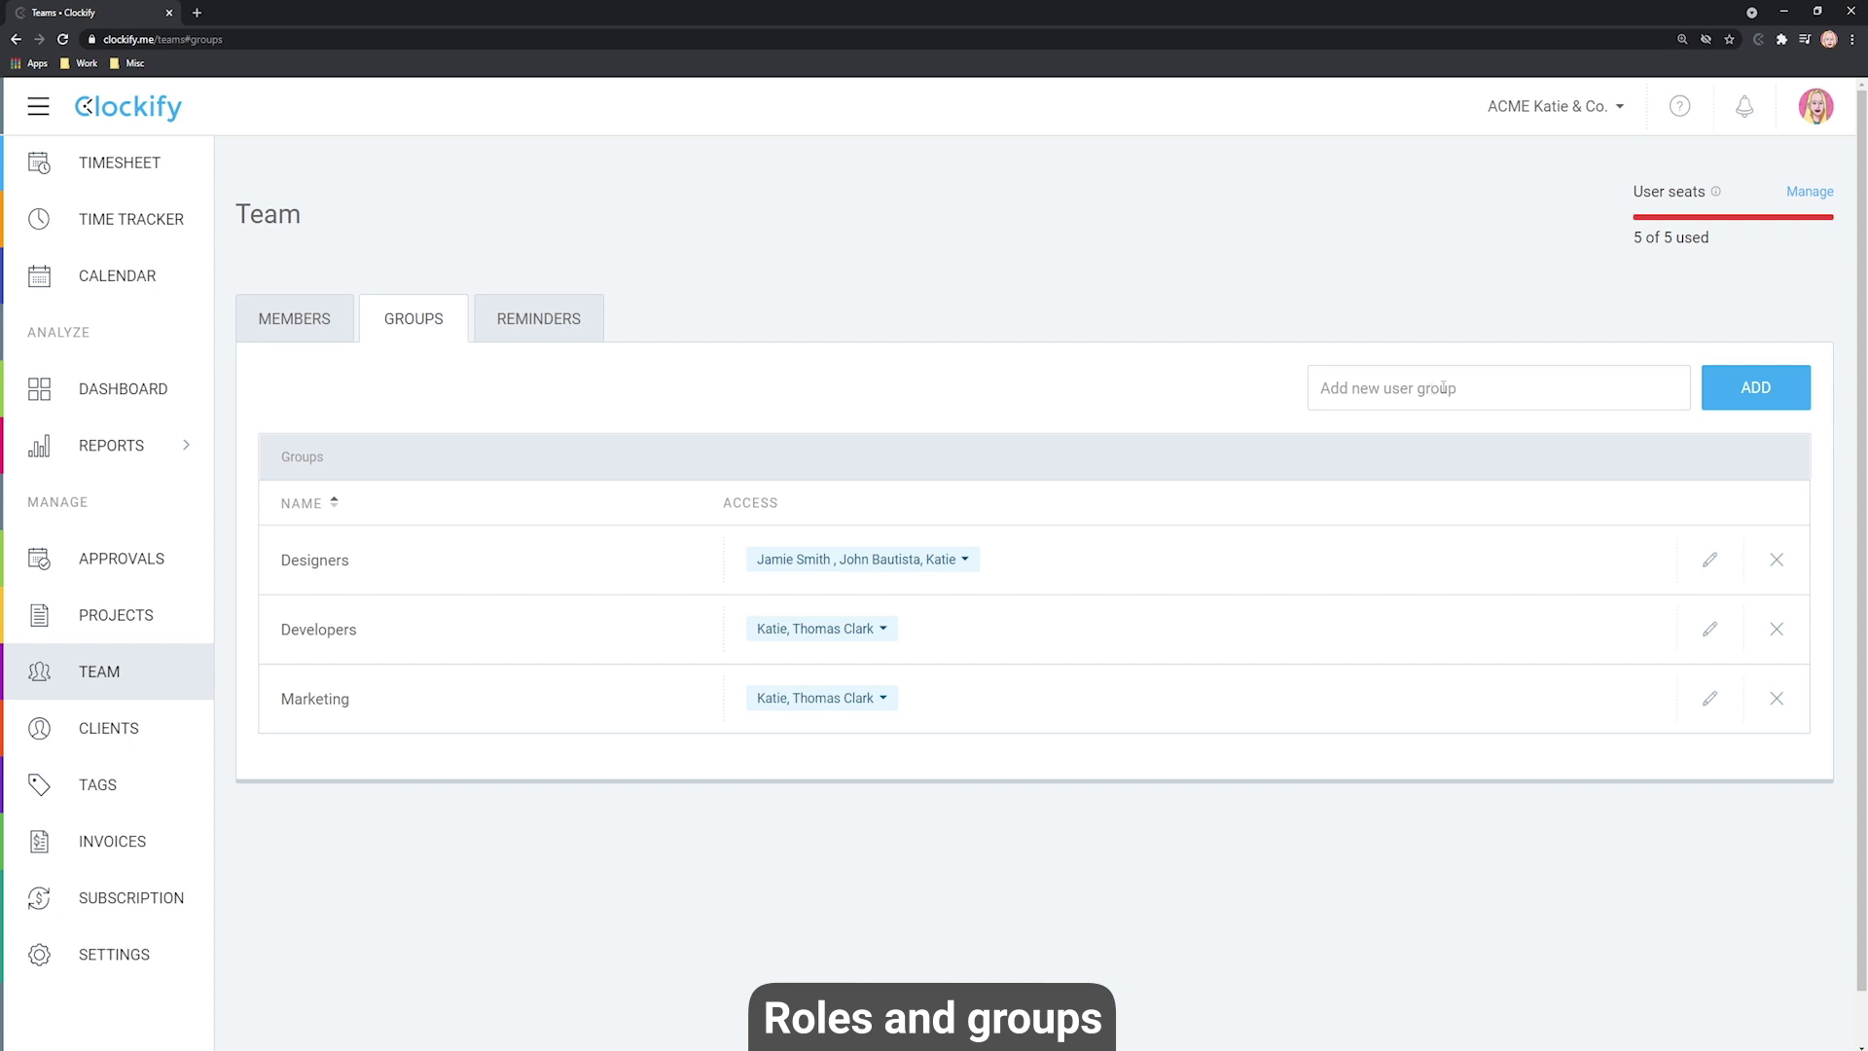
left_click(1351, 385)
type("HR")
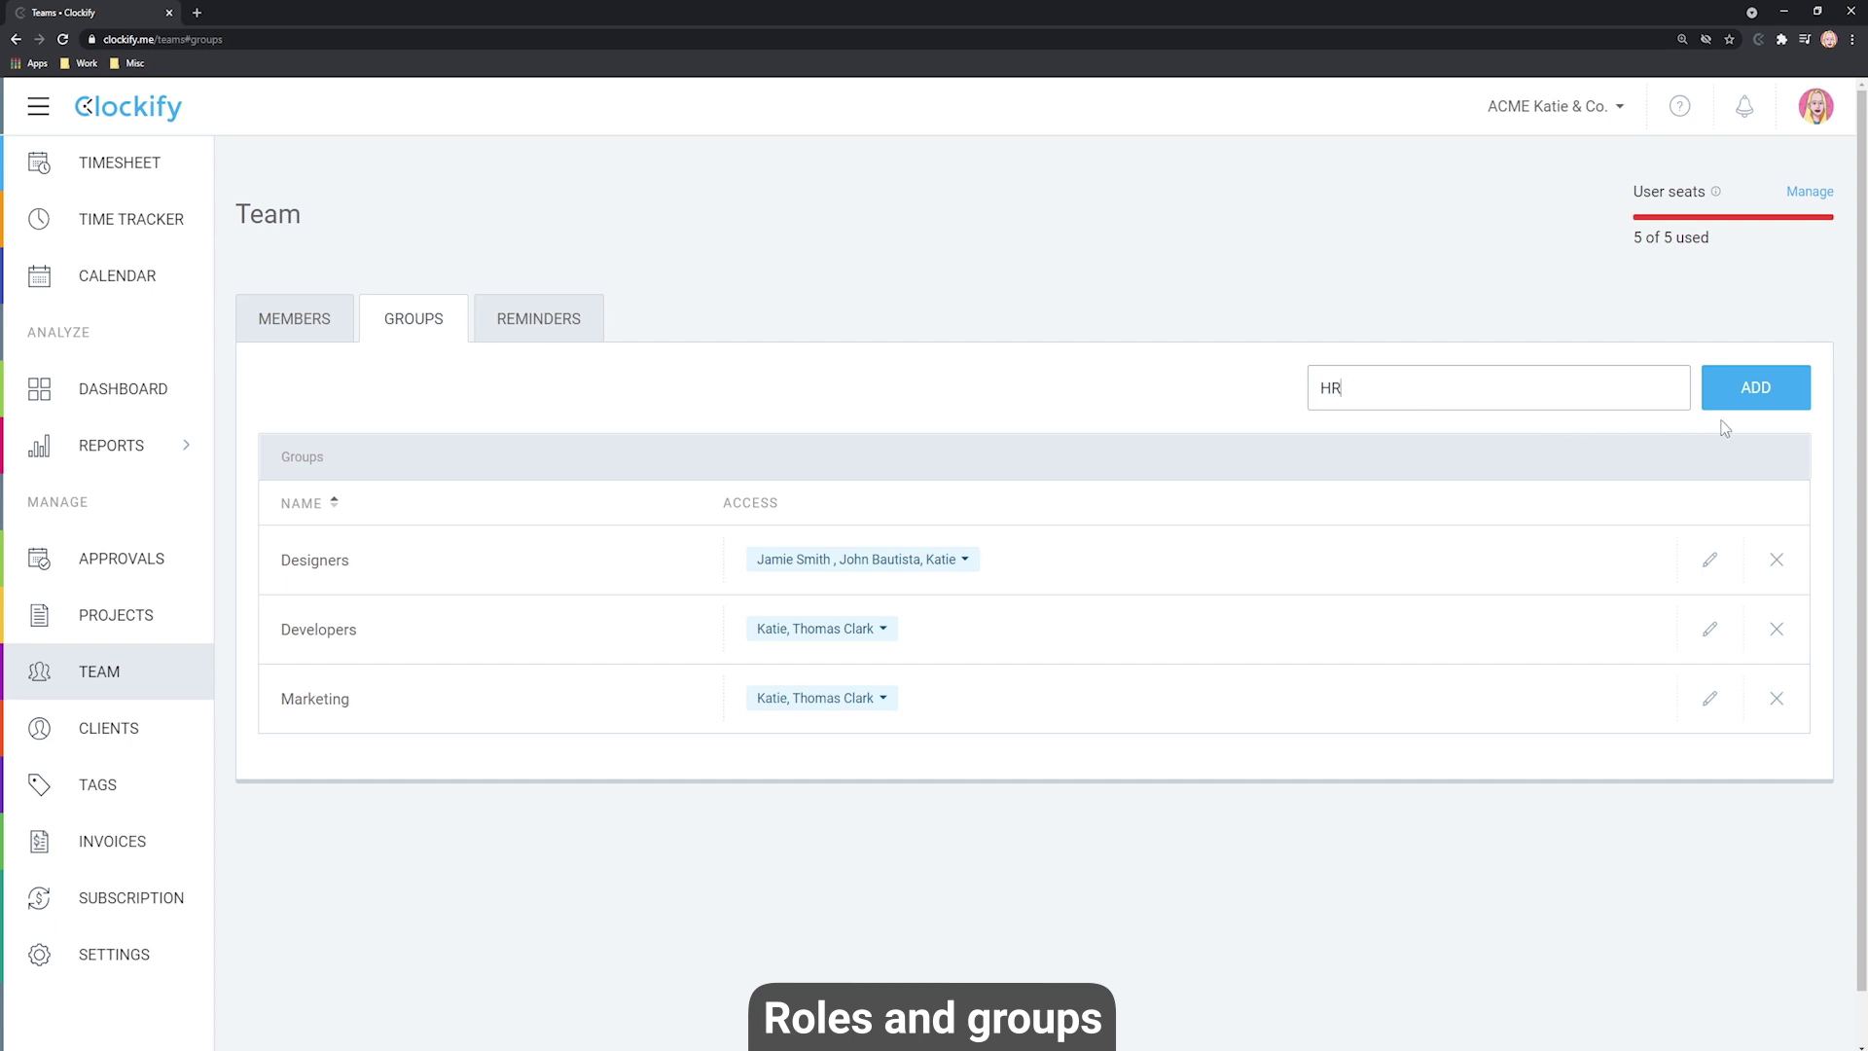
left_click(1751, 394)
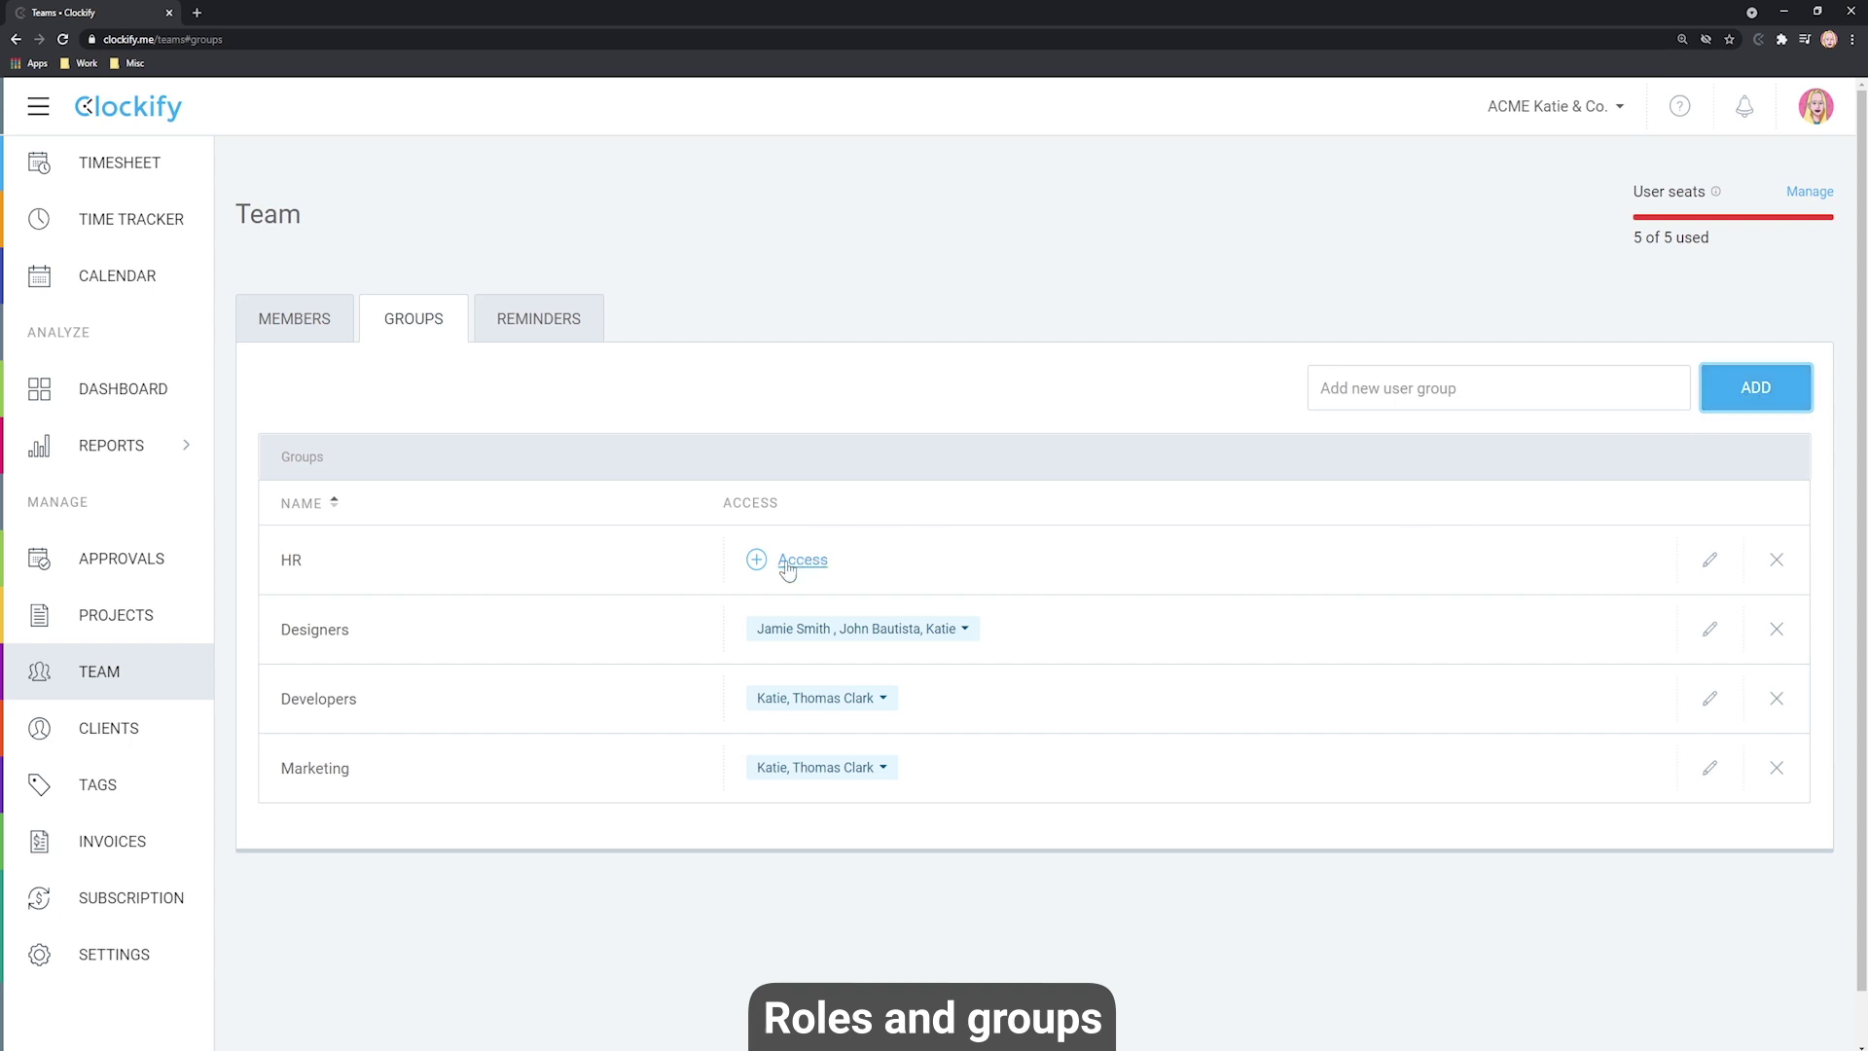
Give the invited member and the workspace owner access to the HR group
scroll(747, 574, "down", 1)
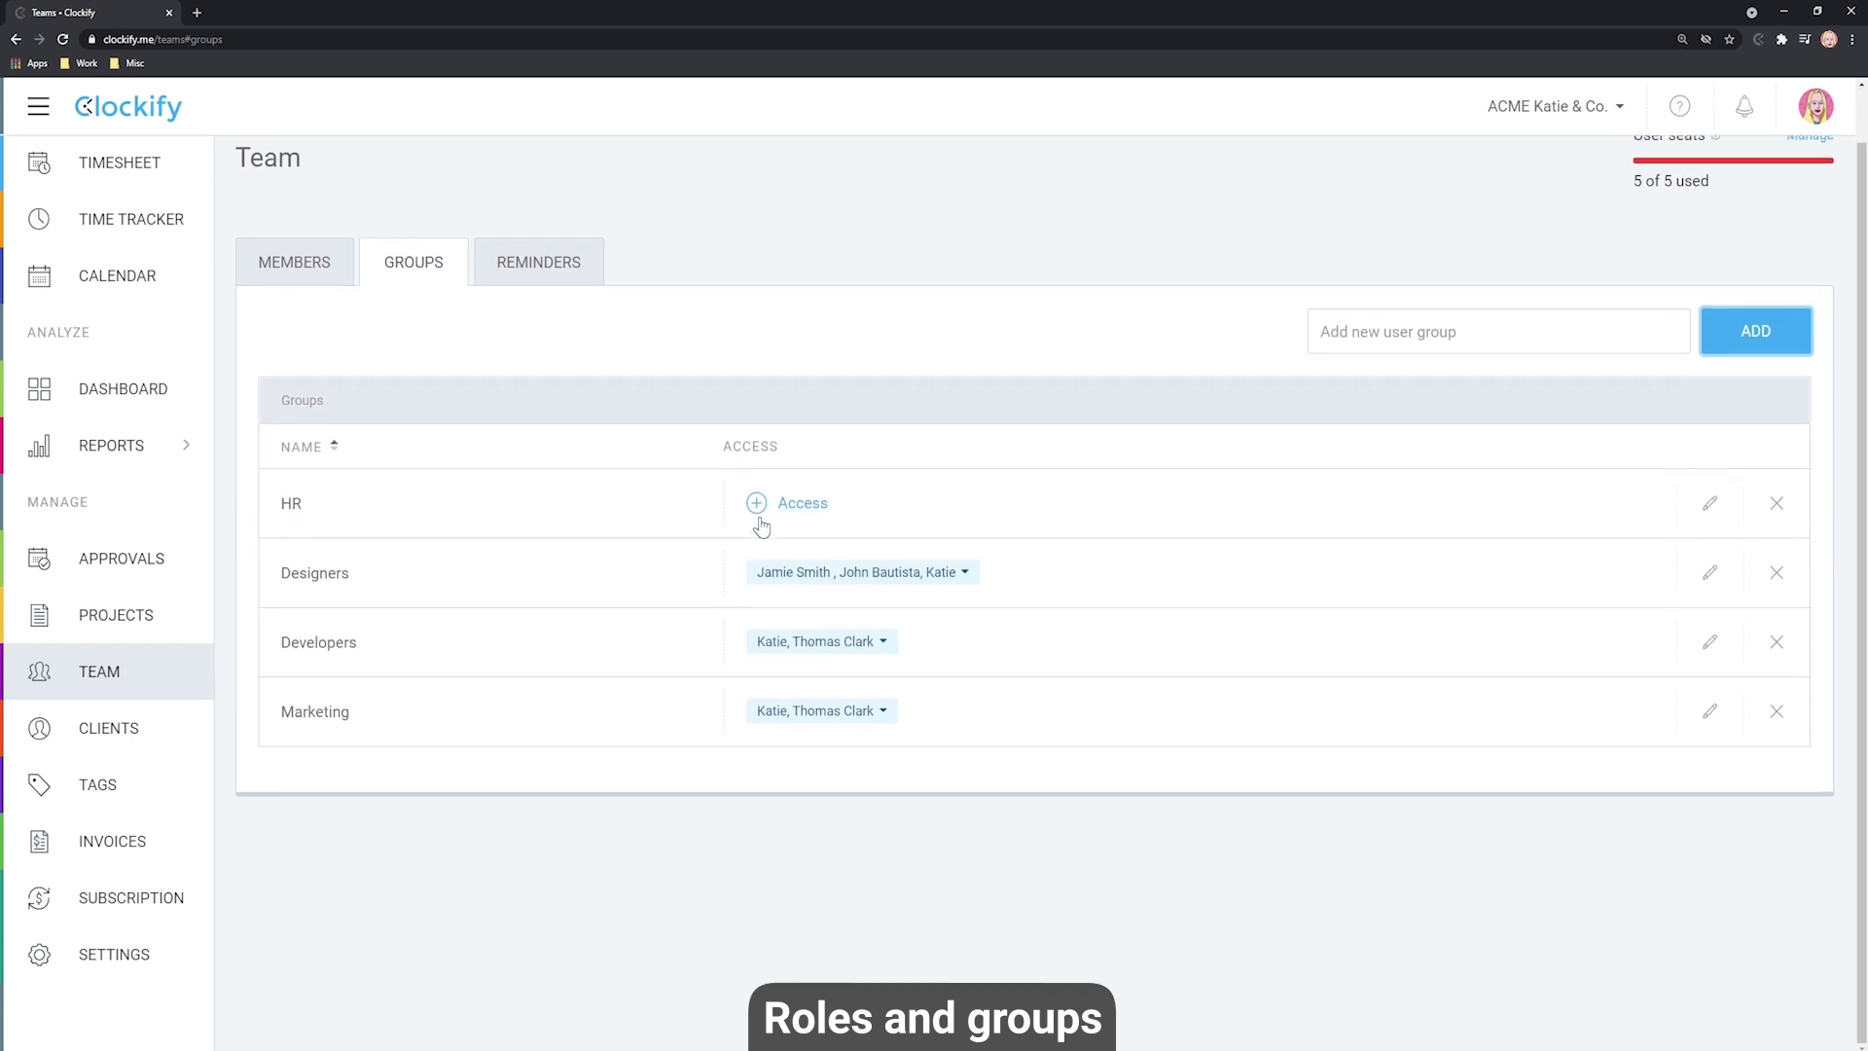
left_click(758, 507)
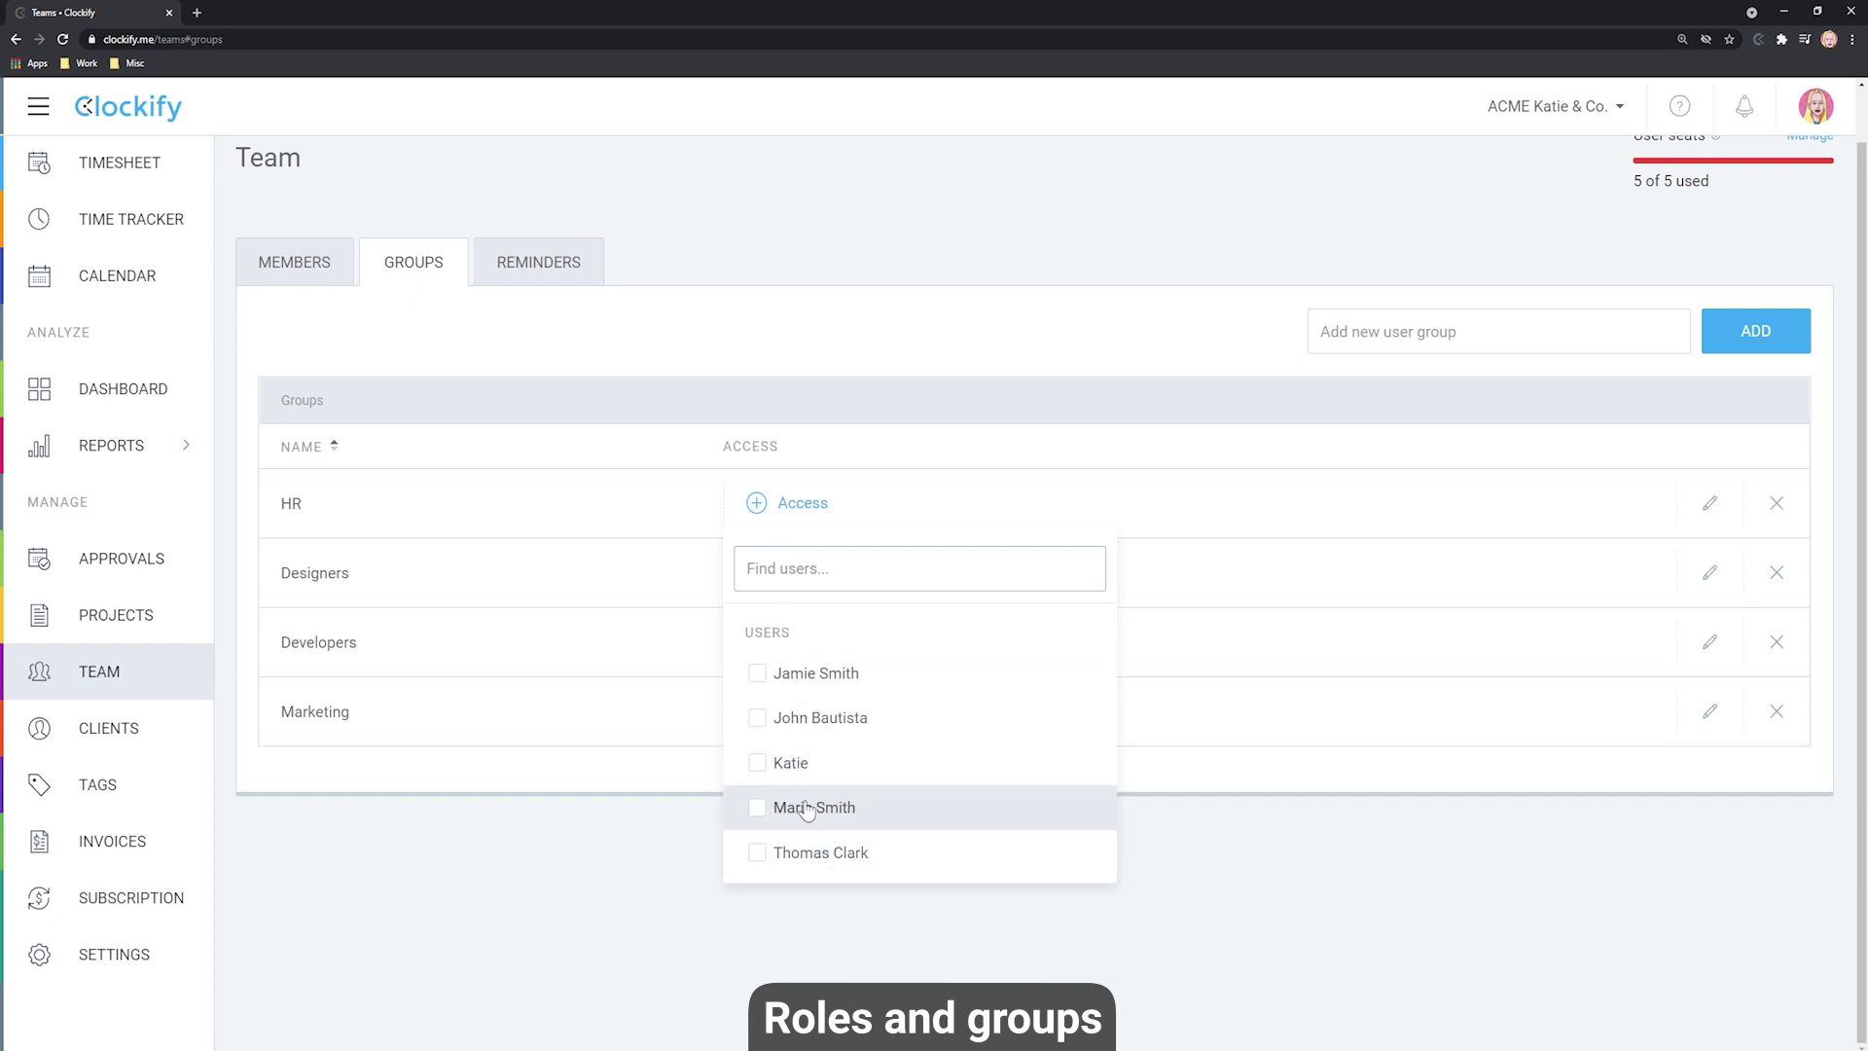
left_click(757, 808)
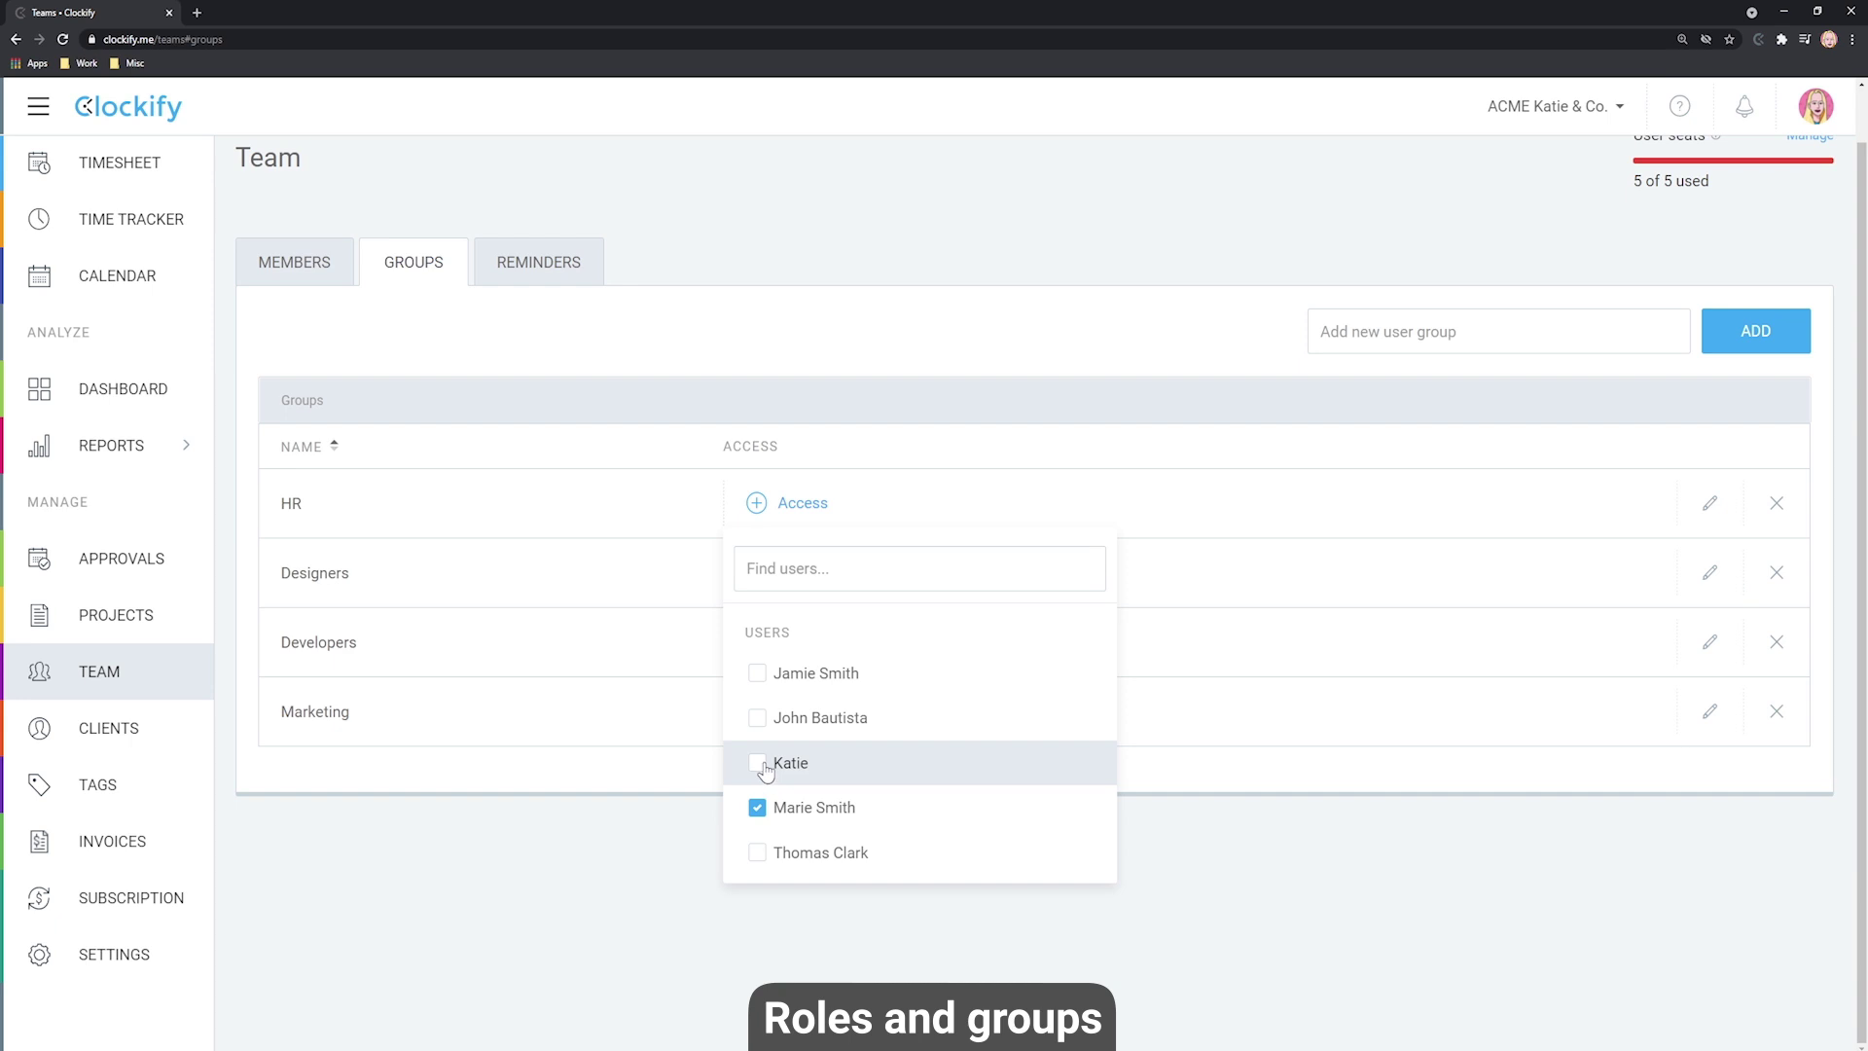
left_click(757, 762)
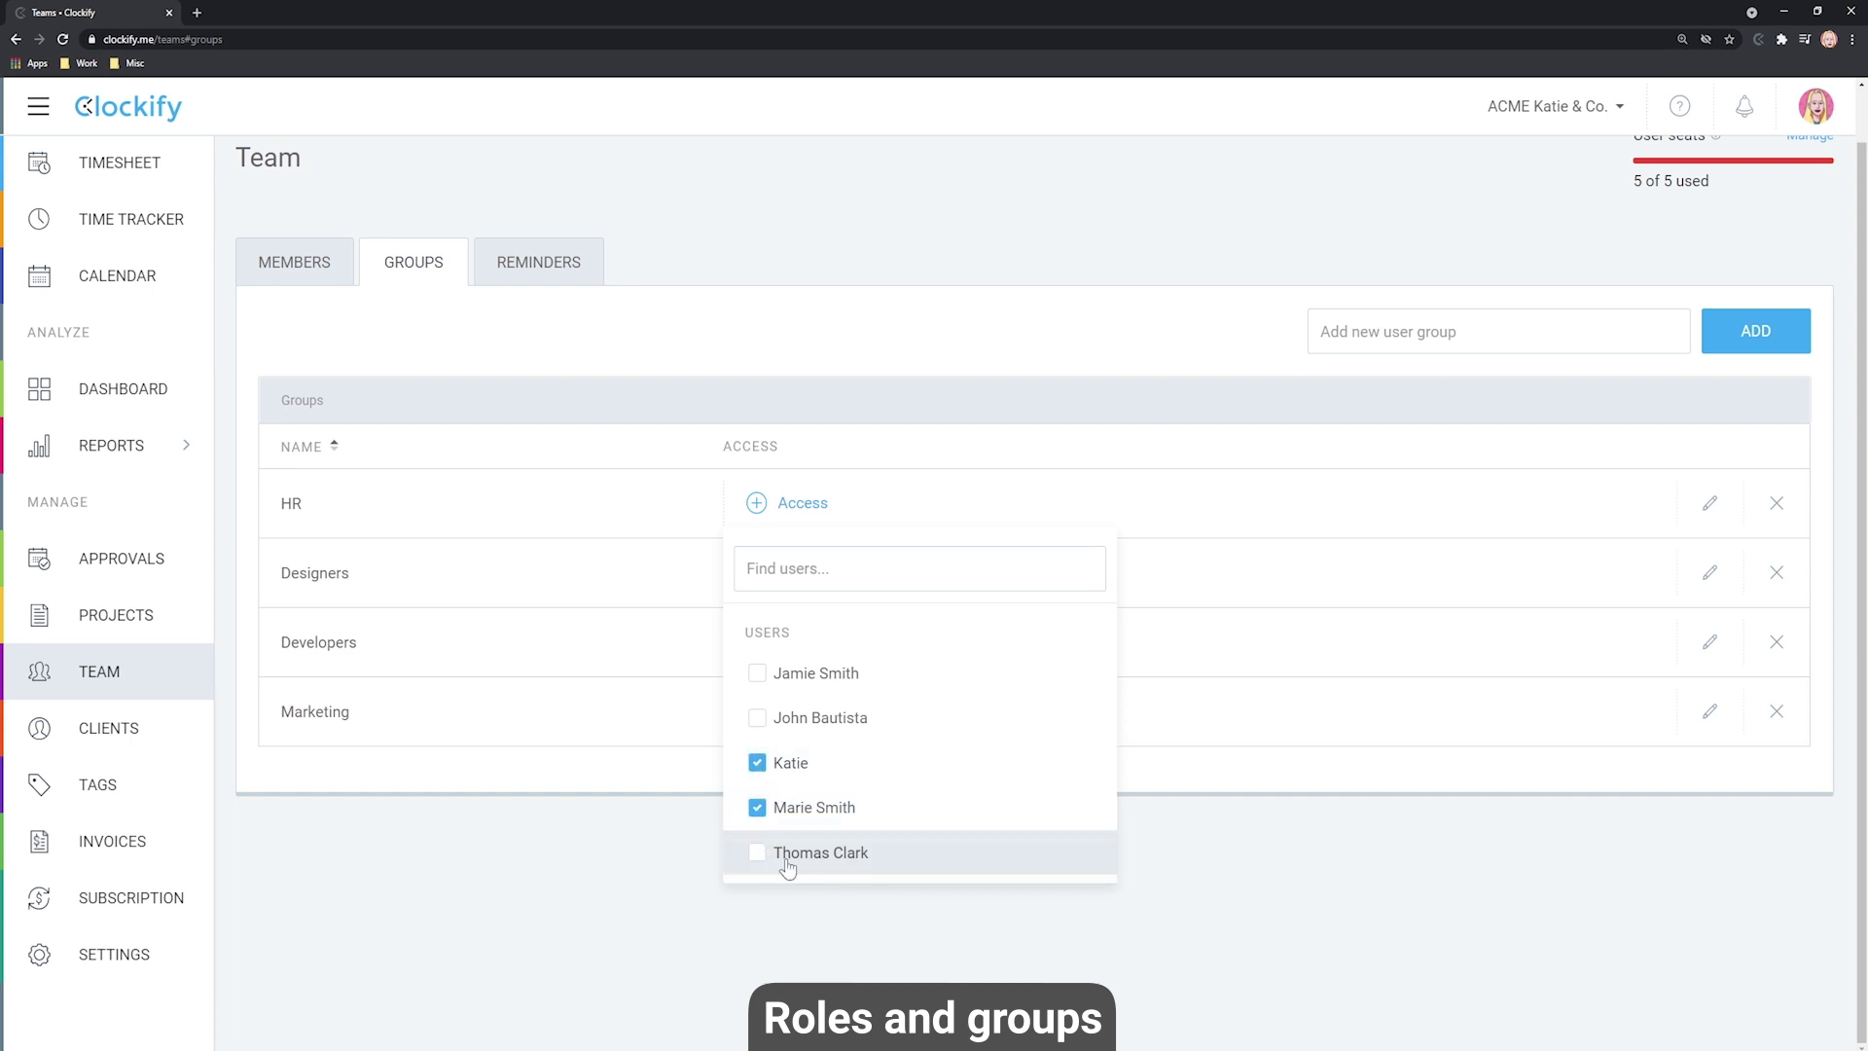
left_click(1183, 852)
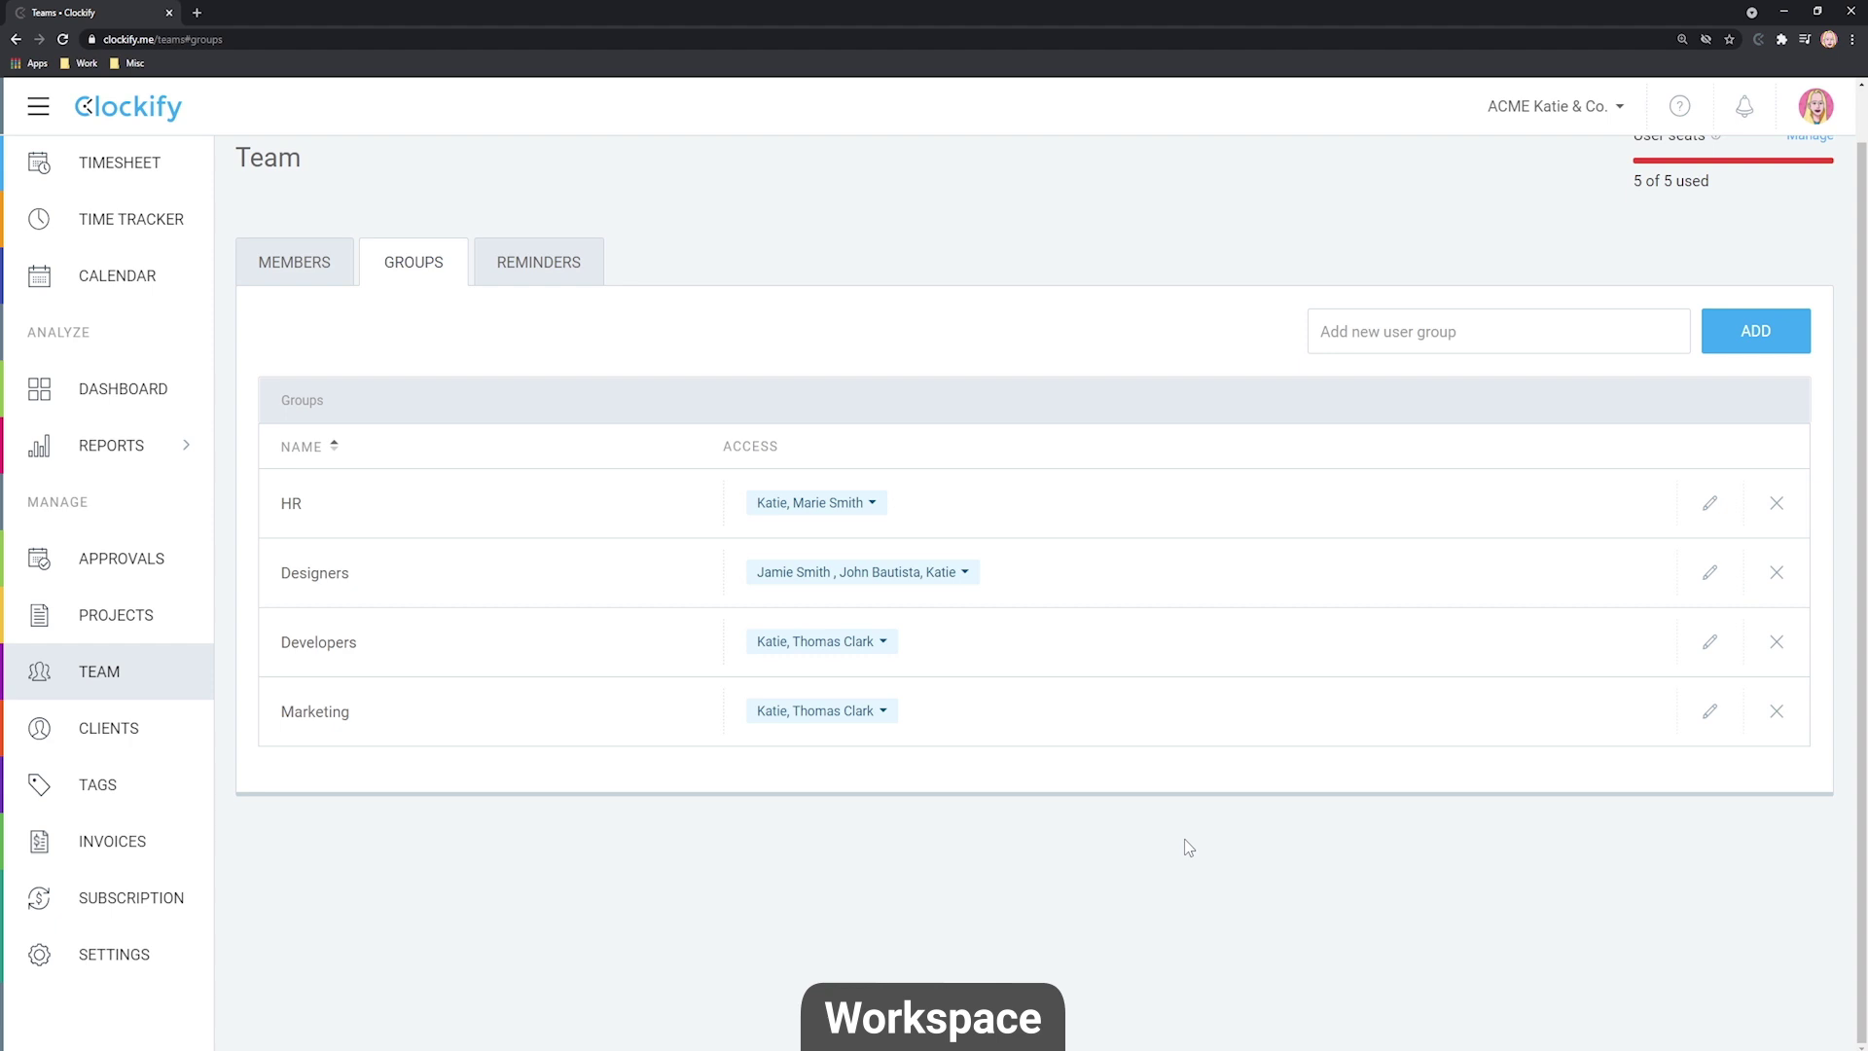
left_click(138, 965)
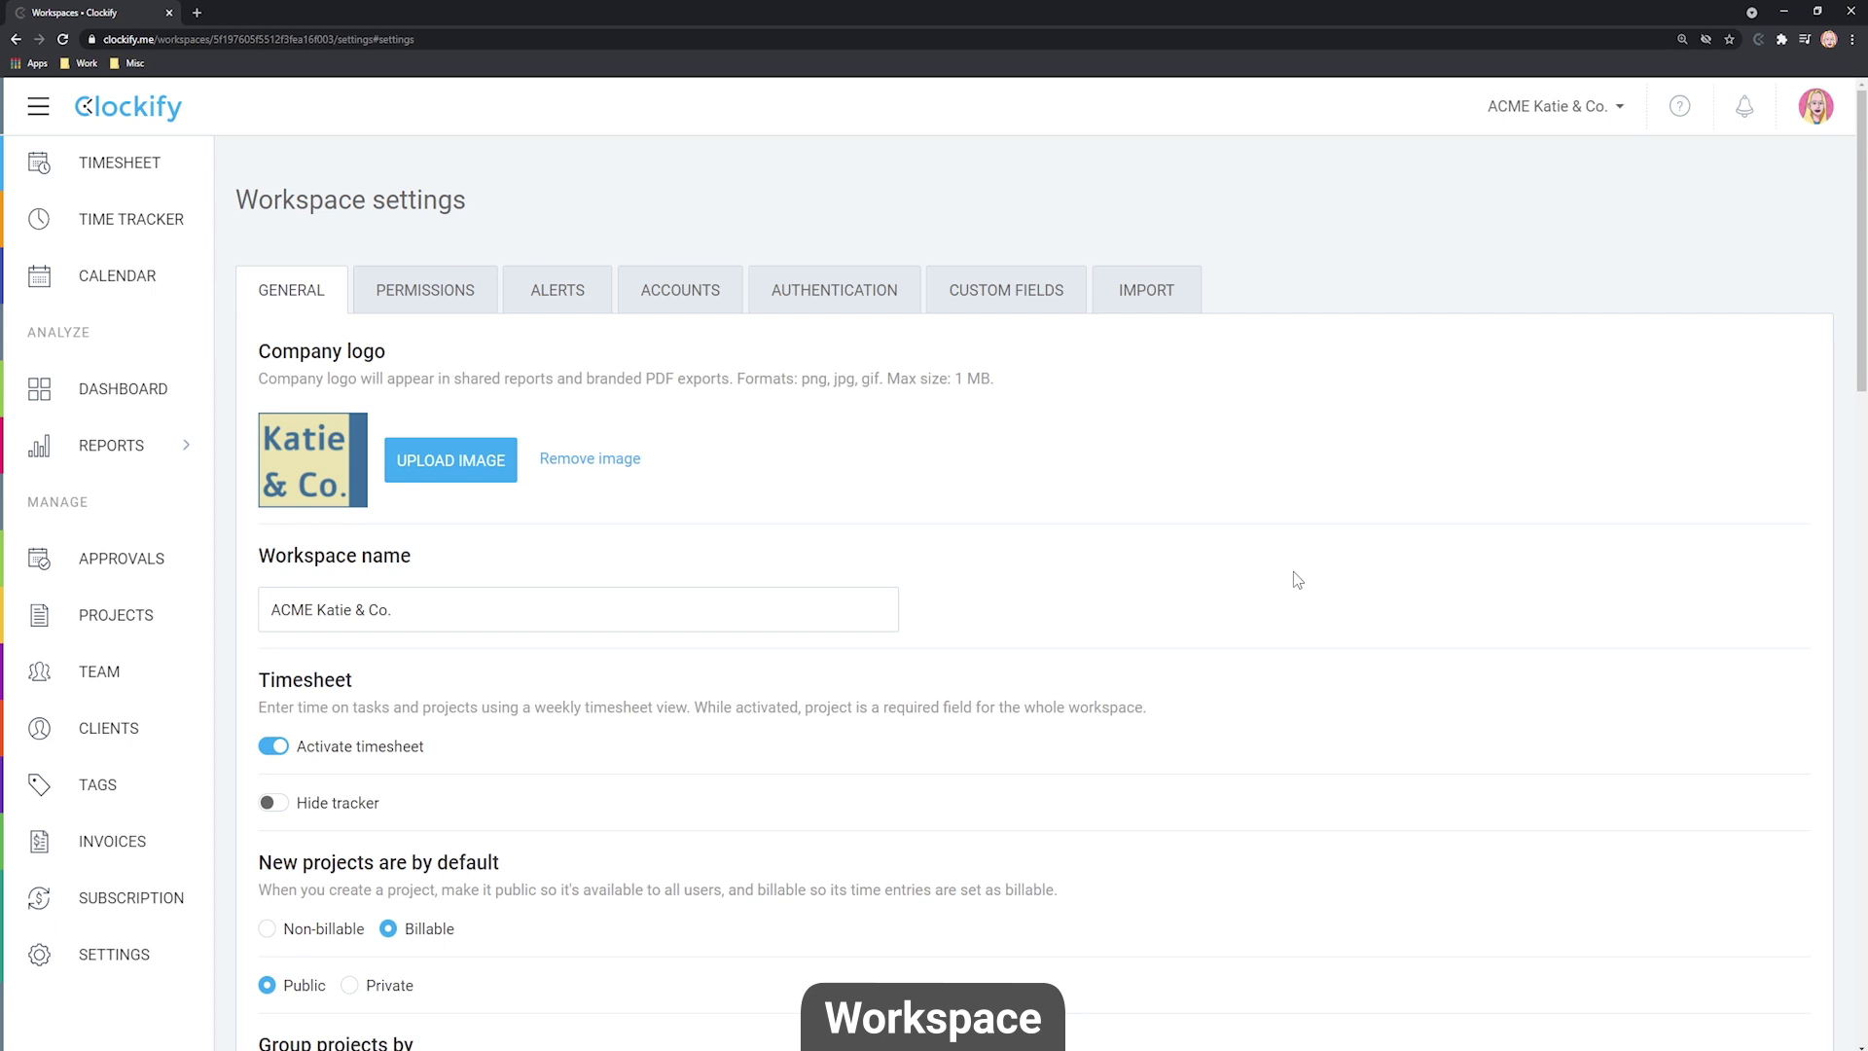
left_click(1623, 110)
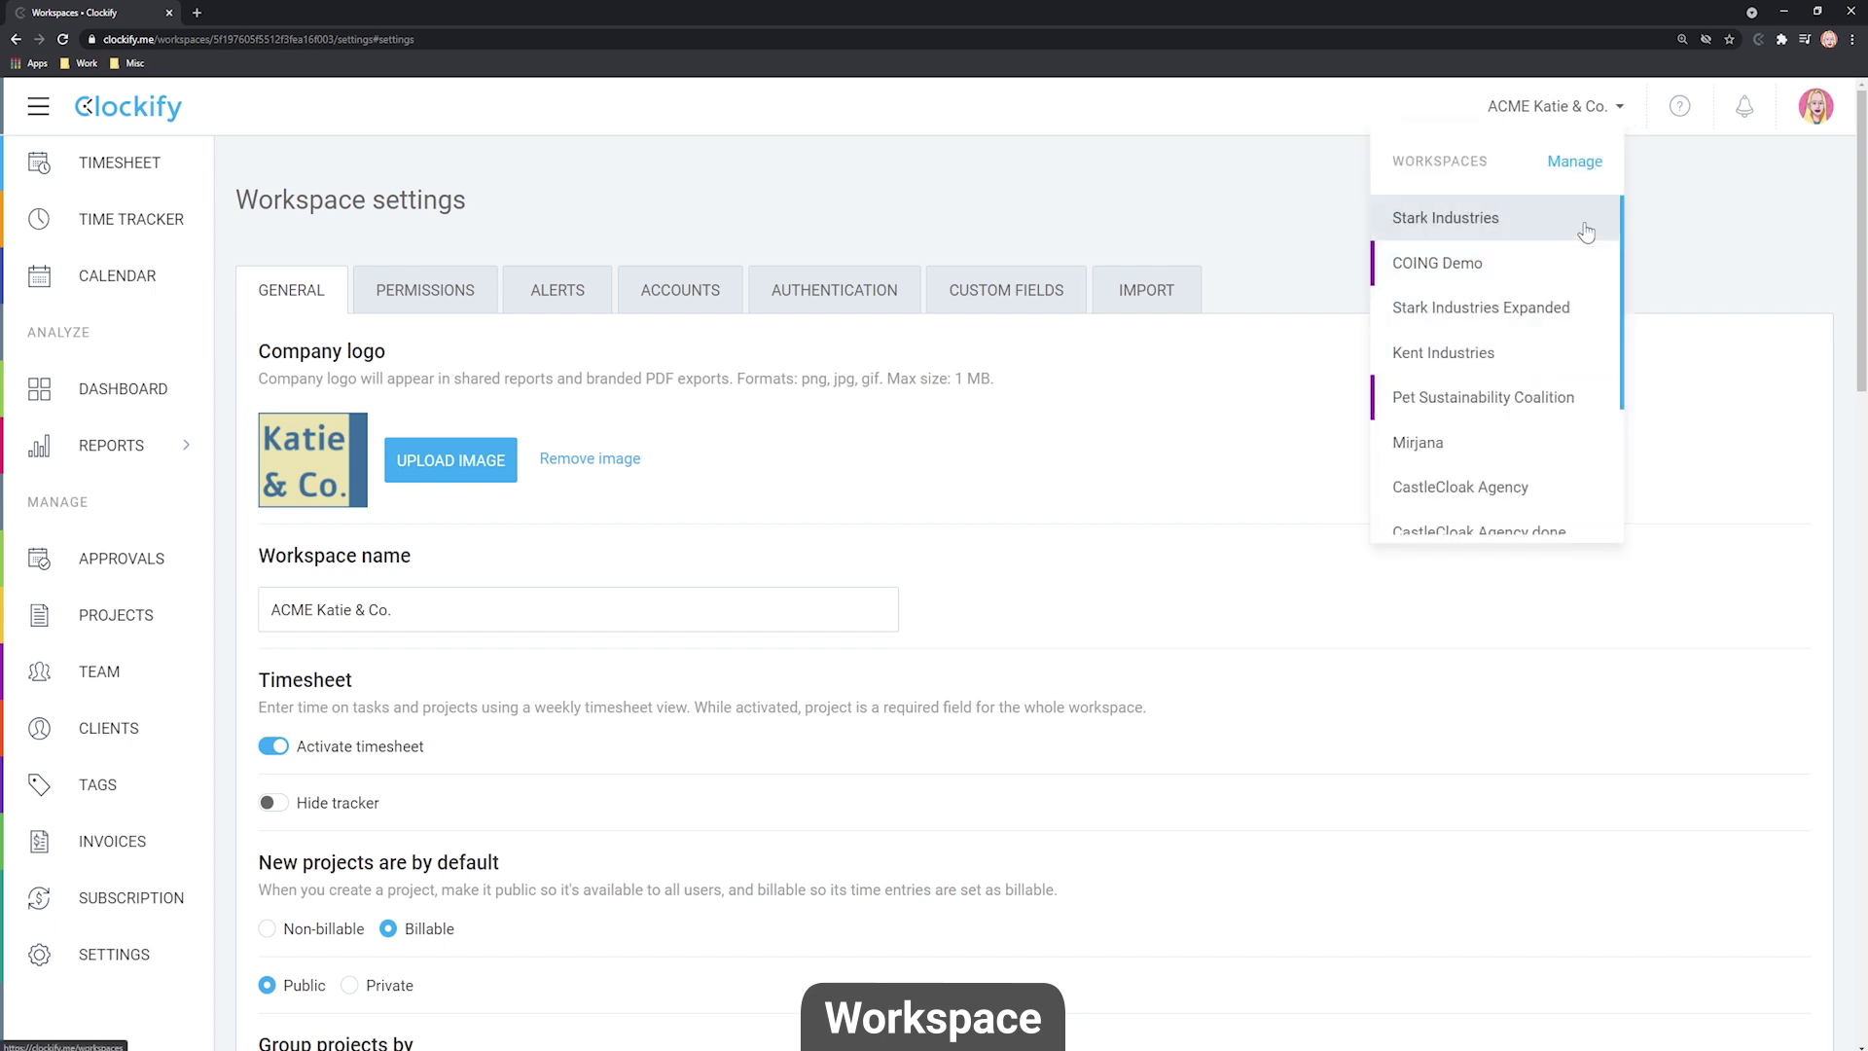
scroll(1556, 399, "down", 3)
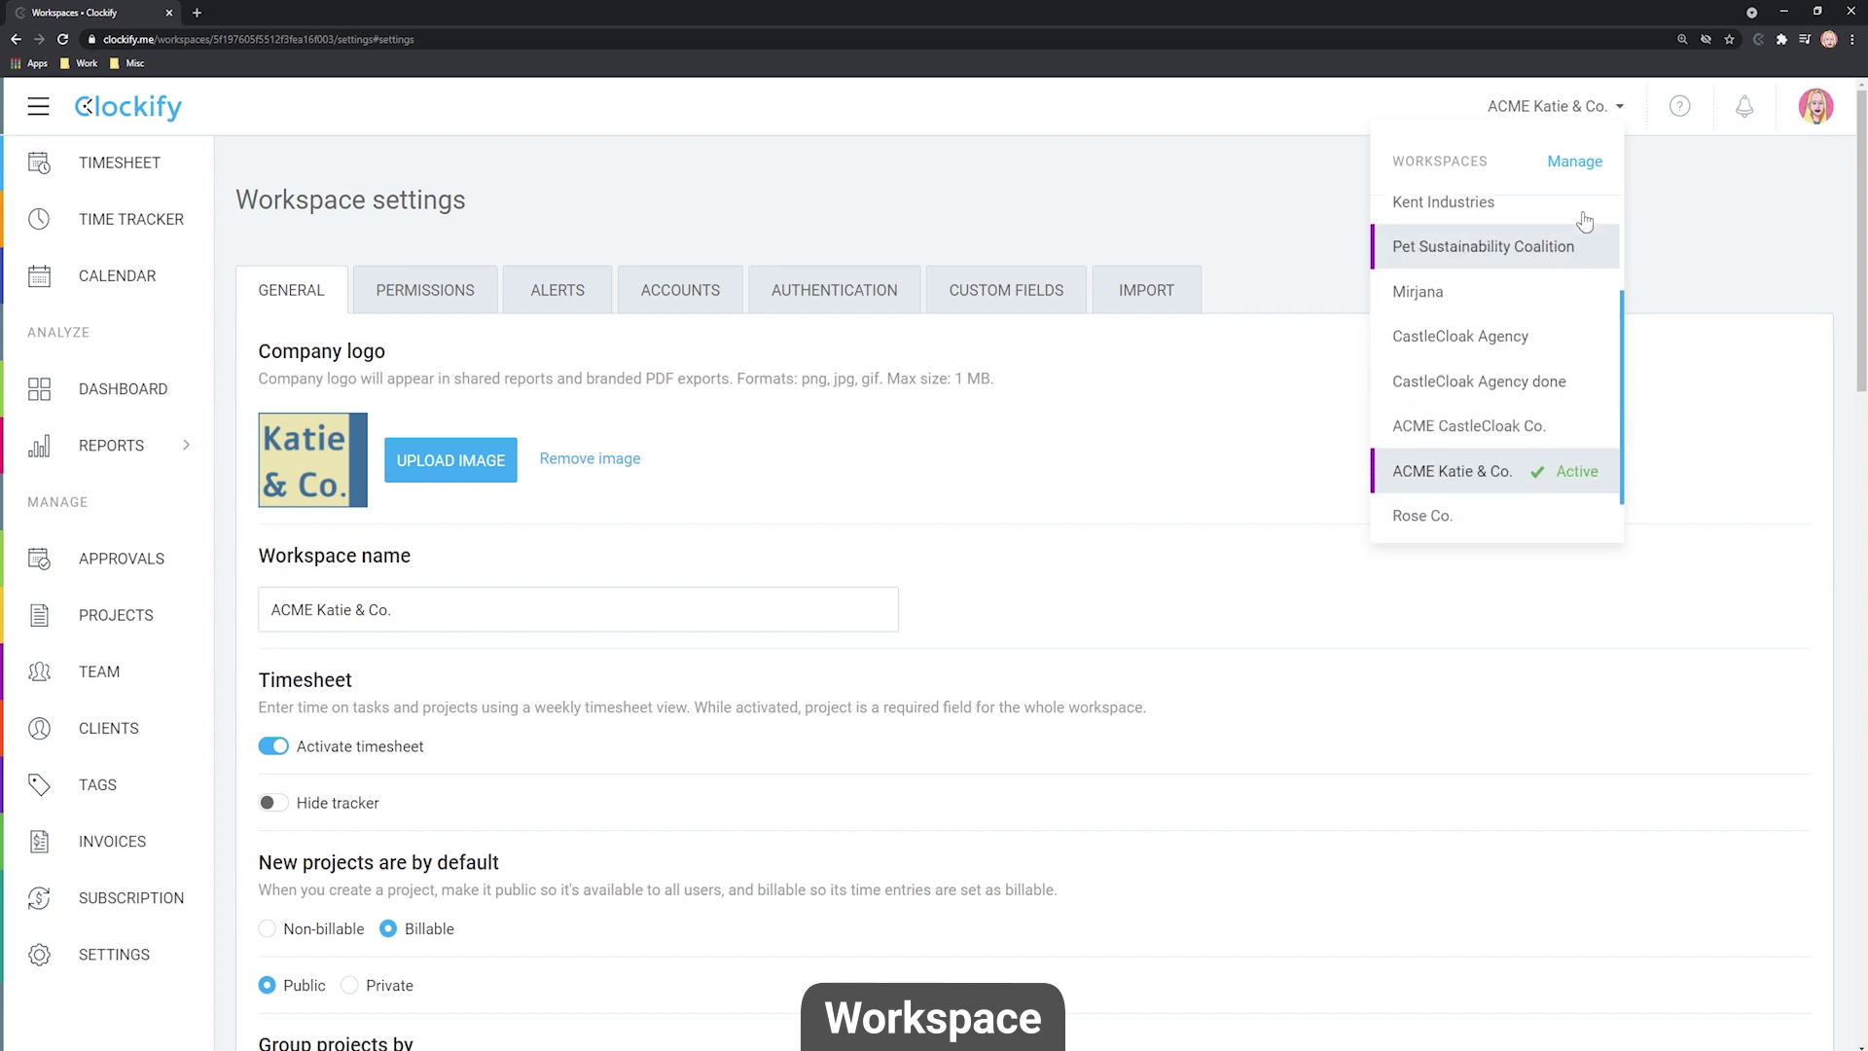
left_click(1575, 160)
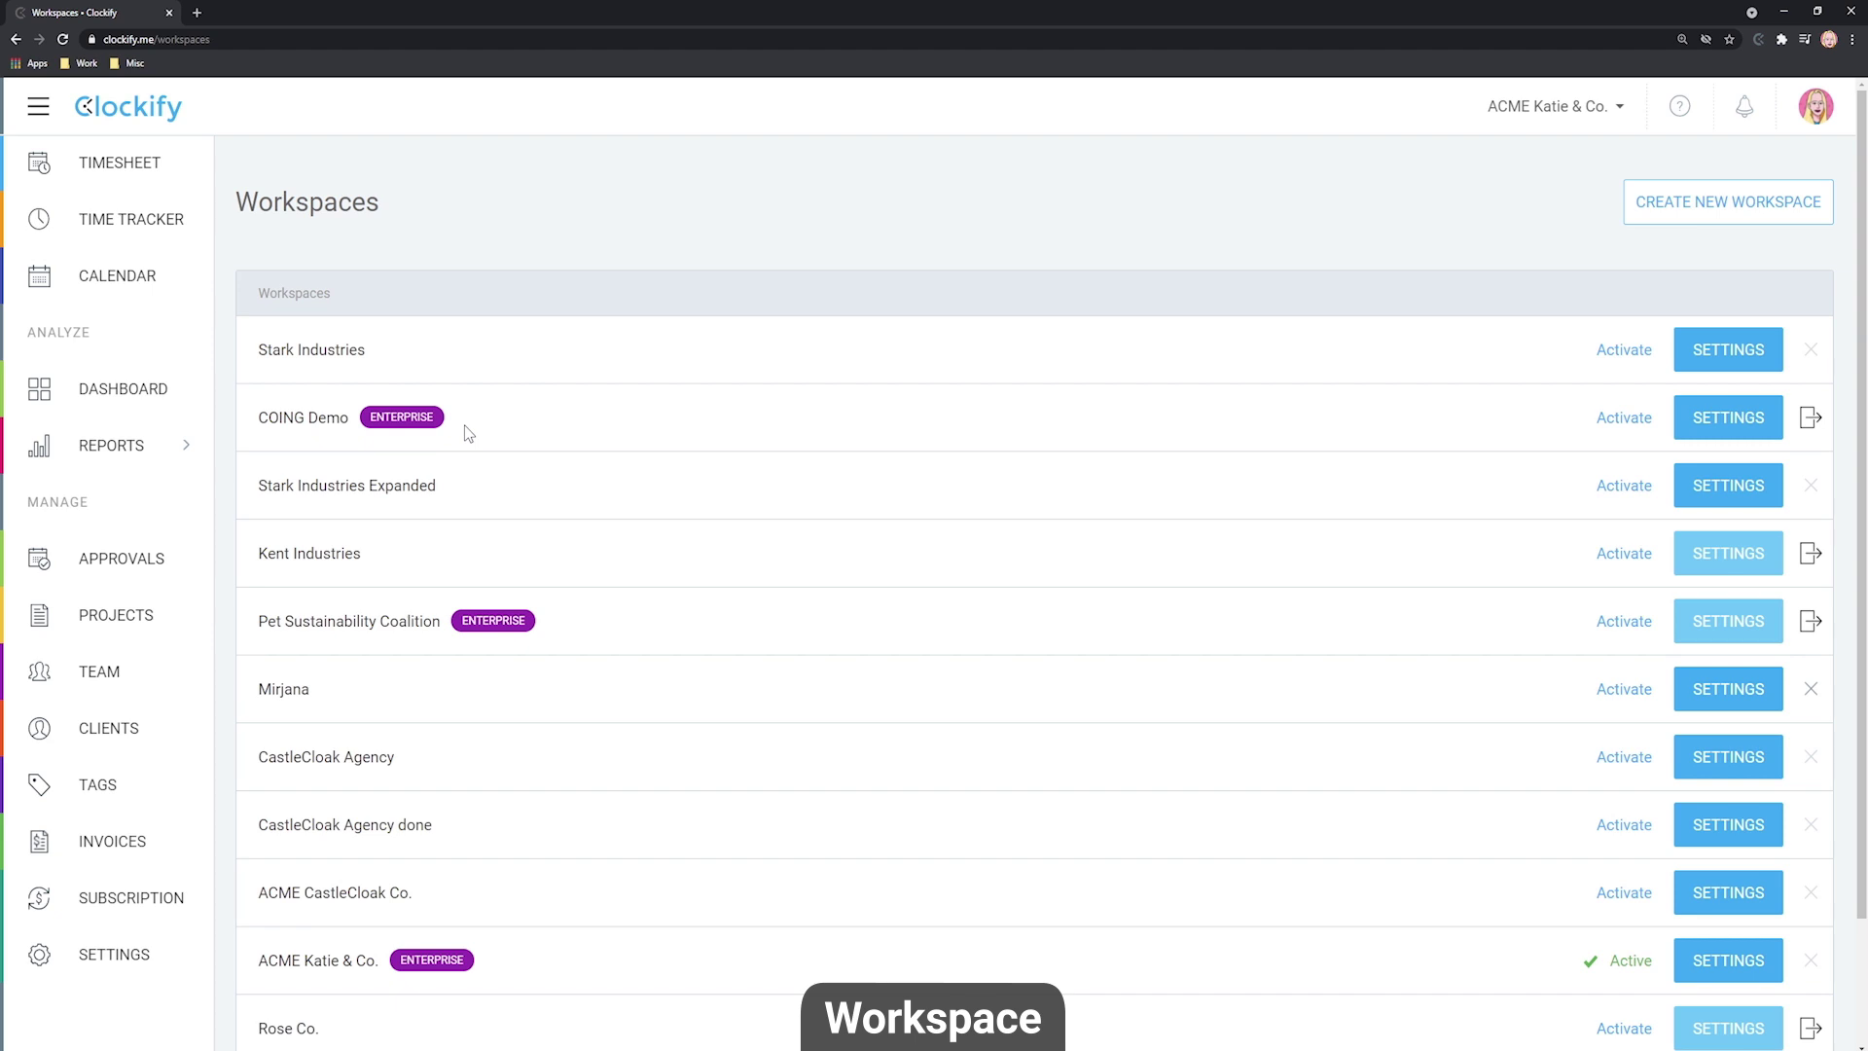
Open the workspace settings and scroll through the General tab
left_click(114, 957)
scroll(665, 470, "down", 2)
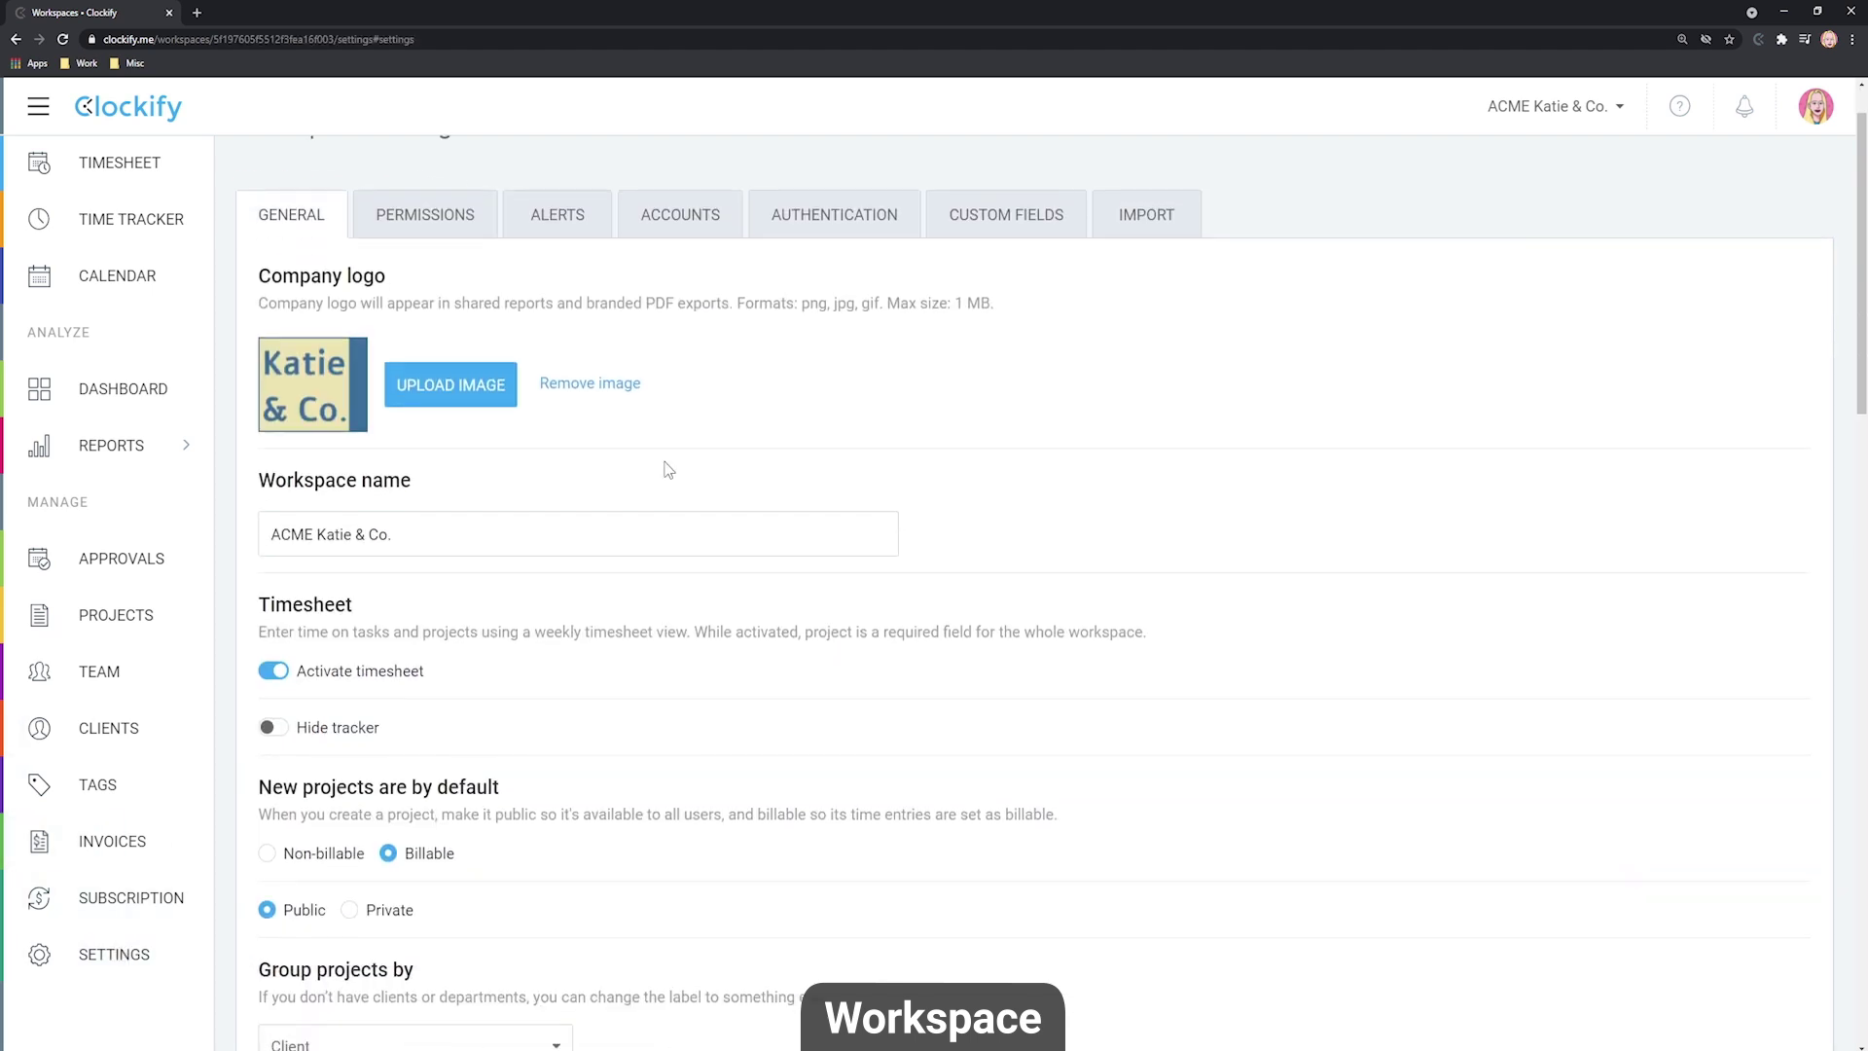
scroll(666, 469, "down", 2)
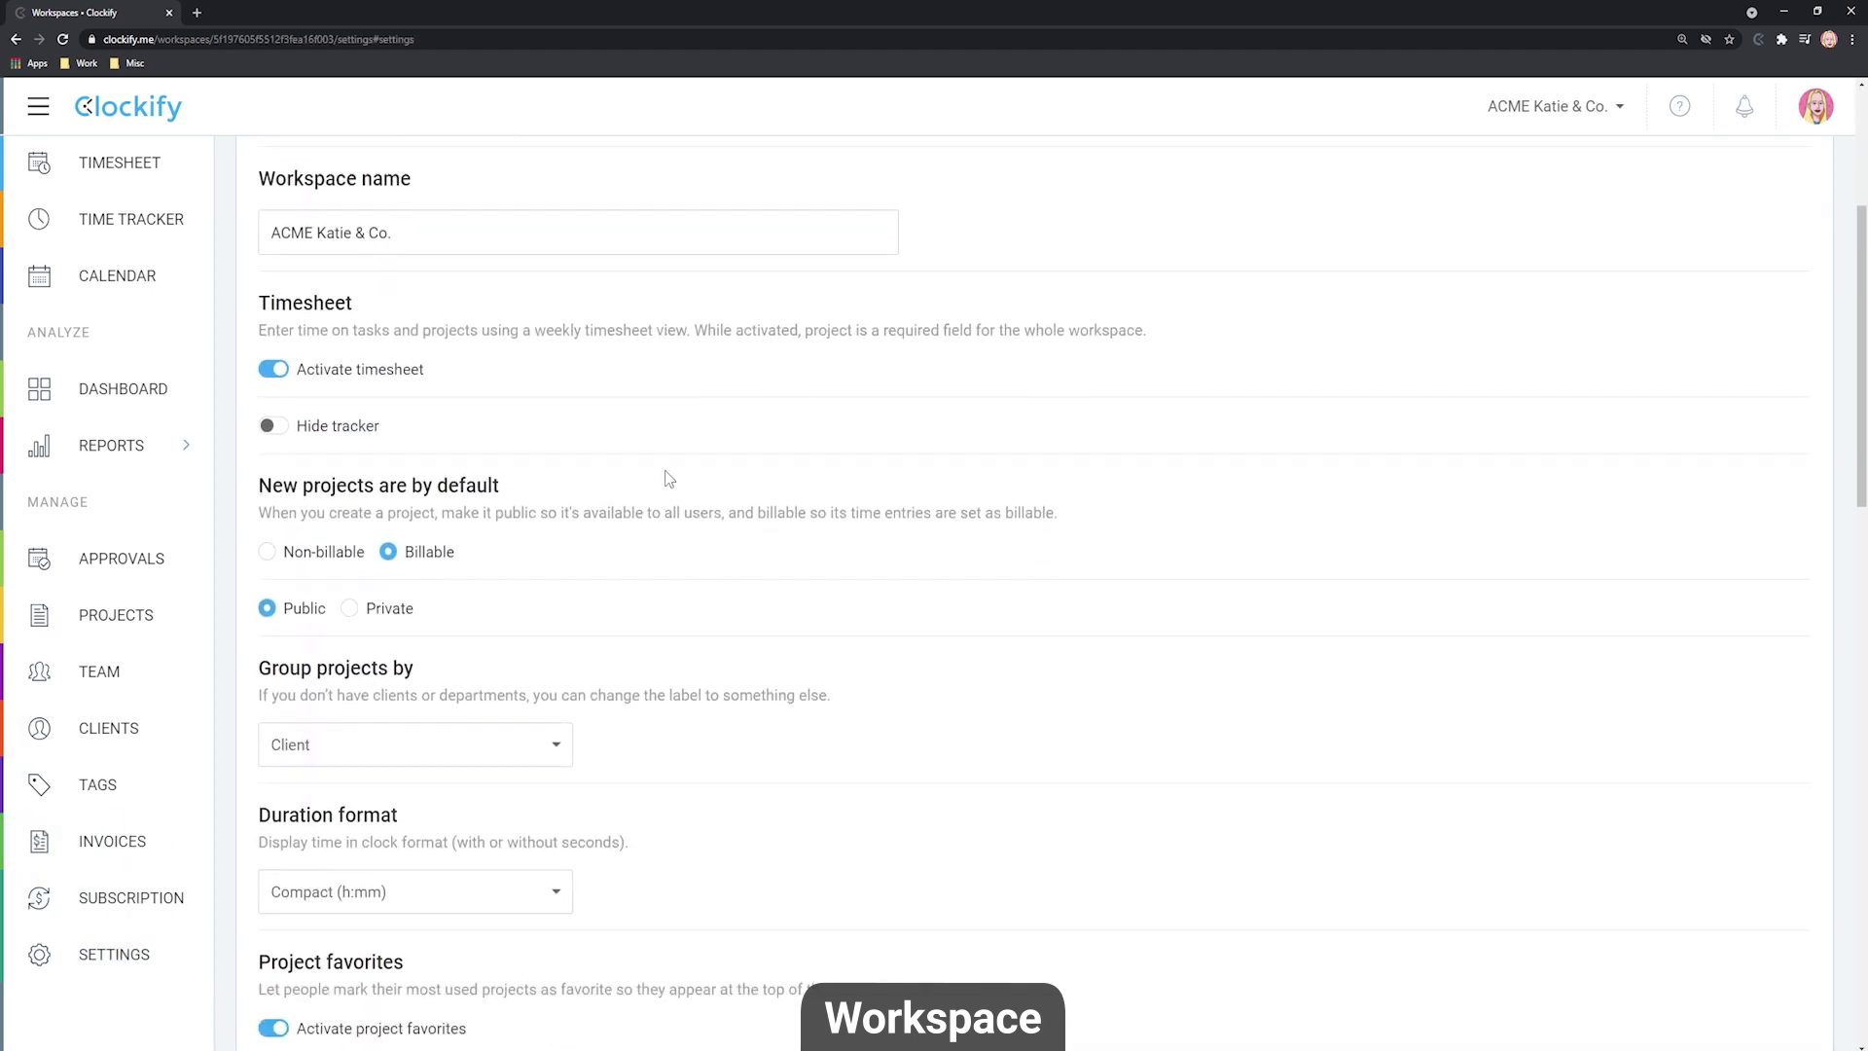
scroll(666, 475, "up", 1)
scroll(667, 482, "down", 3)
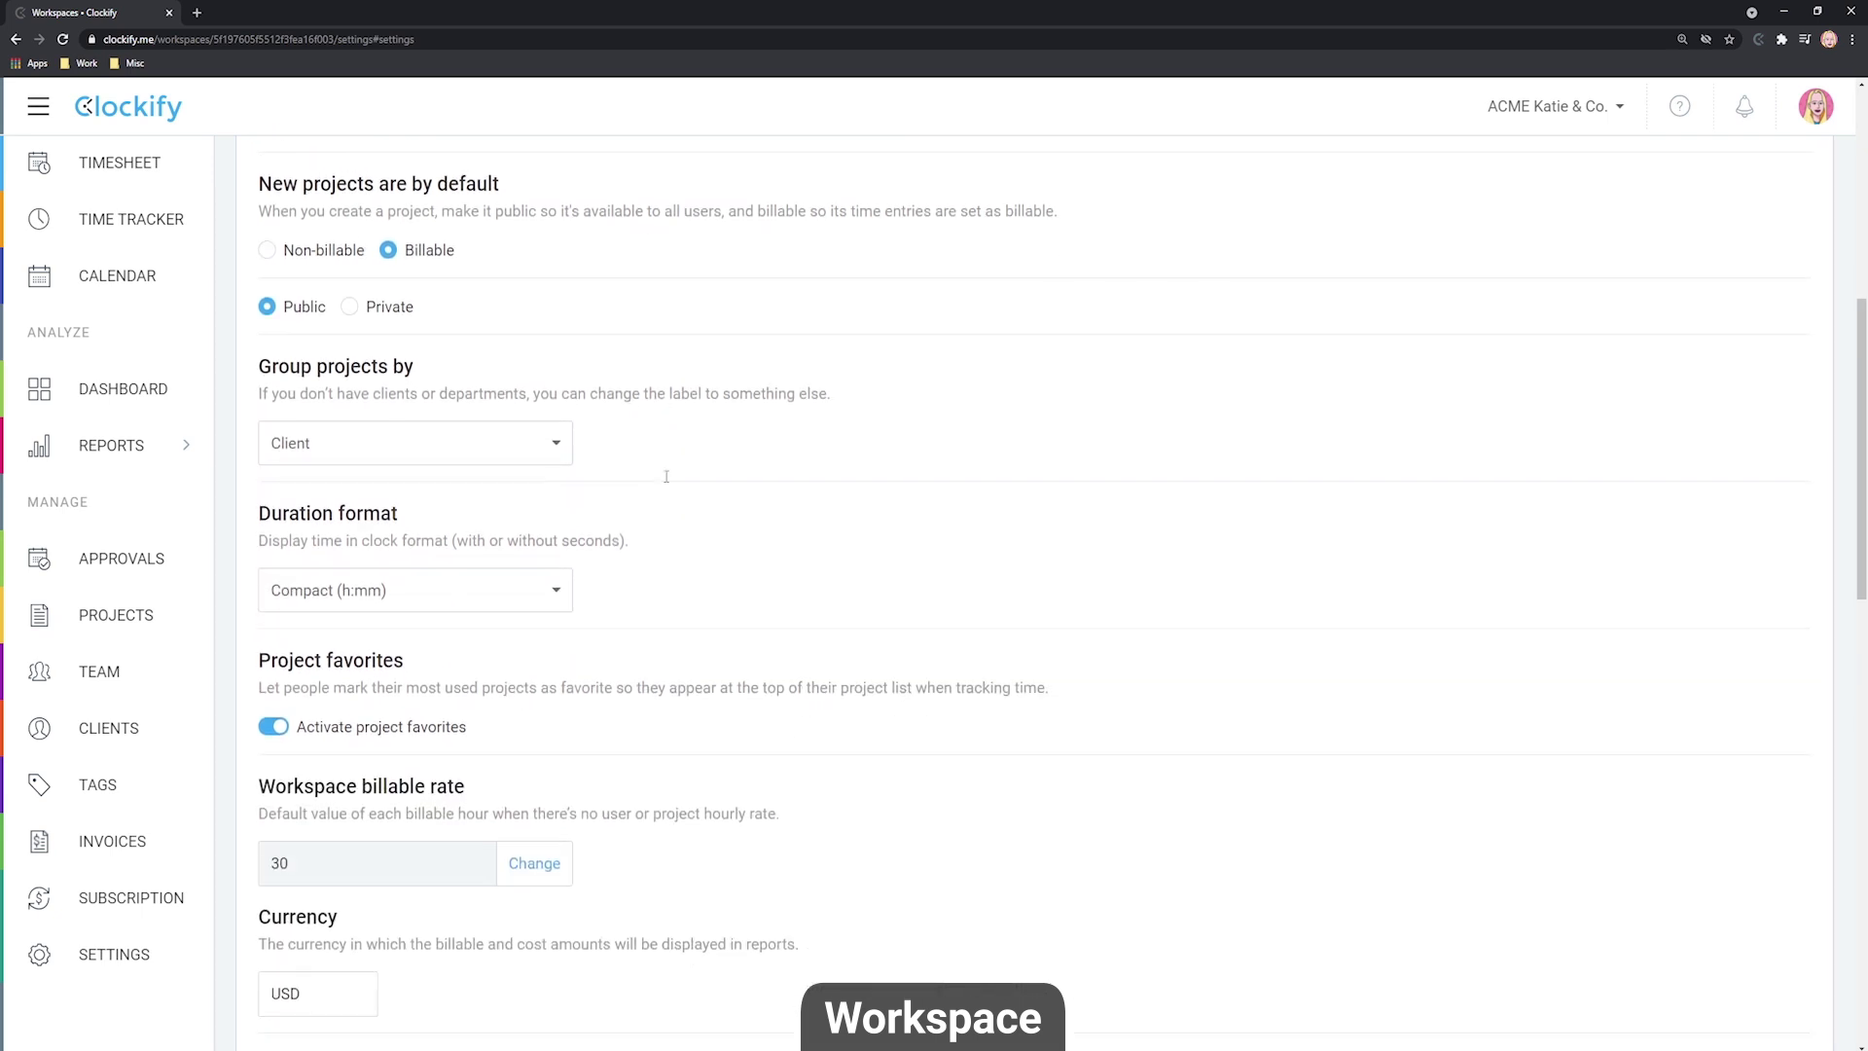
scroll(670, 483, "down", 3)
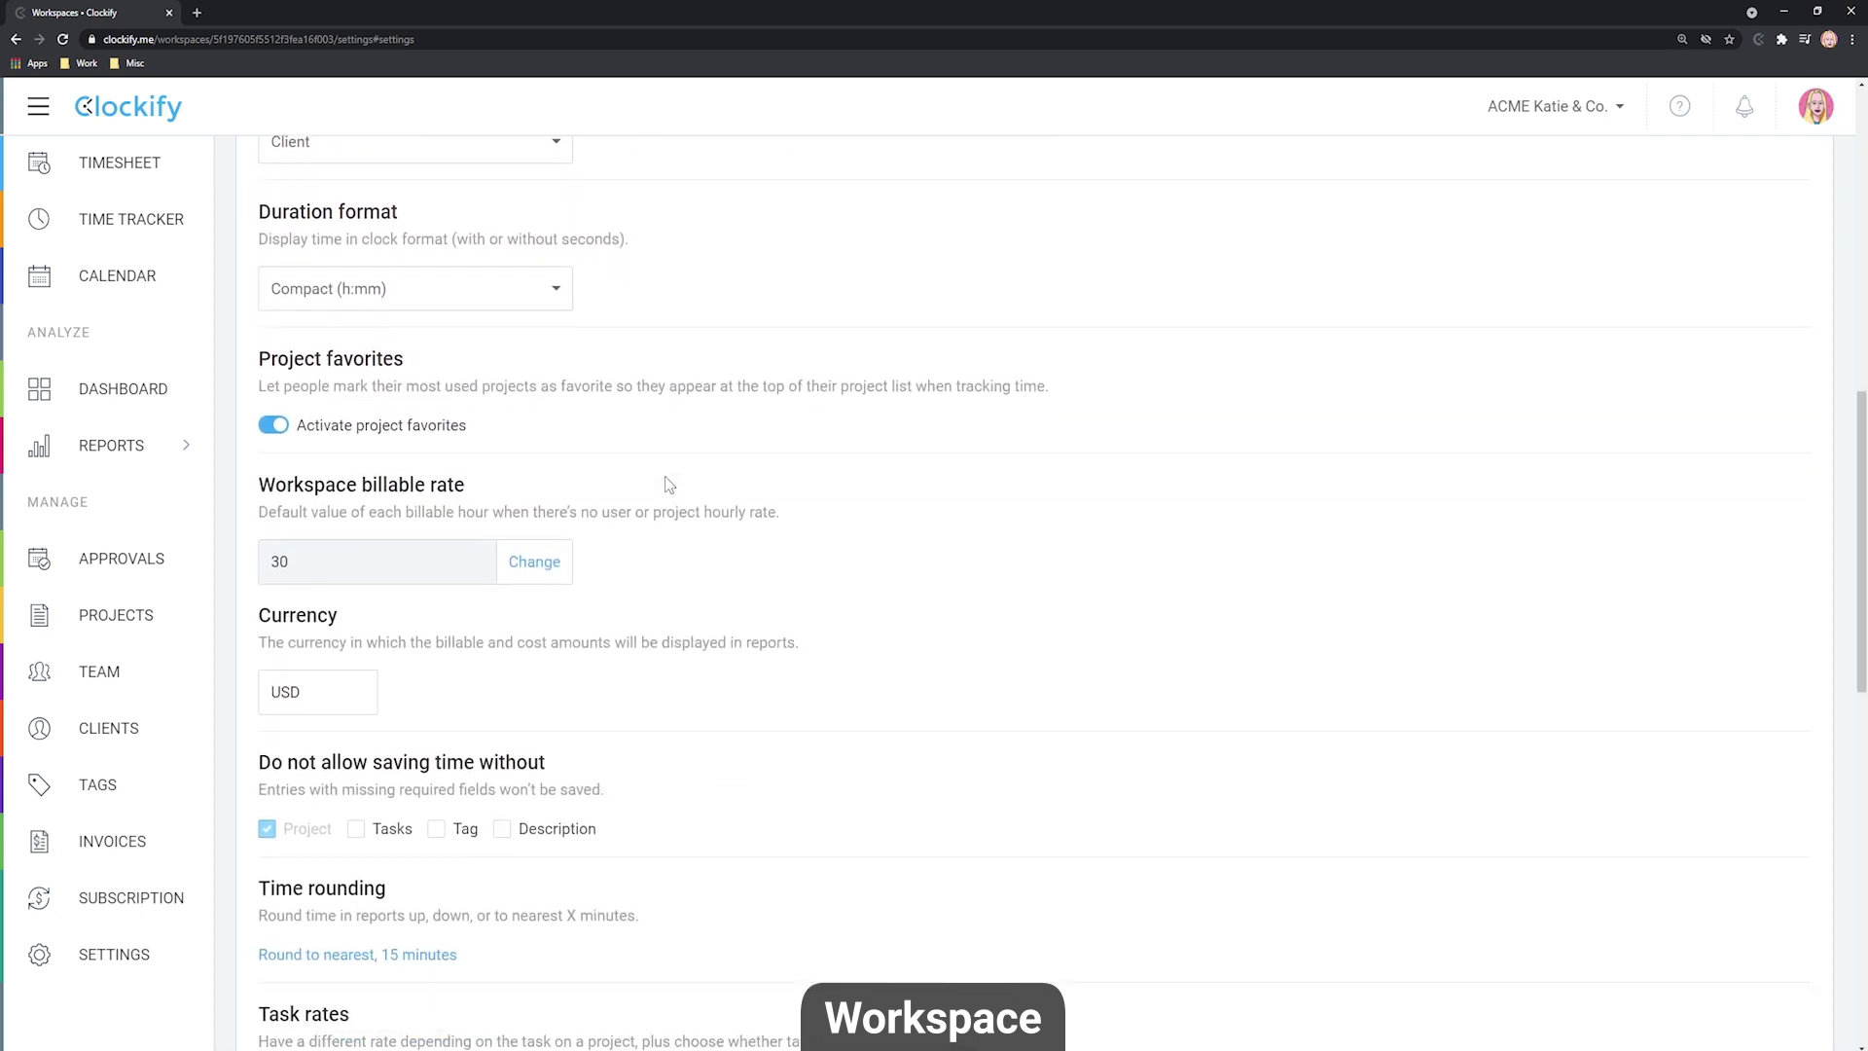
scroll(670, 483, "down", 3)
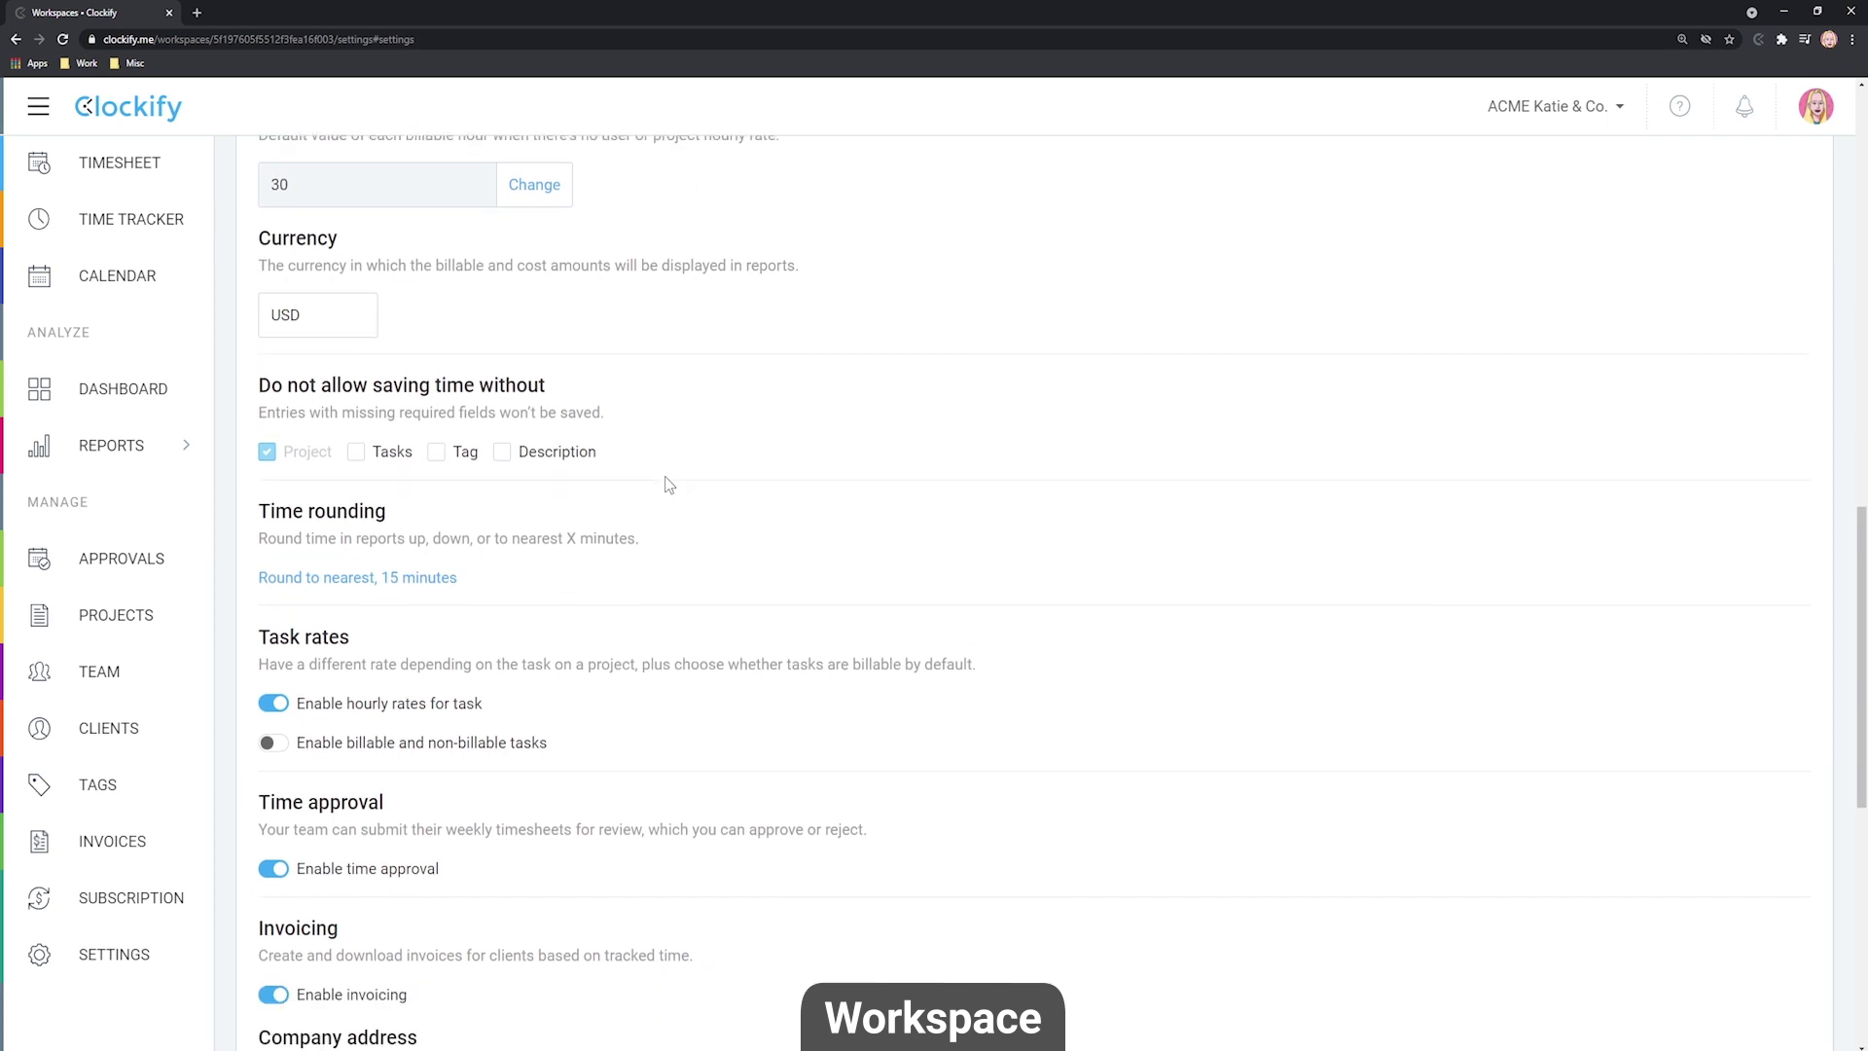
scroll(669, 483, "up", 8)
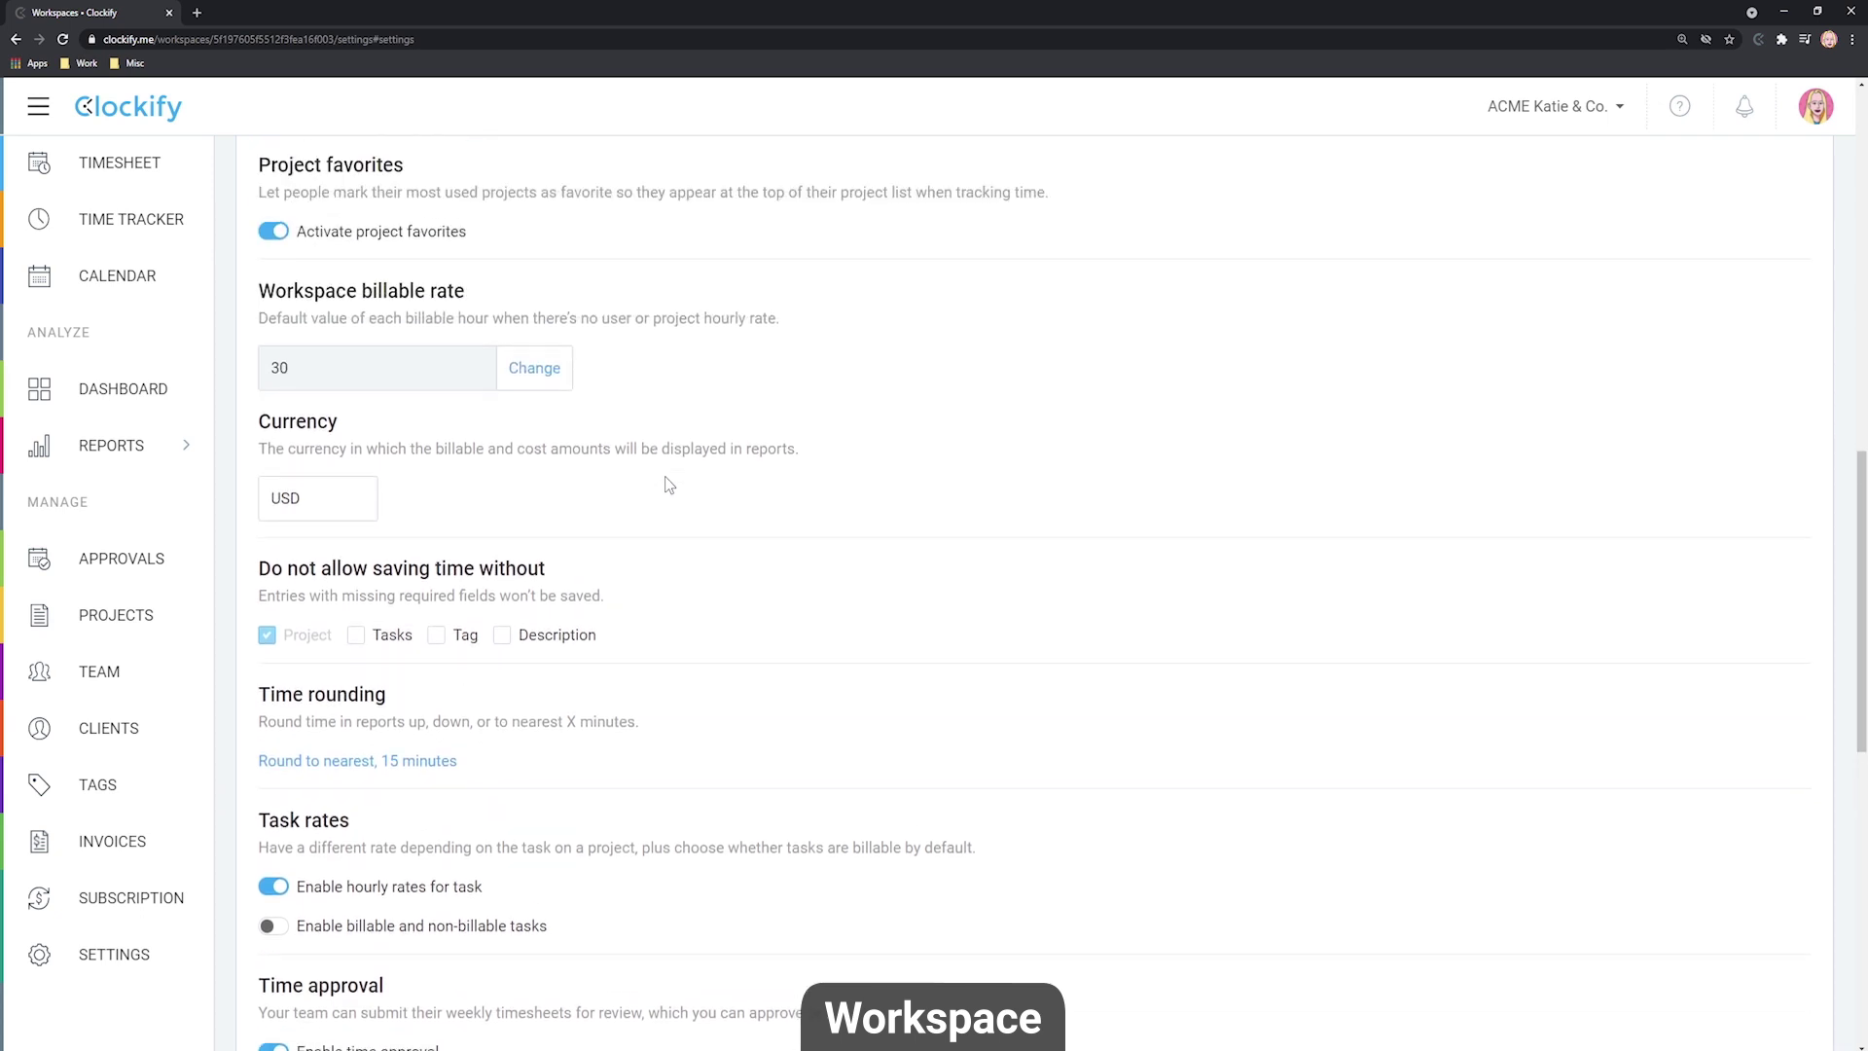
scroll(669, 484, "up", 5)
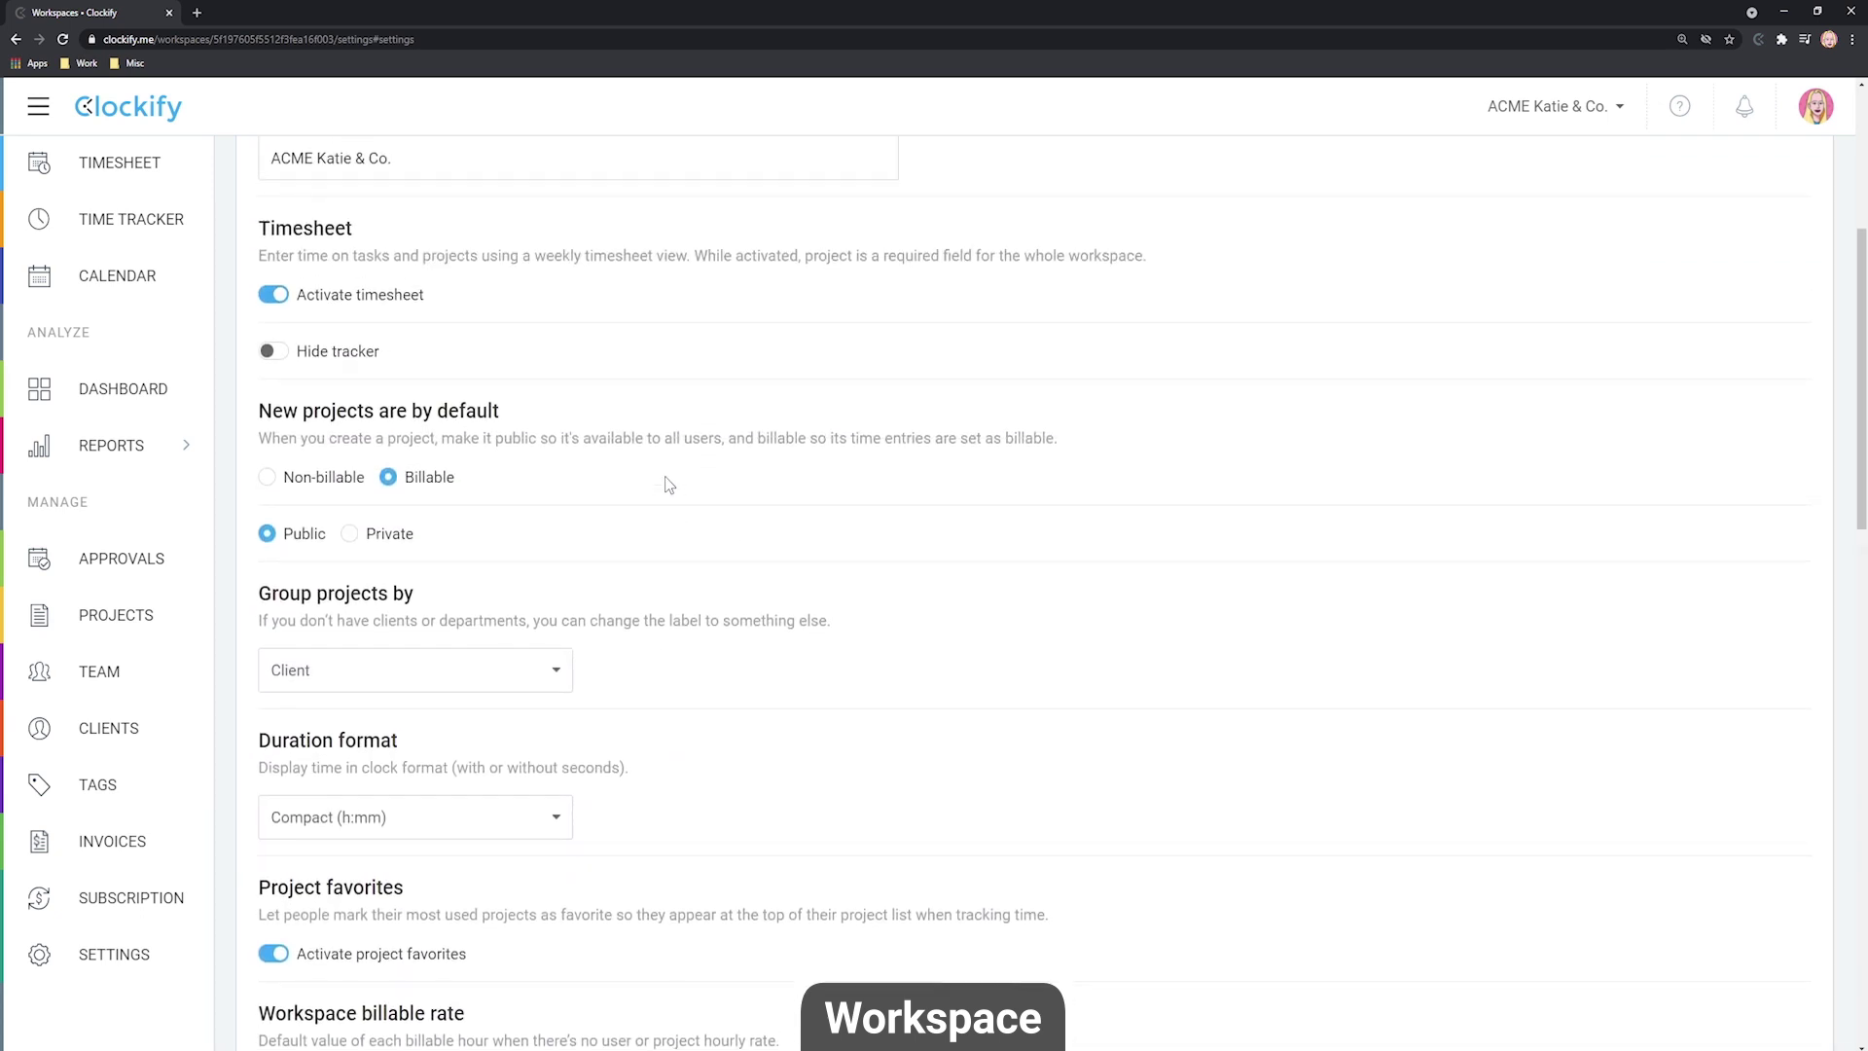
Review the Permissions tab, then return to General, showing 30 USD rate and 15-minute rounding
left_click(455, 216)
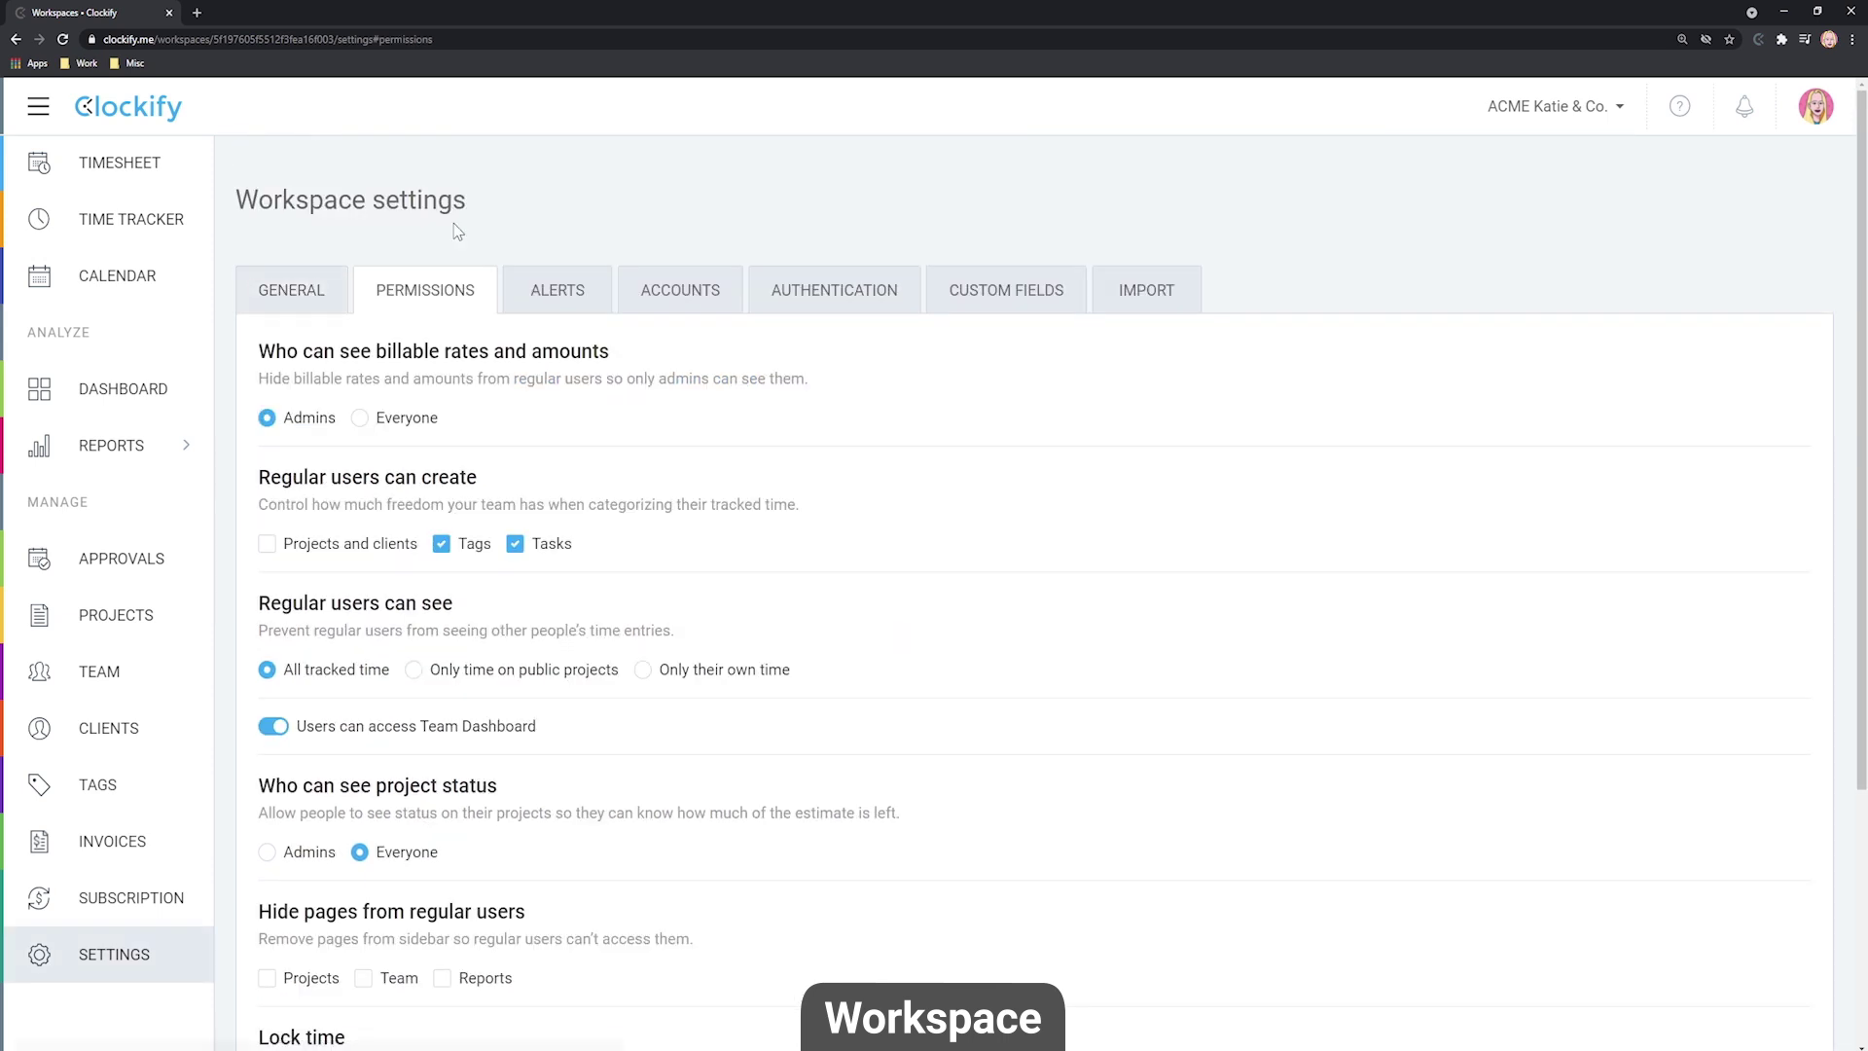
scroll(846, 463, "down", 2)
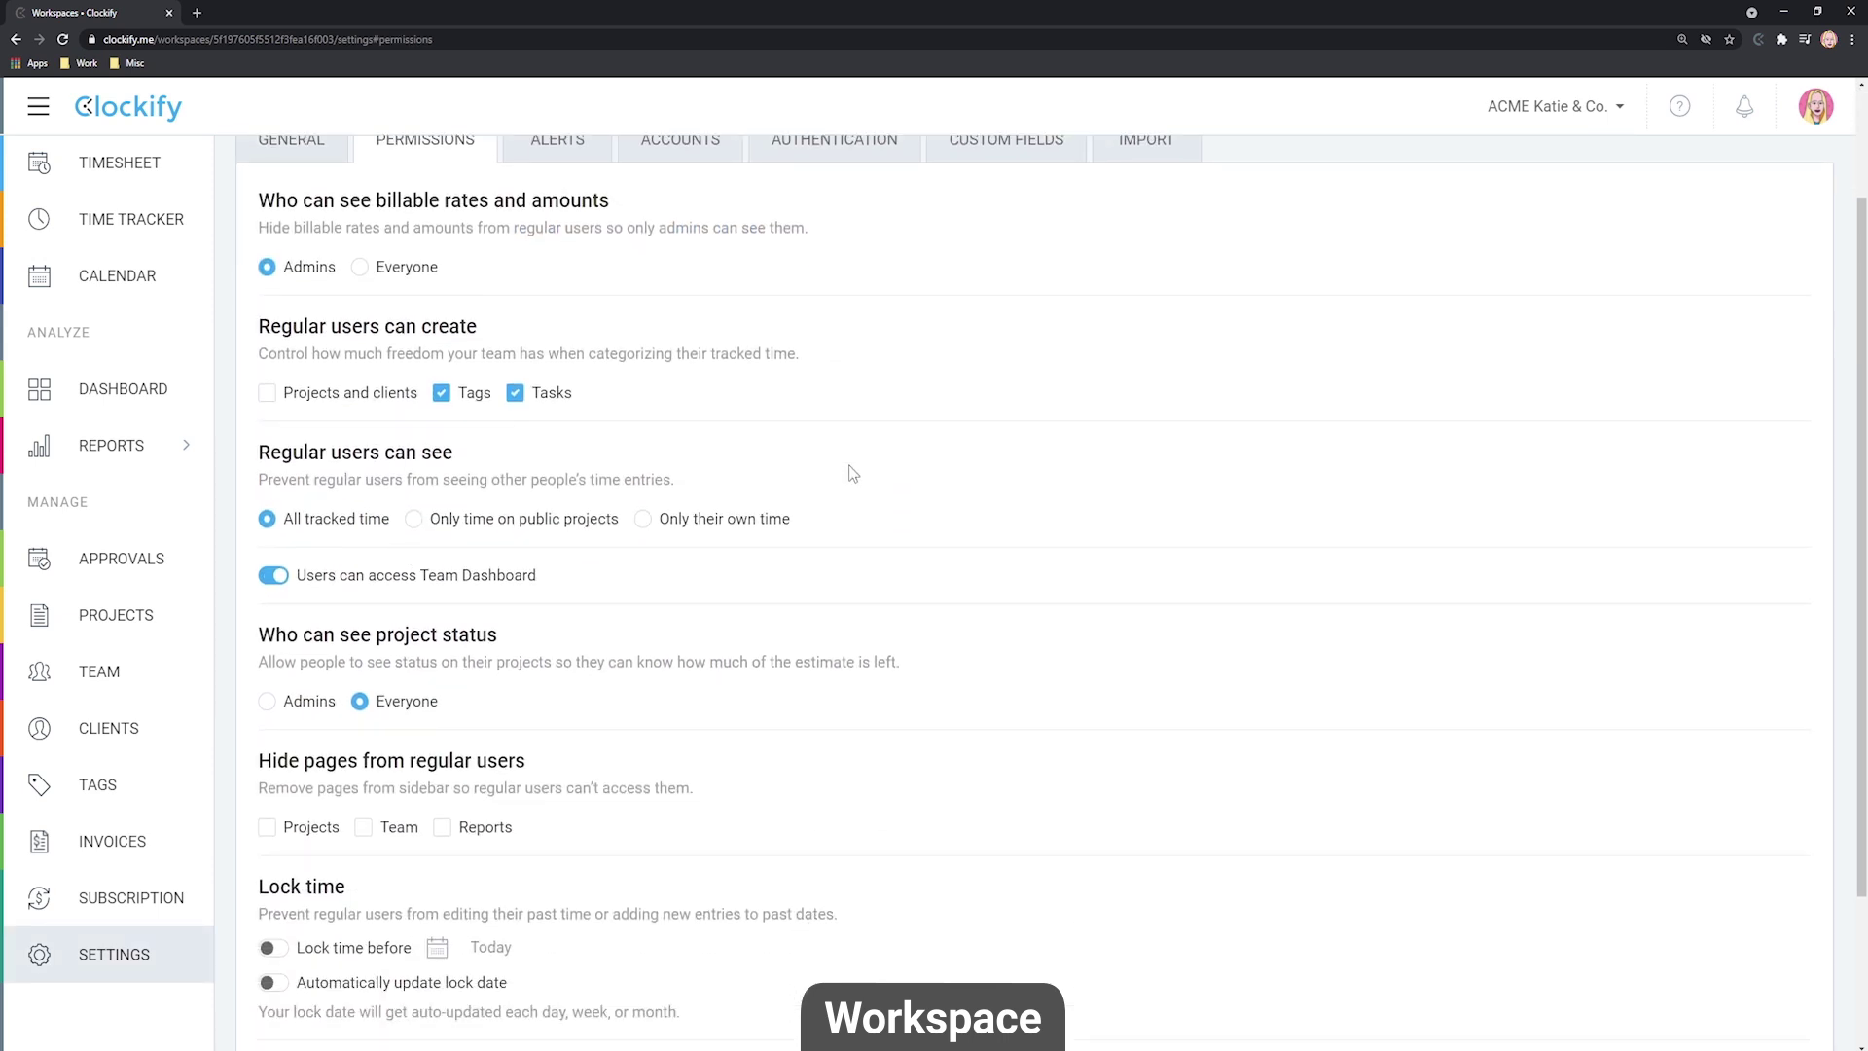
scroll(853, 474, "down", 2)
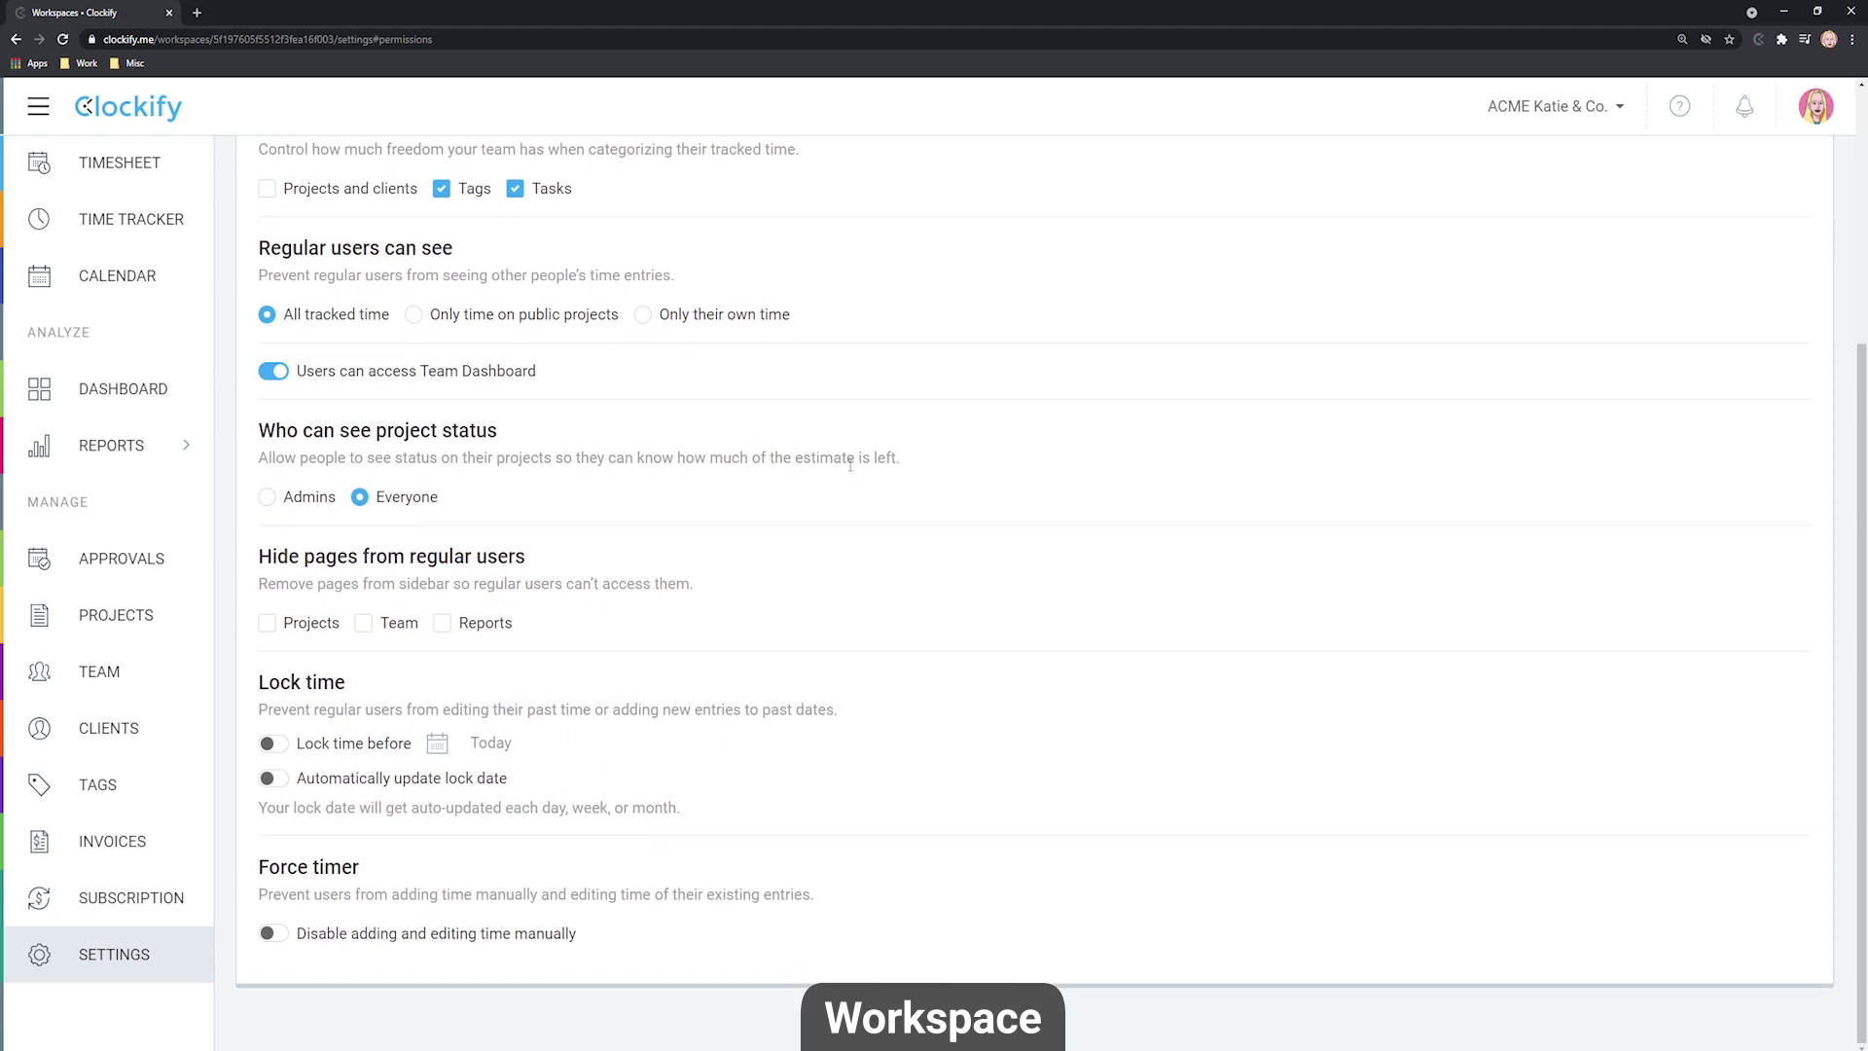
scroll(851, 465, "up", 3)
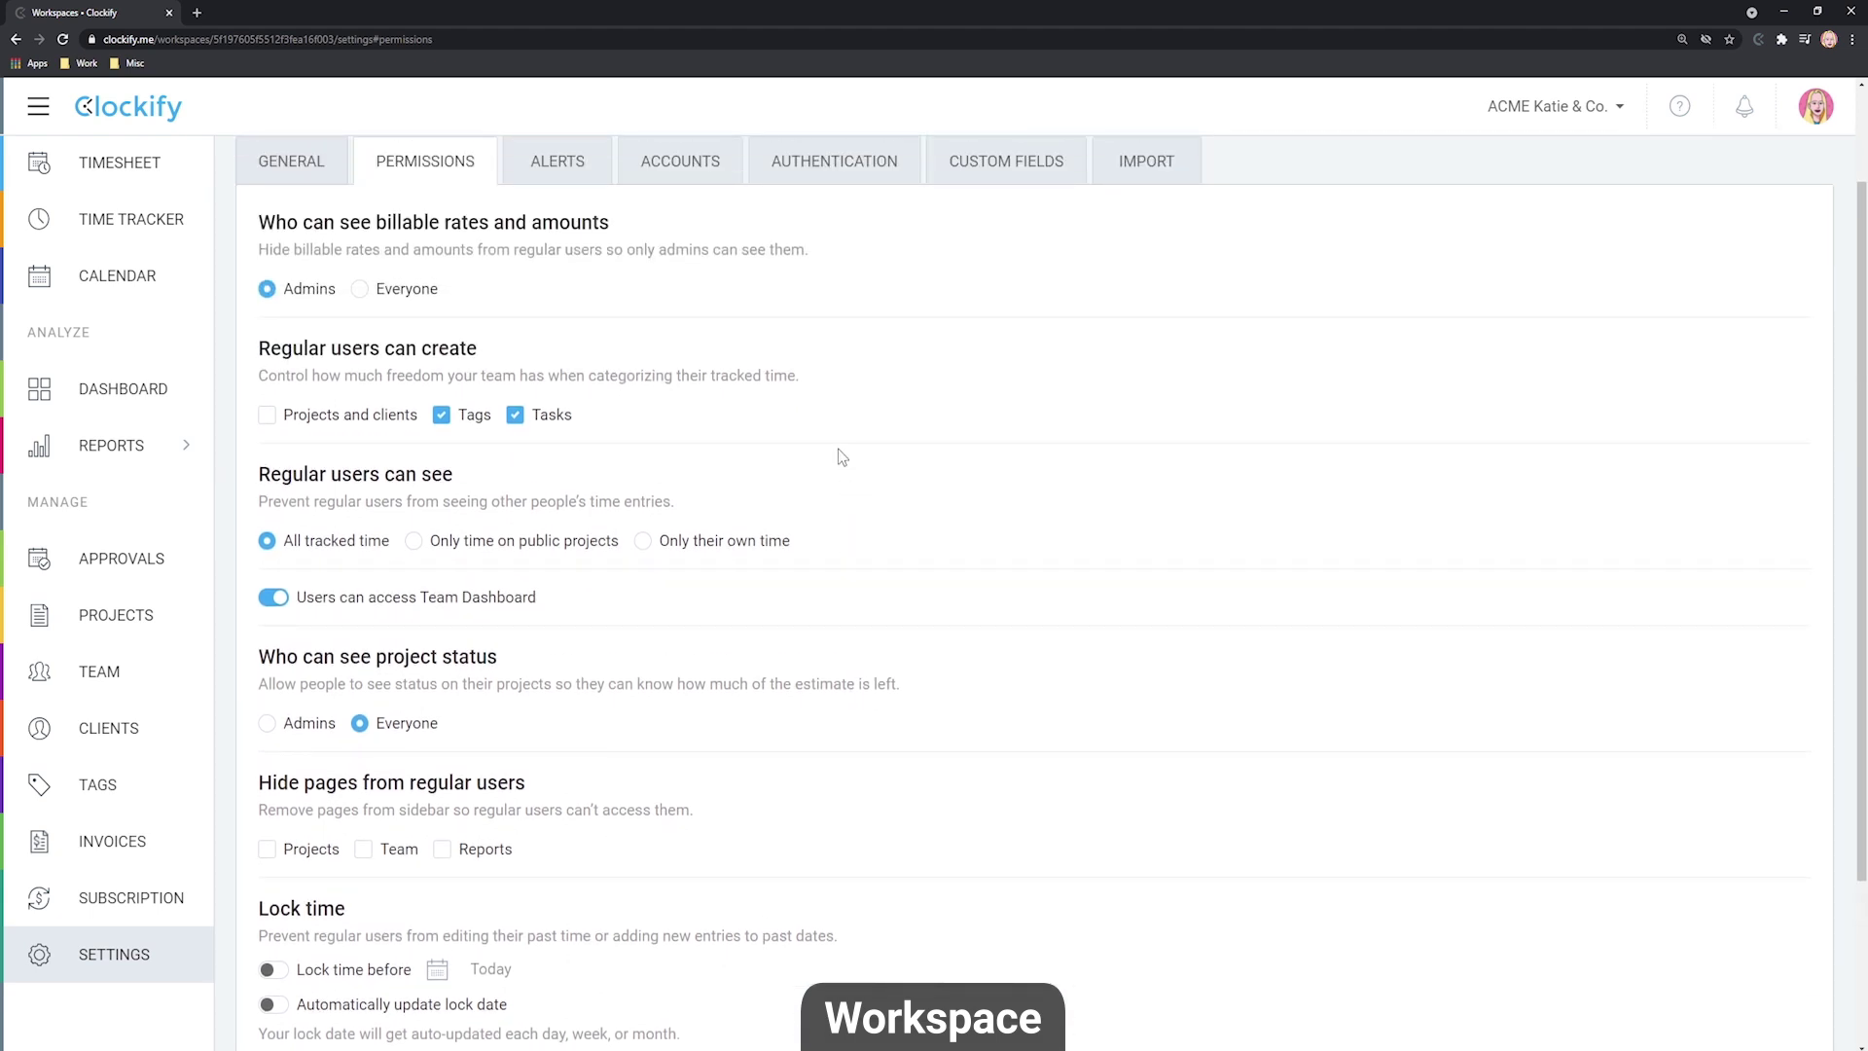
left_click(301, 163)
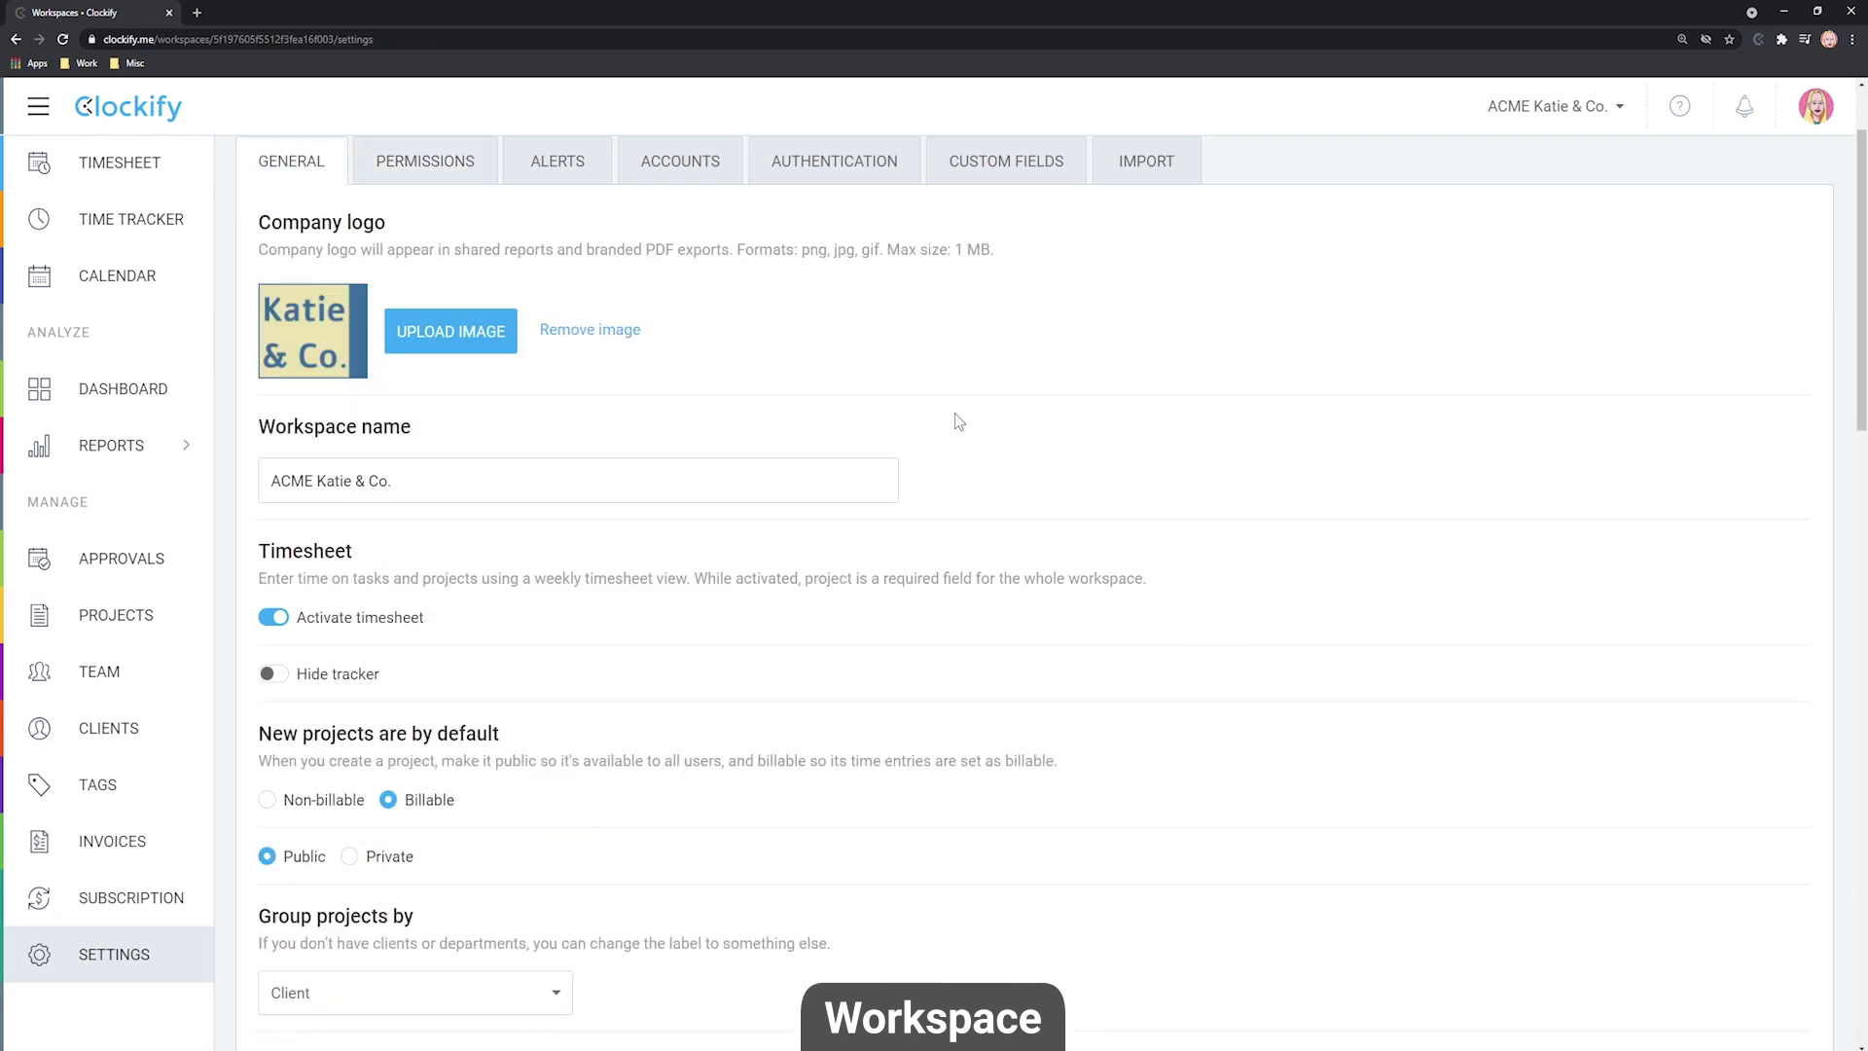
scroll(1071, 471, "down", 3)
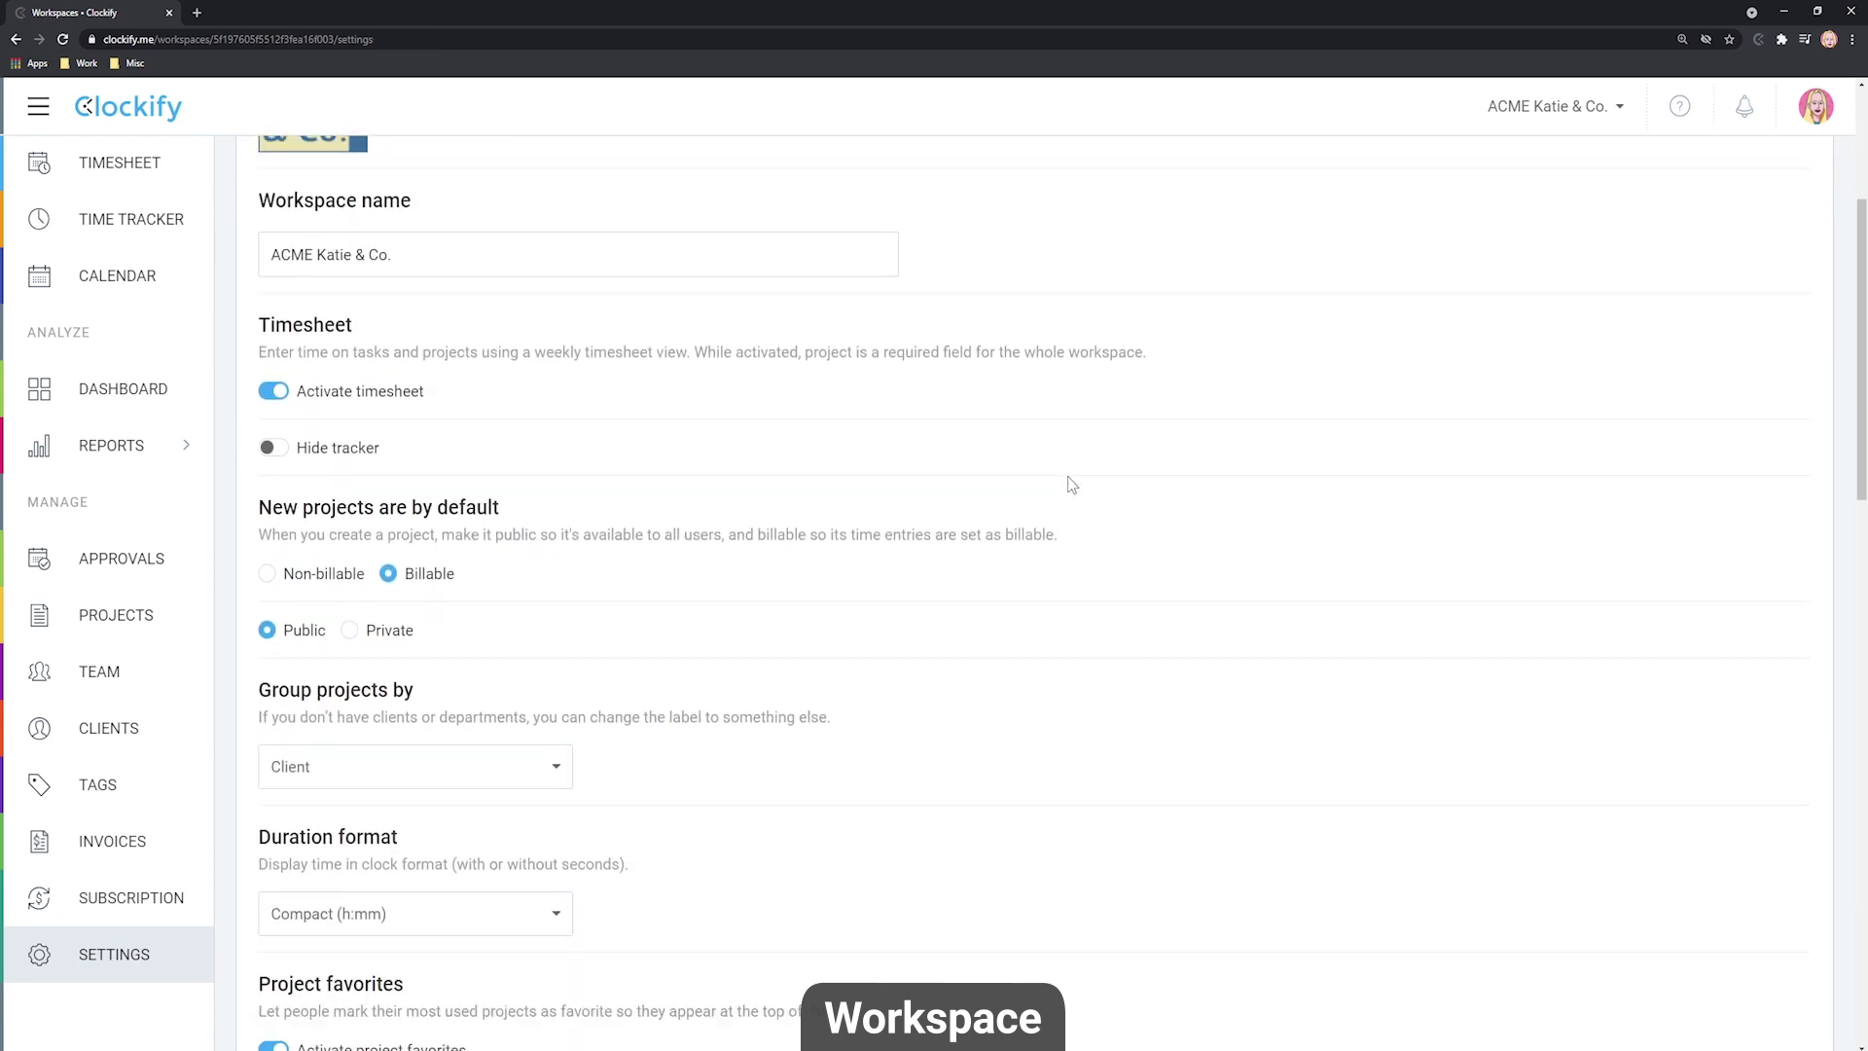
scroll(1072, 483, "down", 1)
scroll(1072, 484, "down", 3)
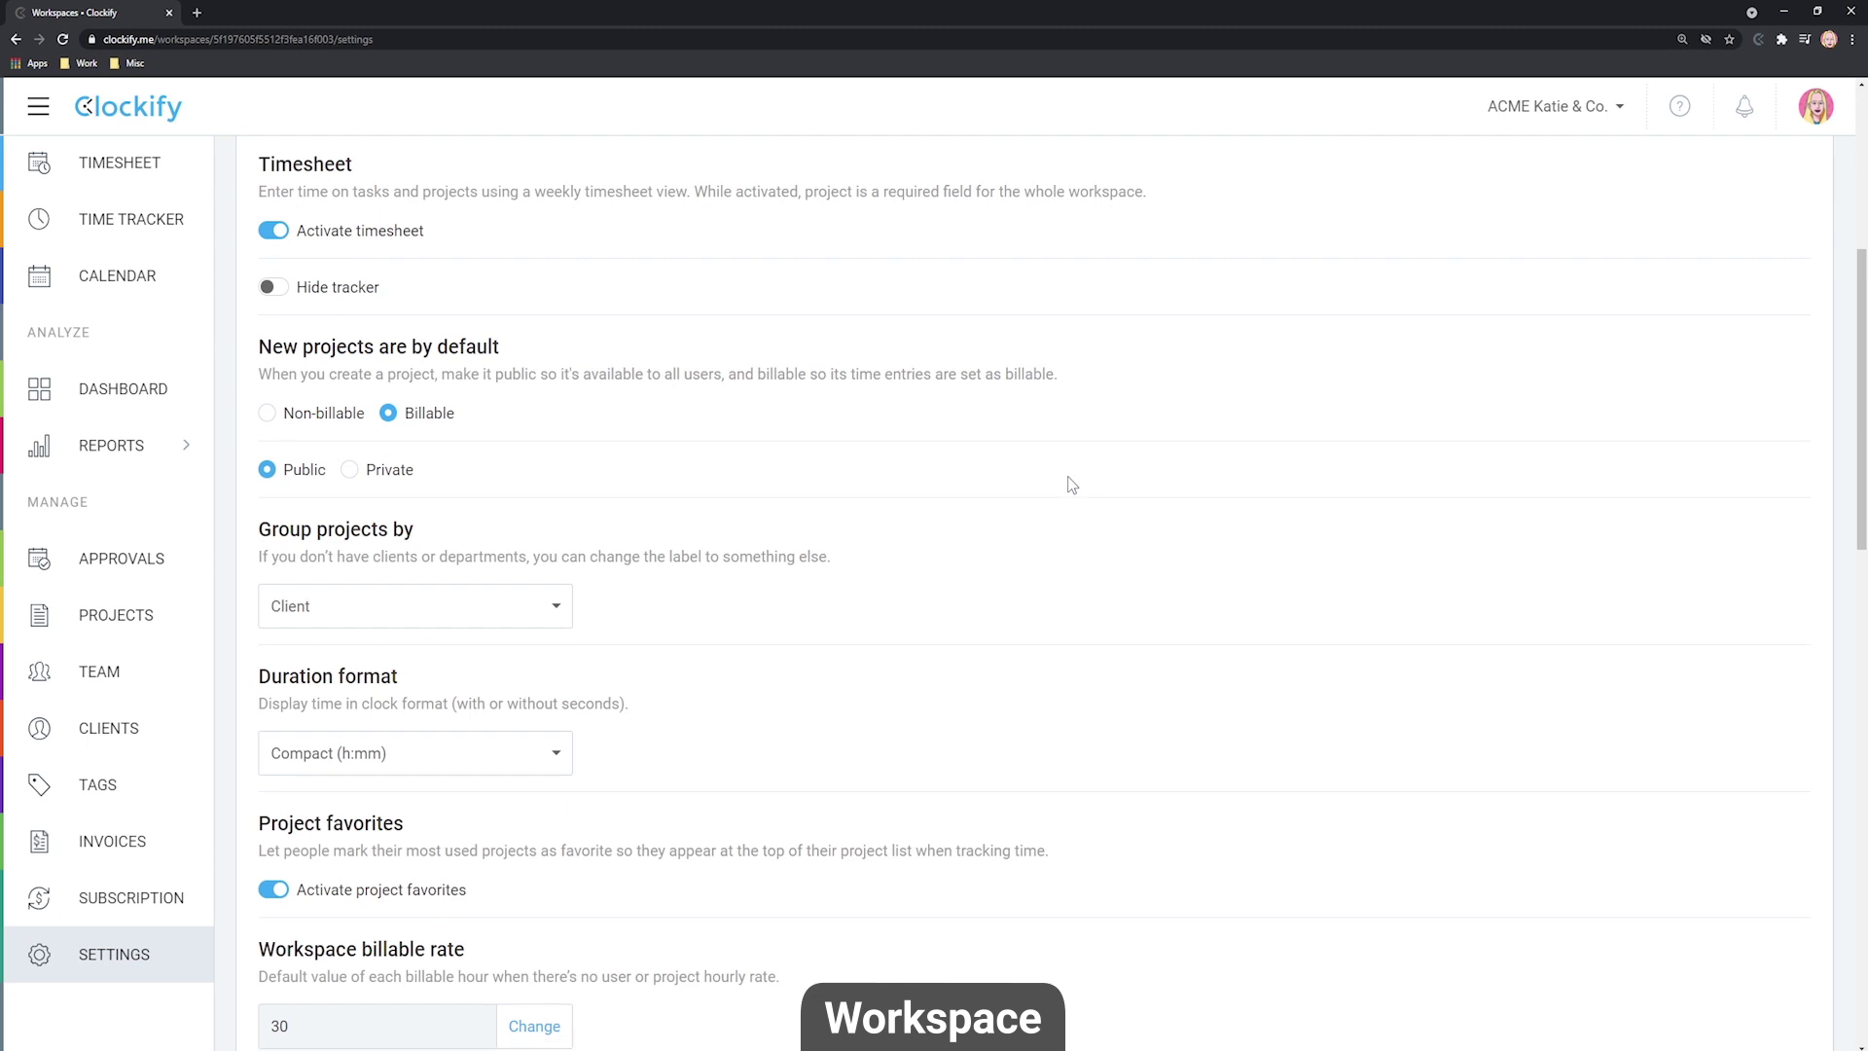
scroll(1071, 484, "down", 7)
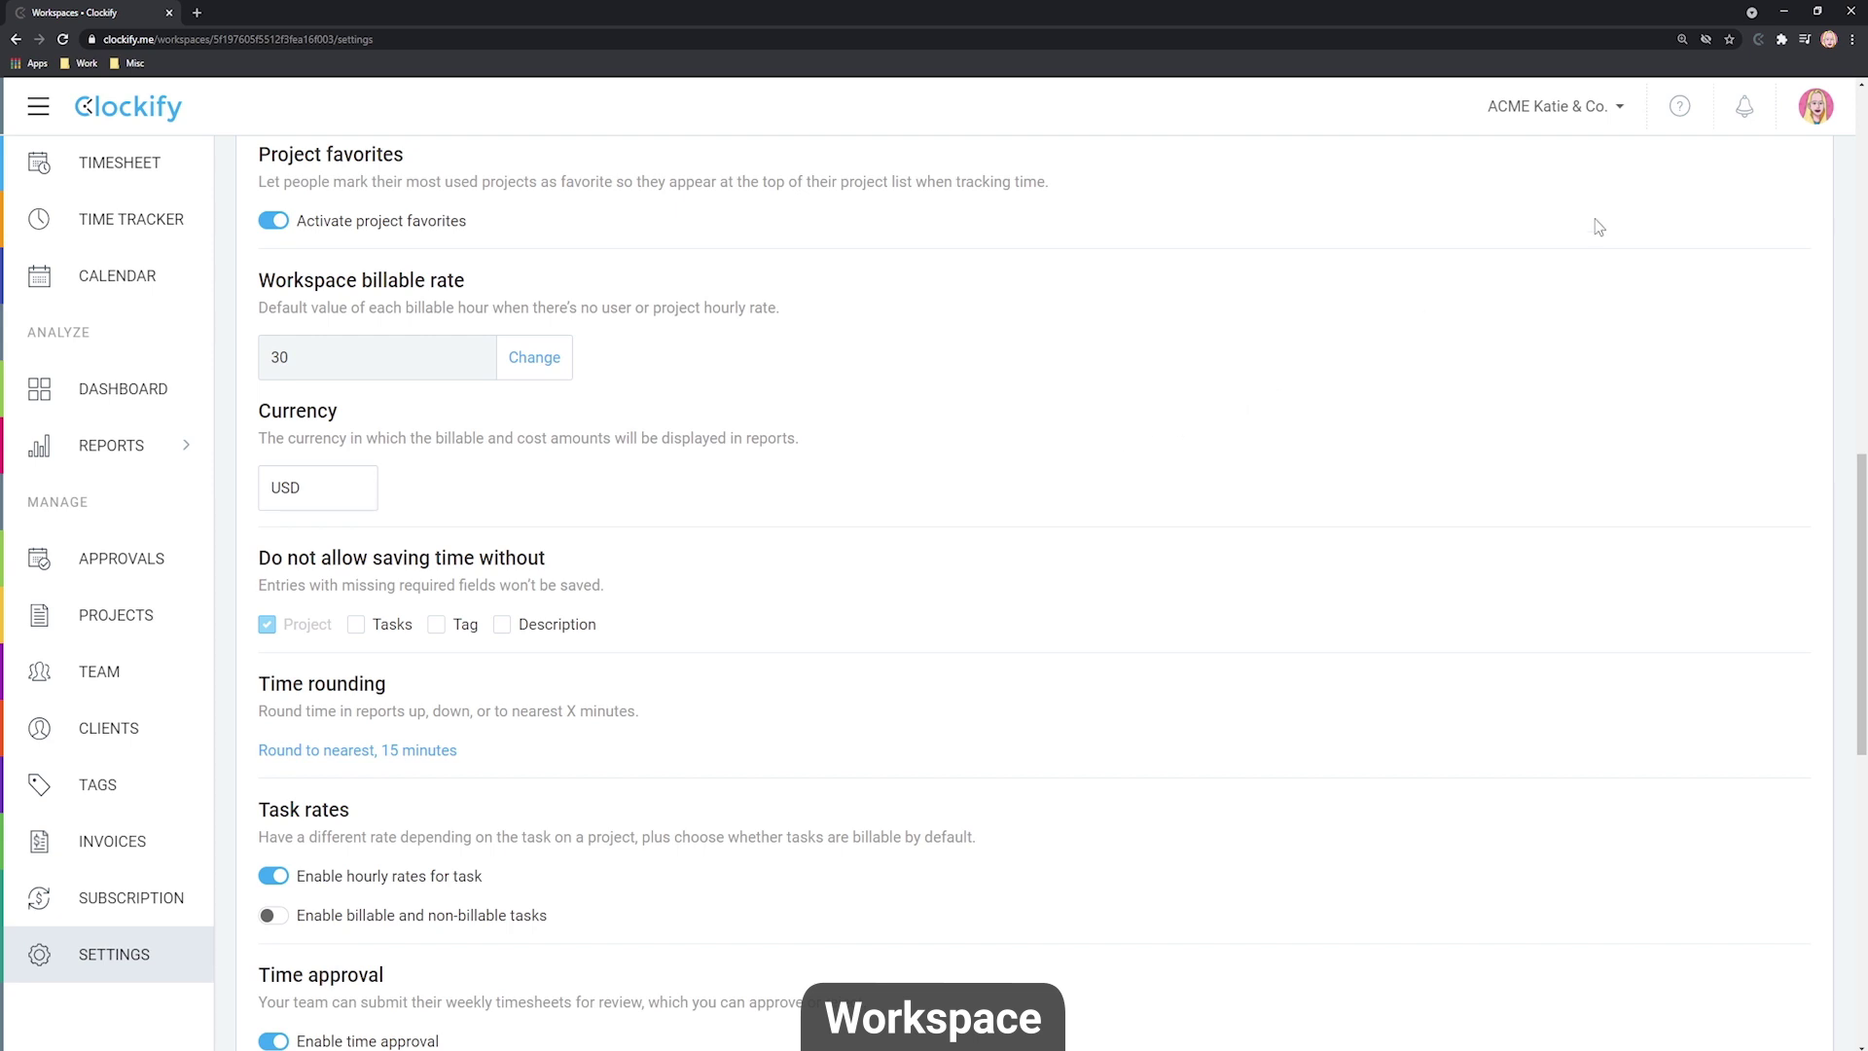
Go to Manage workspaces and cancel the Create new workspace dialog
left_click(1621, 110)
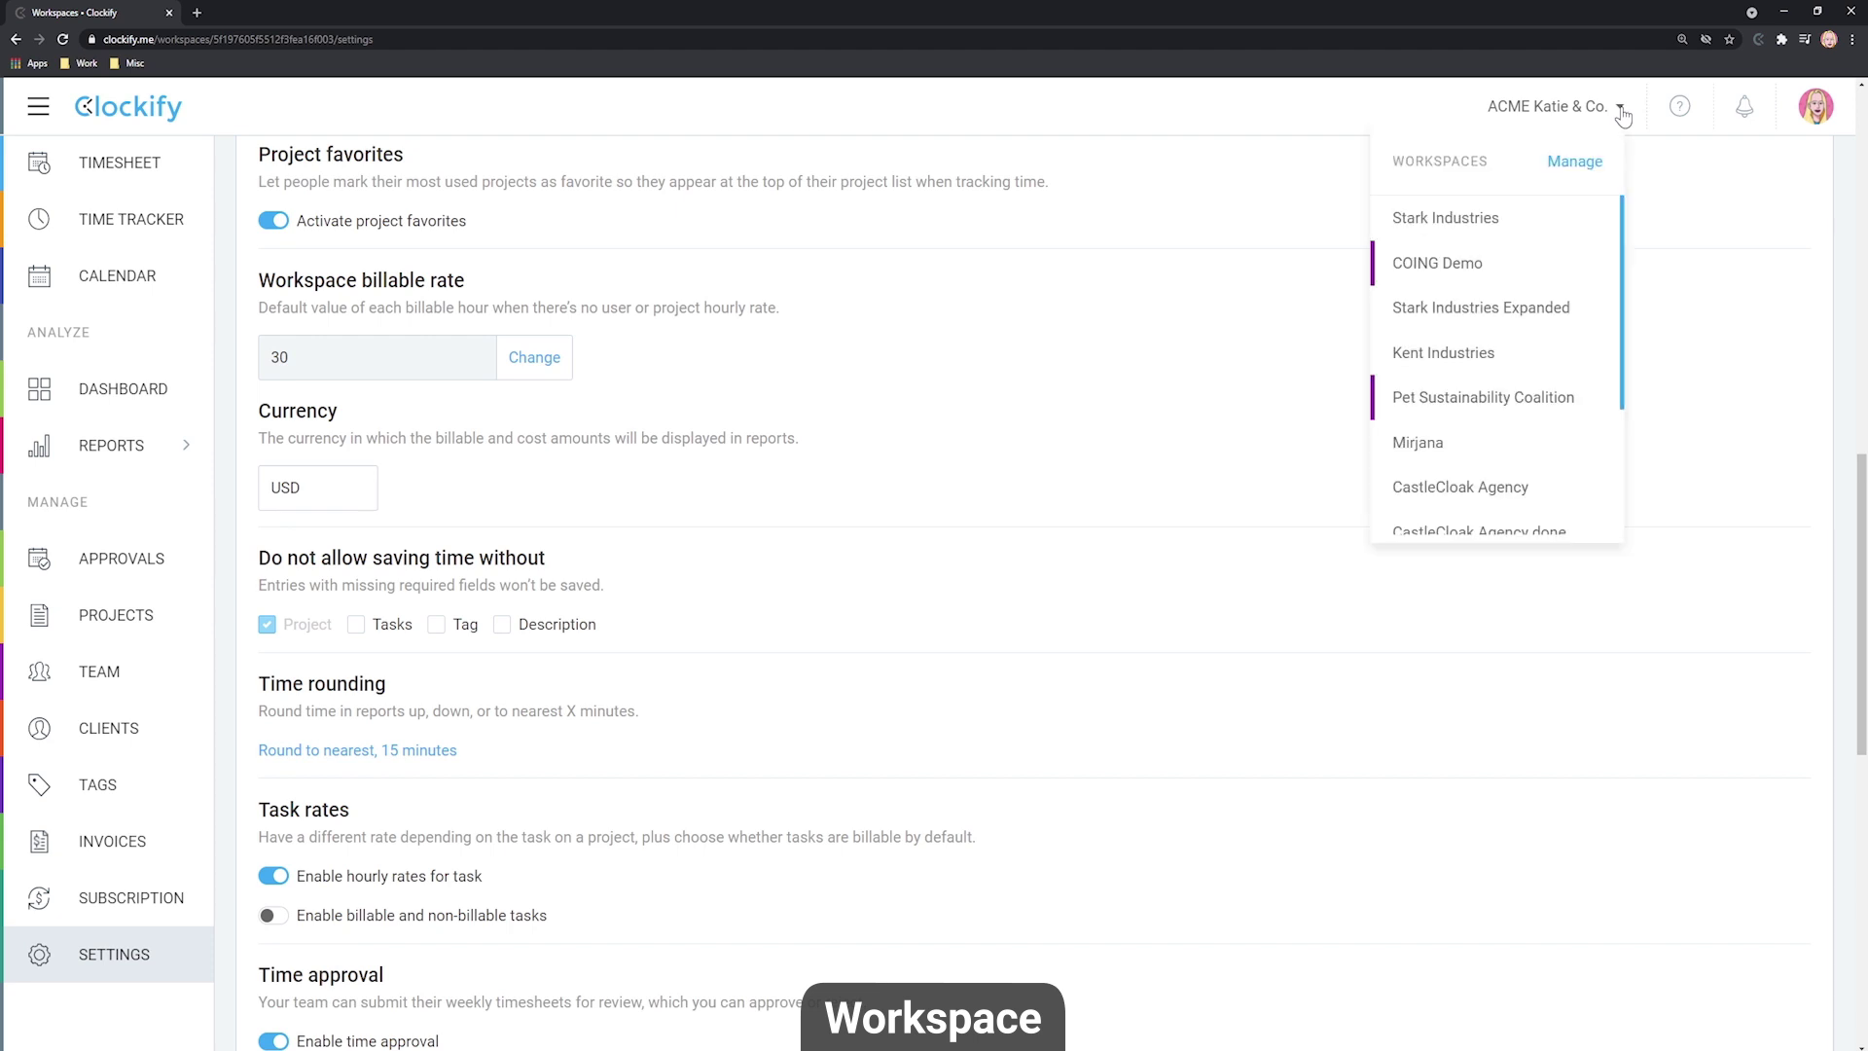
left_click(1575, 161)
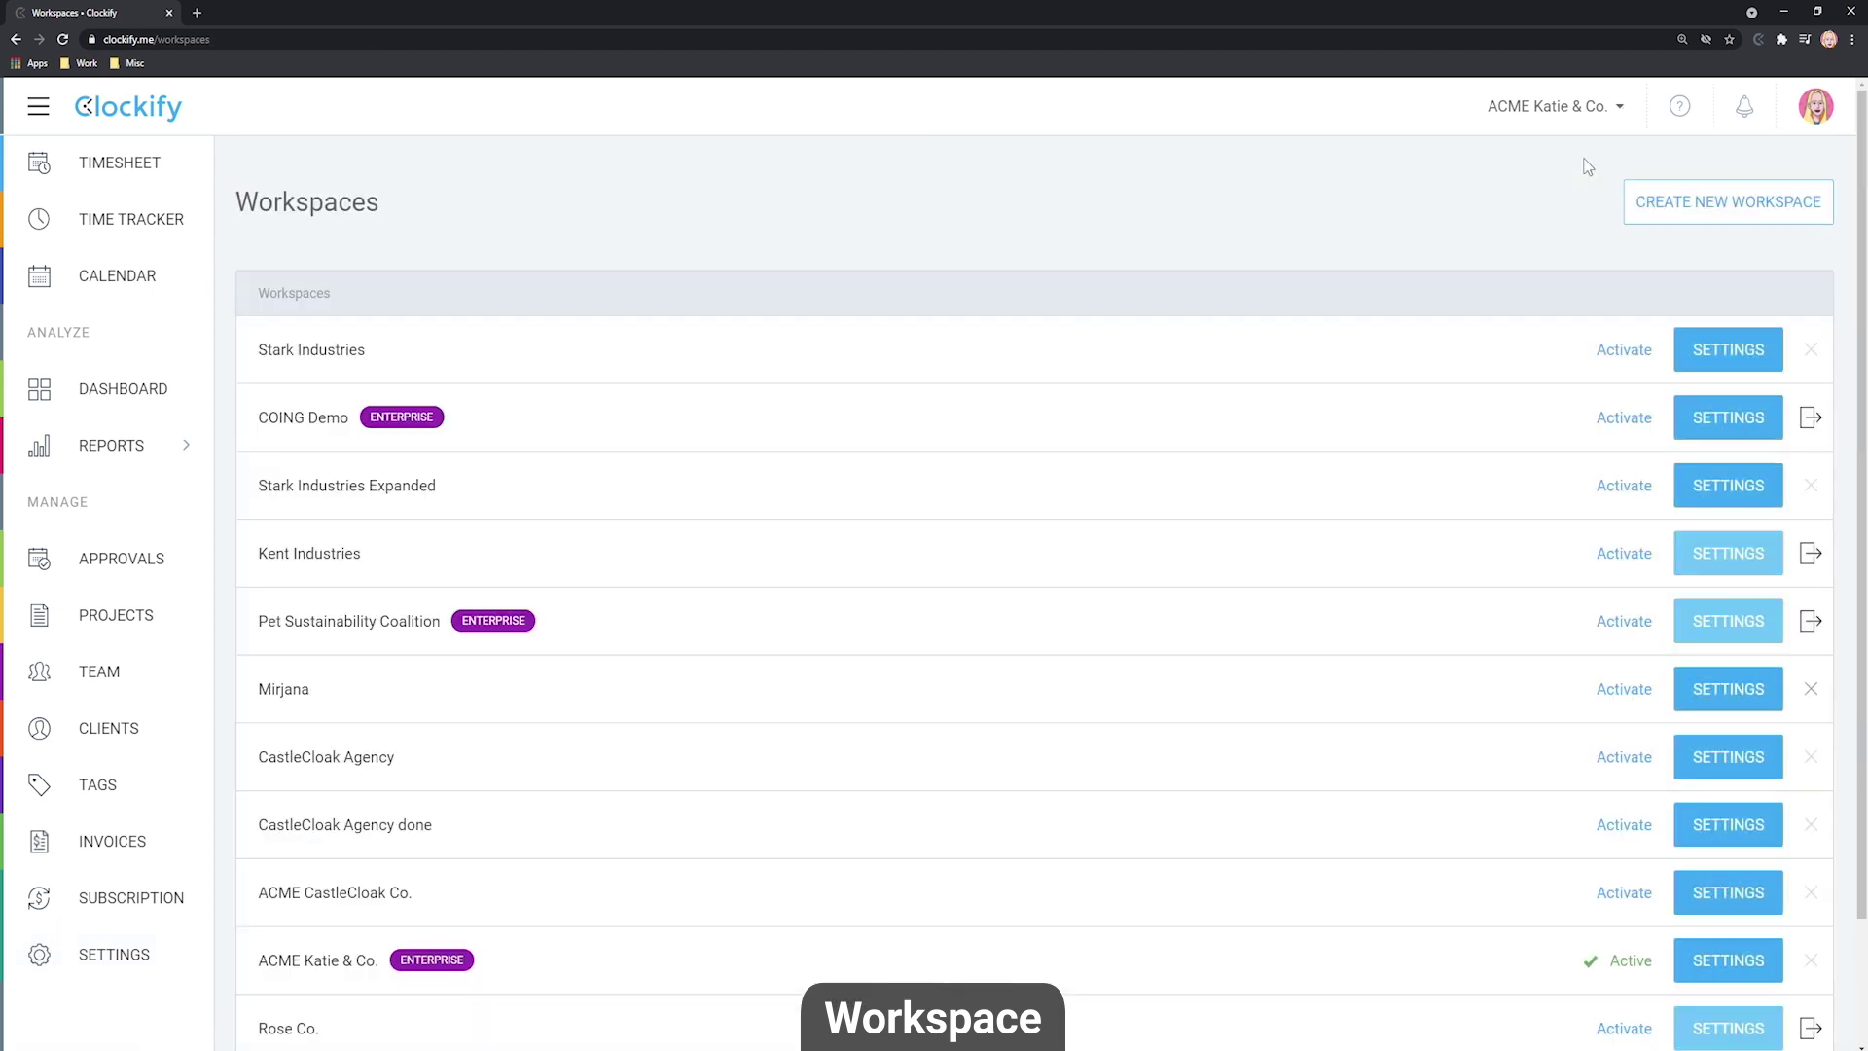
left_click(1685, 209)
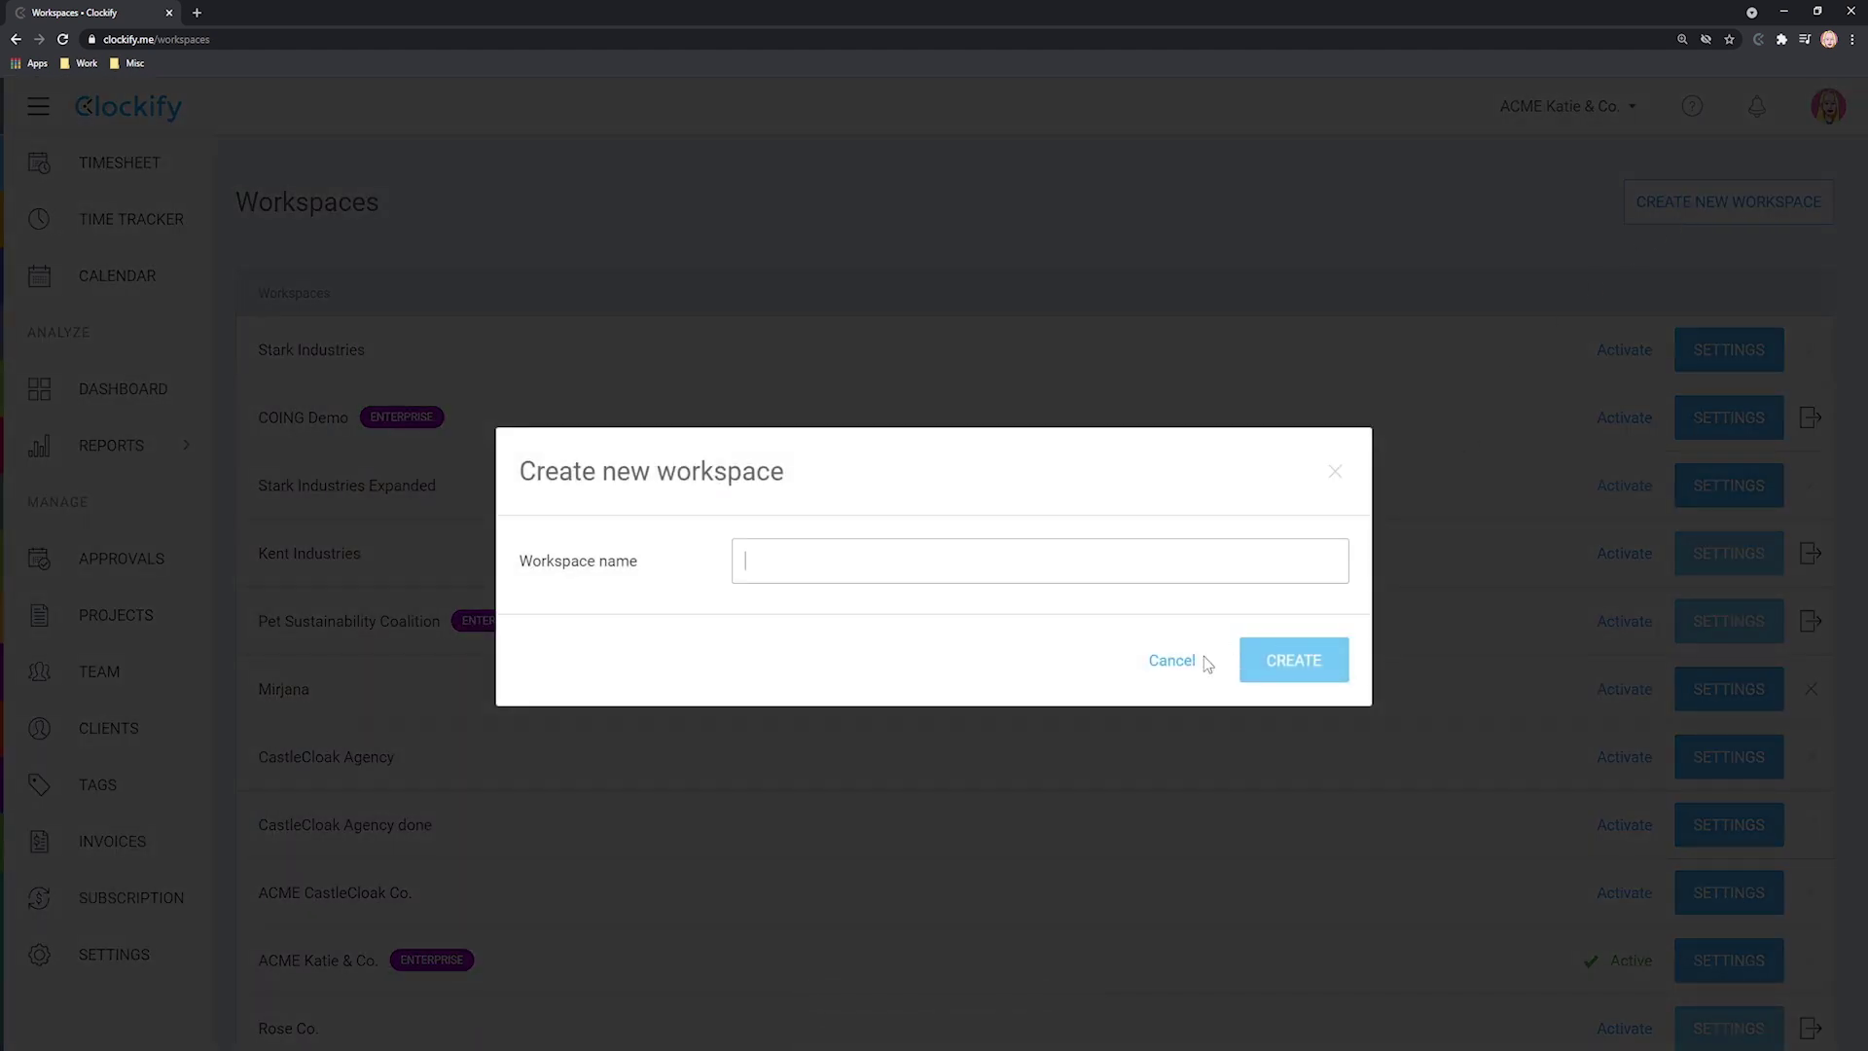
left_click(1172, 662)
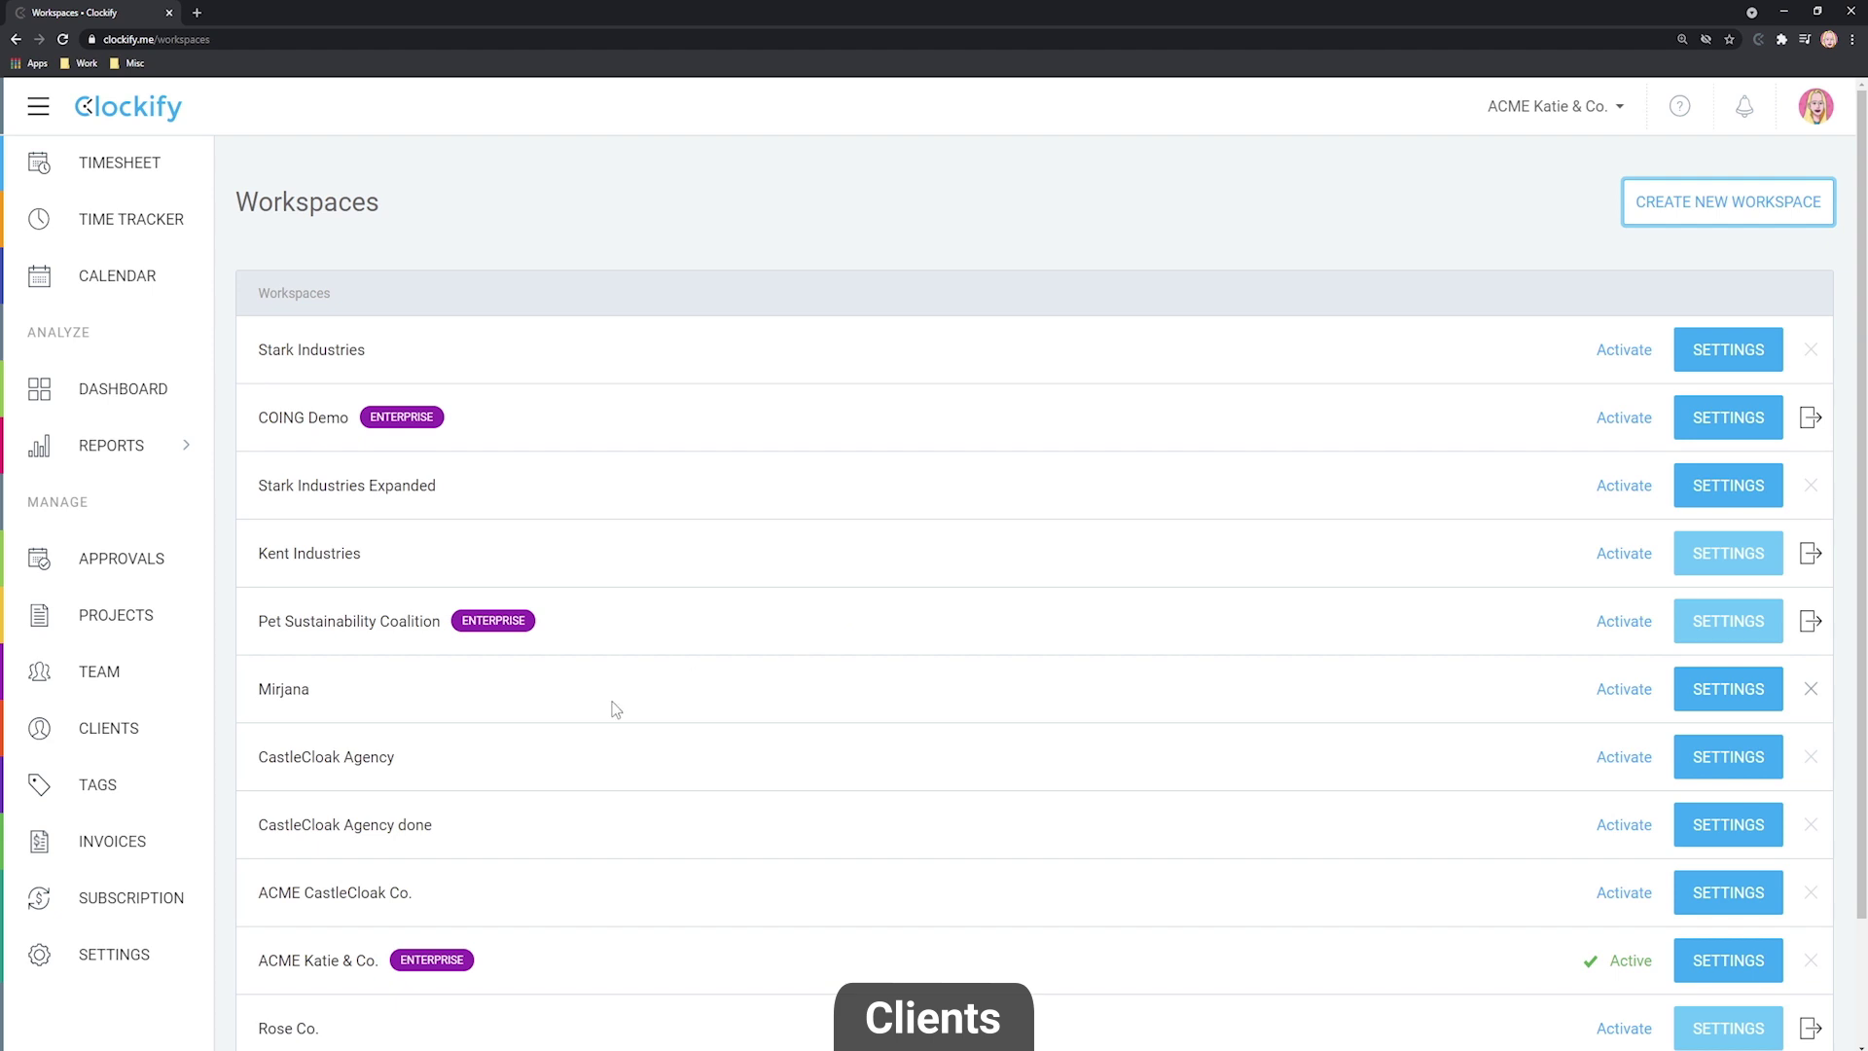
Add the client 'Project Jane' and allow regular users to create projects and clients
left_click(105, 739)
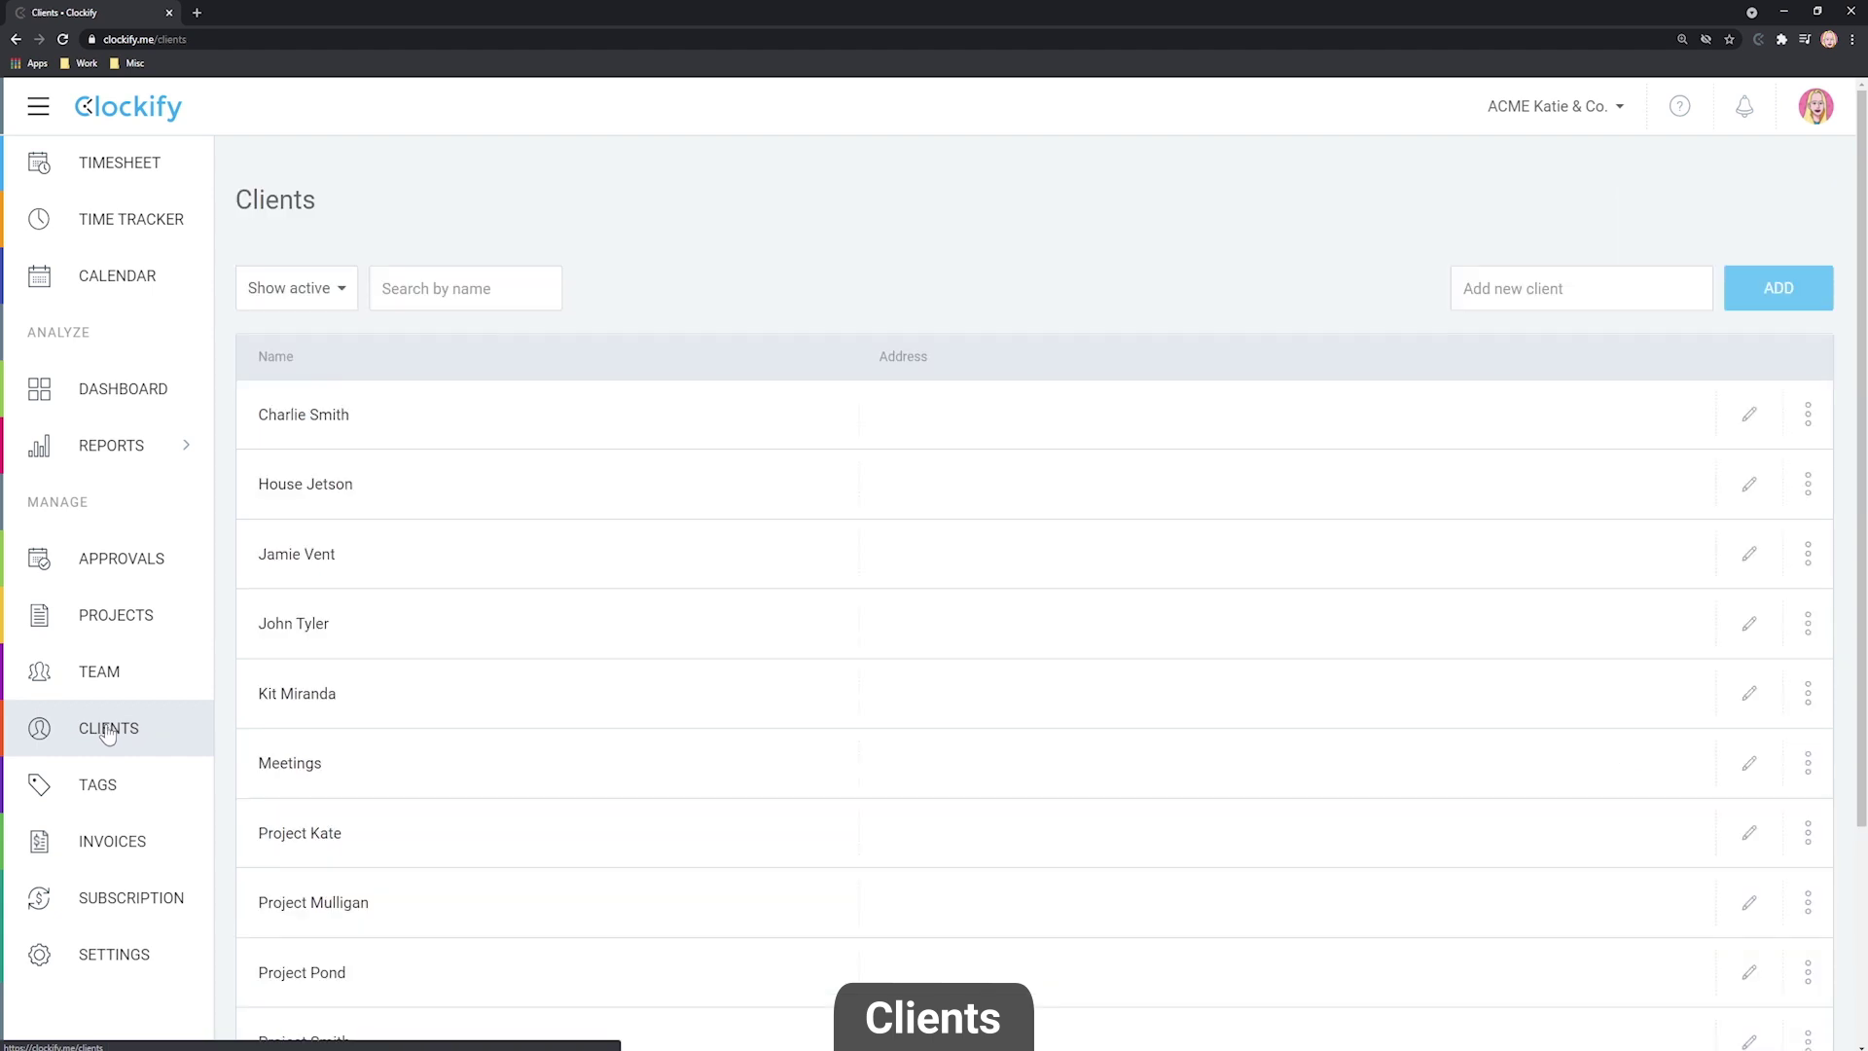
left_click(1557, 283)
type("P")
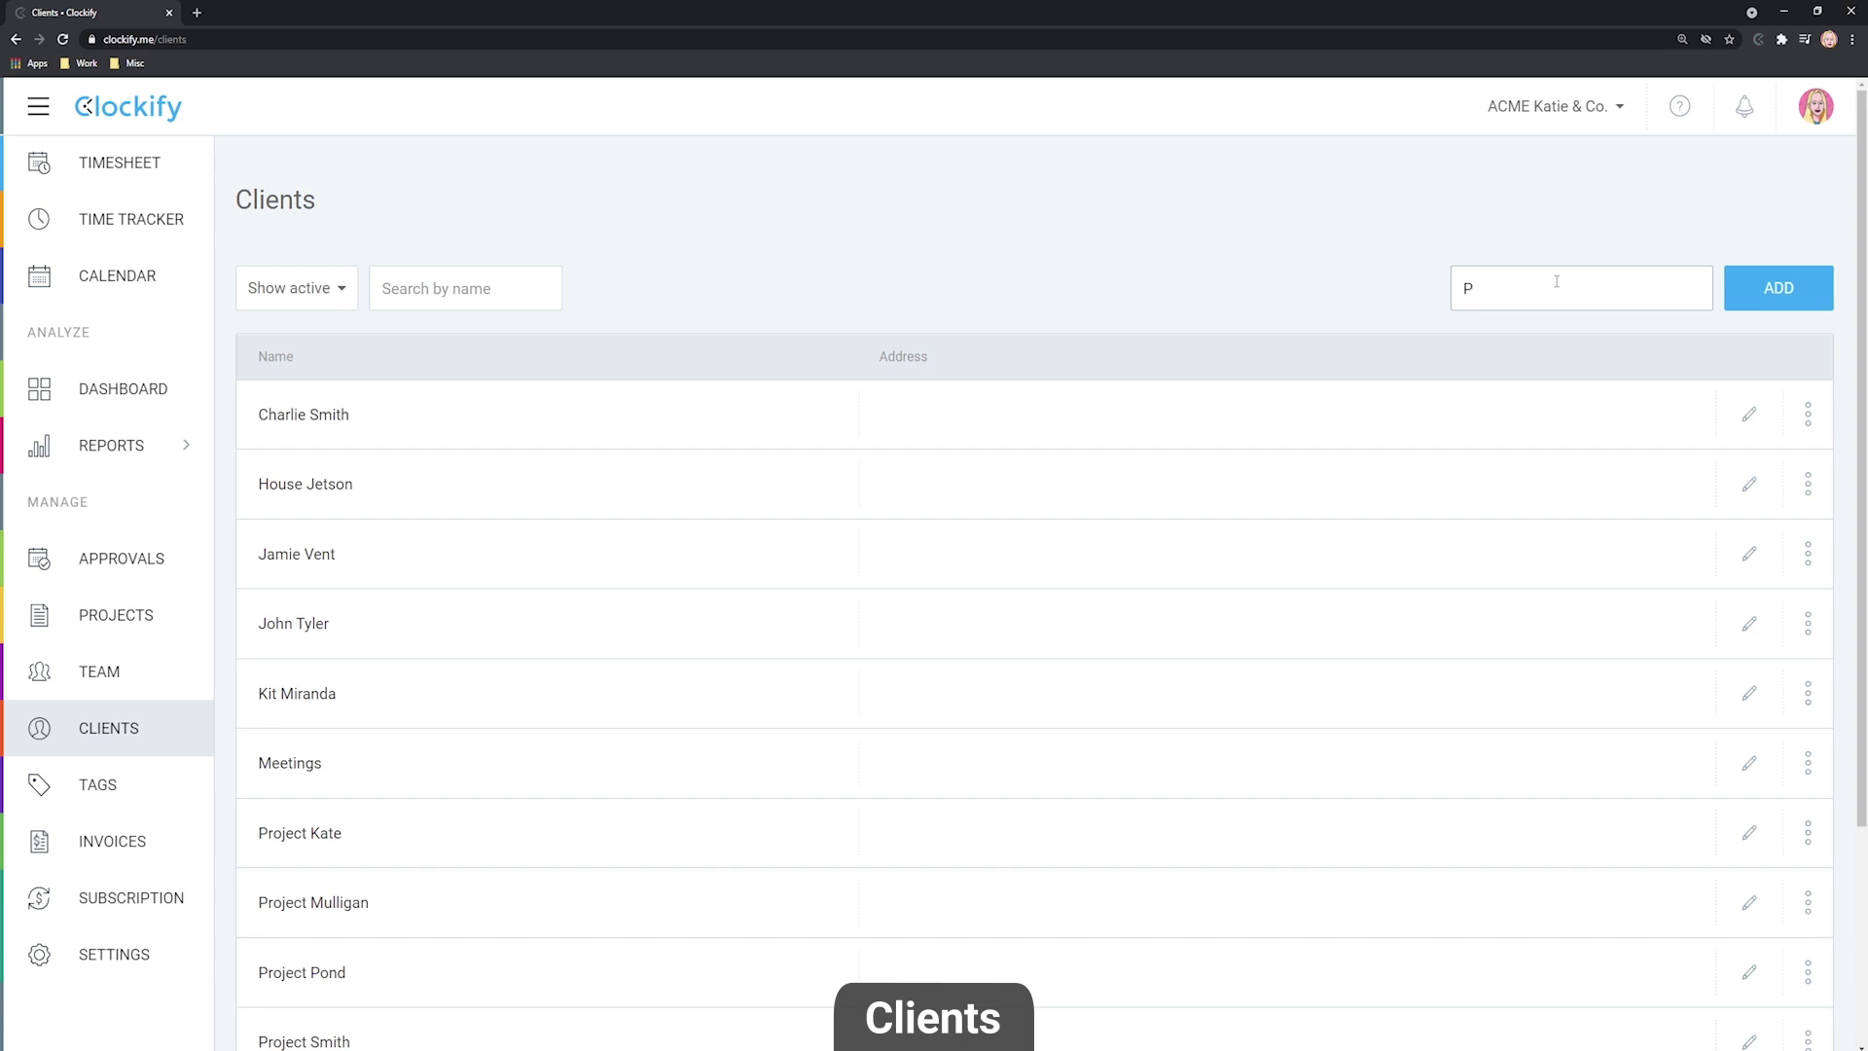
type("roject Jane")
left_click(1802, 298)
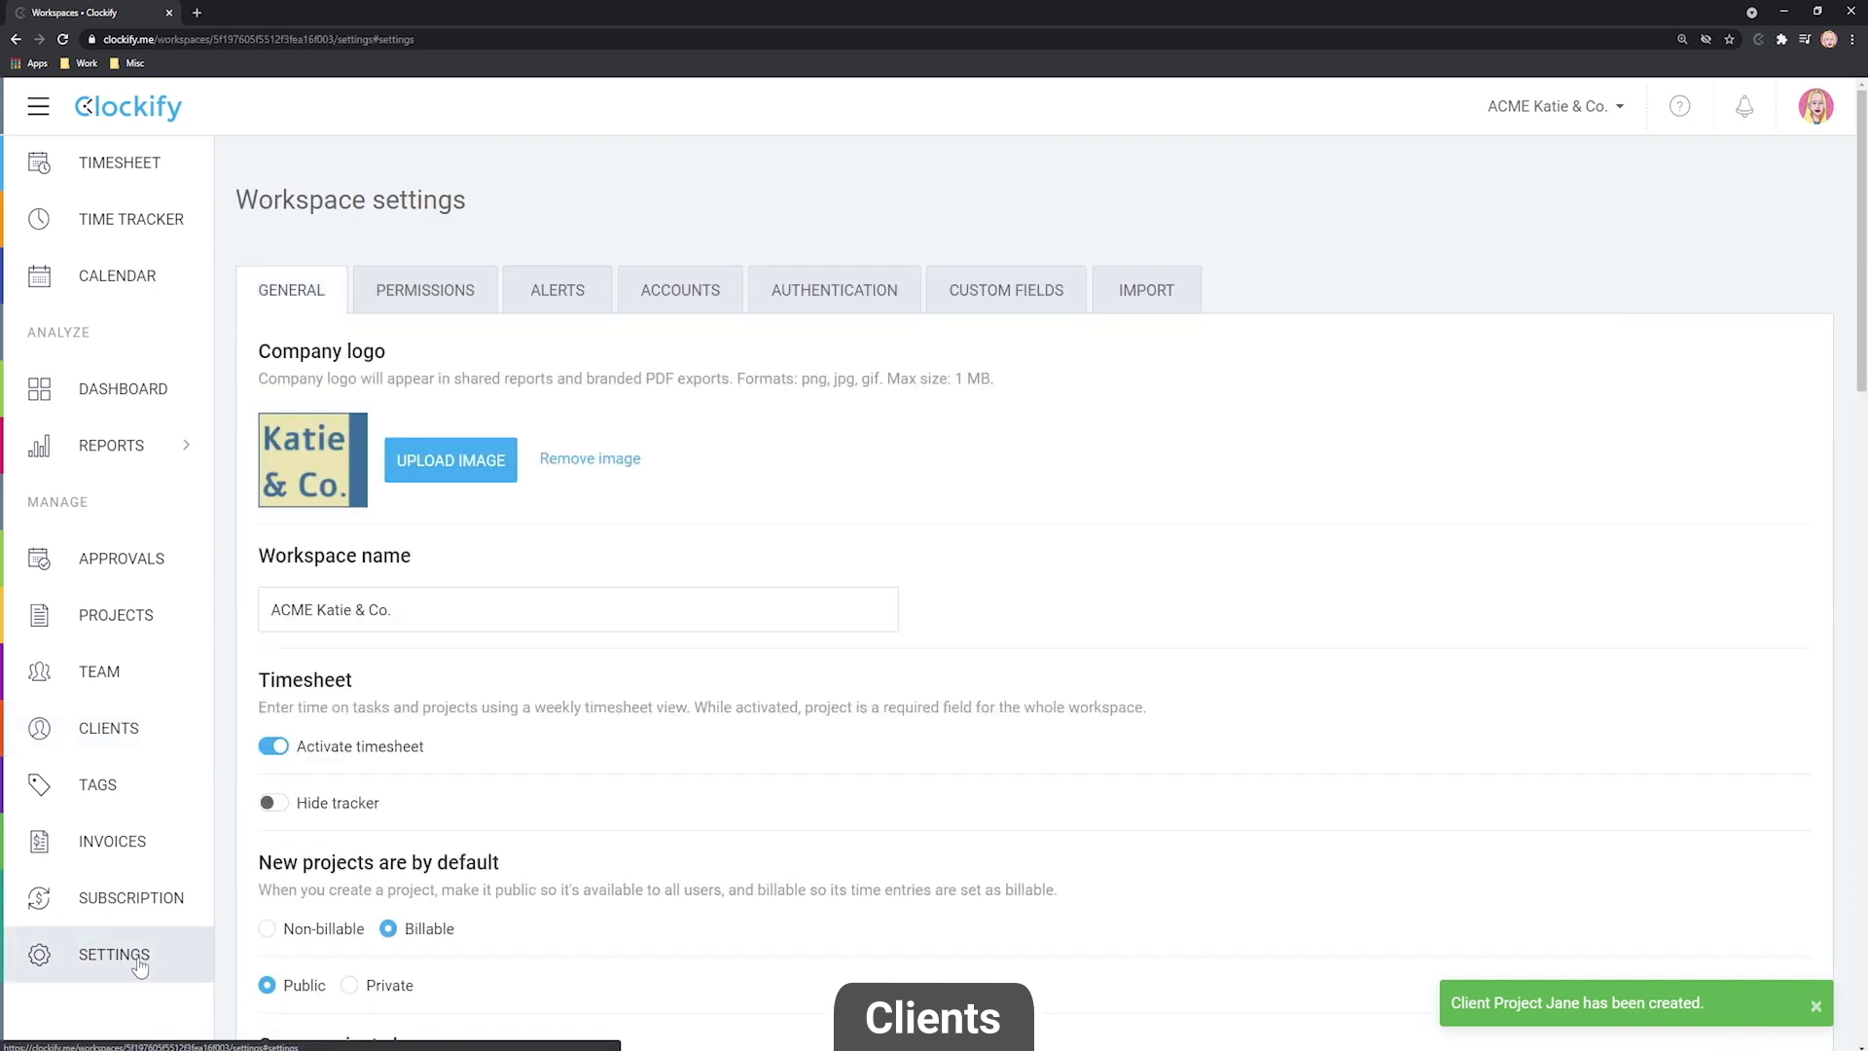
left_click(443, 282)
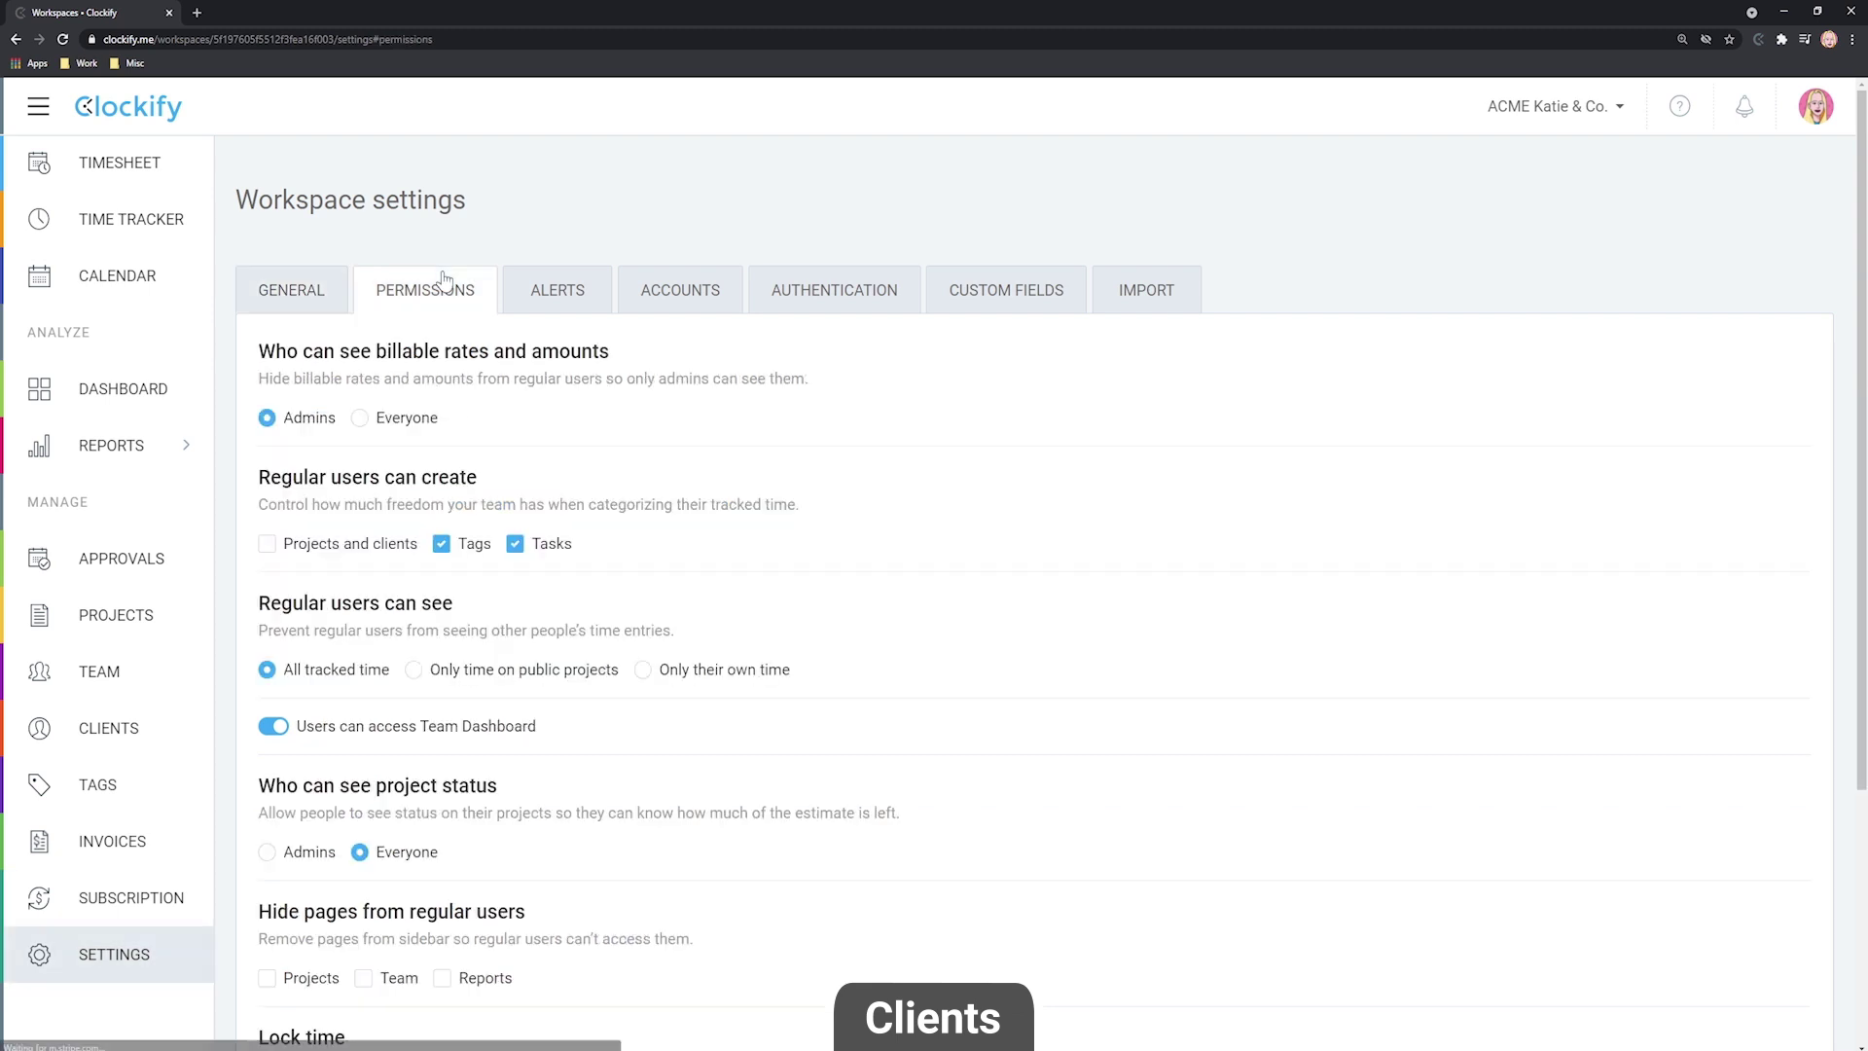
left_click(269, 550)
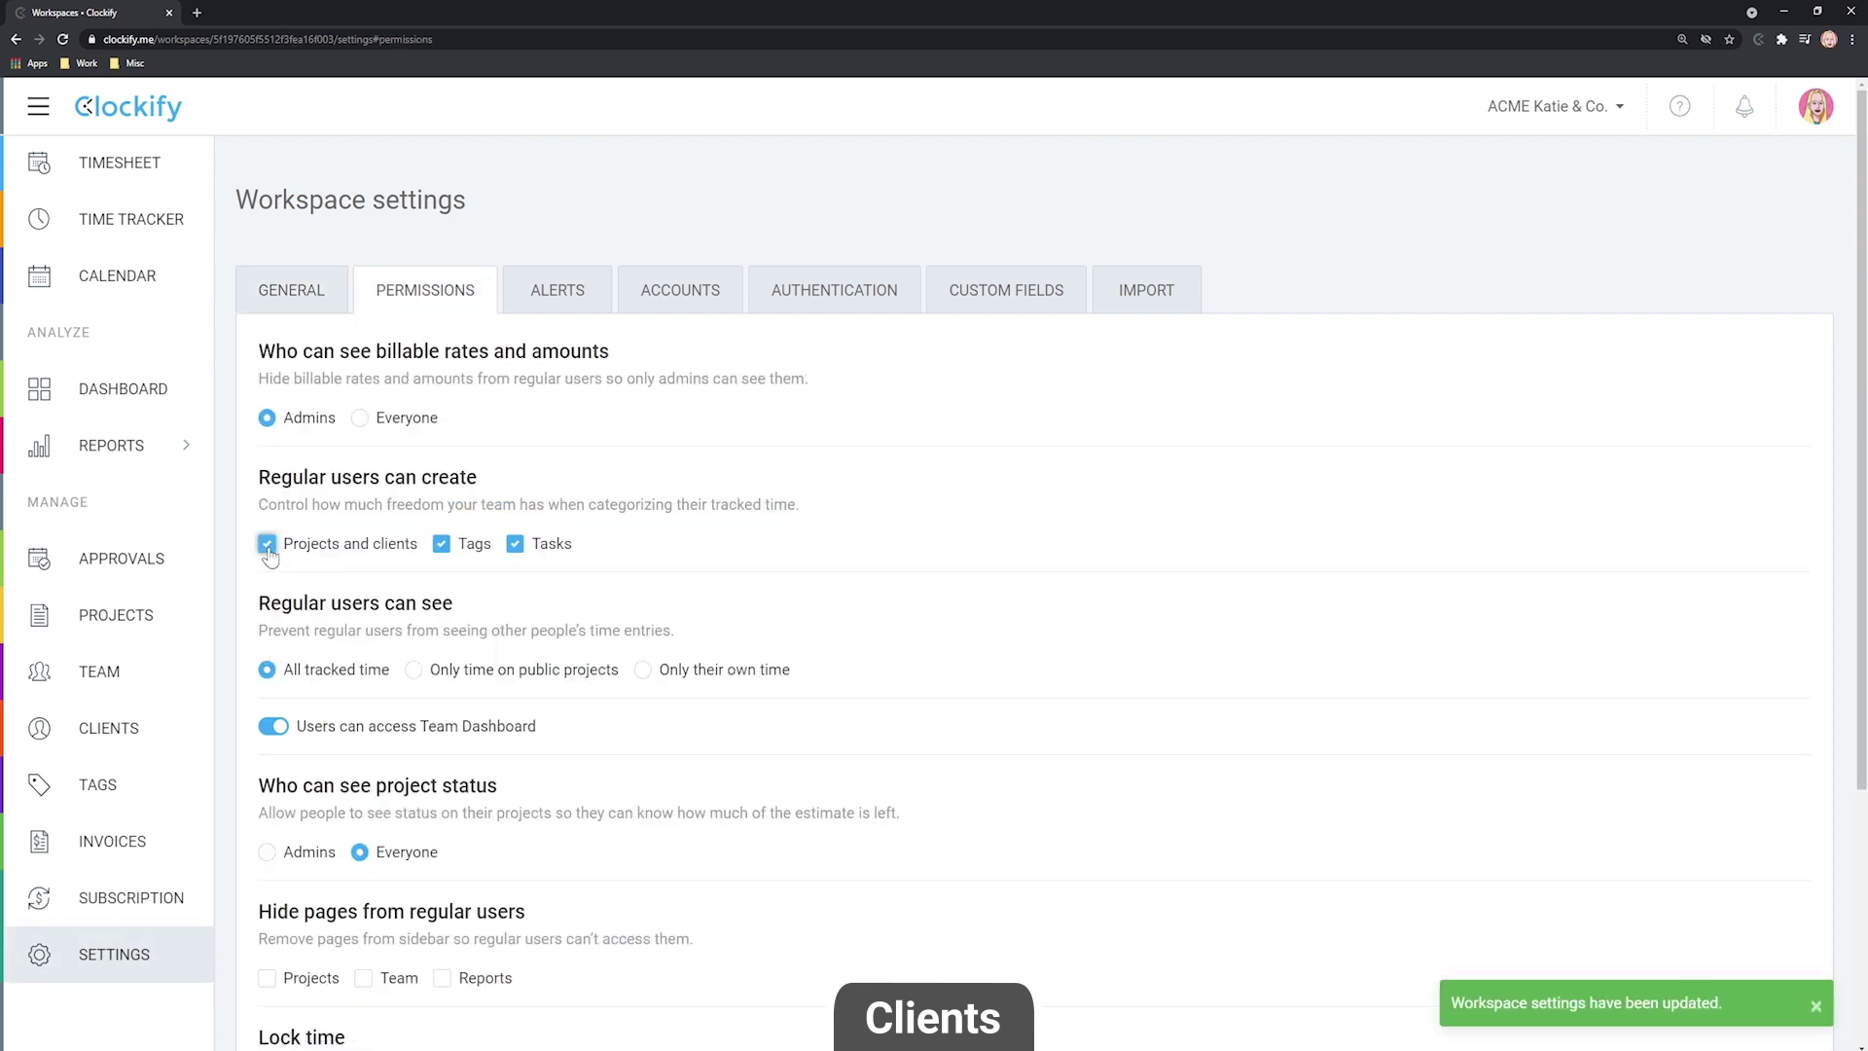
left_click(146, 614)
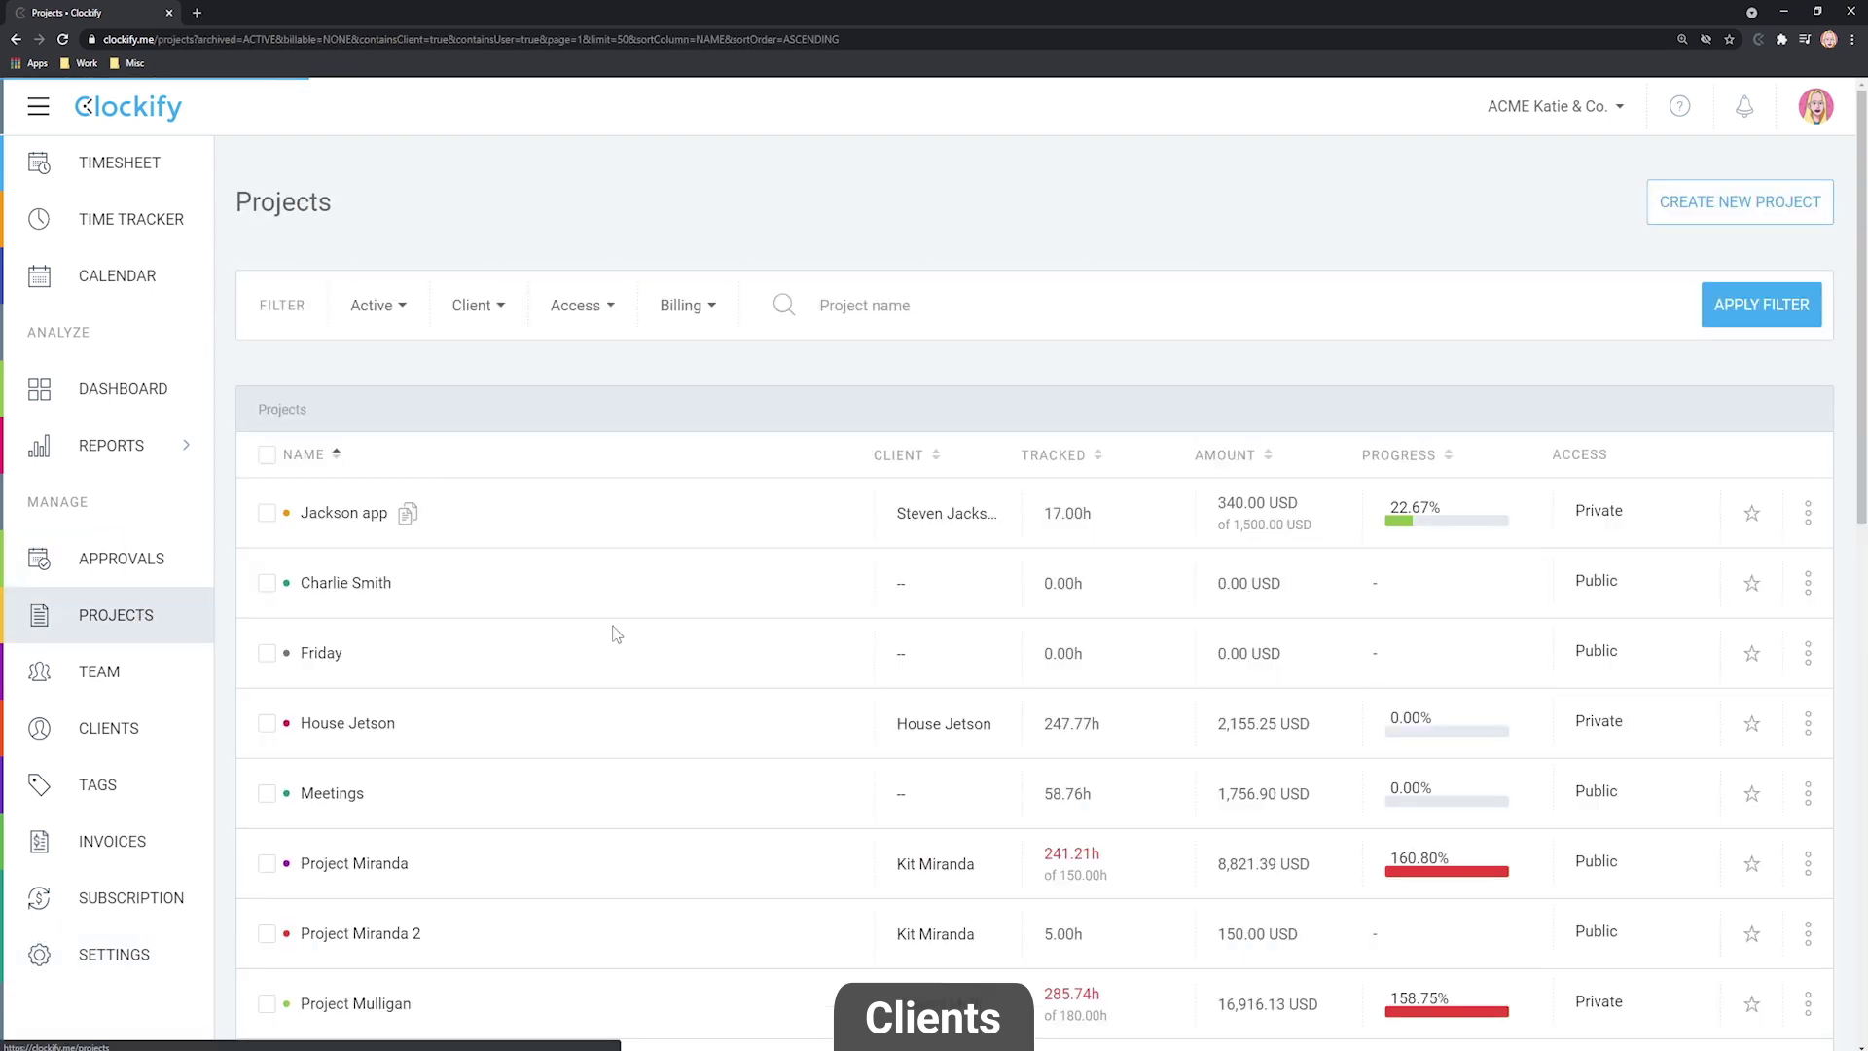
left_click(1717, 202)
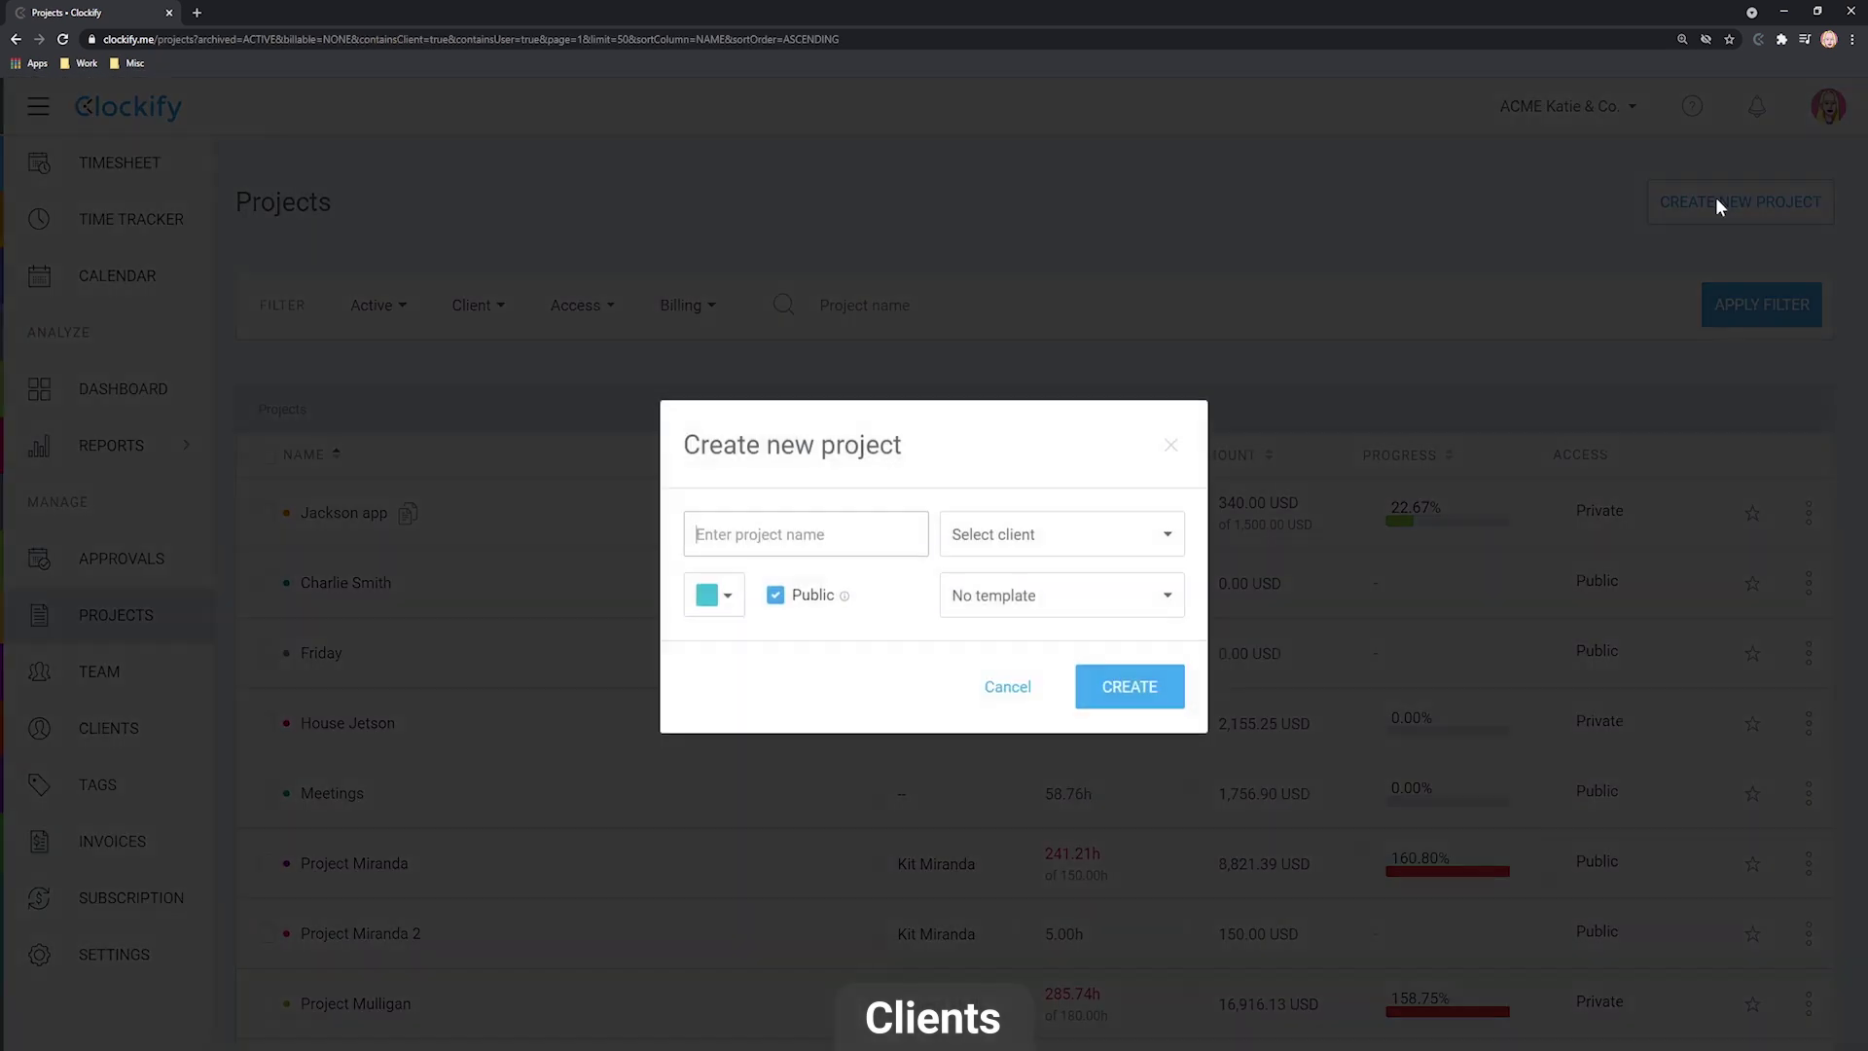
left_click(1071, 538)
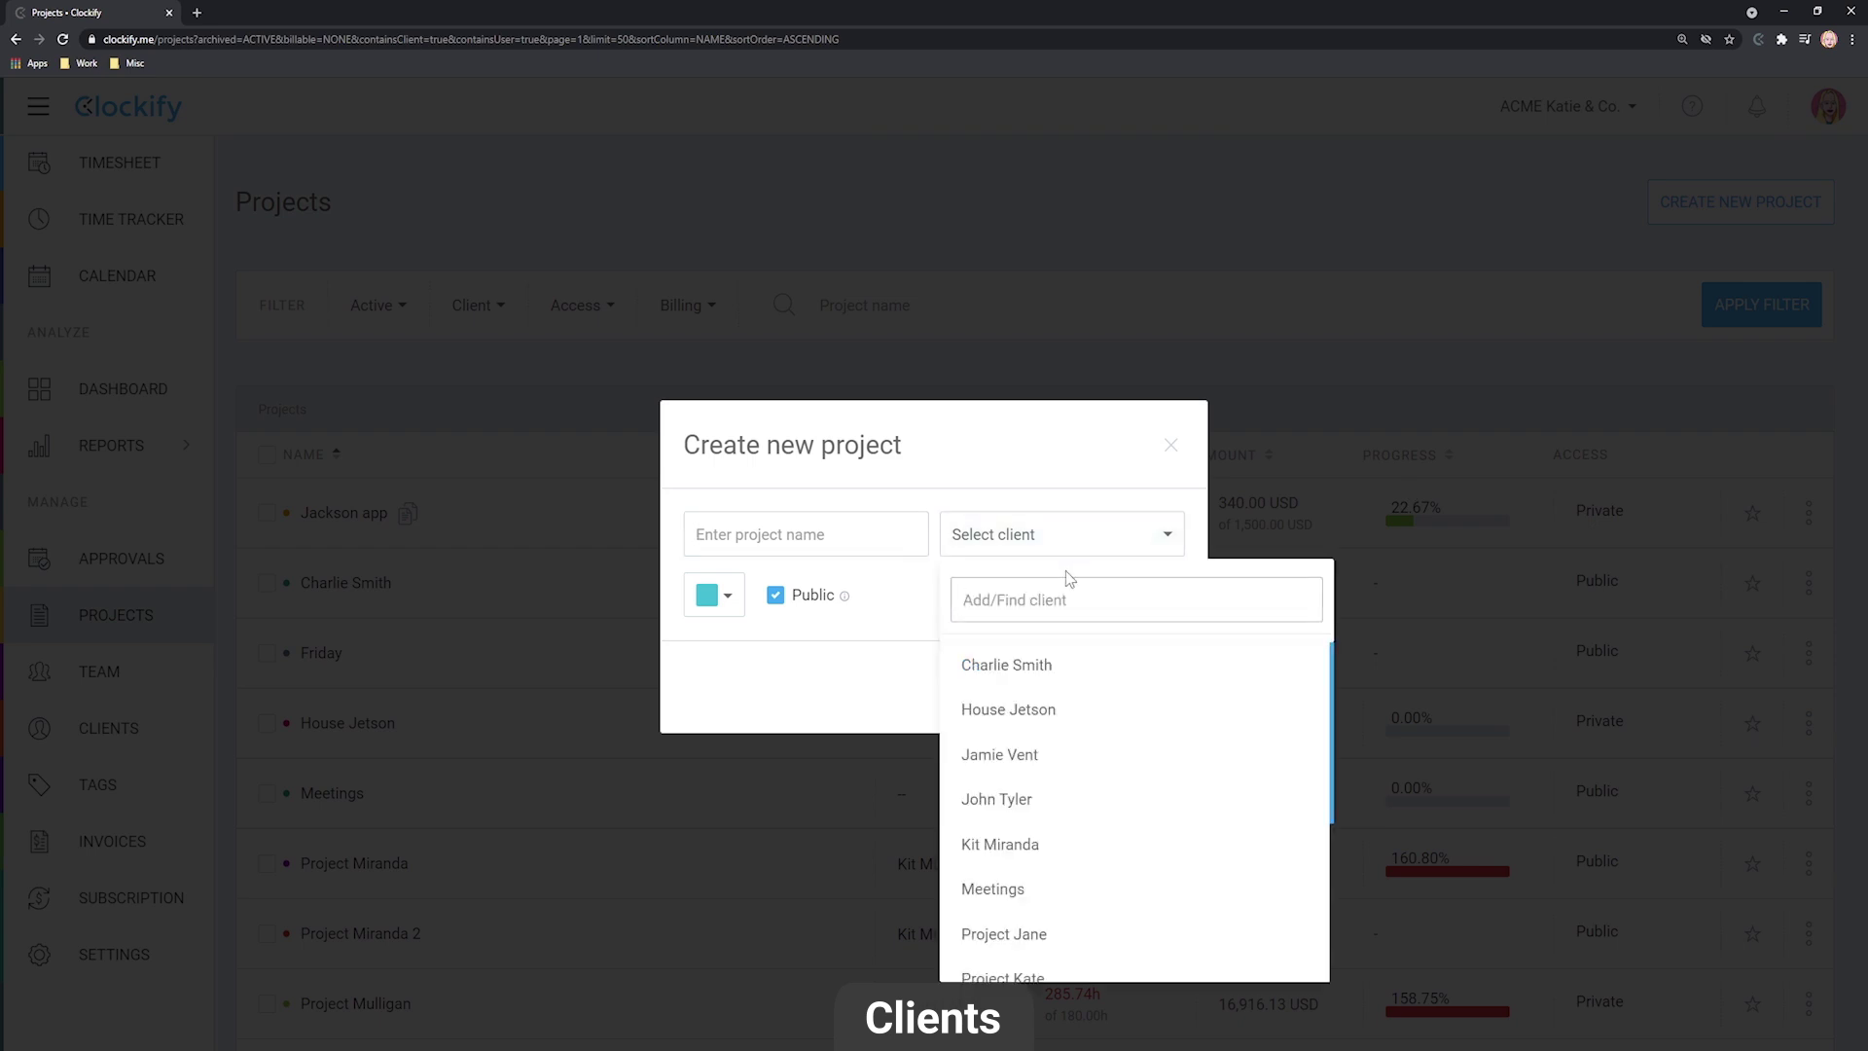
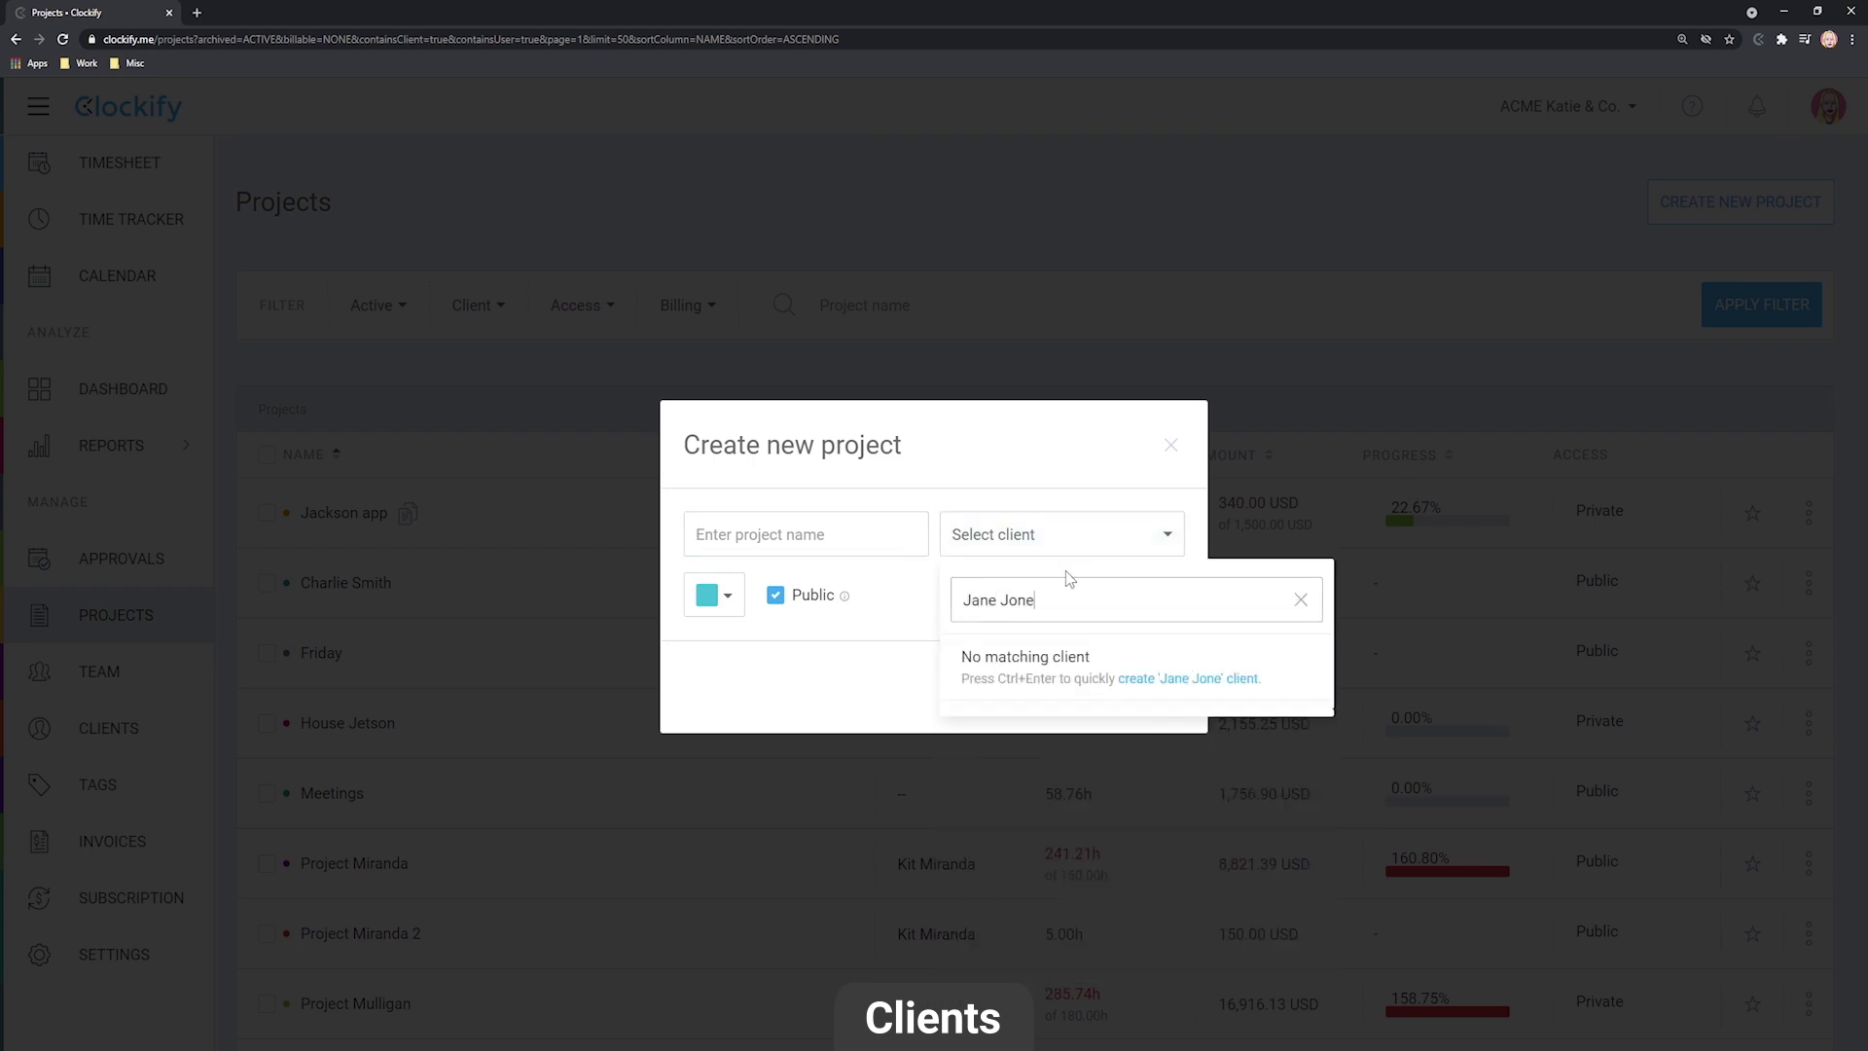
left_click(1188, 680)
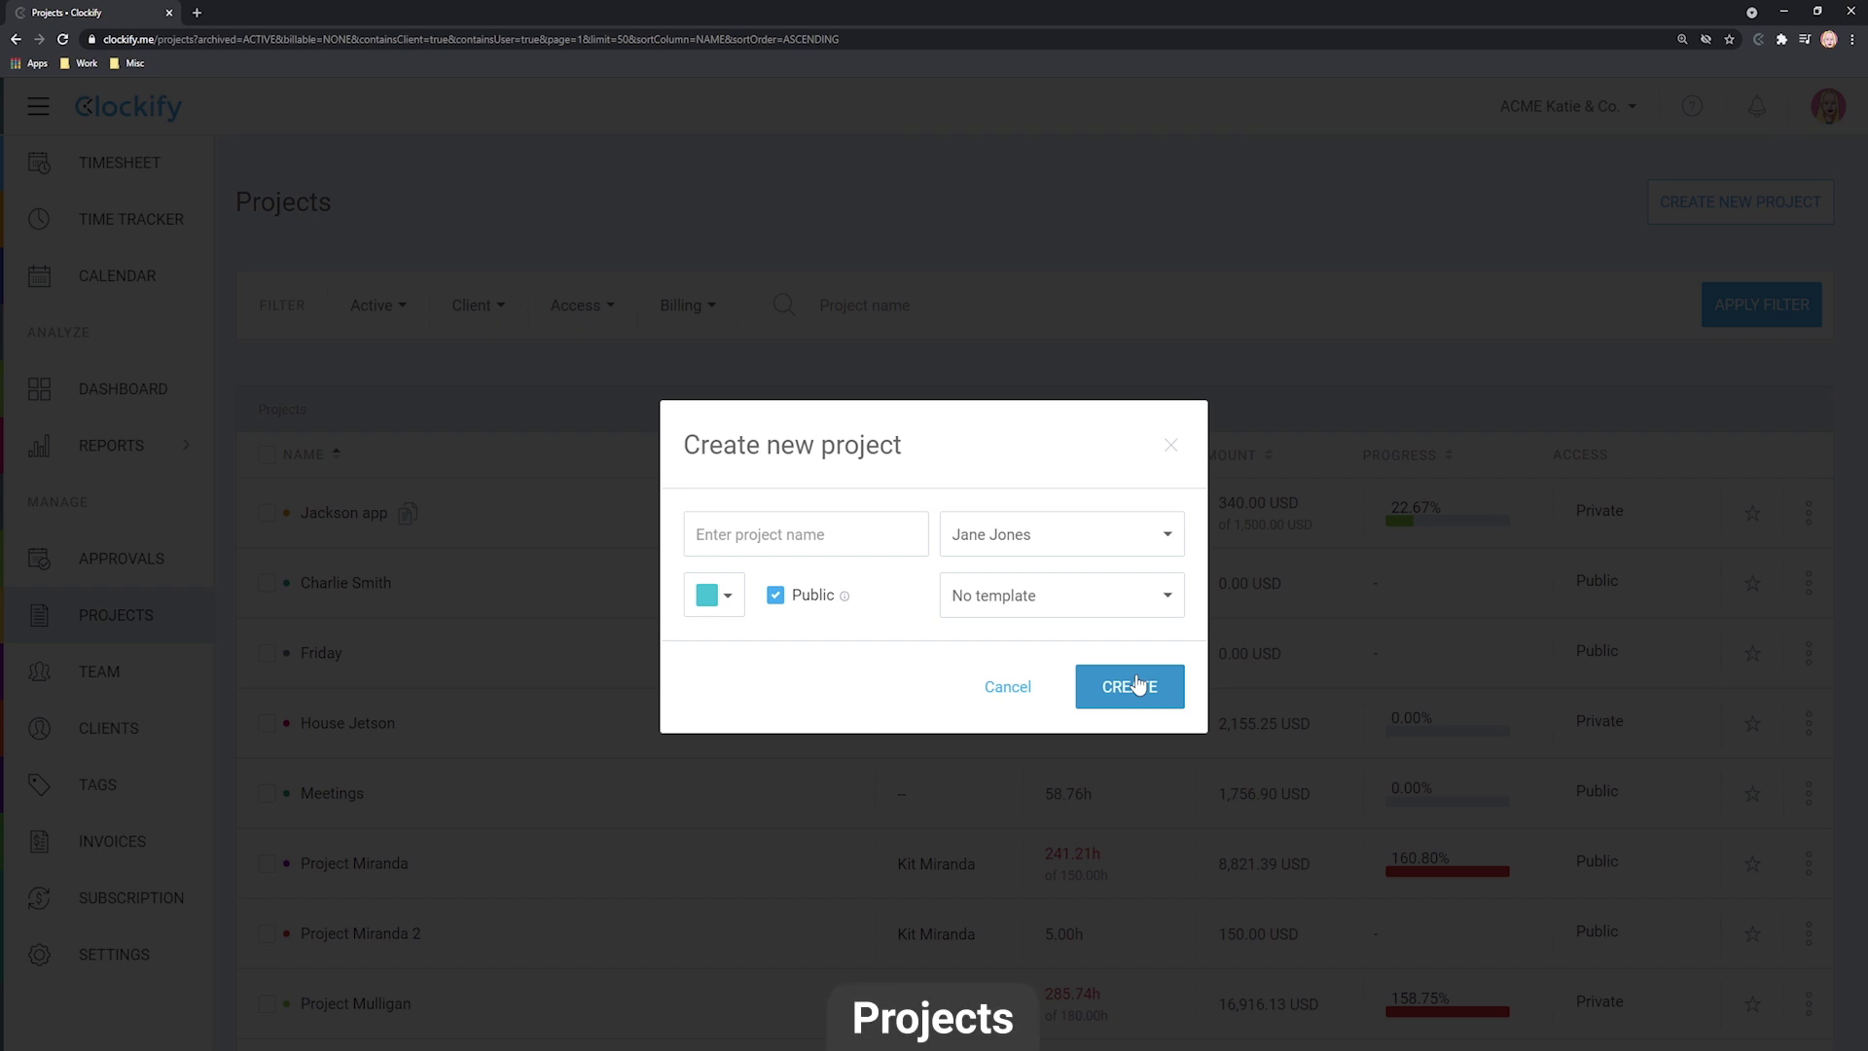
left_click(1007, 687)
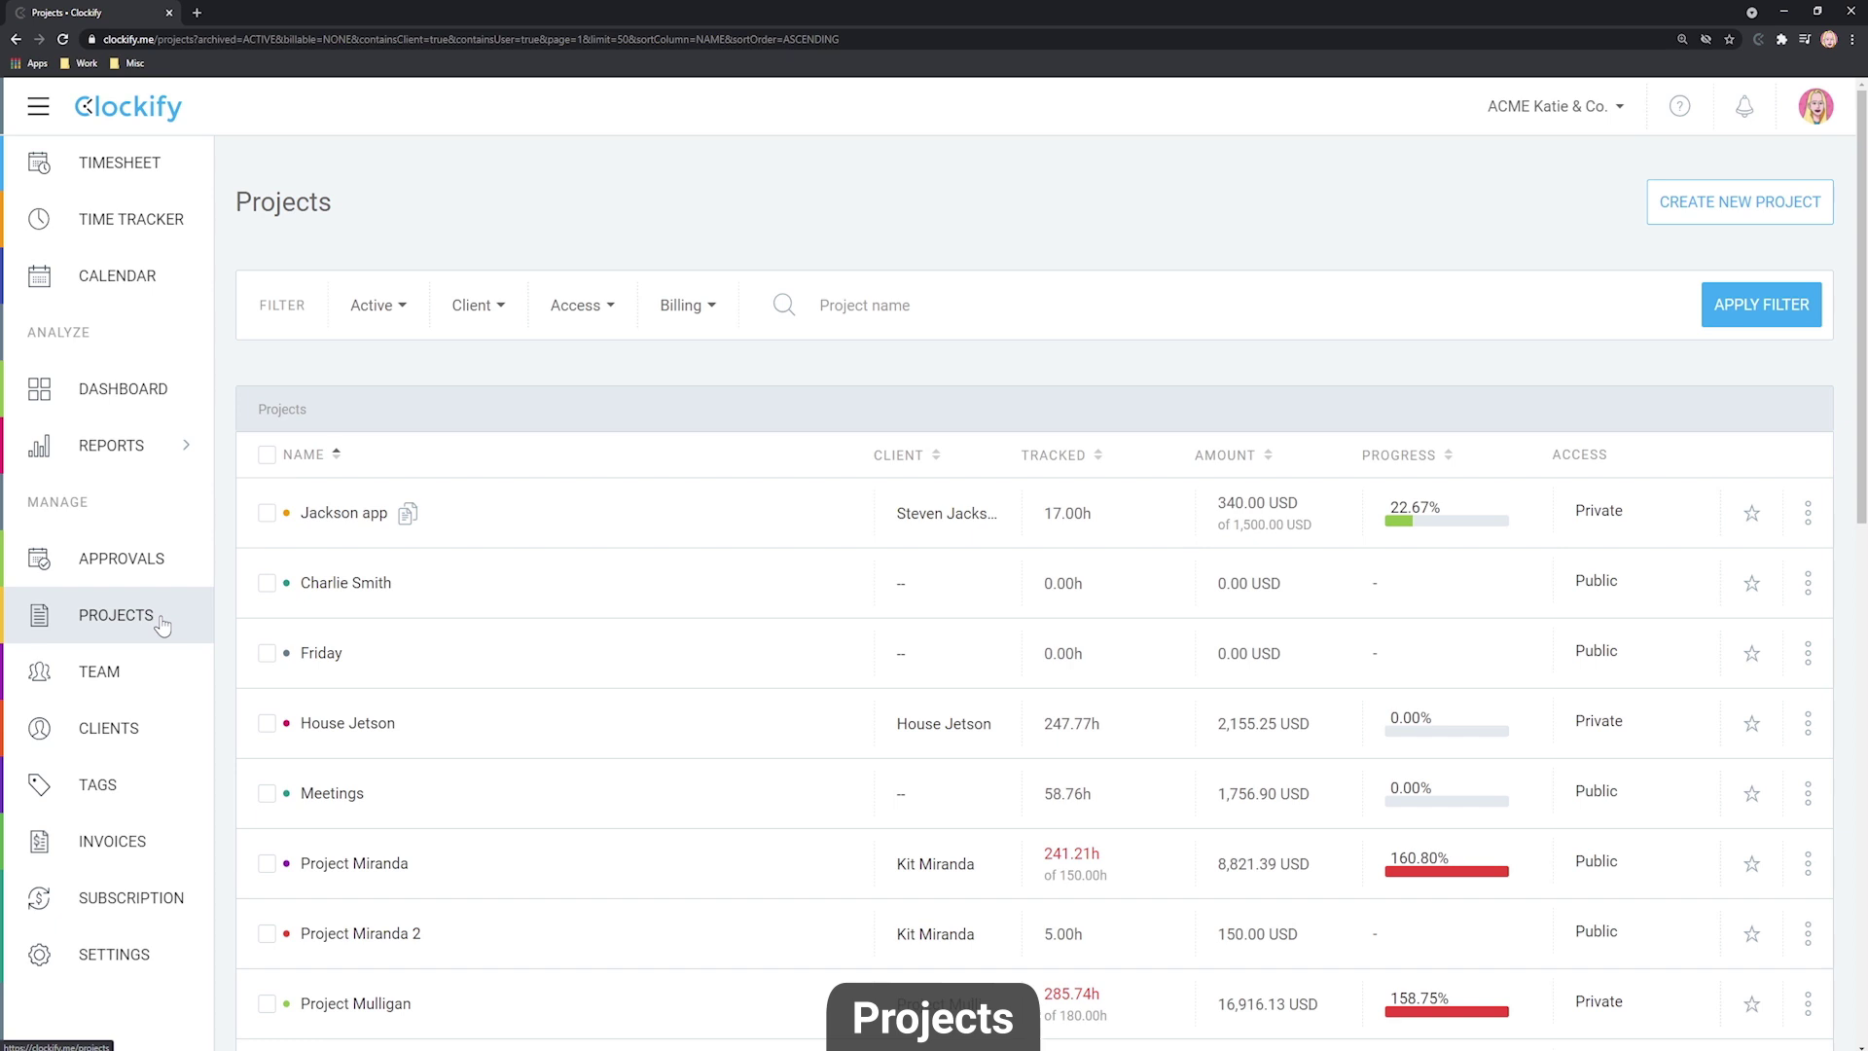
left_click(162, 625)
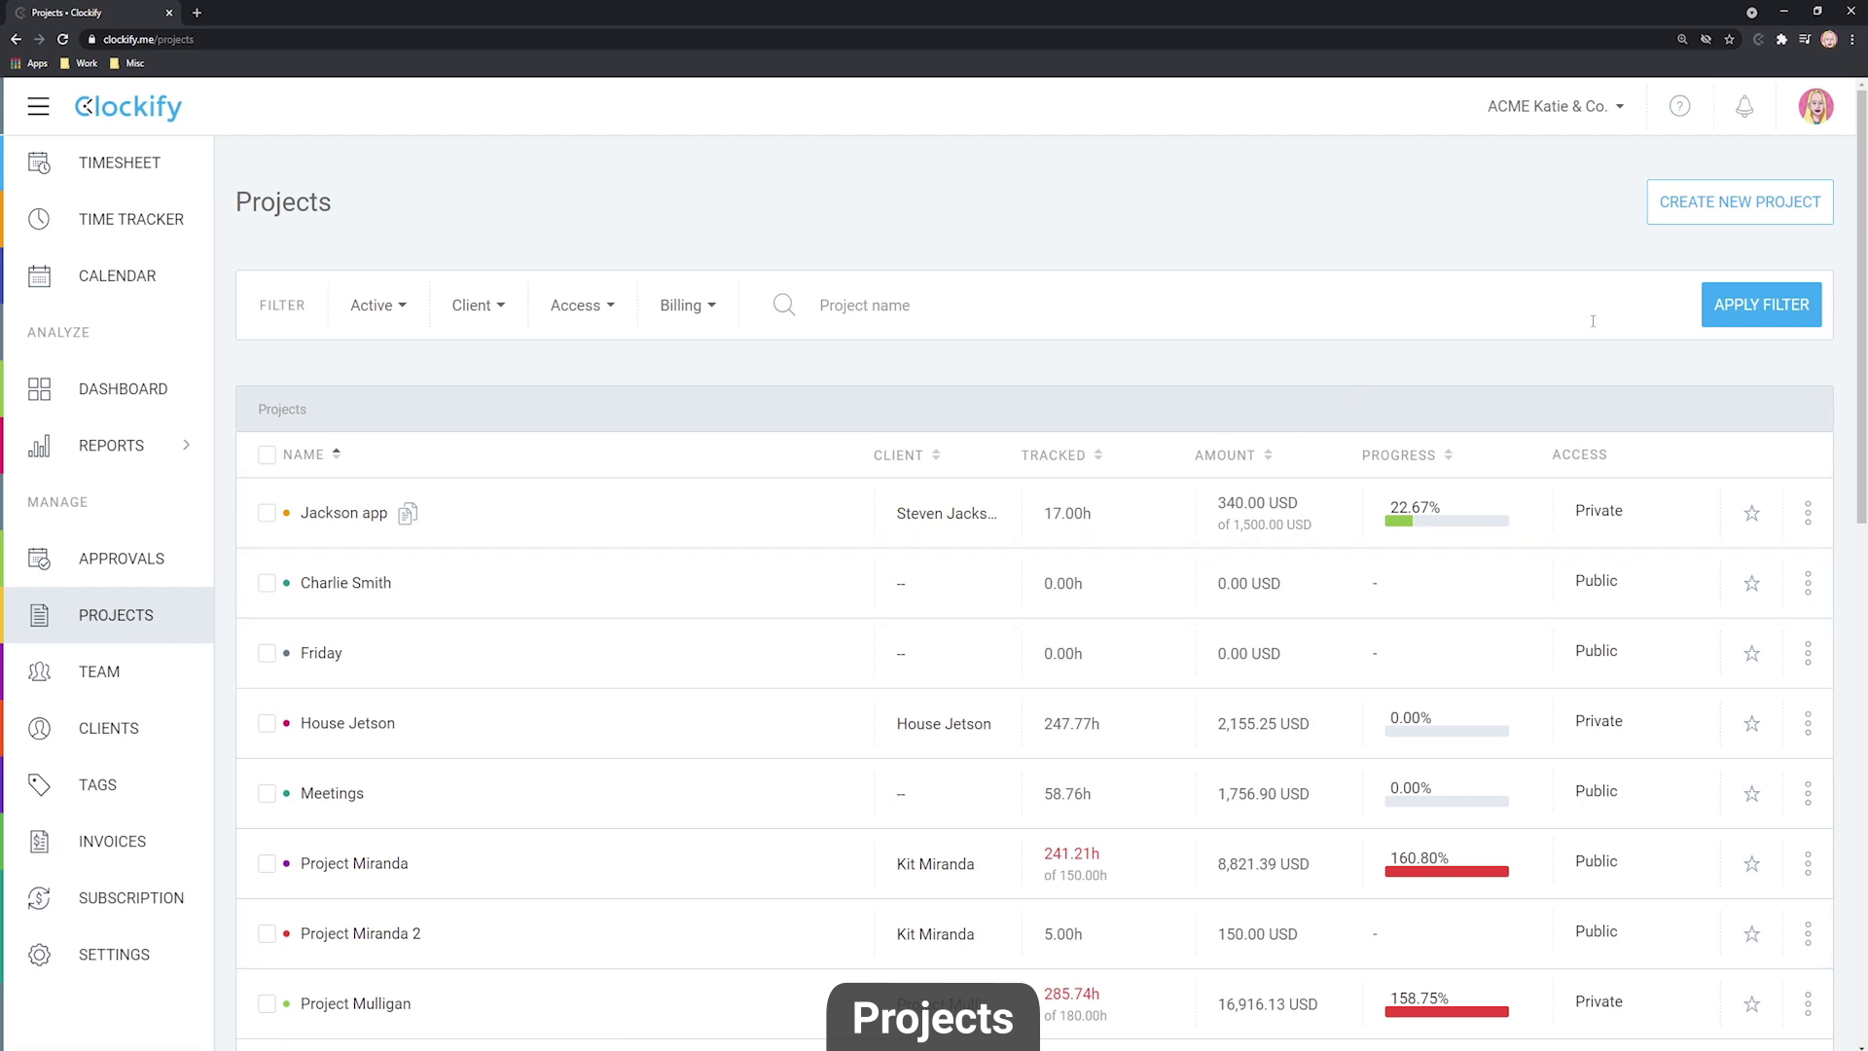
left_click(1700, 213)
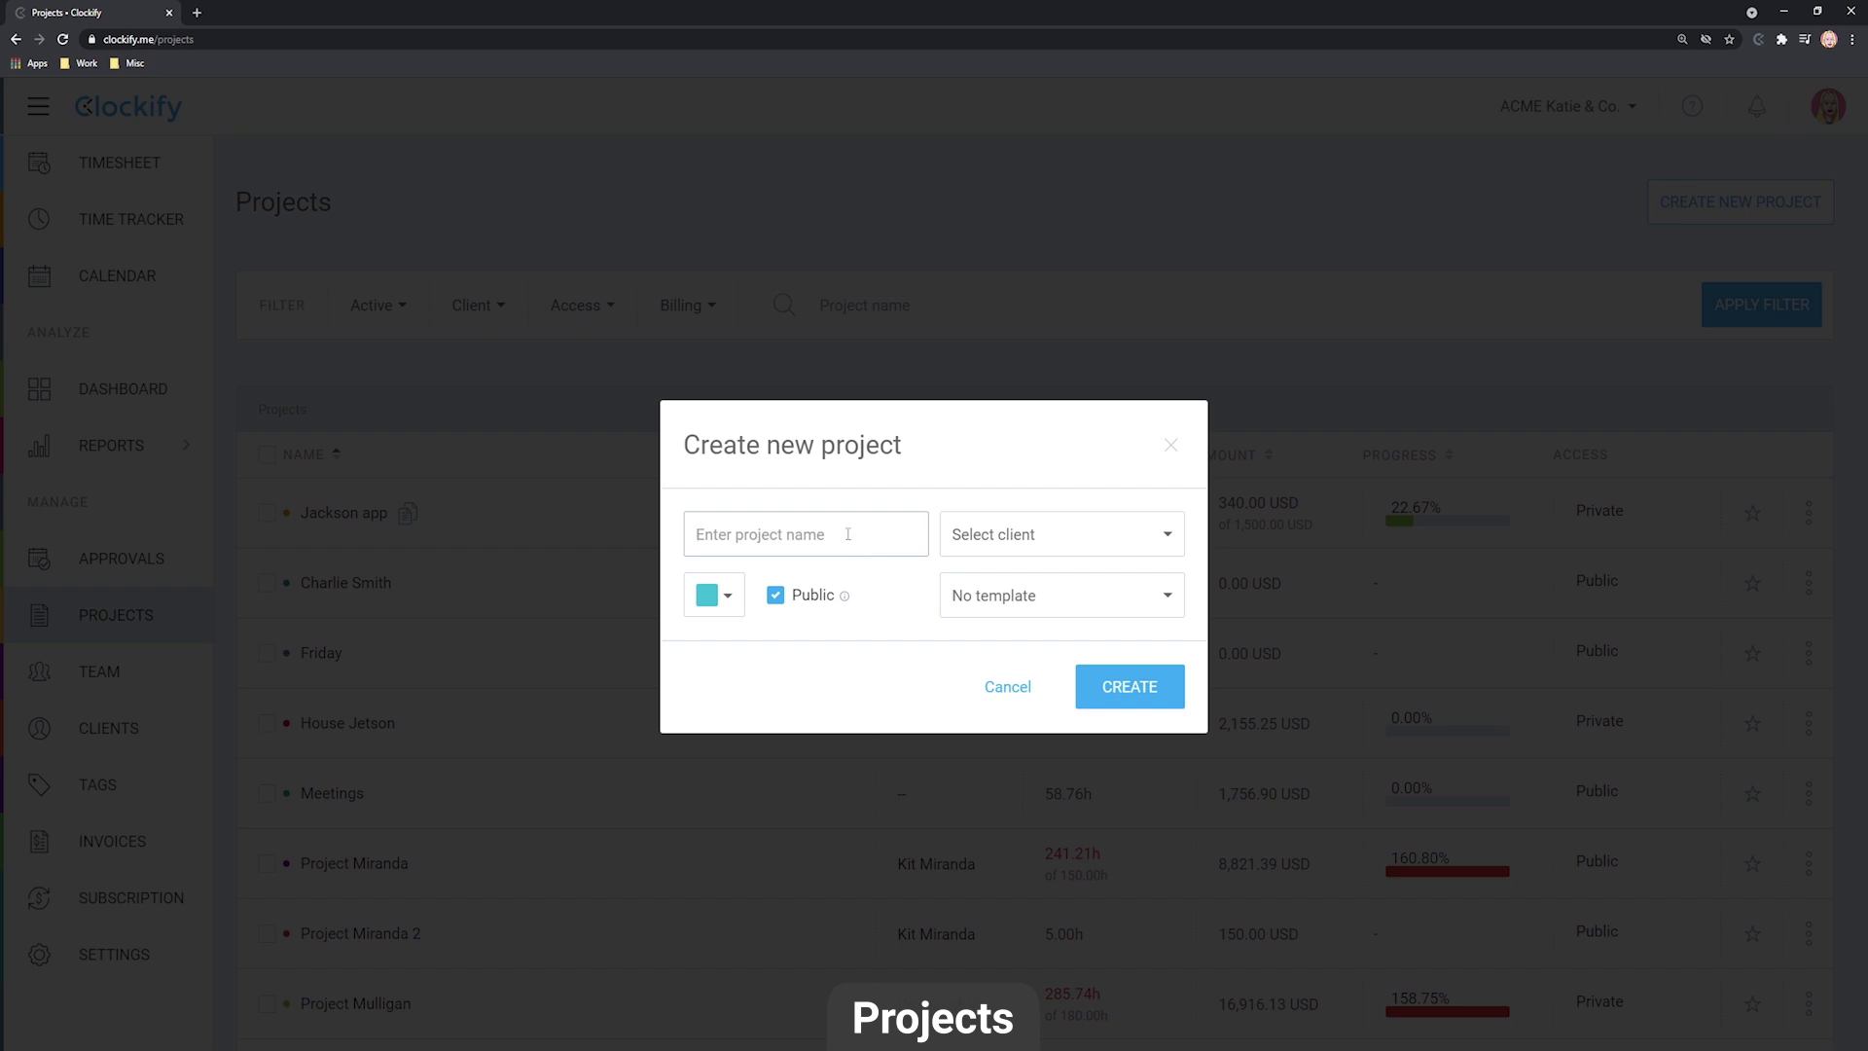
type("Jane Project")
left_click(1005, 550)
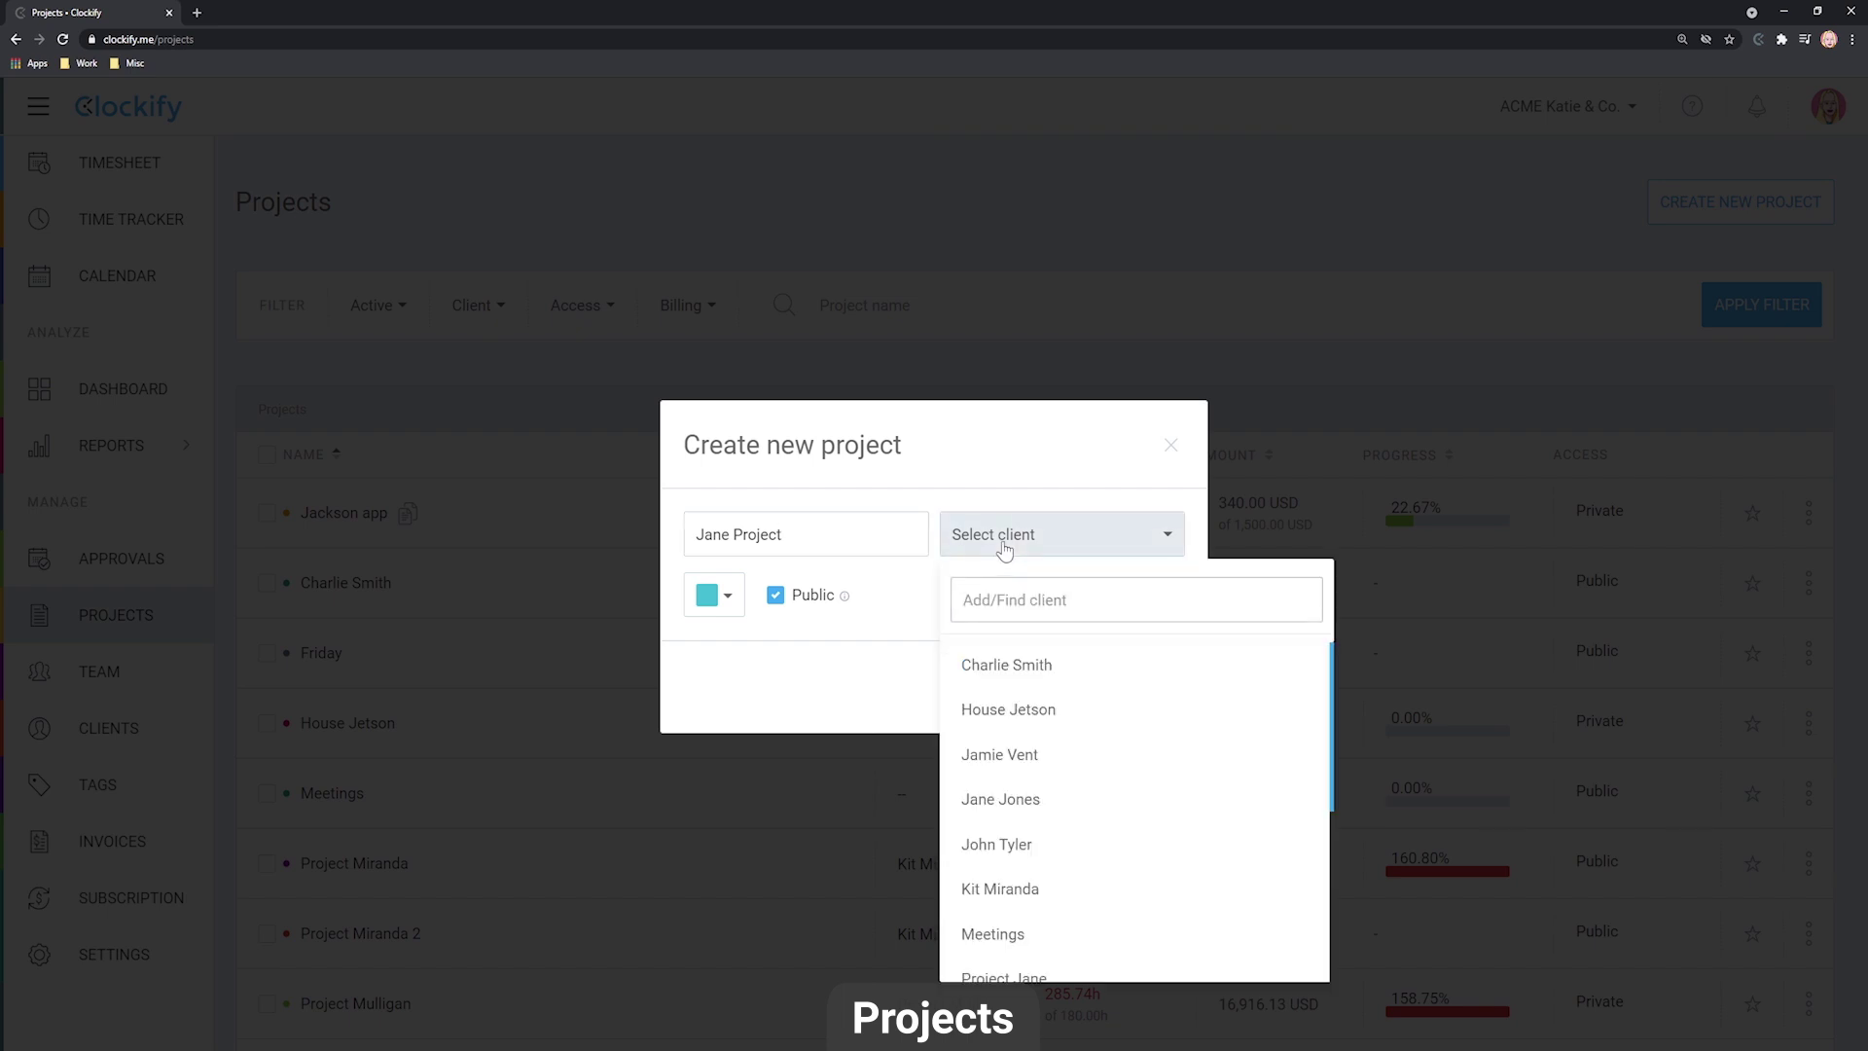
left_click(1002, 801)
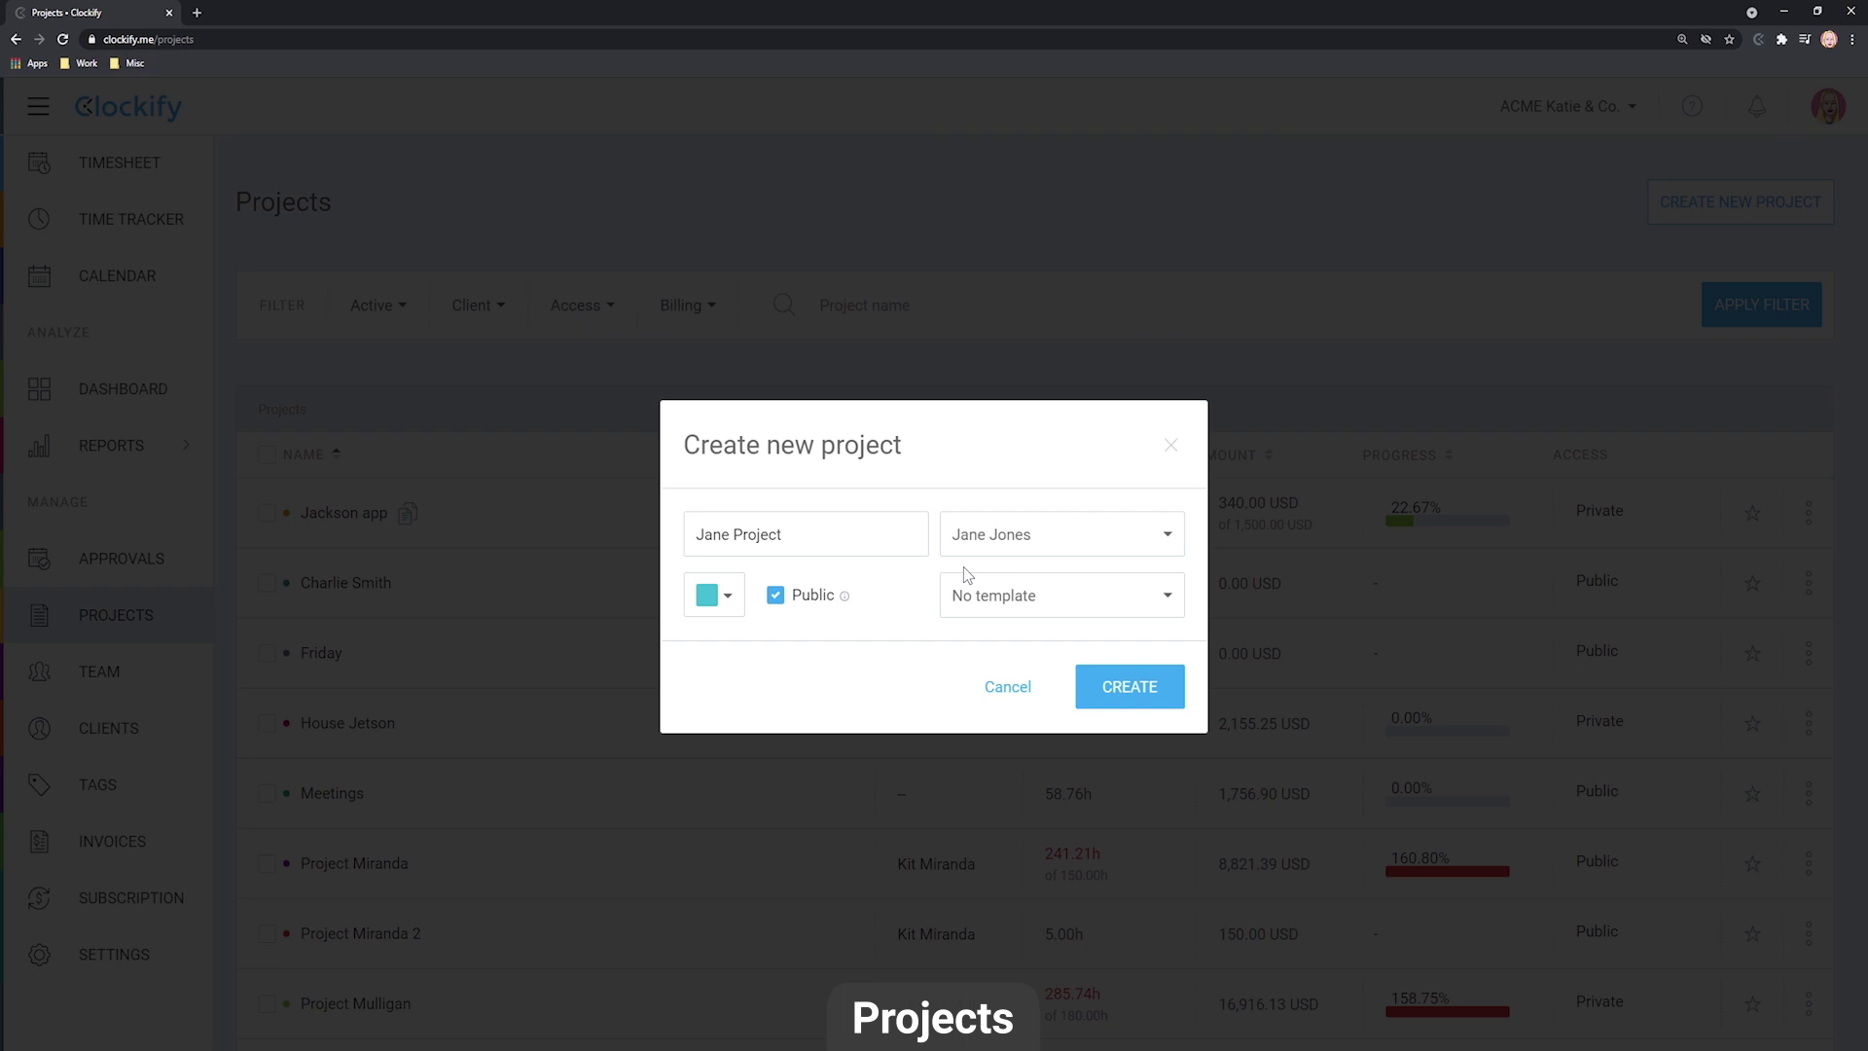
left_click(715, 594)
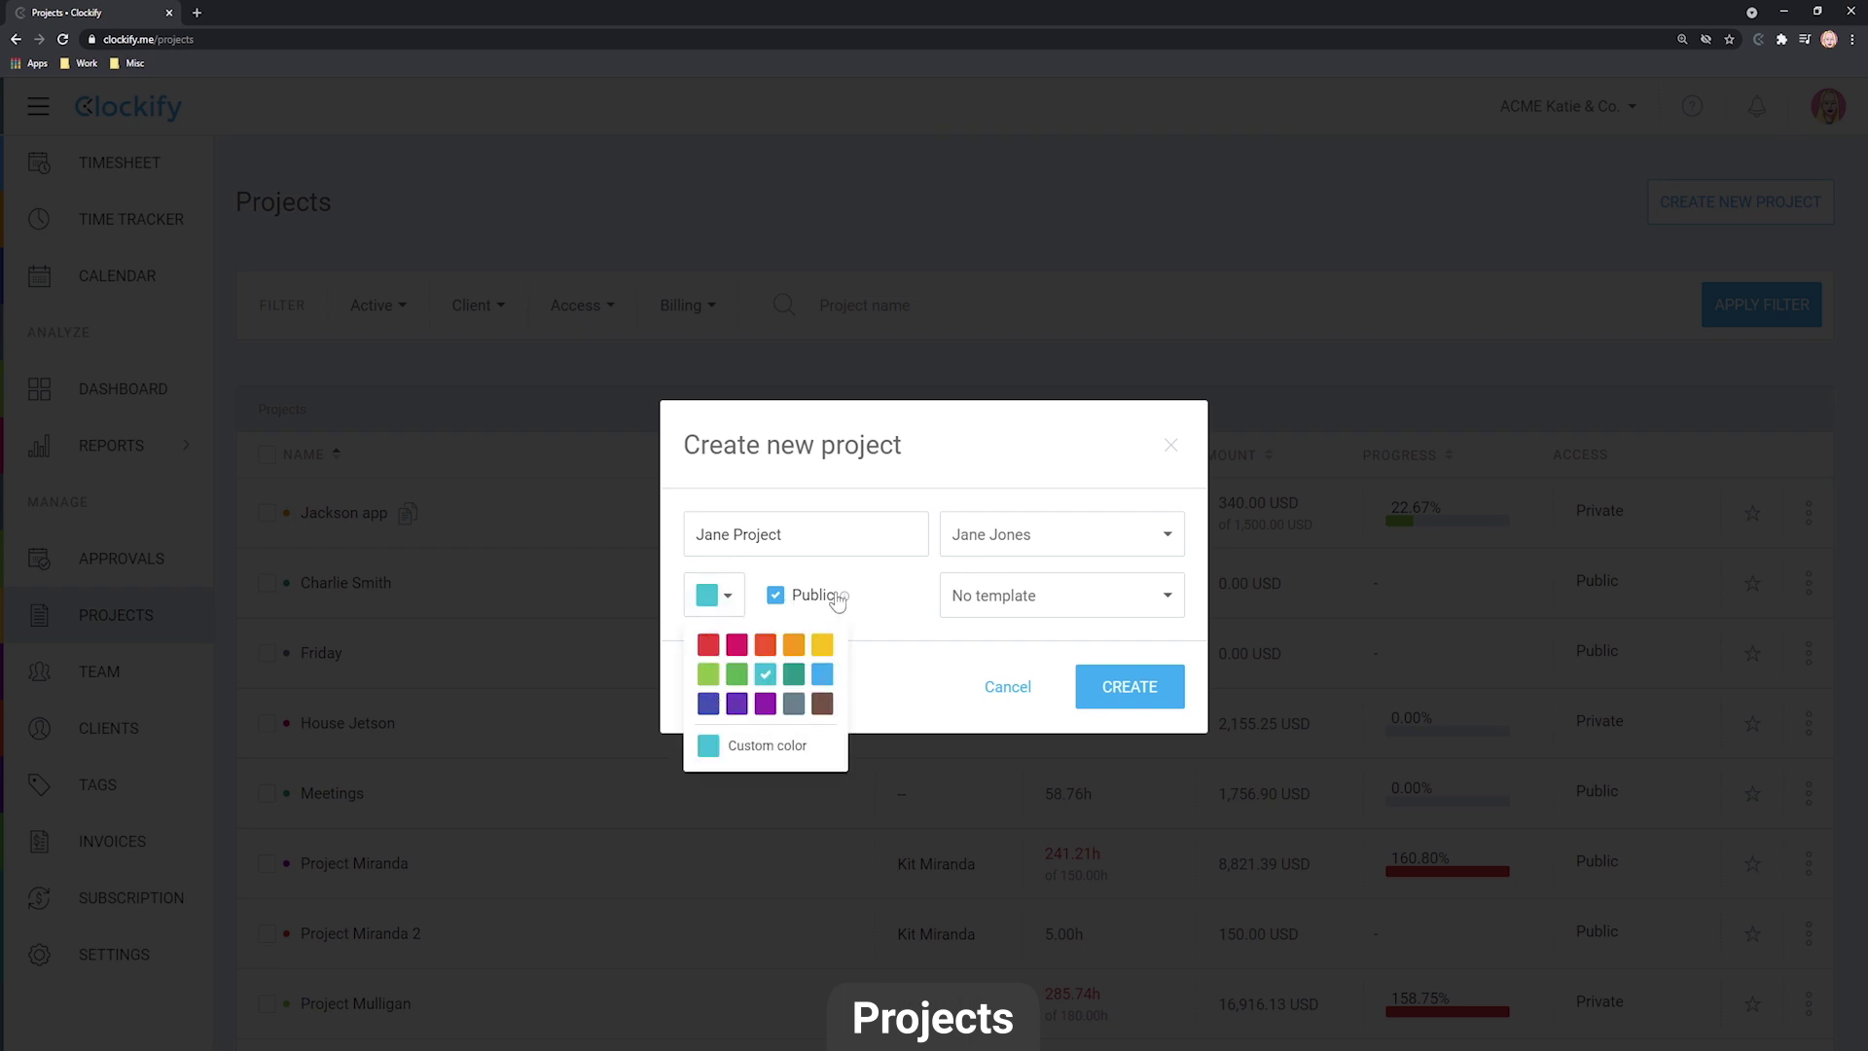
left_click(880, 595)
left_click(775, 595)
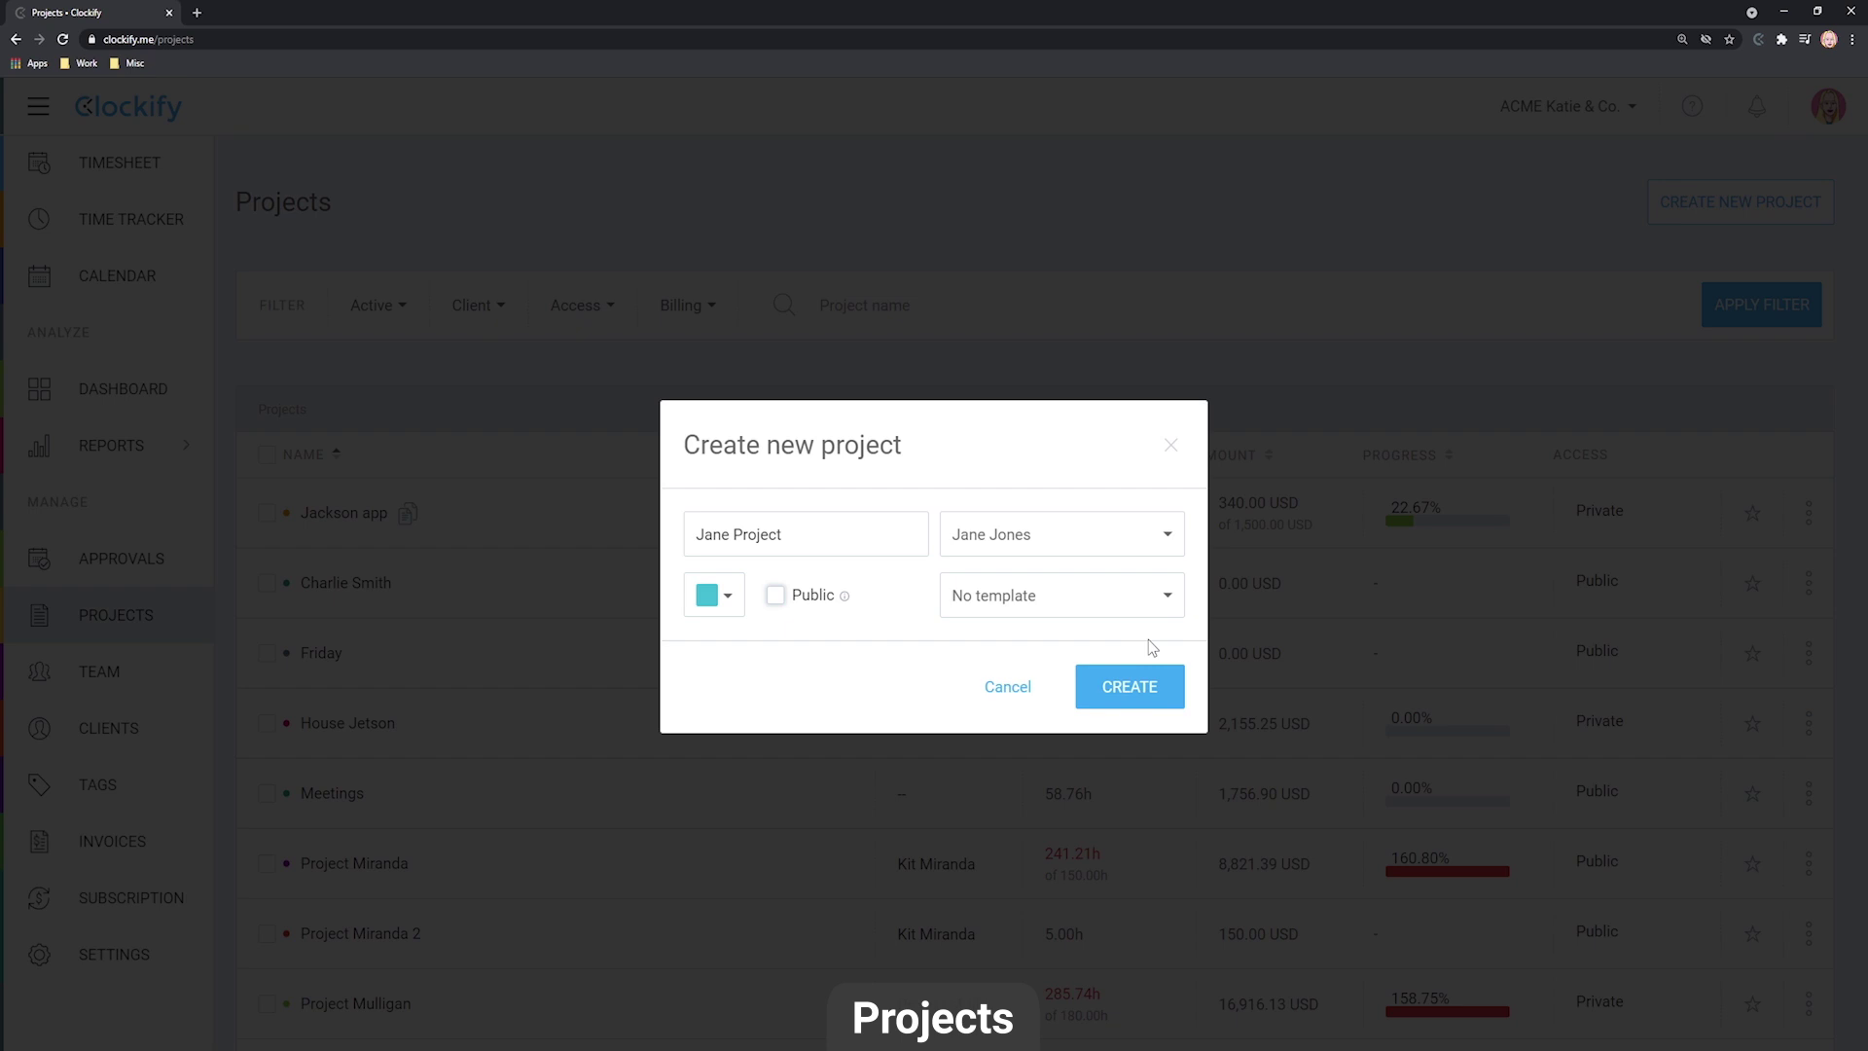
left_click(1129, 687)
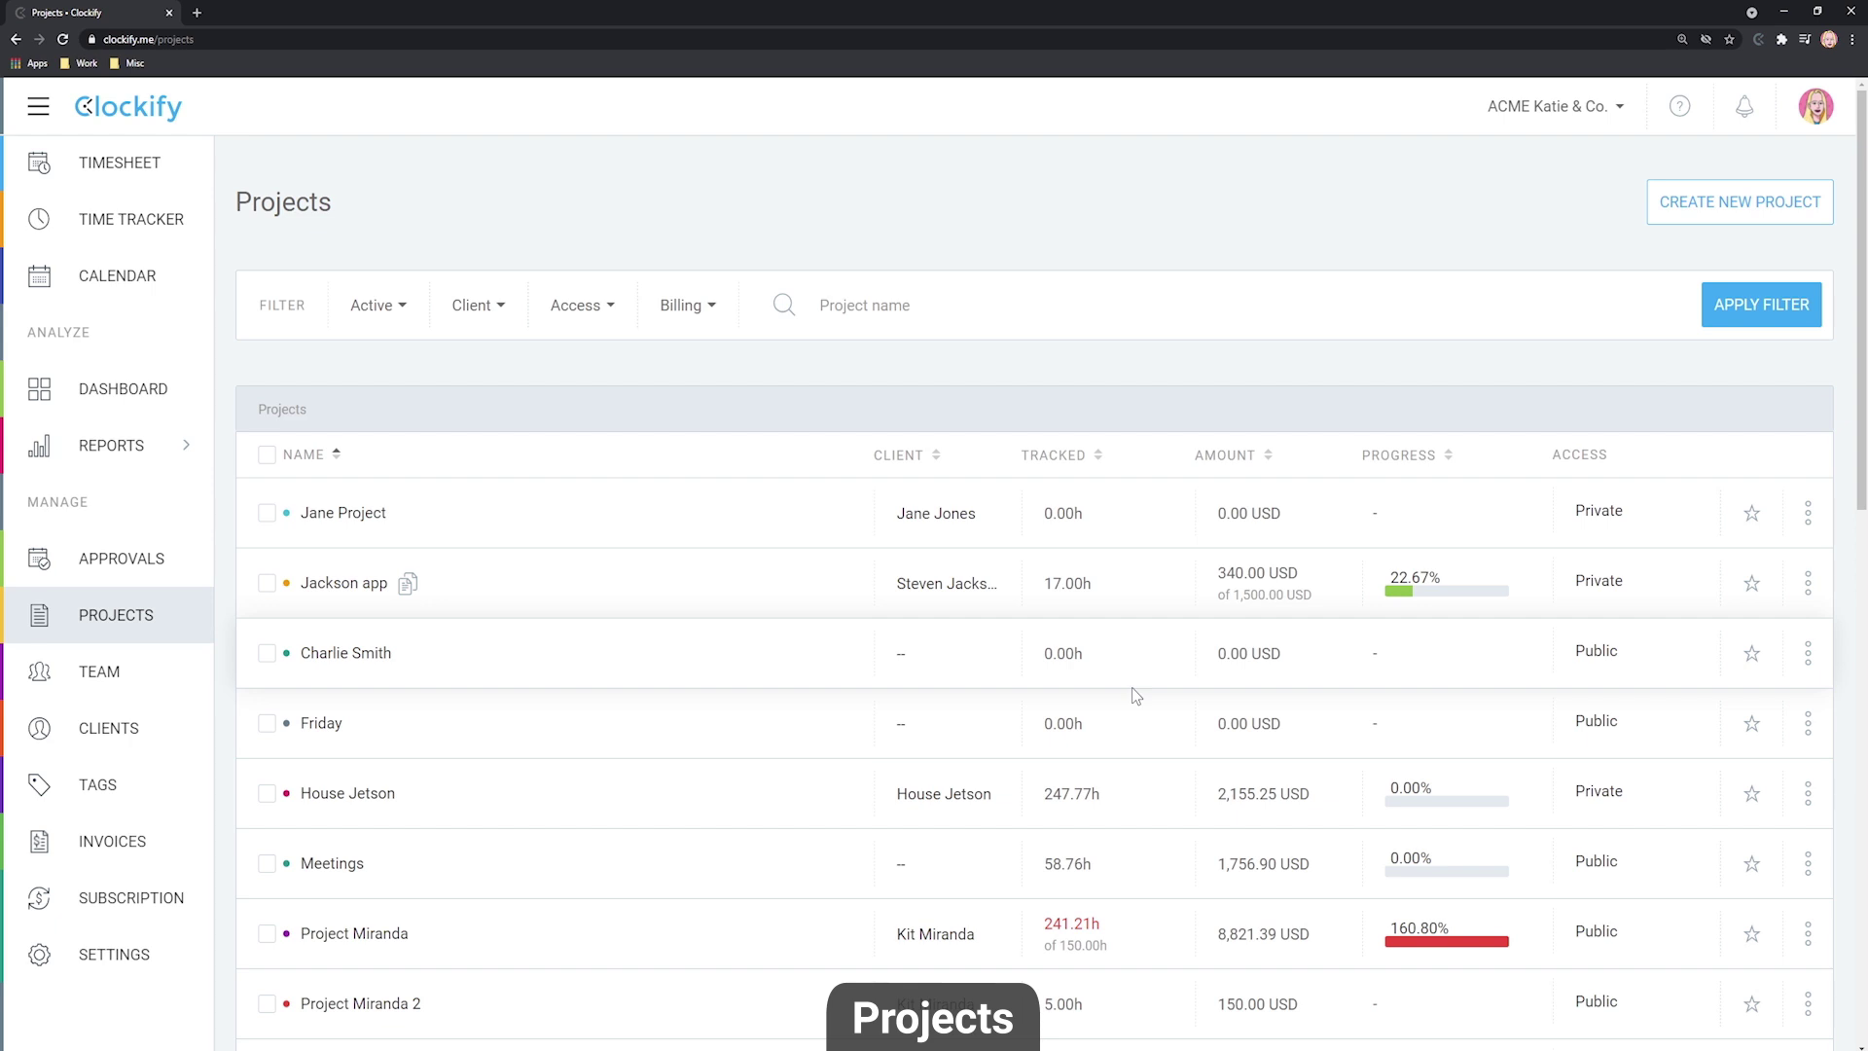
Grant three more users access on Jane Project's ACCESS tab, then return to Projects
left_click(369, 520)
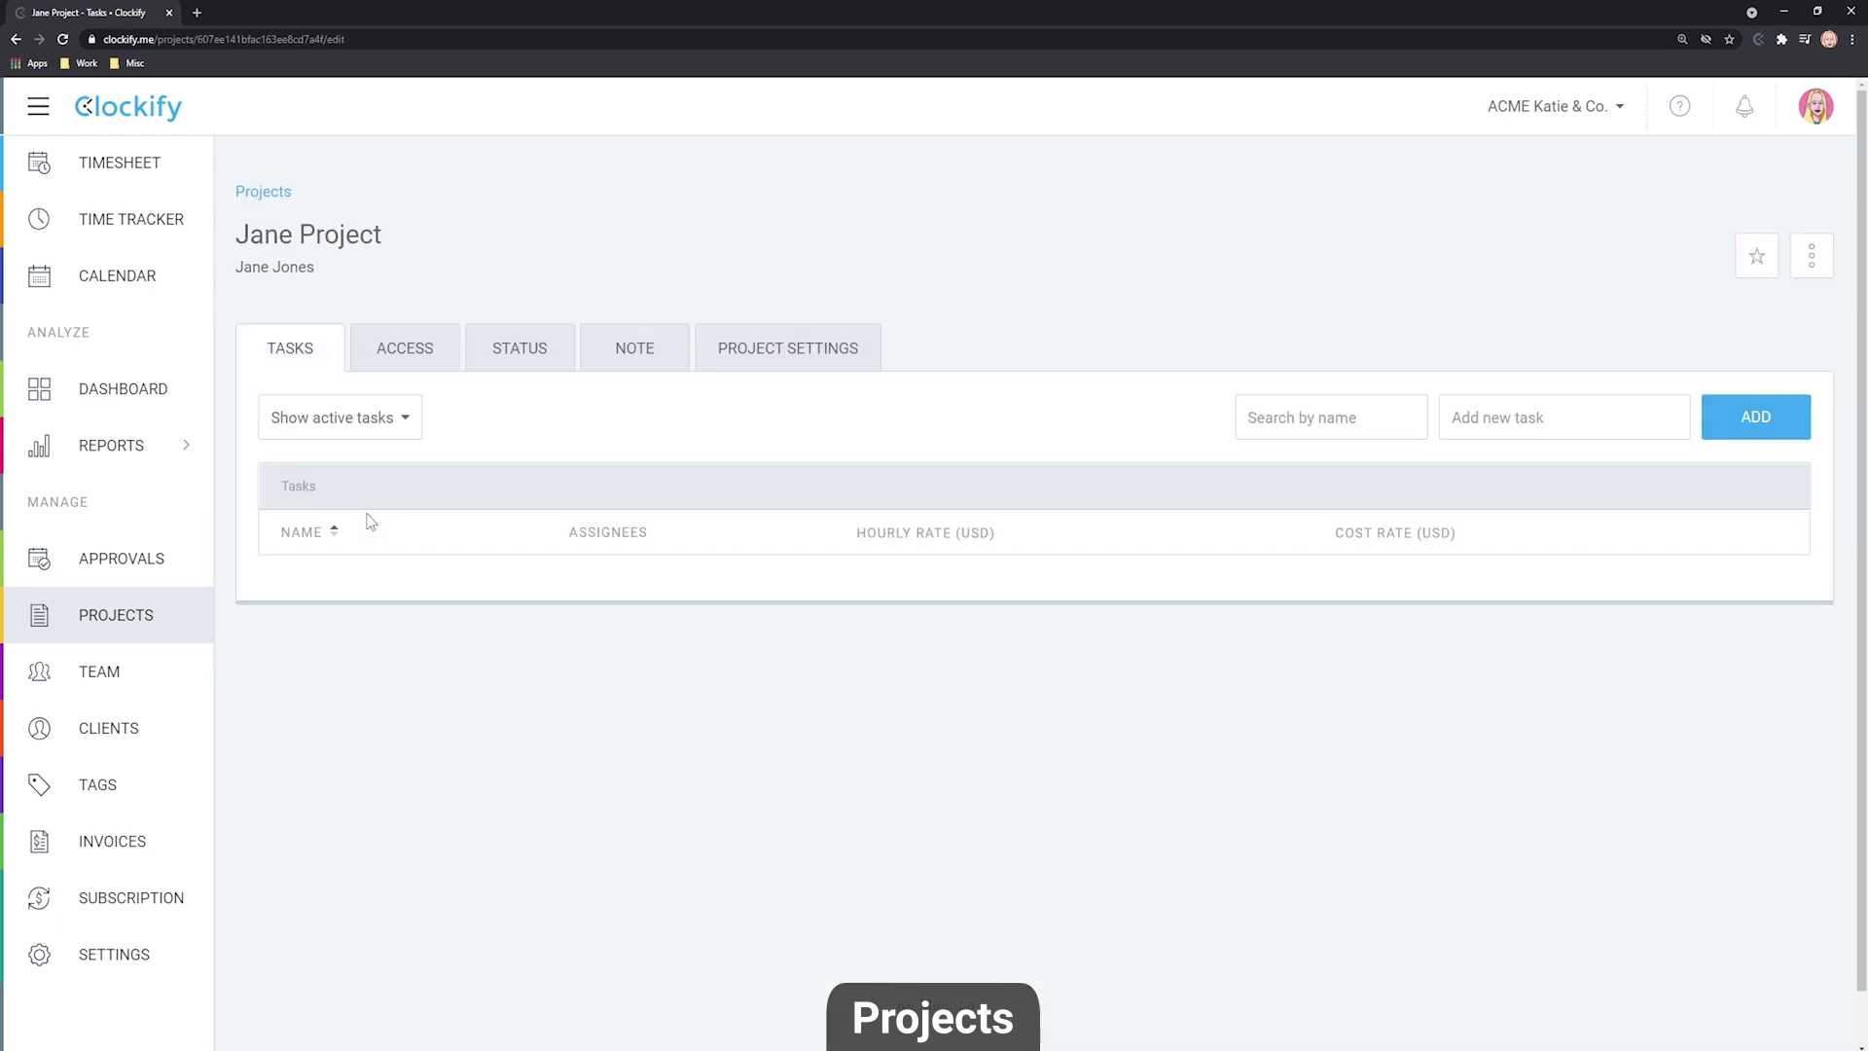
left_click(411, 346)
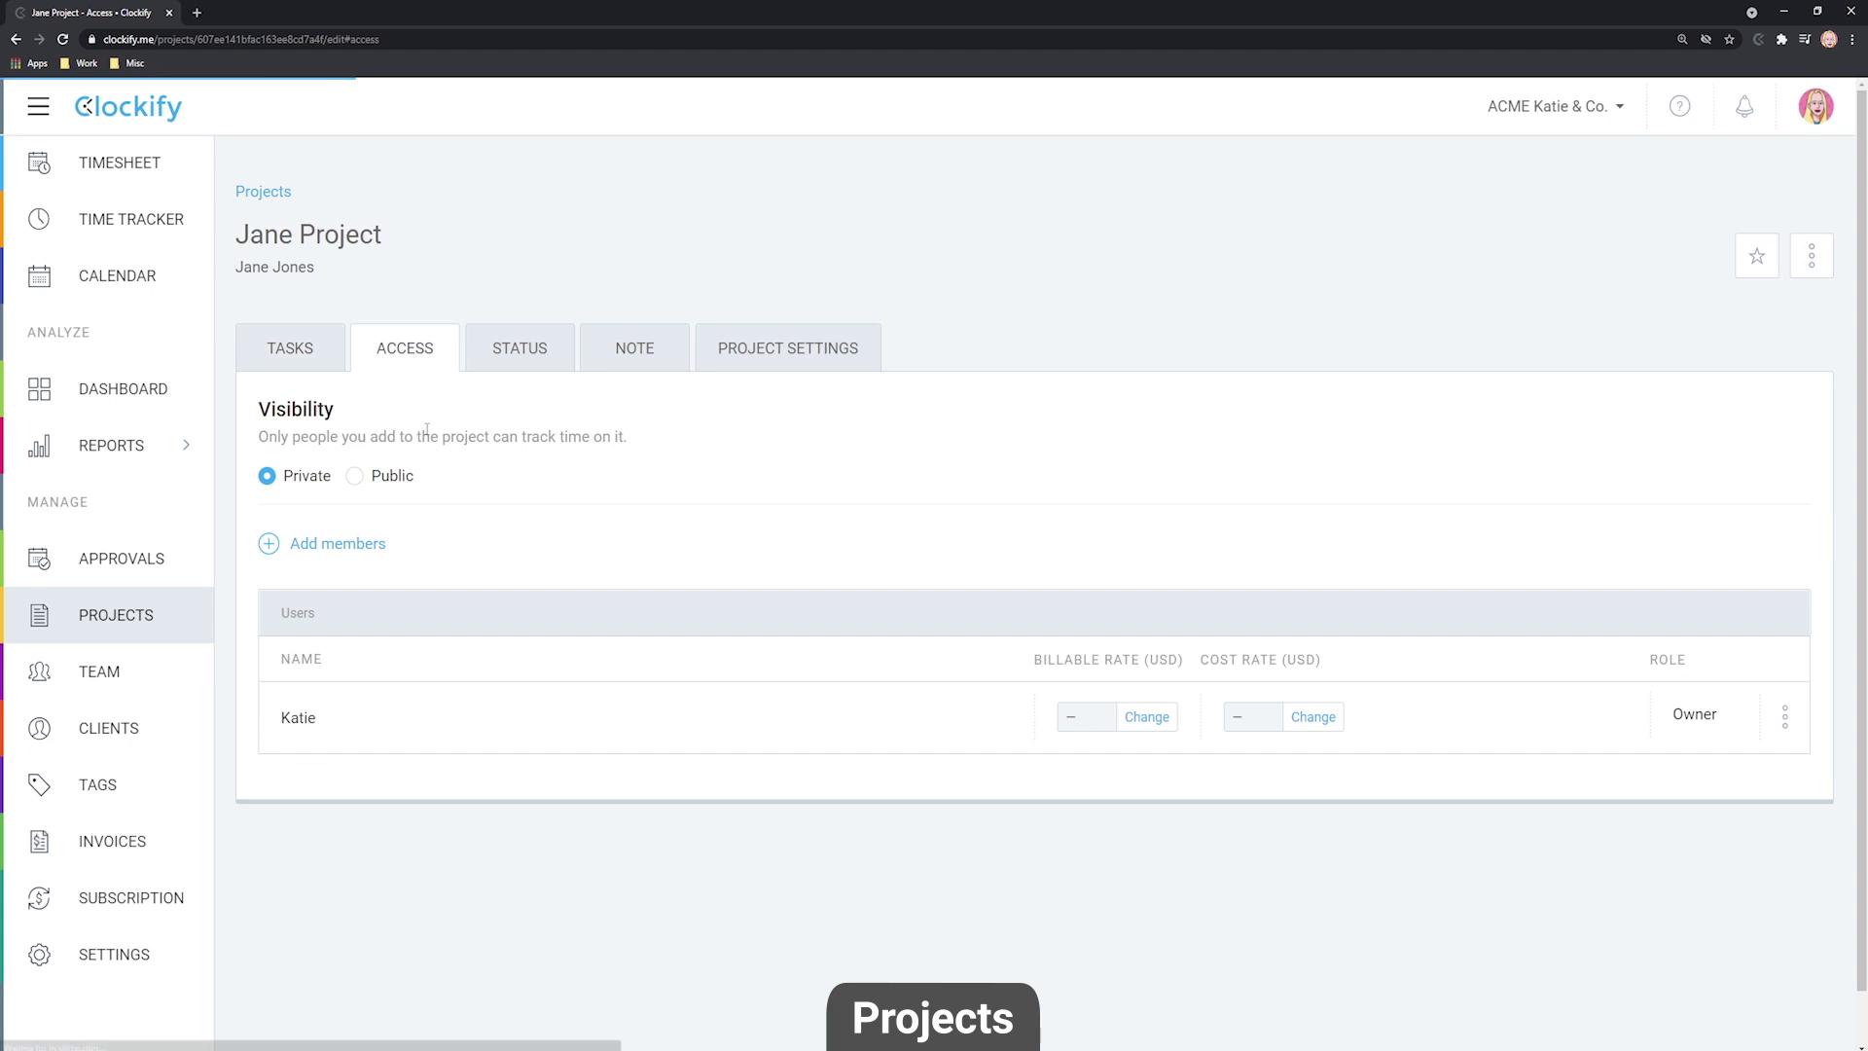
left_click(336, 546)
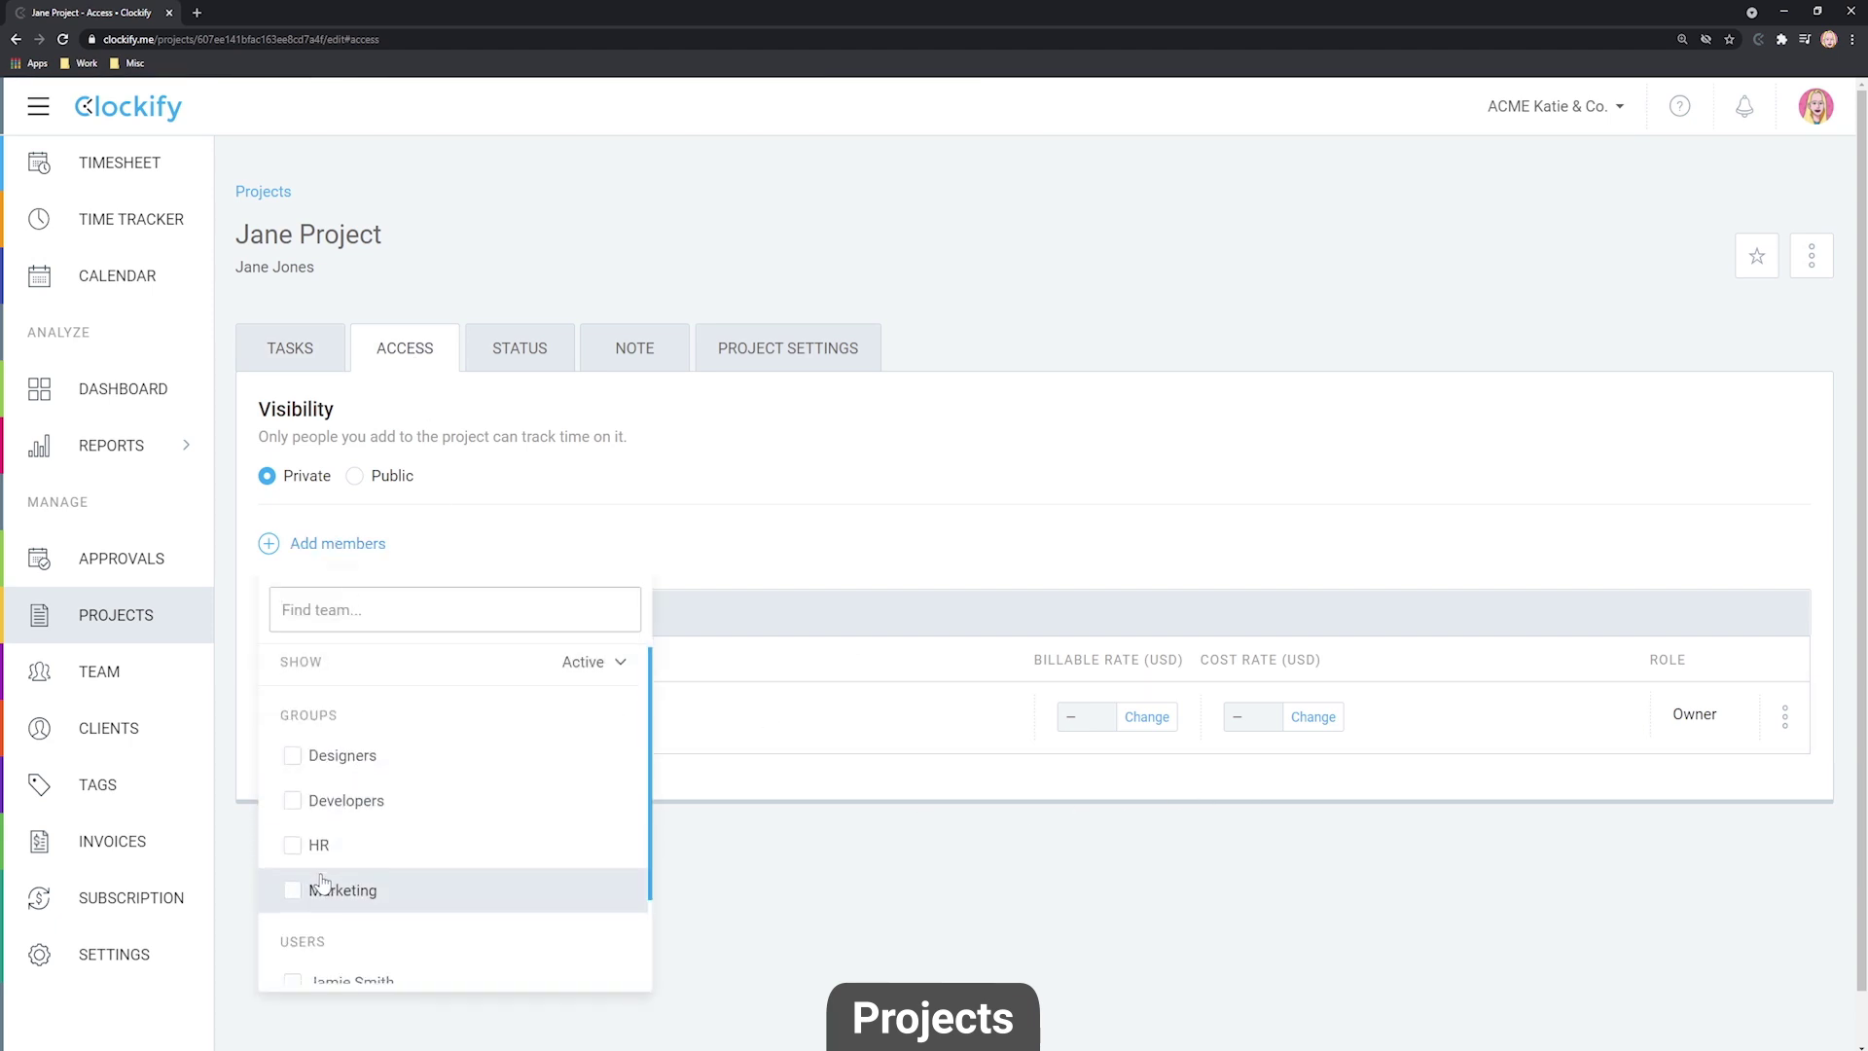
scroll(321, 880, "down", 2)
left_click(323, 876)
left_click(293, 917)
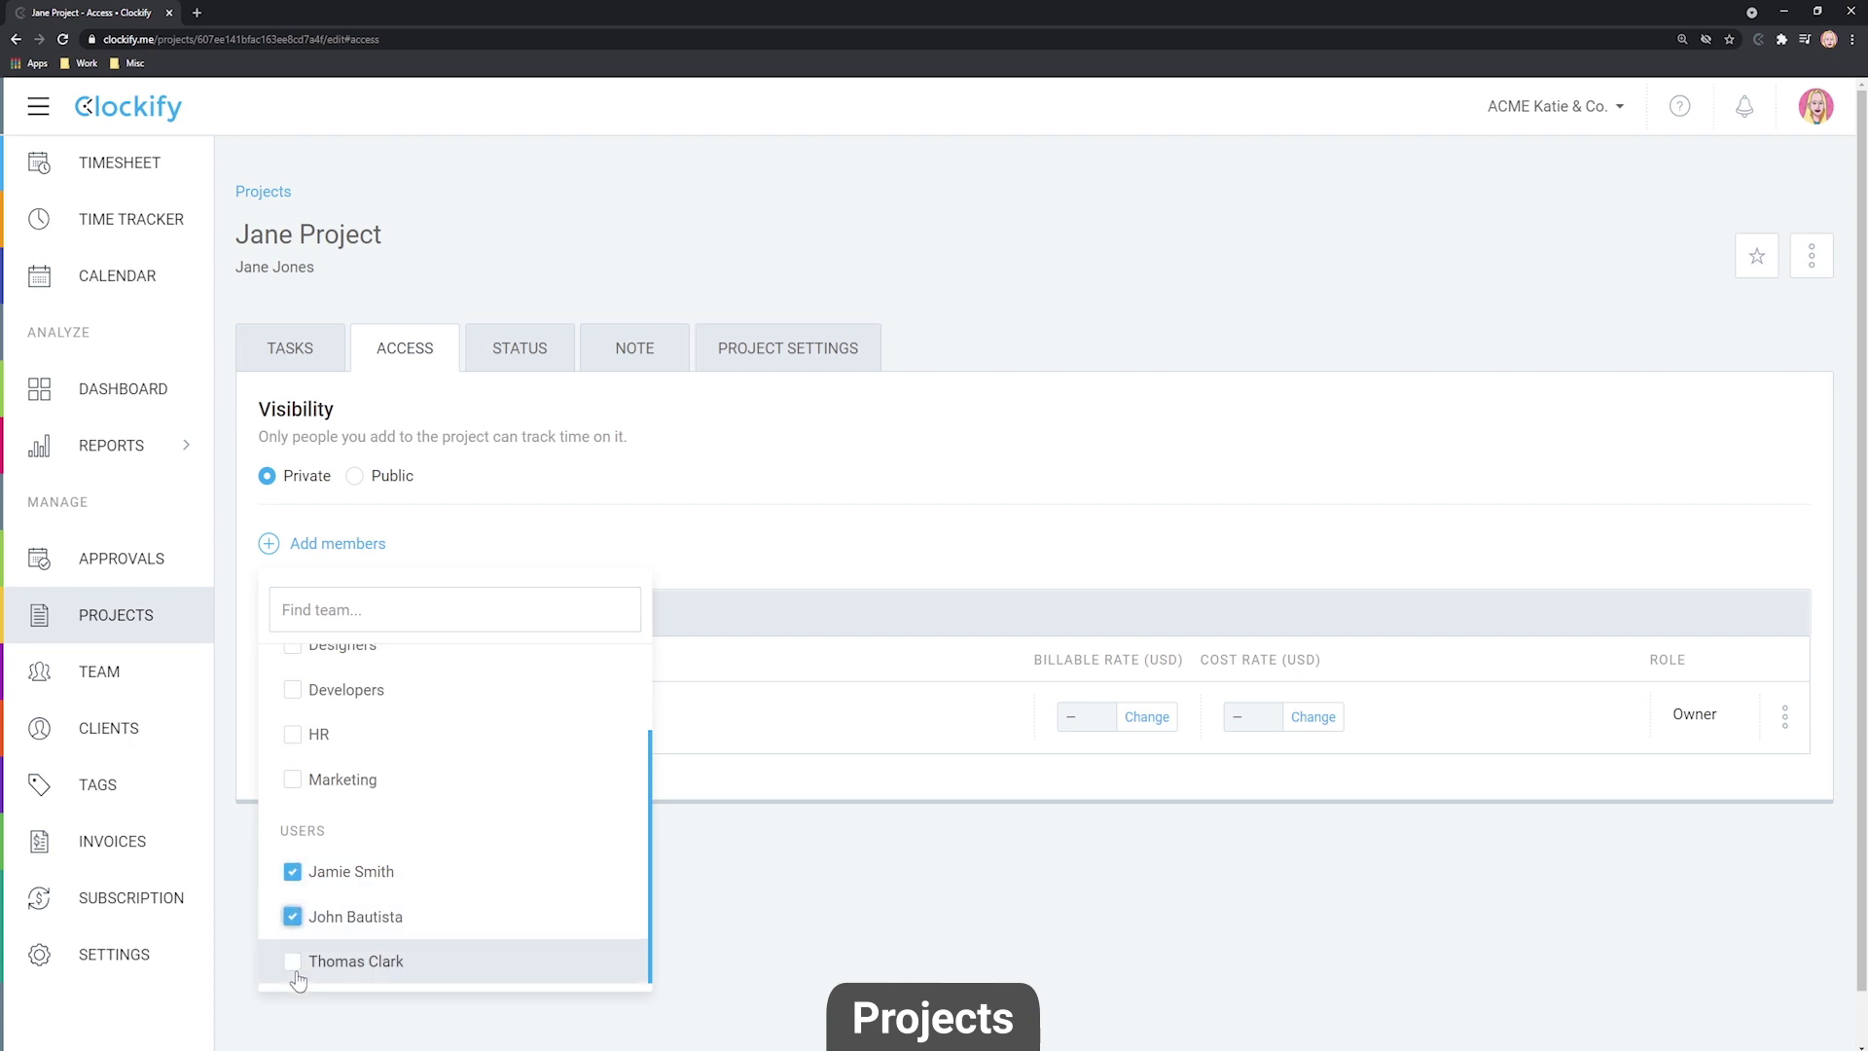
left_click(294, 962)
left_click(683, 860)
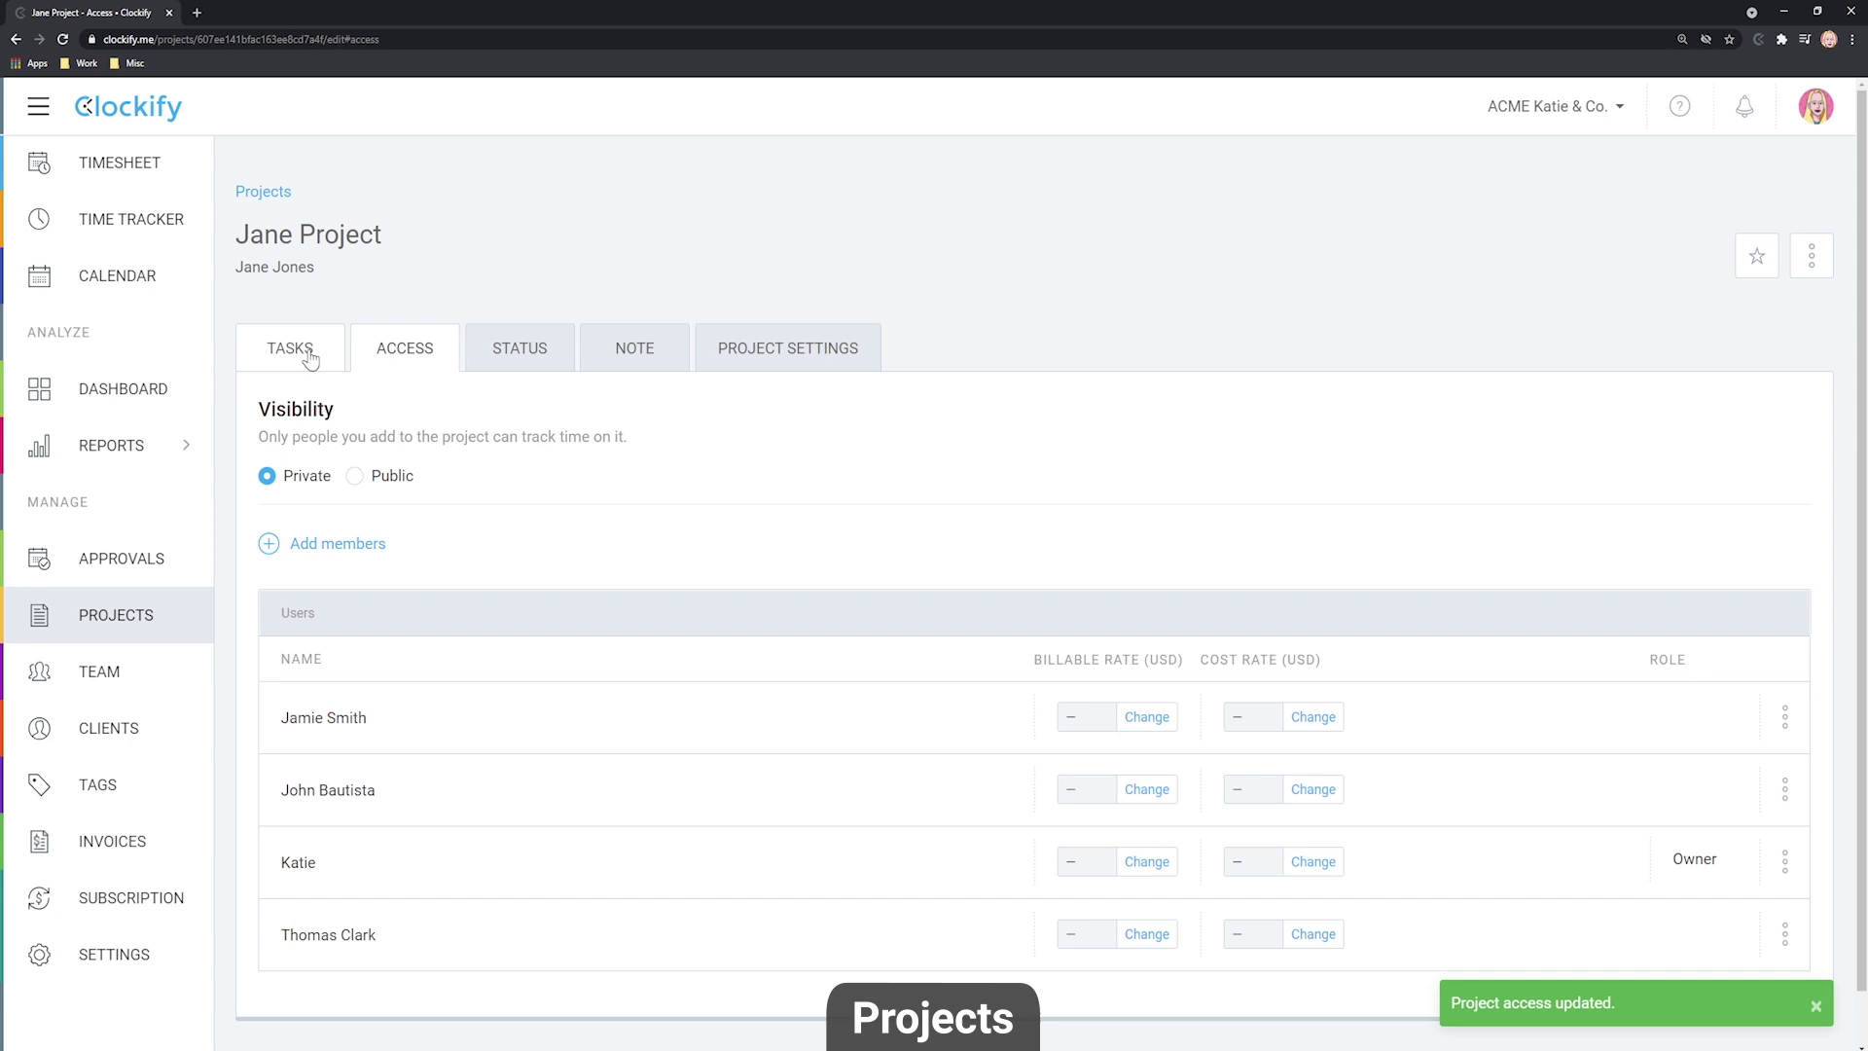
left_click(181, 624)
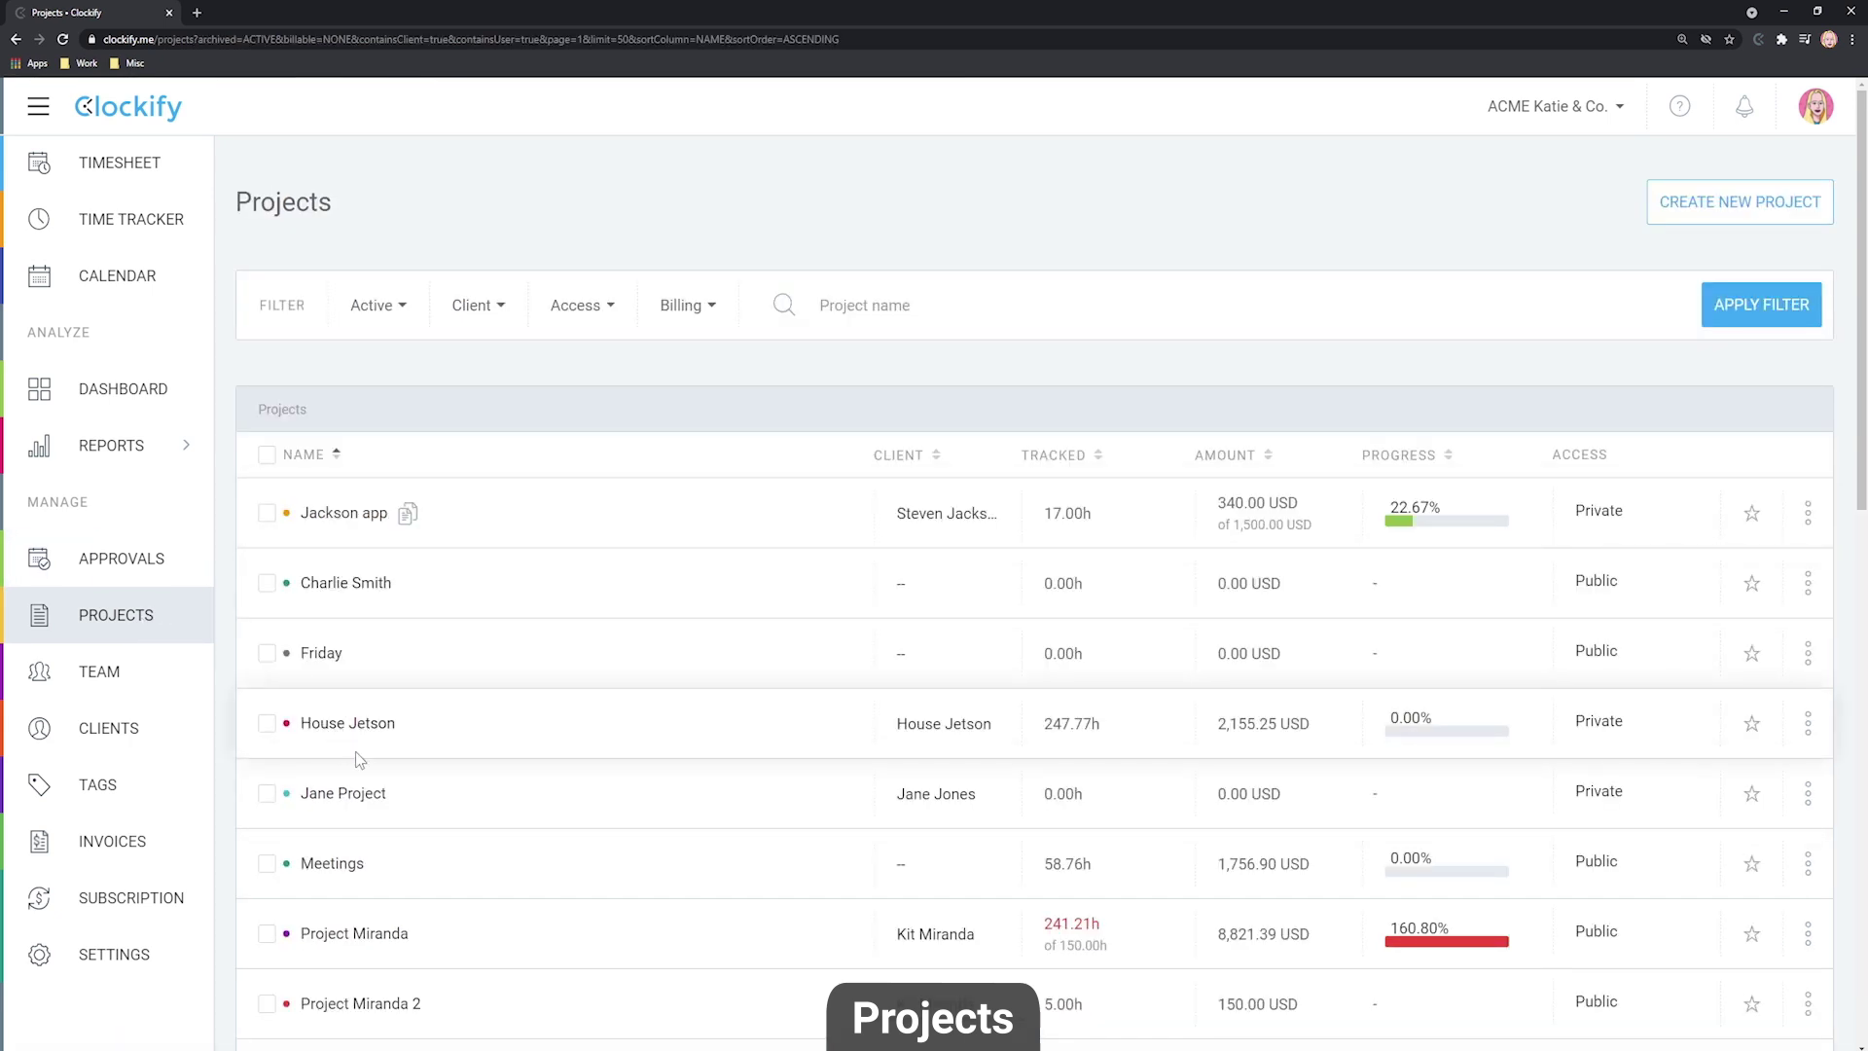
Create a task named Design in Jane Project
left_click(359, 793)
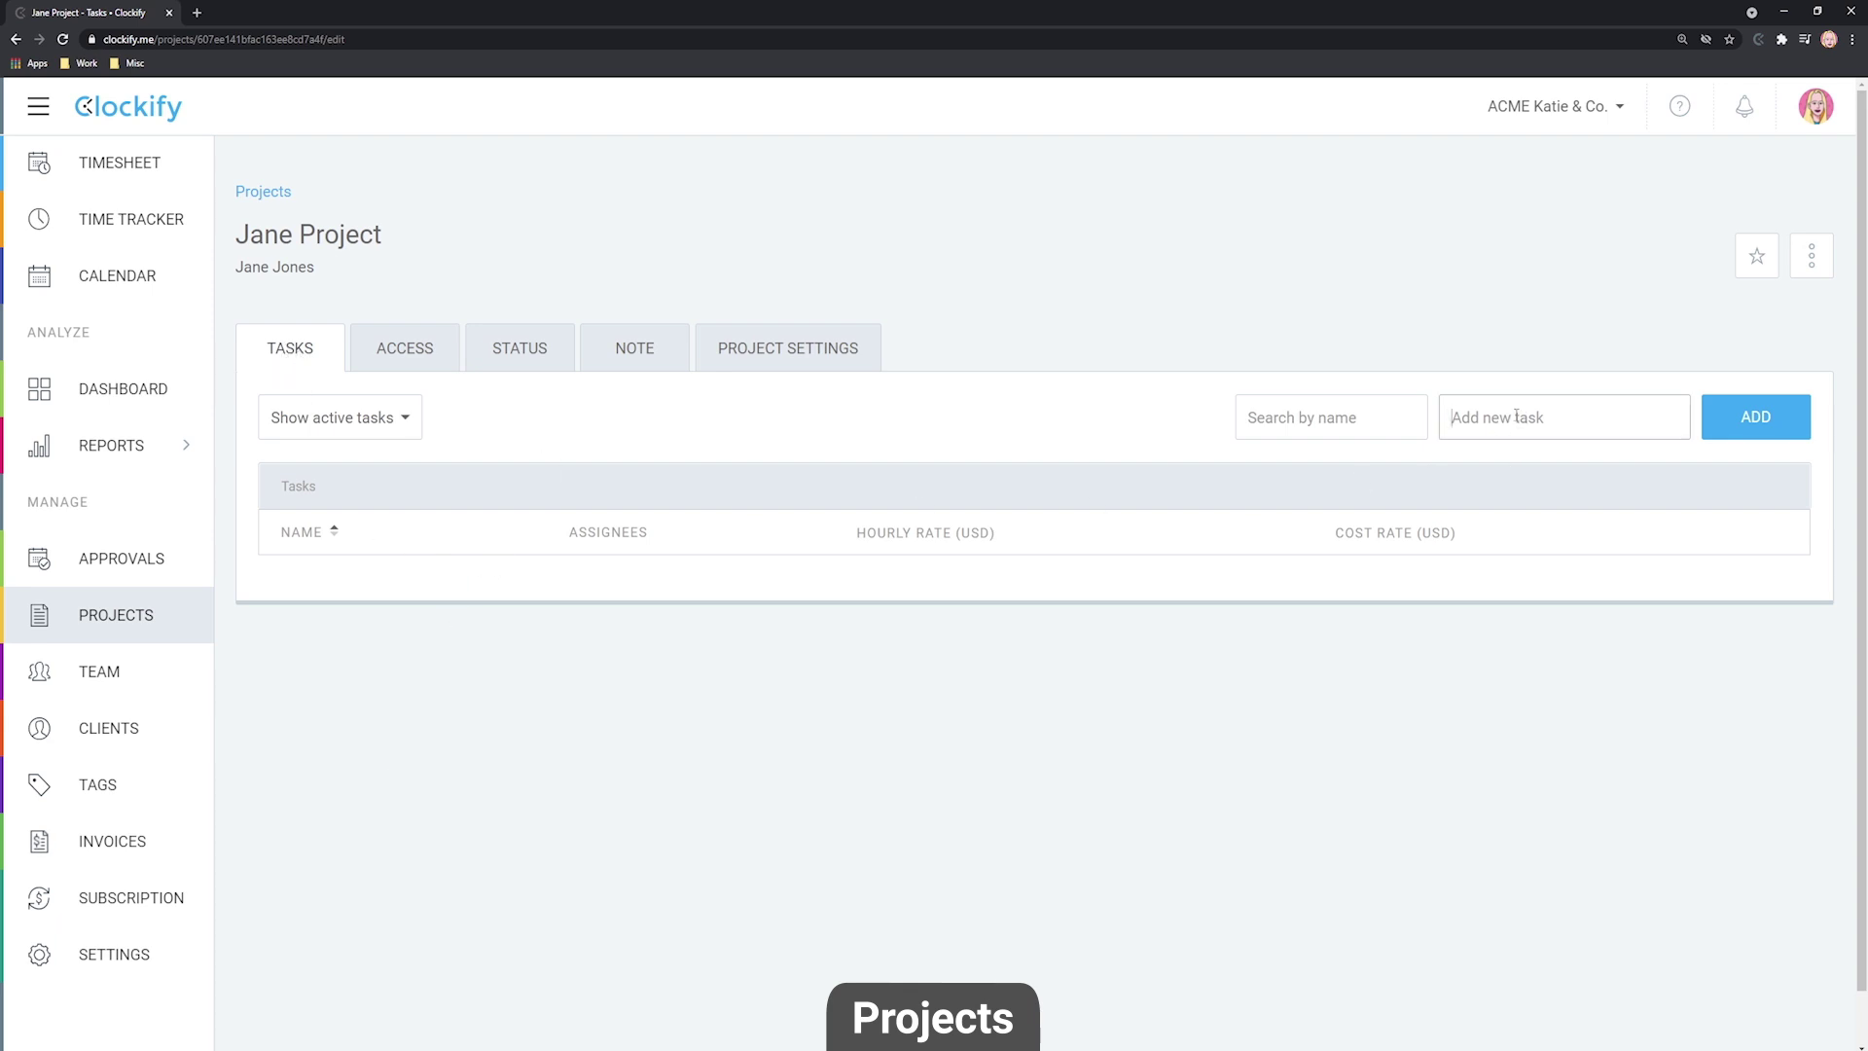
type("Design")
left_click(1795, 422)
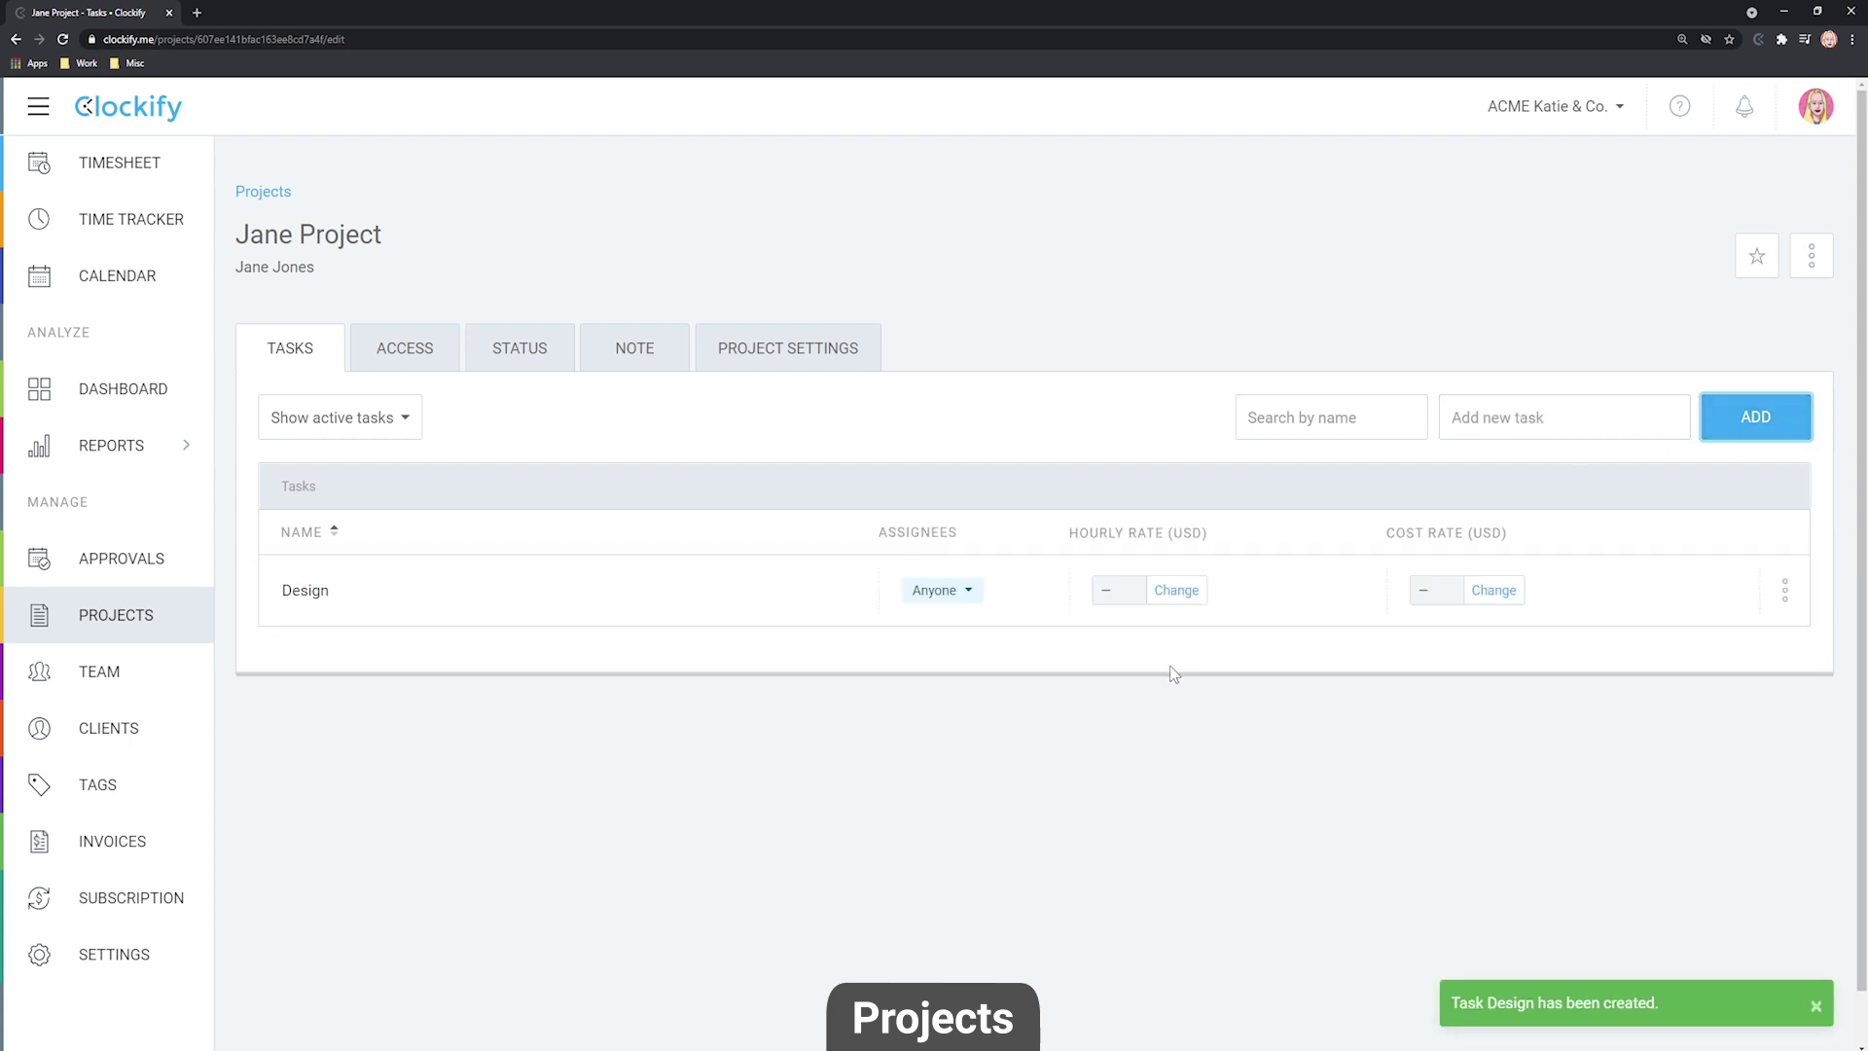
Assign the Design task to the project owner and one other team member
left_click(955, 600)
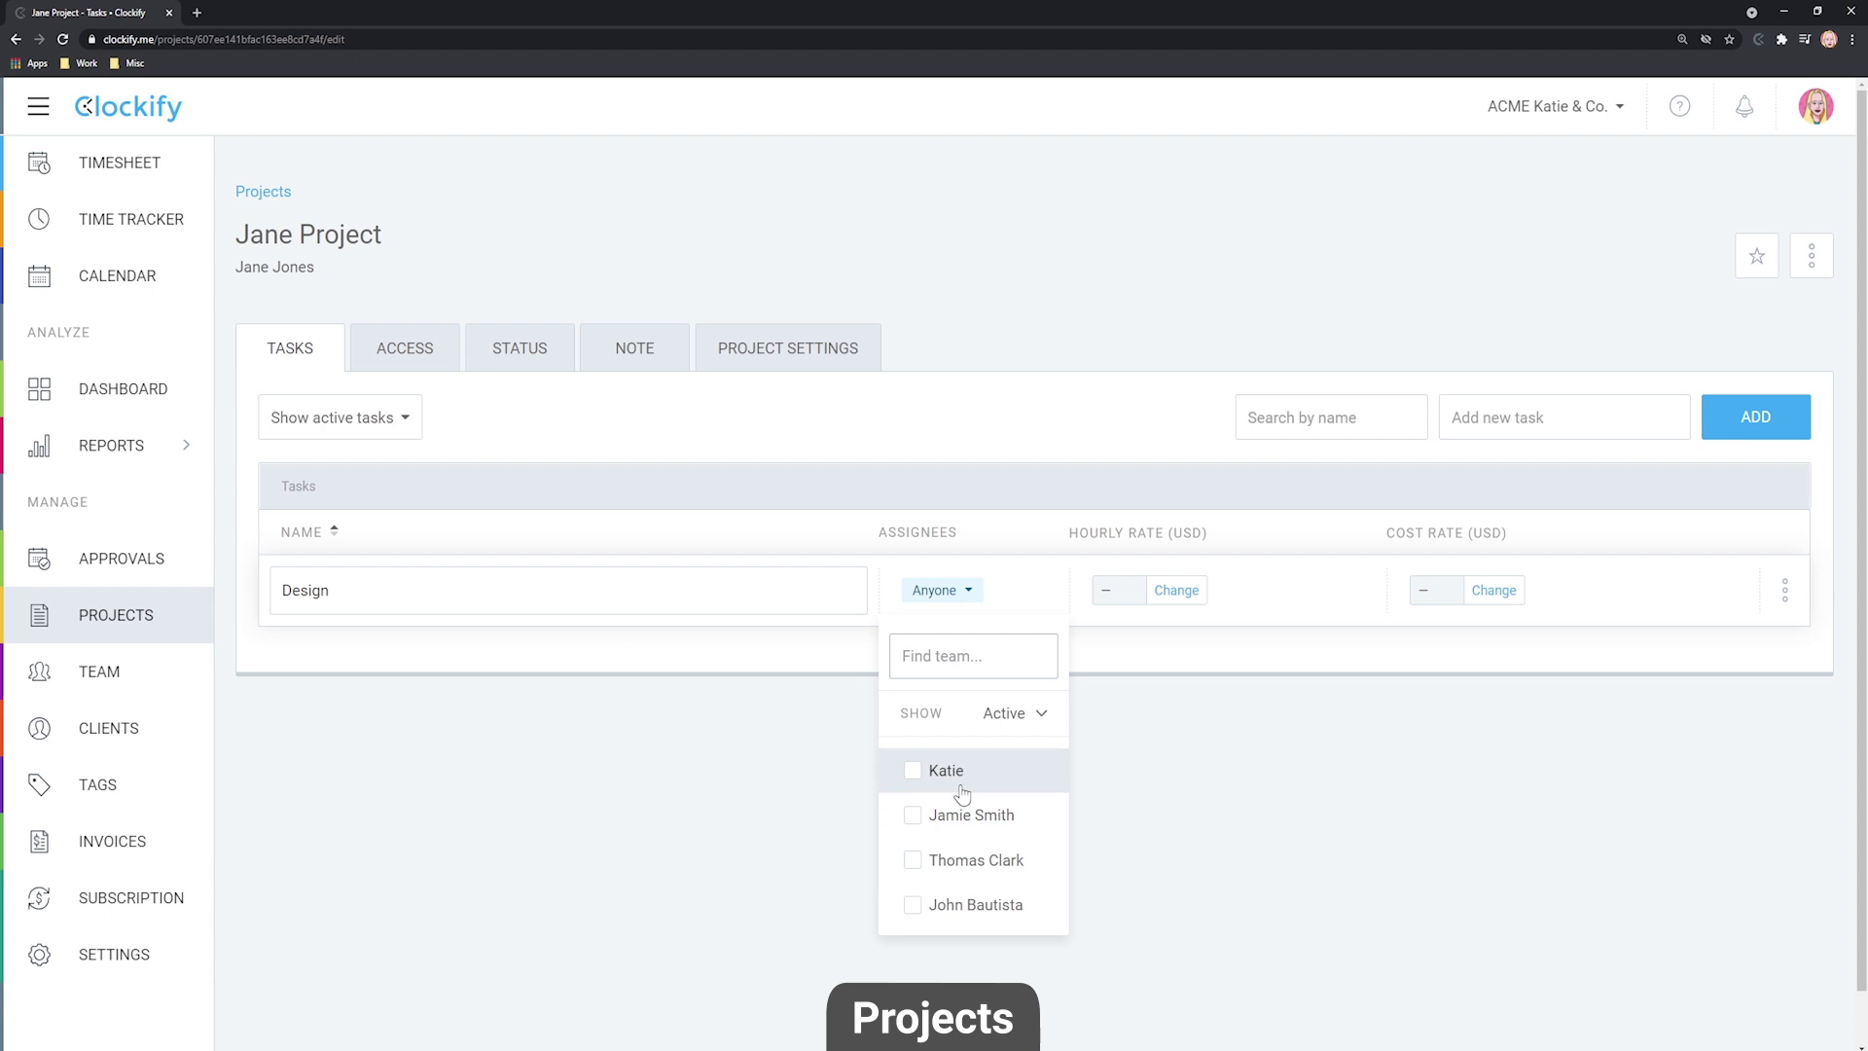
left_click(919, 763)
left_click(914, 812)
left_click(1187, 764)
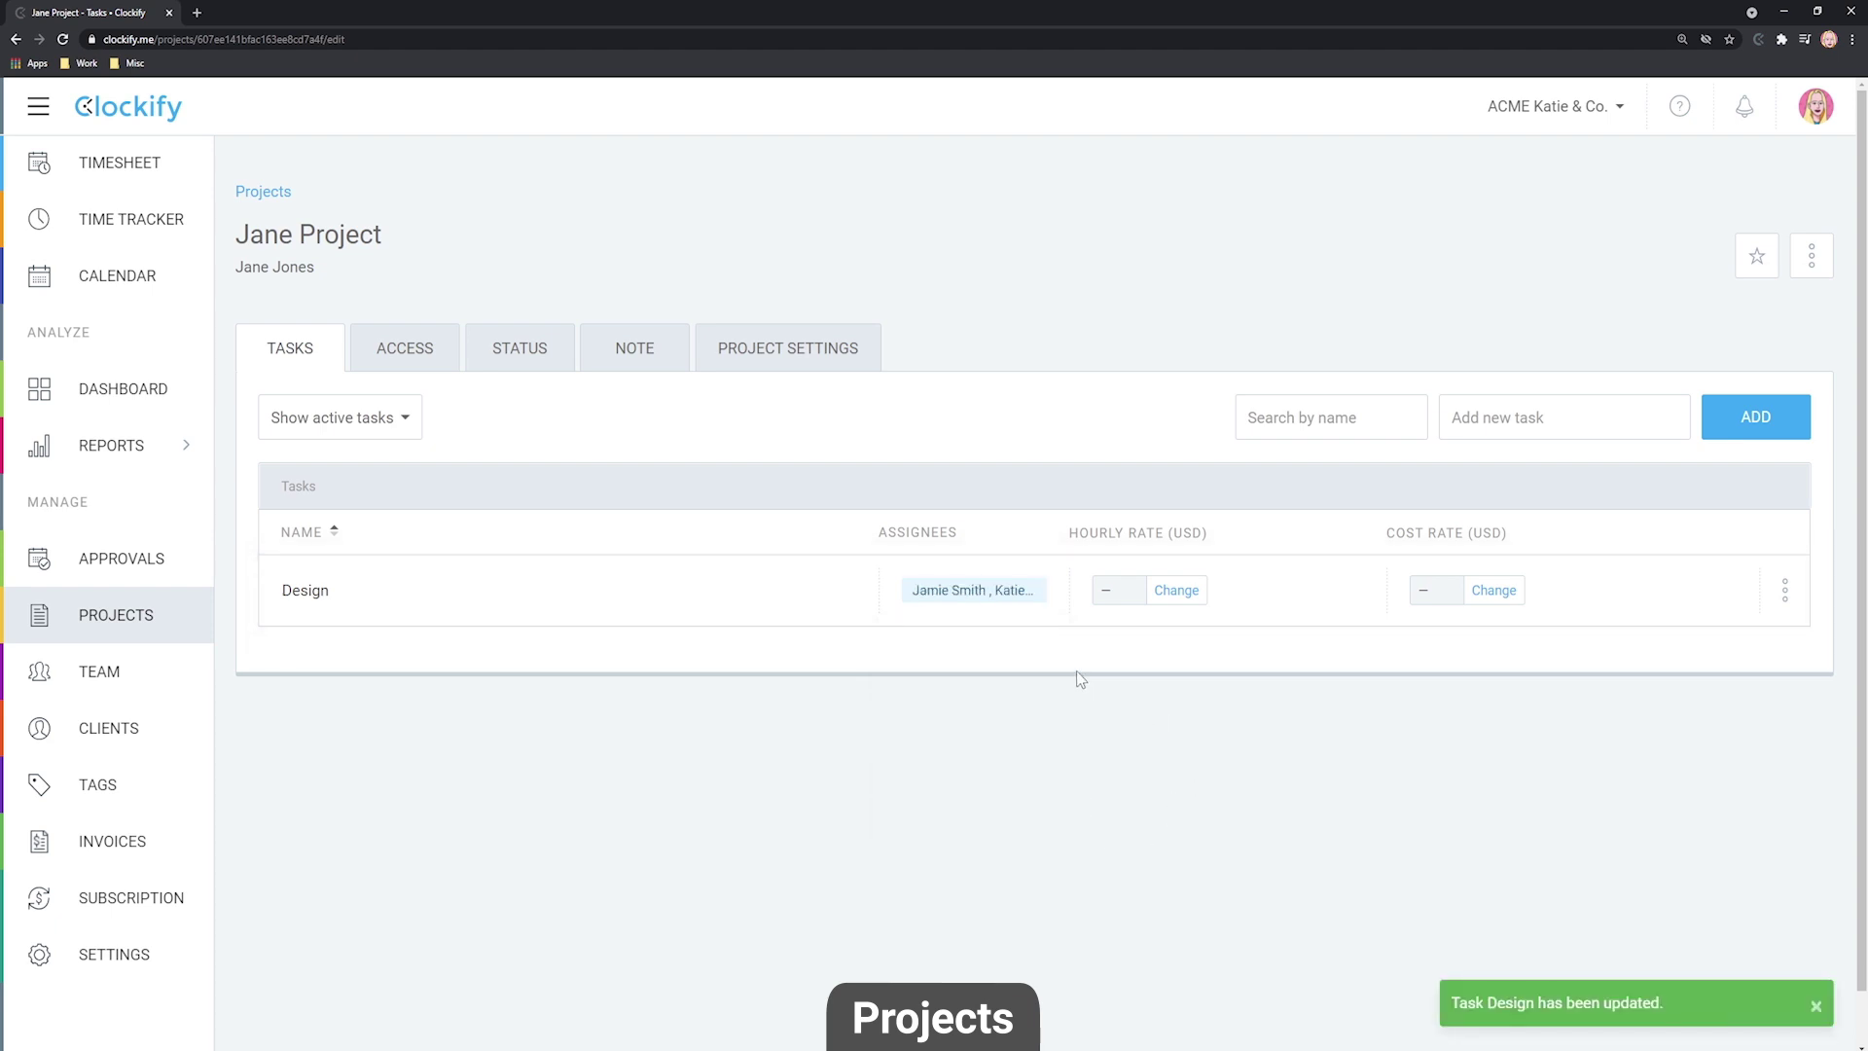
Review Jane Project's settings: client, colour, billable-by-default and rate fields
left_click(796, 366)
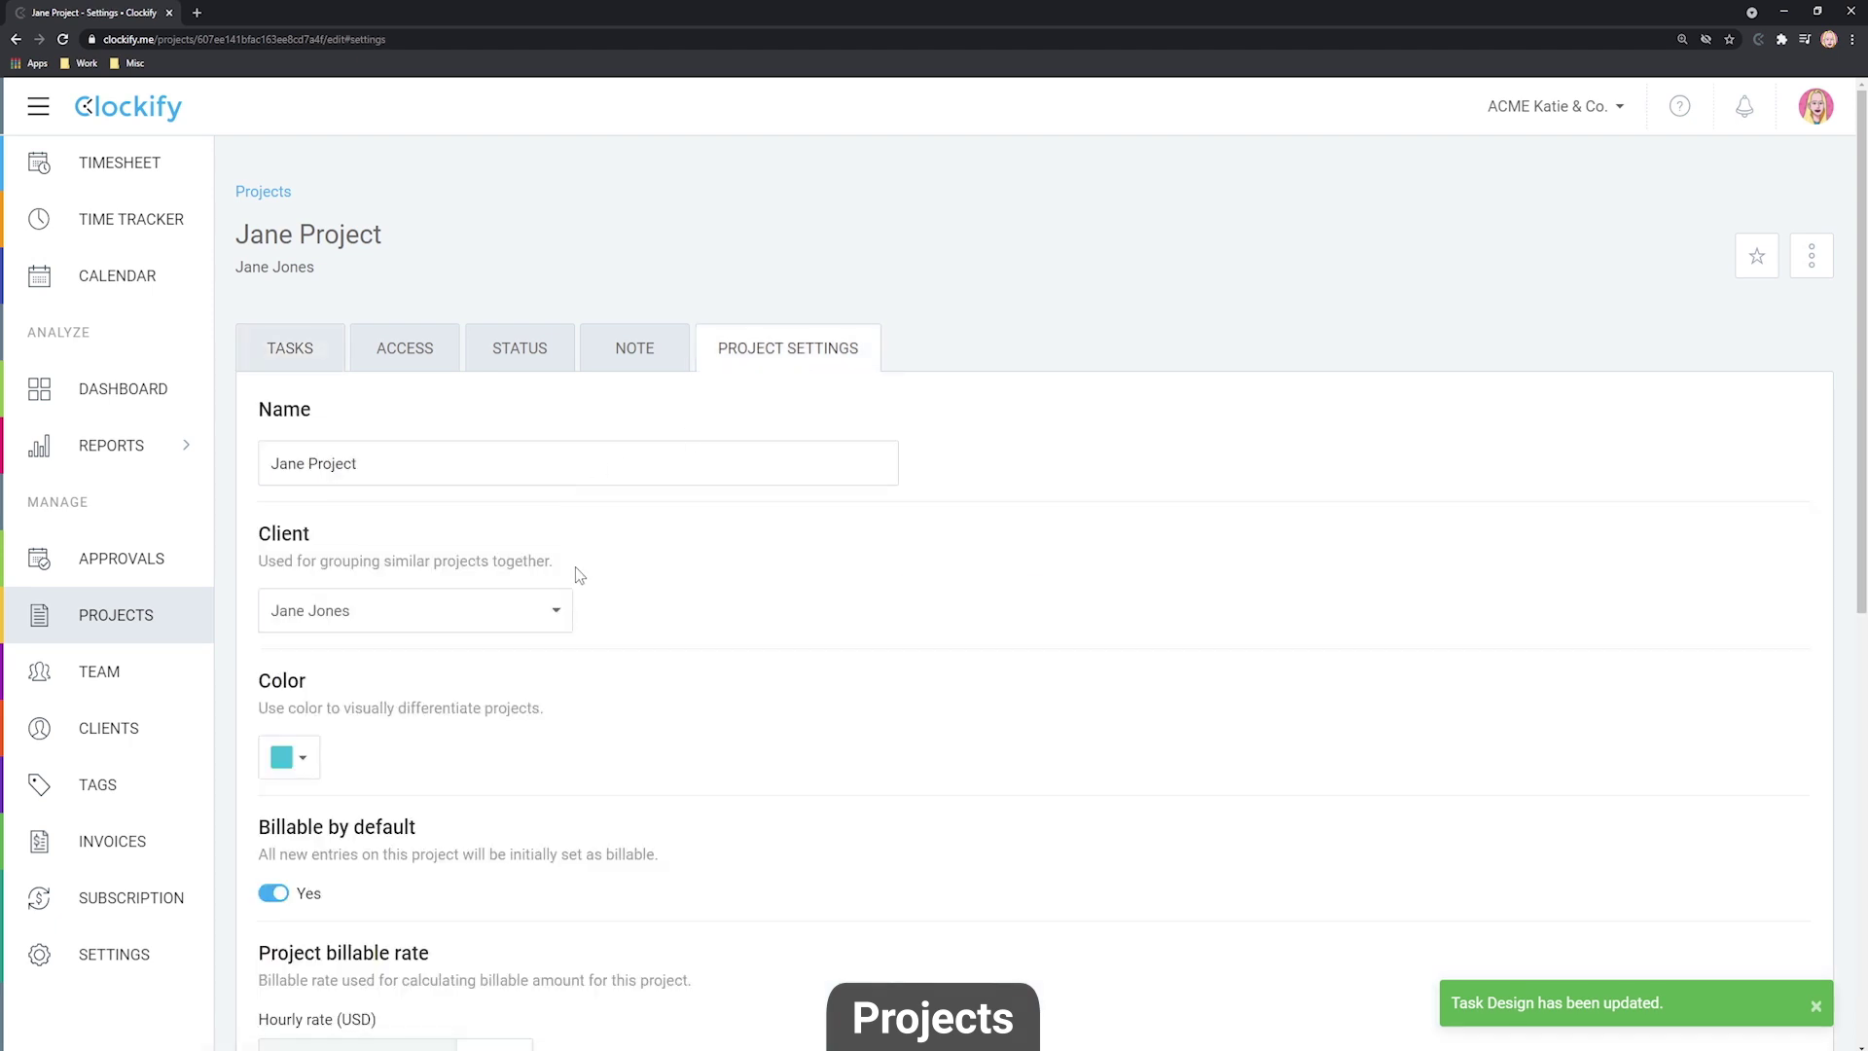
scroll(628, 630, "down", 3)
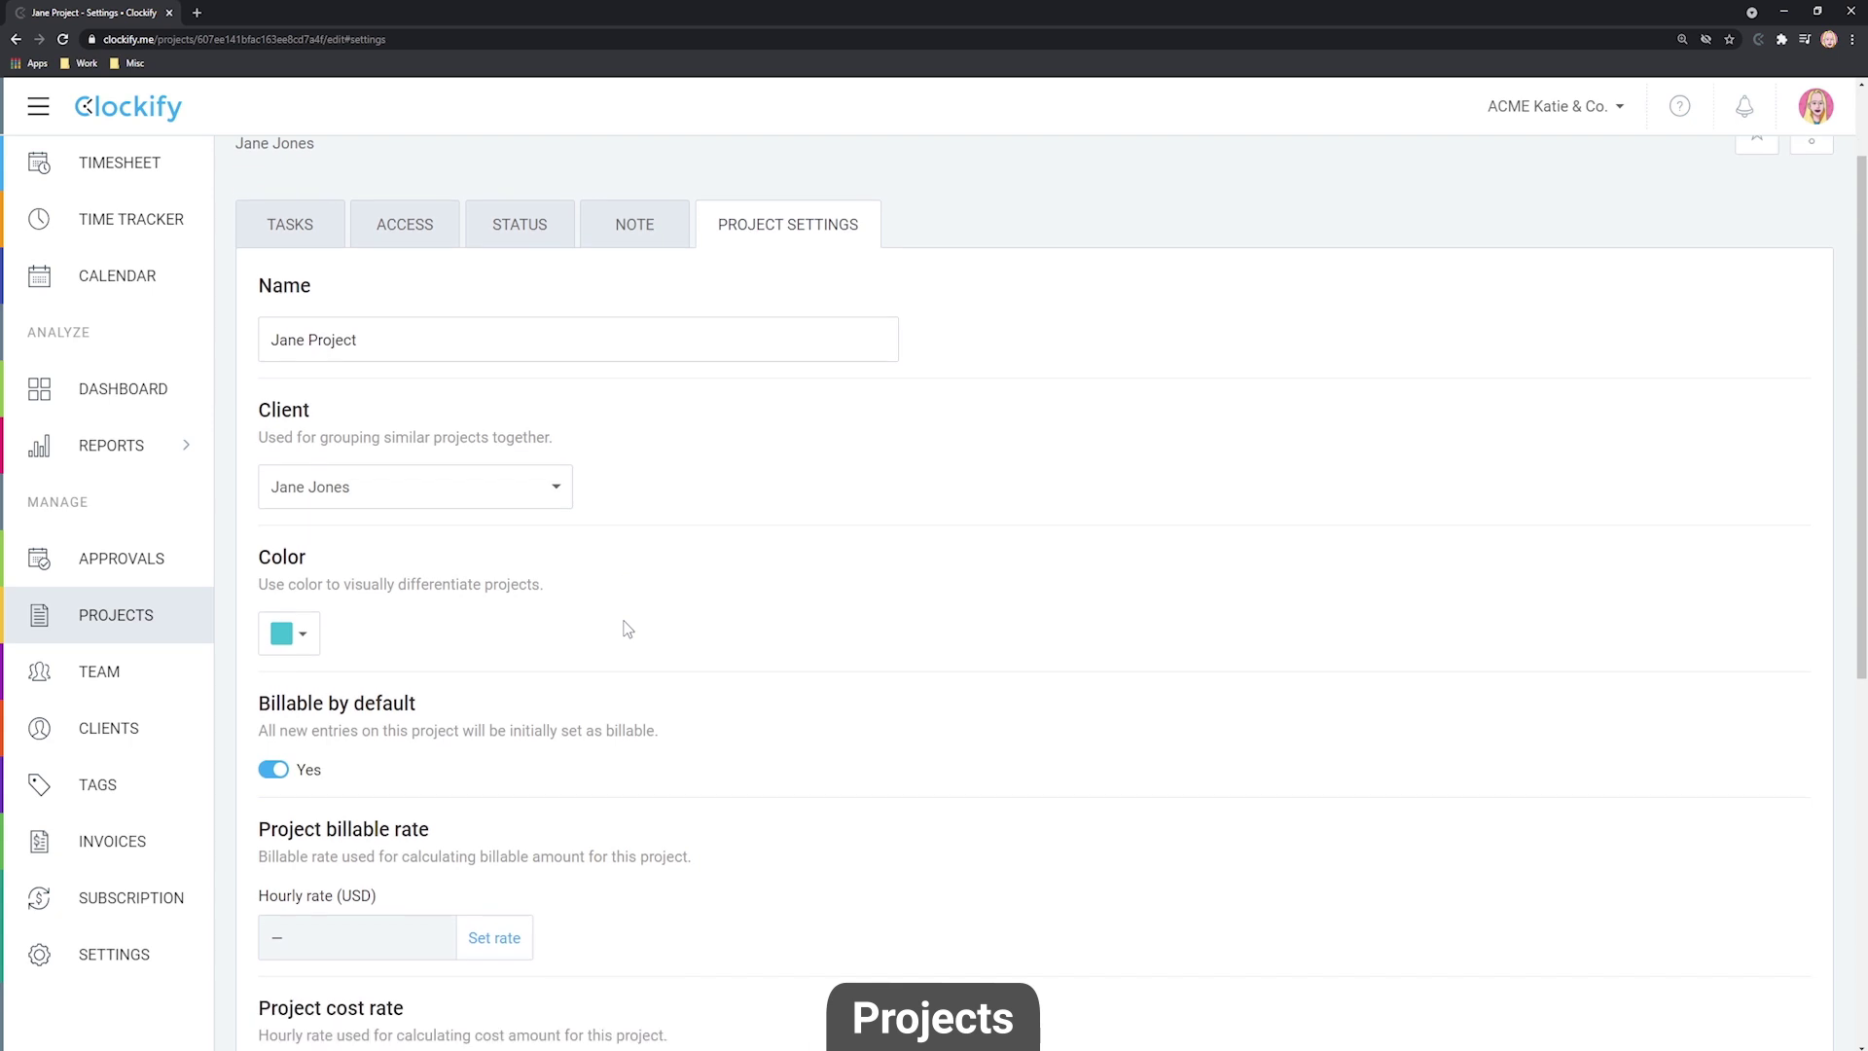
scroll(796, 626, "down", 2)
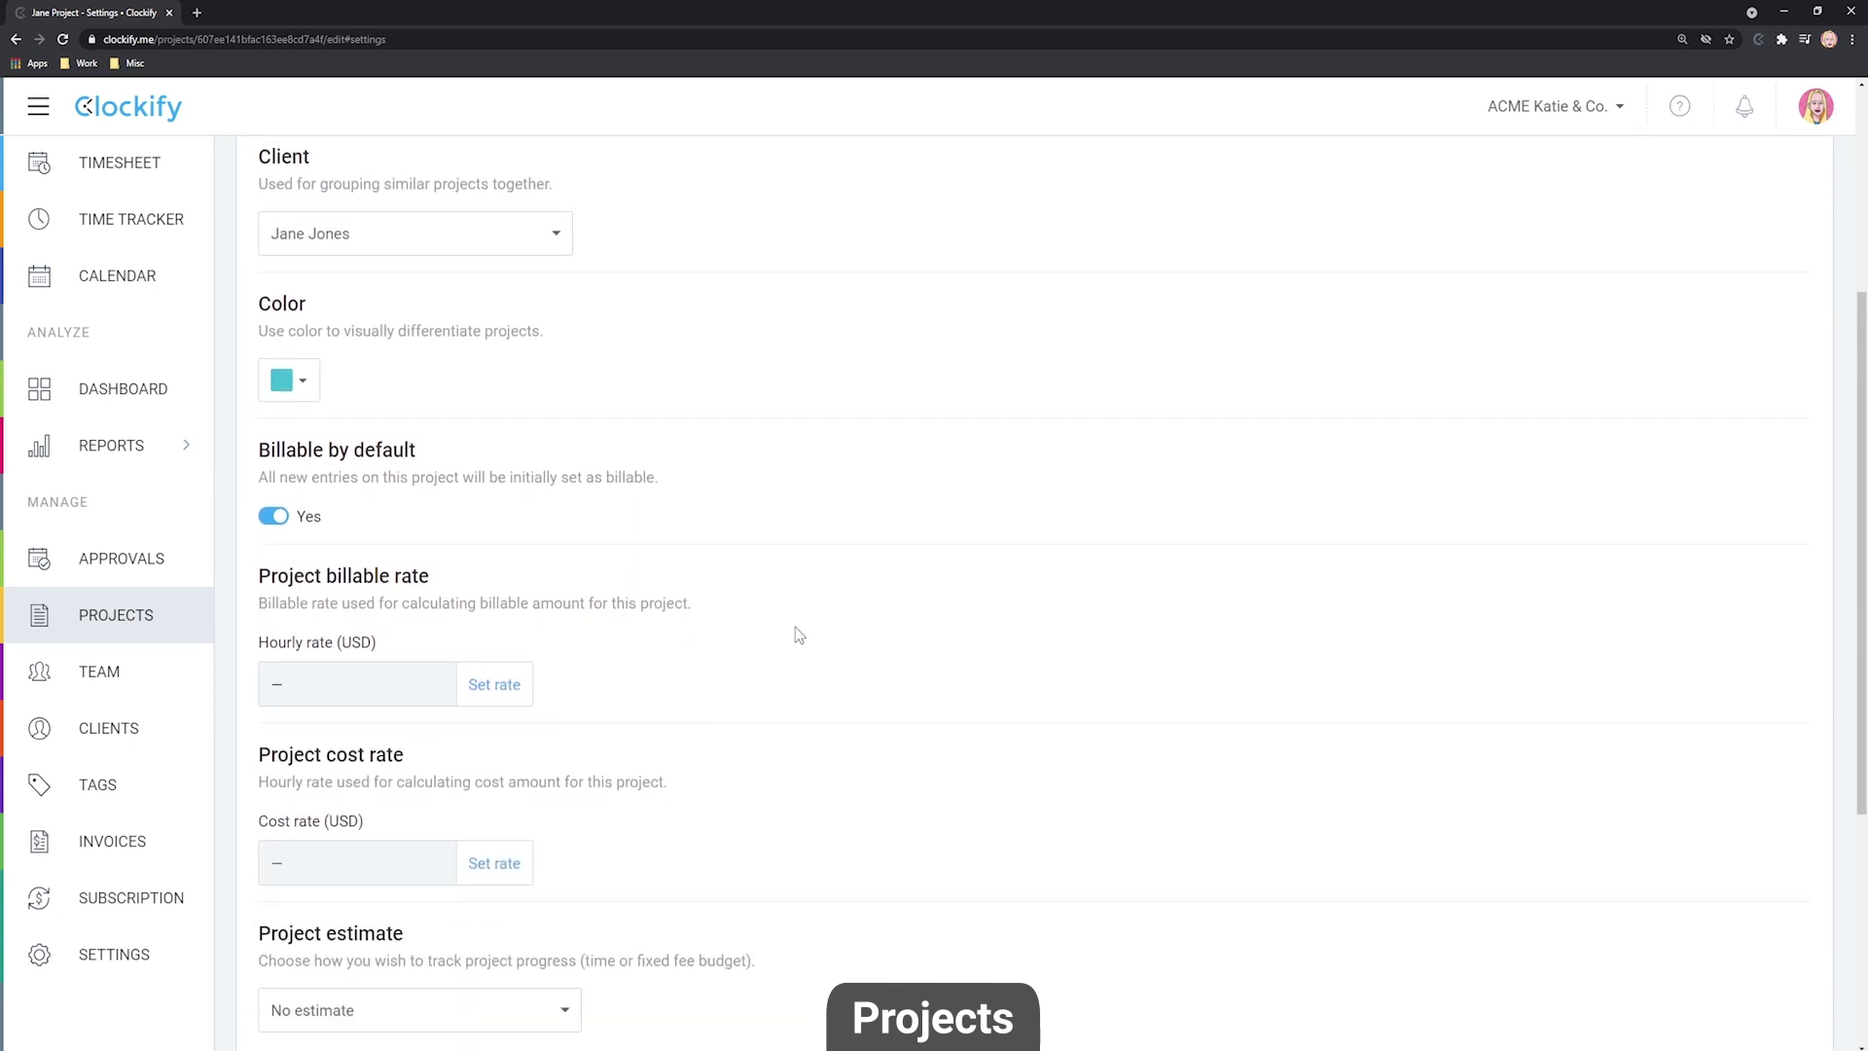
scroll(795, 626, "down", 4)
scroll(796, 632, "up", 8)
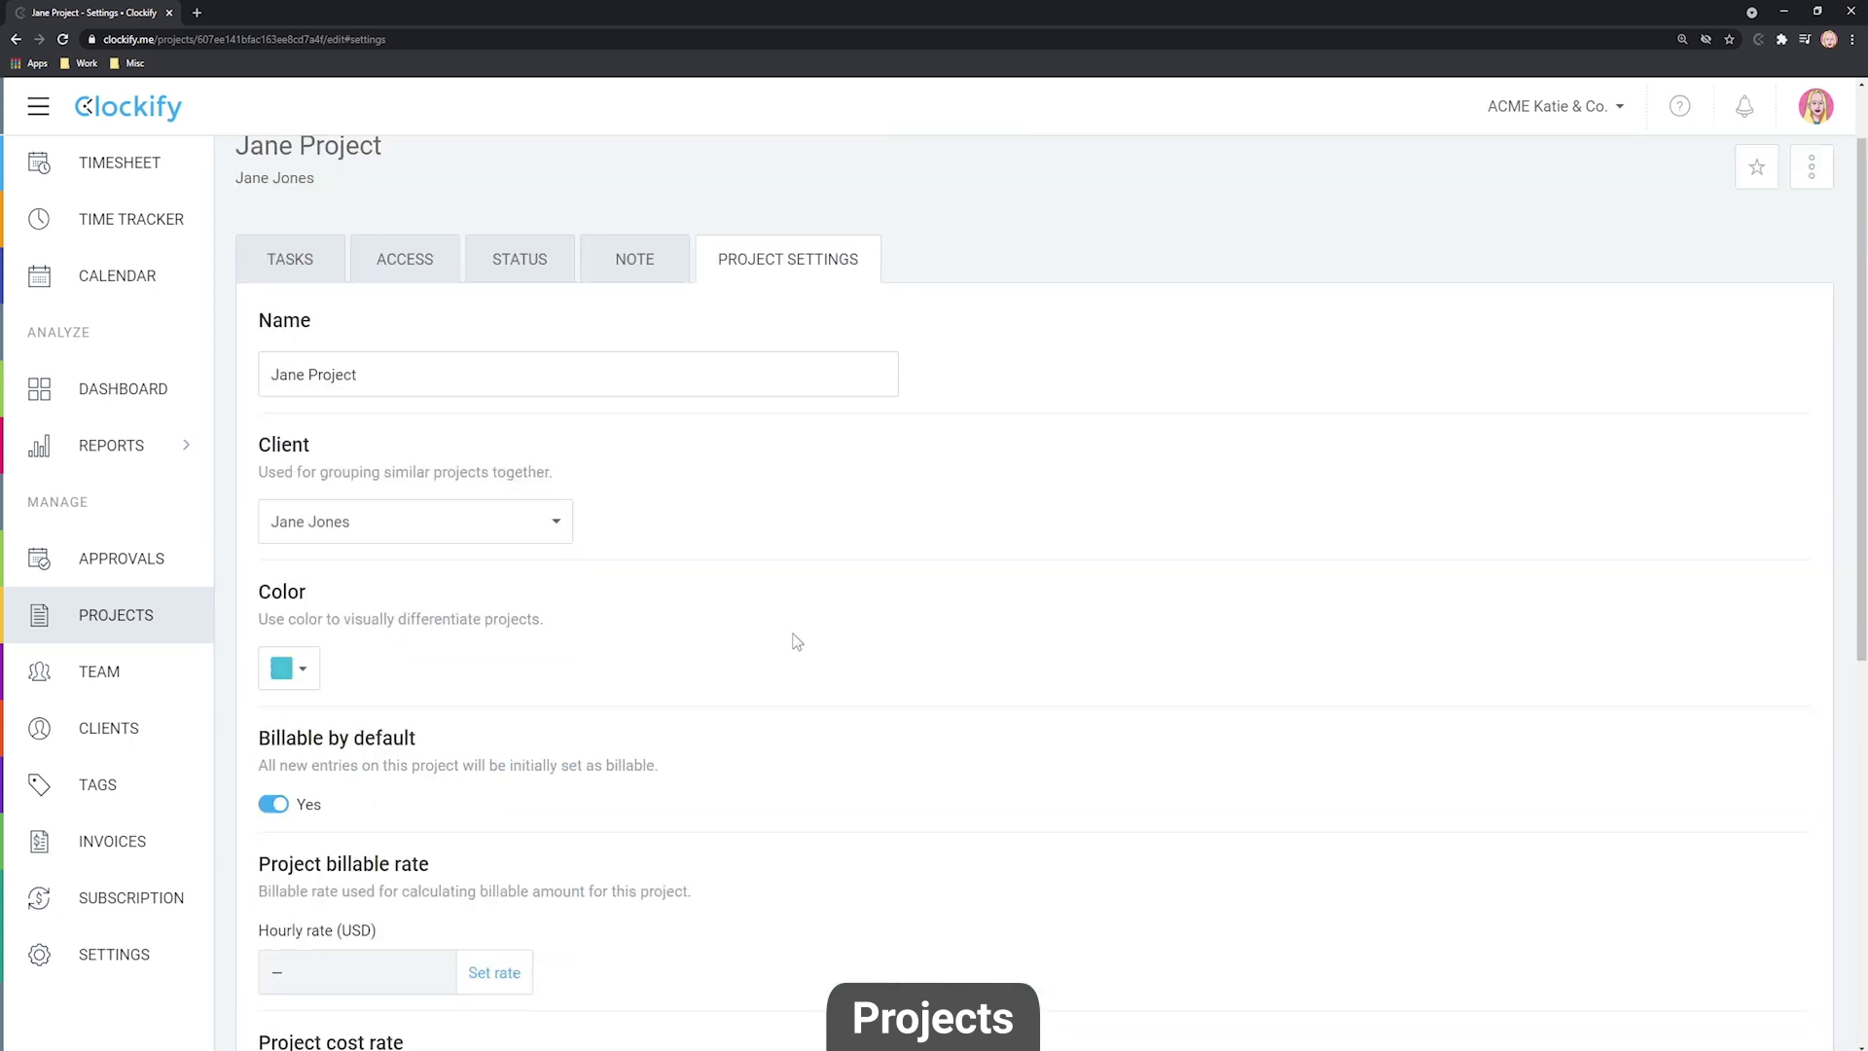
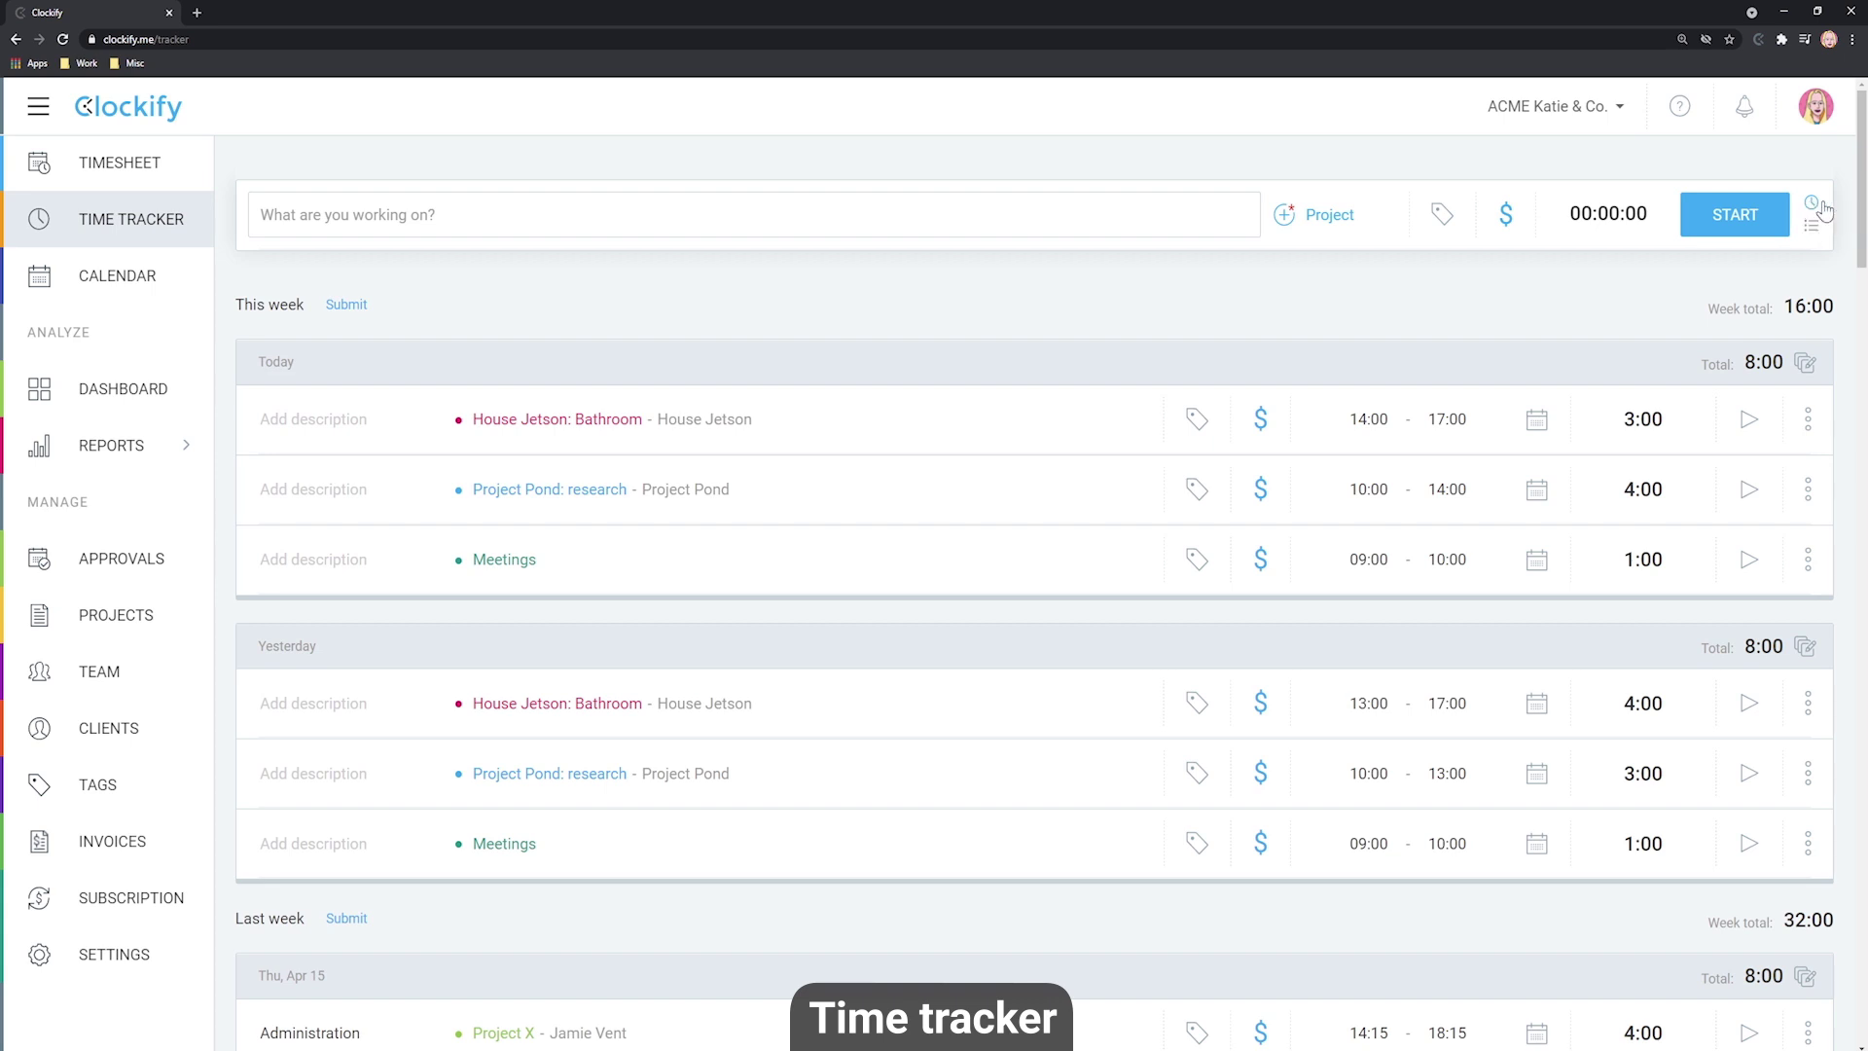
Time a short 0:01 'Logo design' entry for Jane Project tagged design
left_click(964, 209)
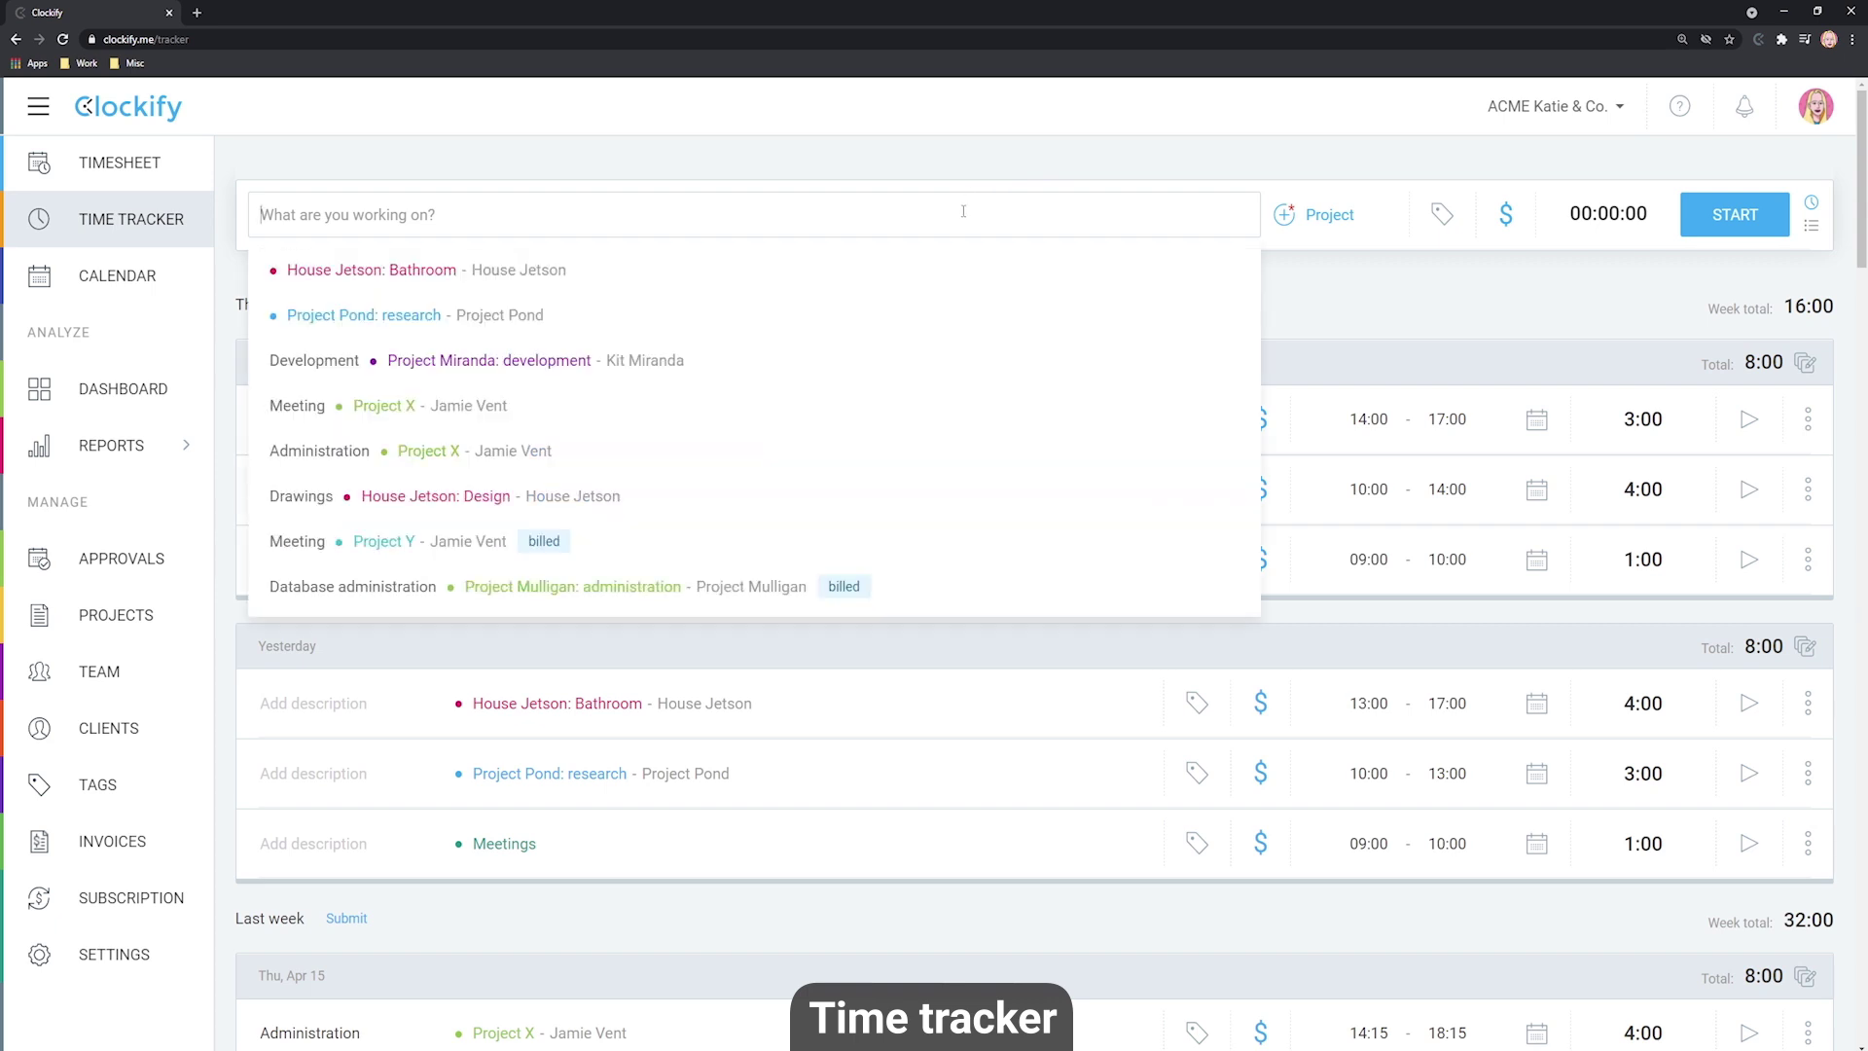
type("Logo")
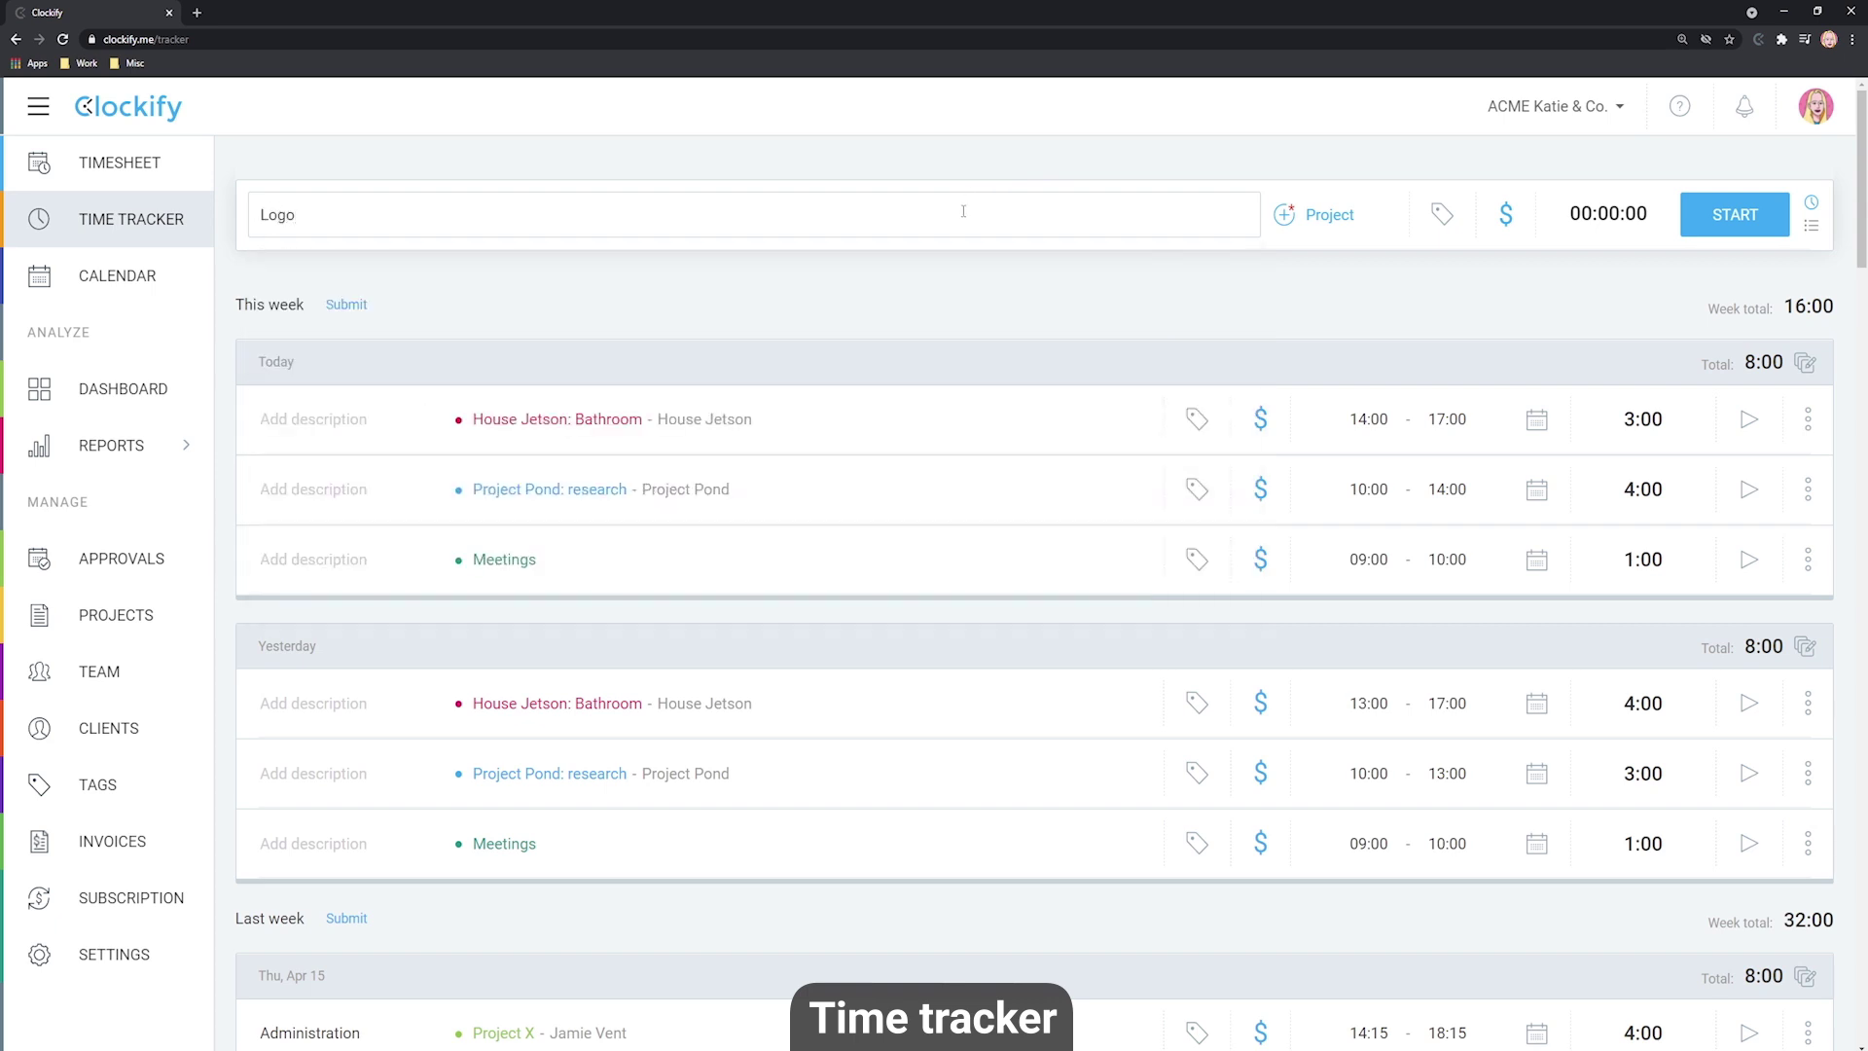
type(" design")
left_click(1326, 216)
left_click(1343, 387)
left_click(1440, 208)
left_click(1249, 578)
left_click(1608, 308)
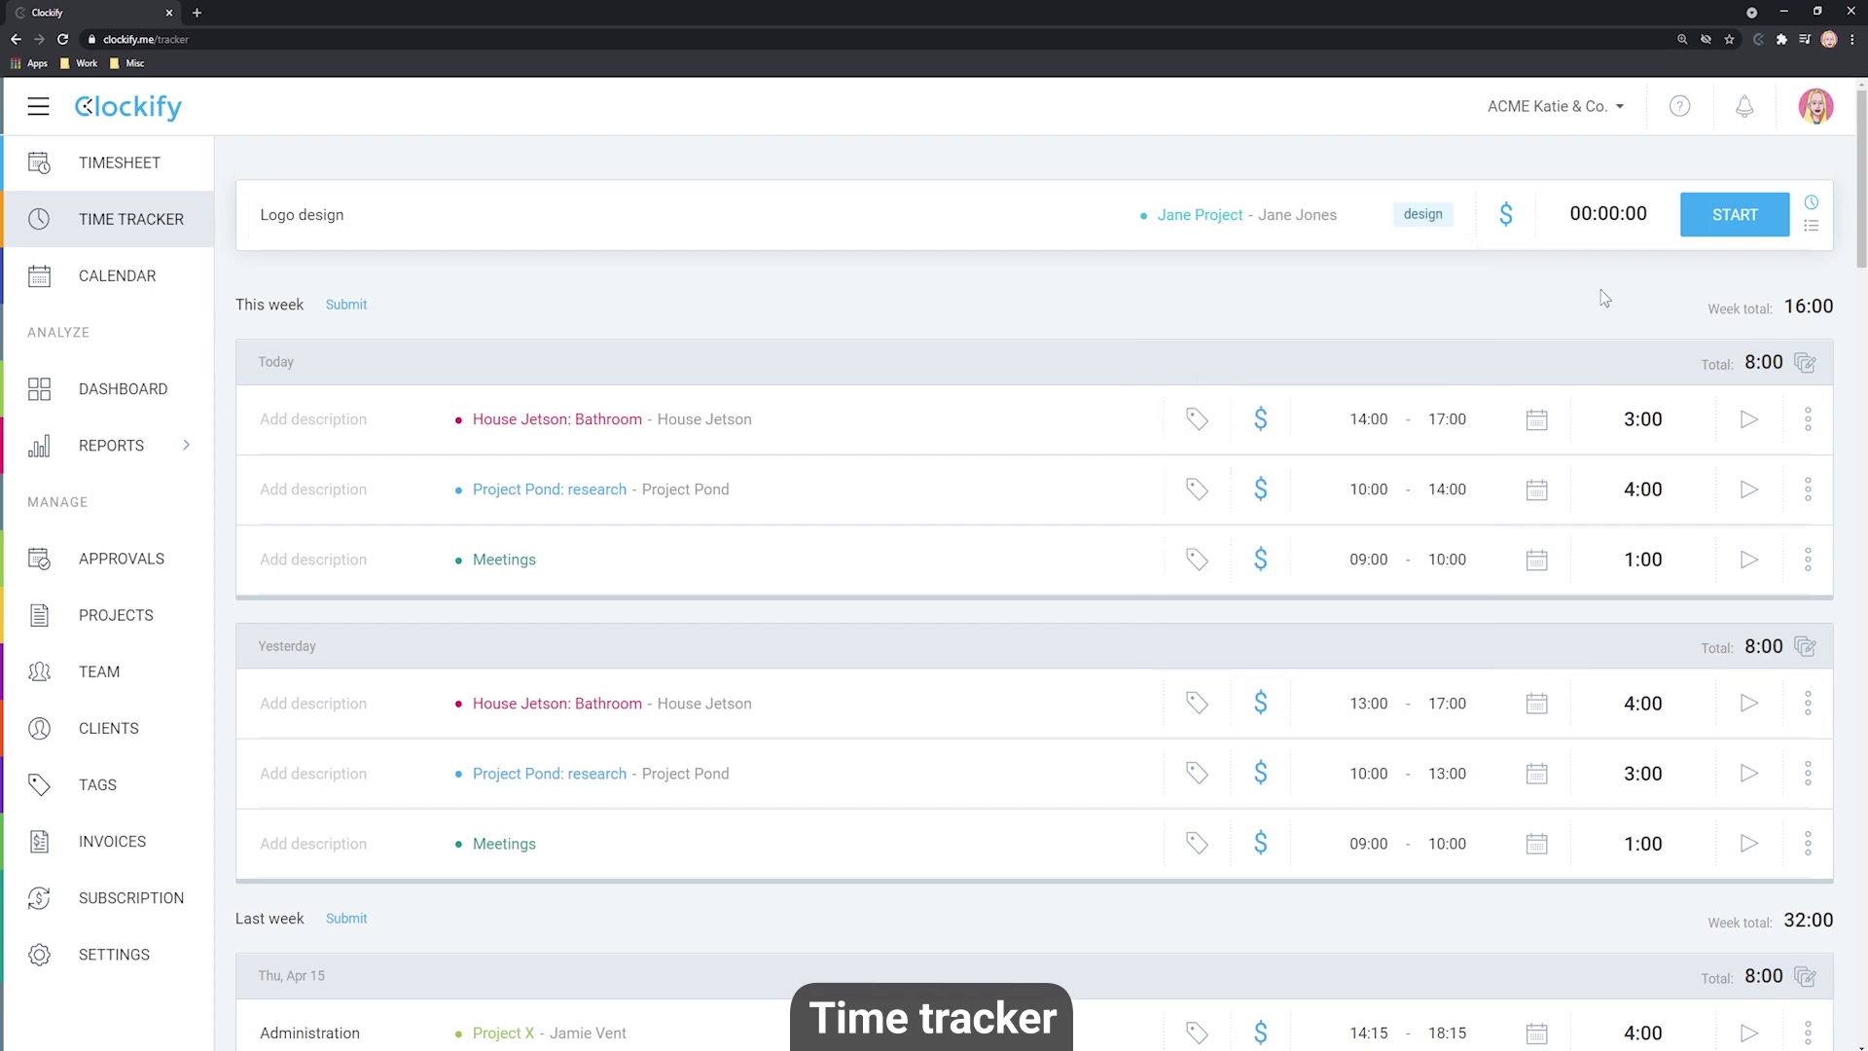
left_click(1718, 216)
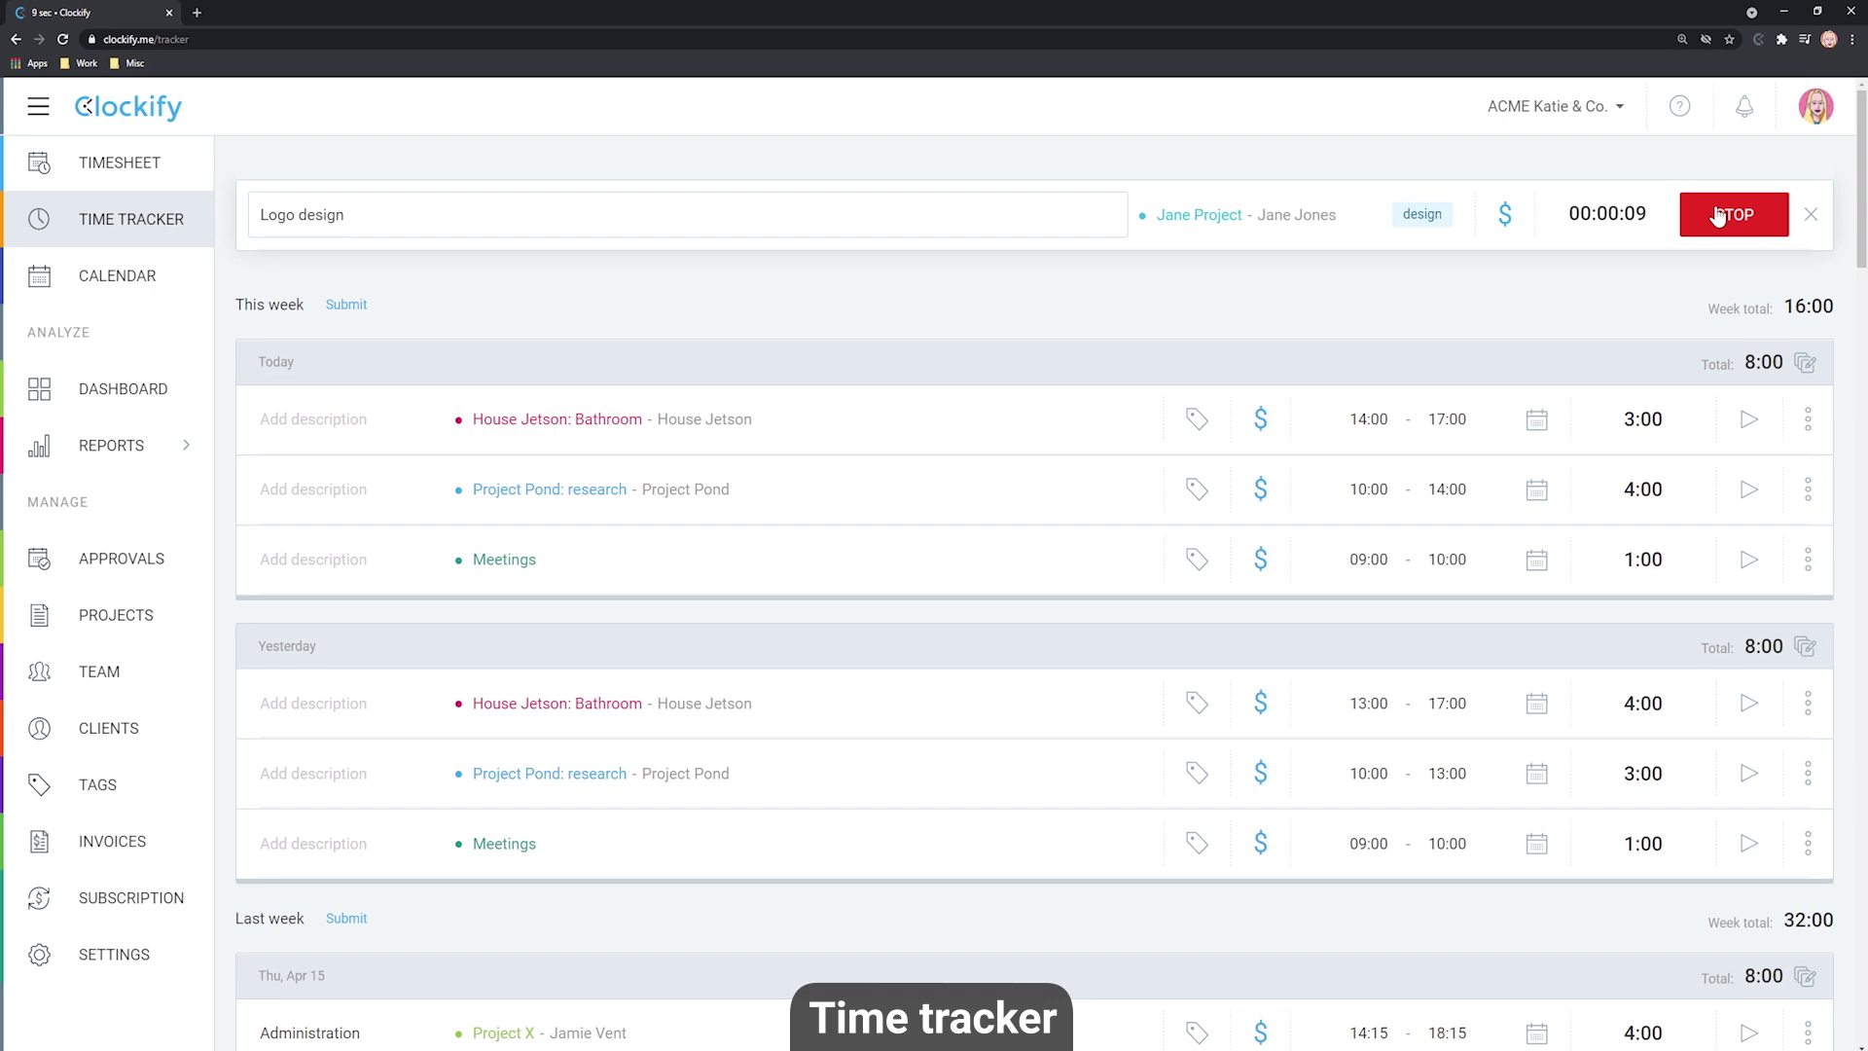
left_click(1718, 216)
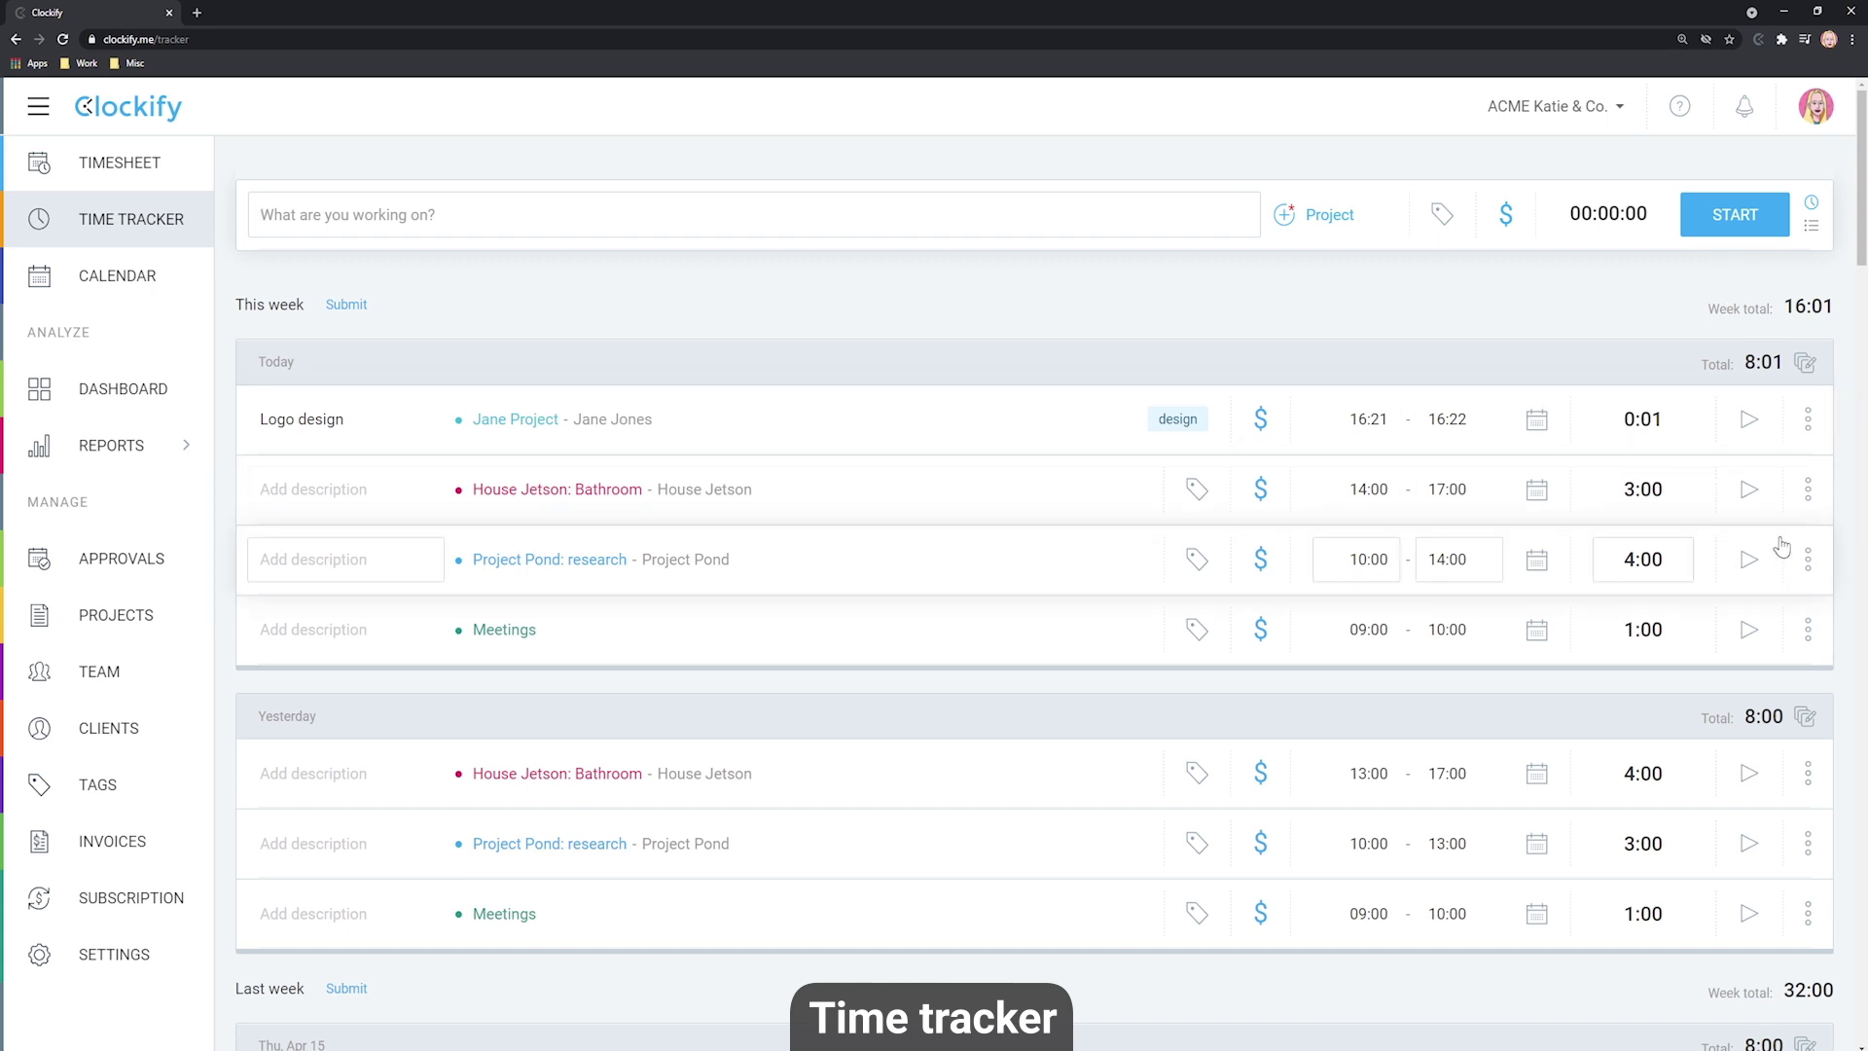
Resume the Logo design timer and stop it, adding a second 0:01 entry
left_click(1749, 423)
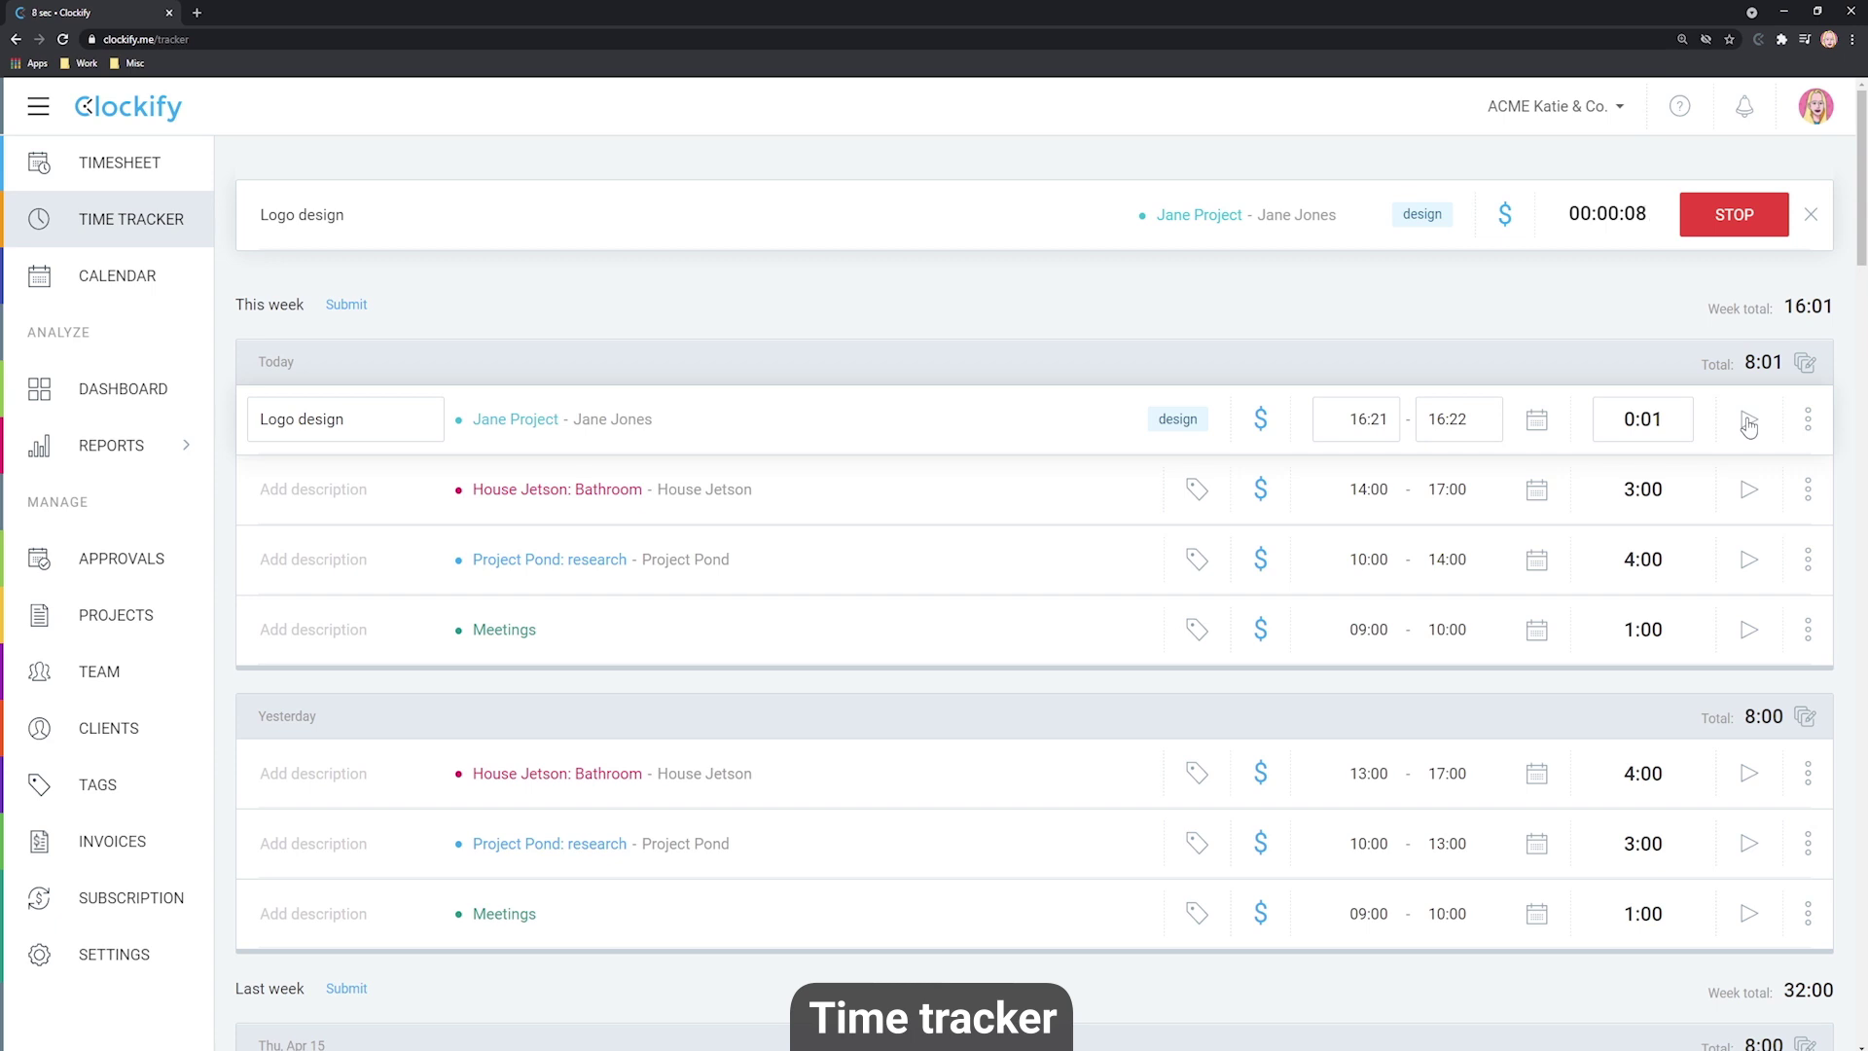
left_click(1737, 220)
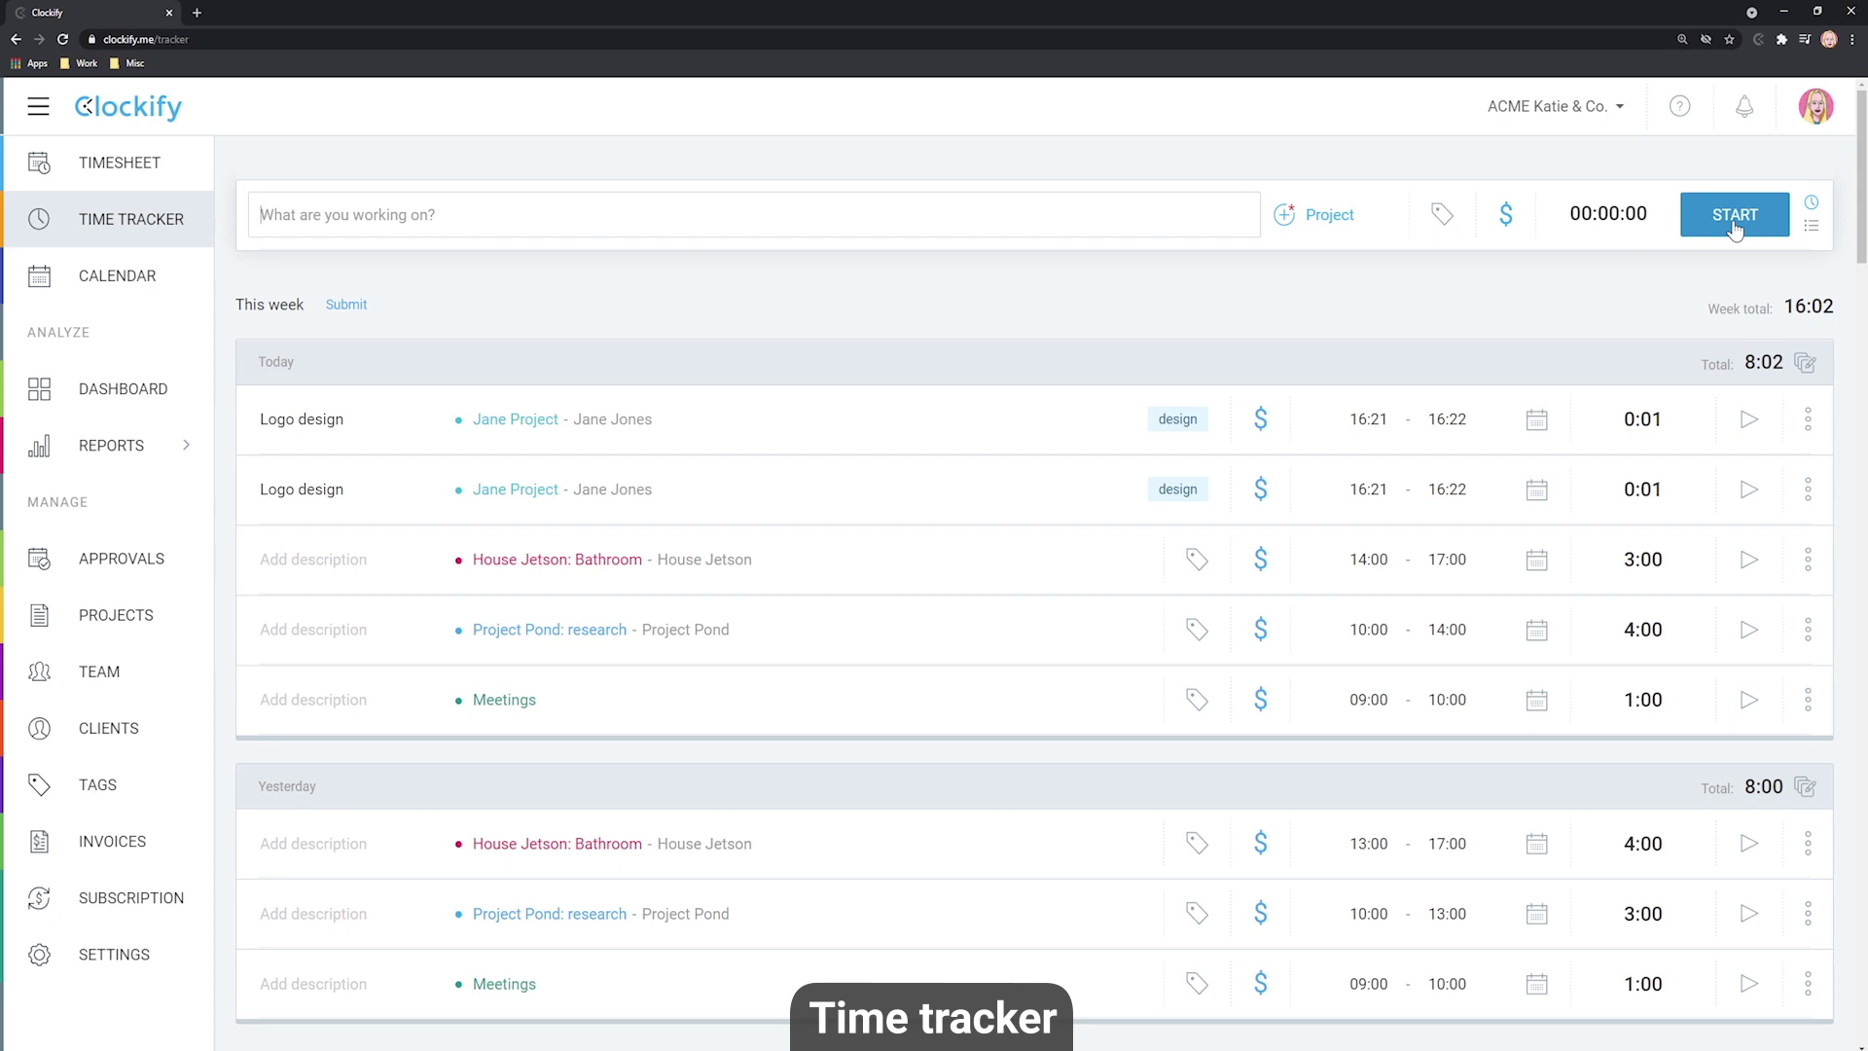
In manual mode, describe a 'Website design' entry for Jane Project tagged design
left_click(1813, 231)
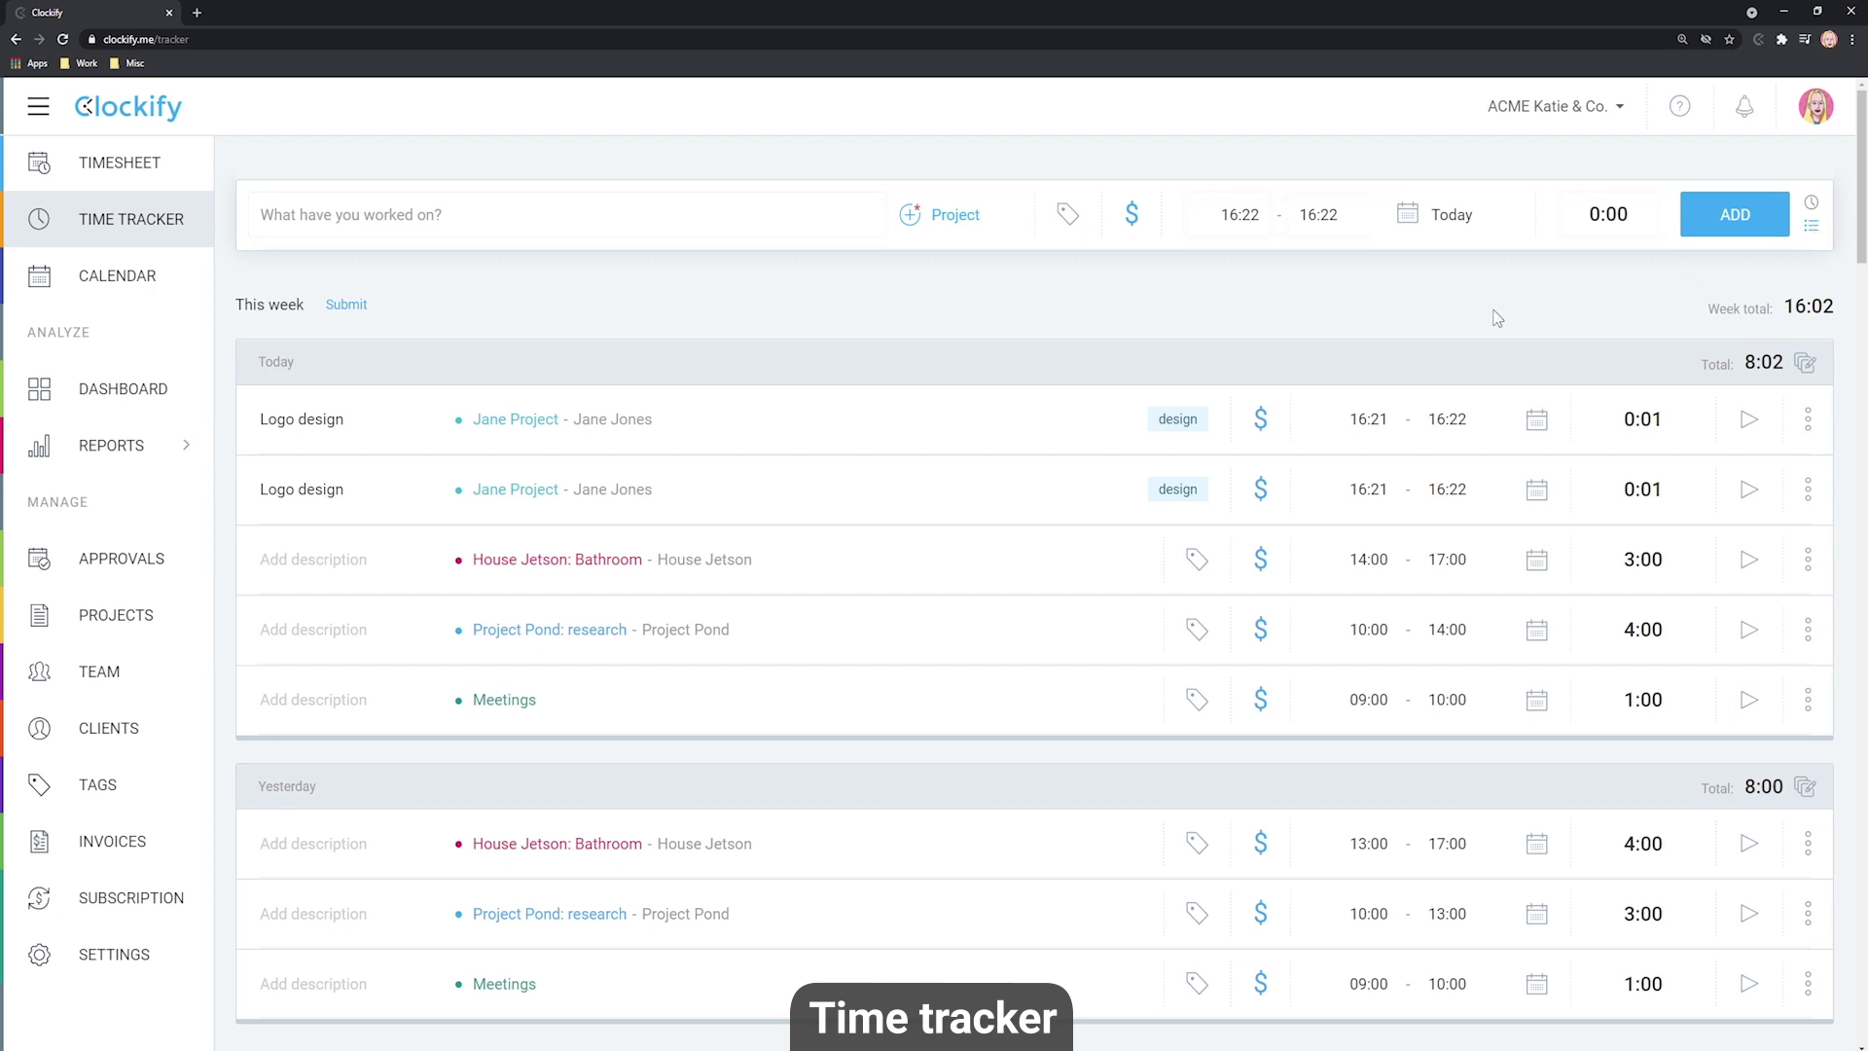
left_click(606, 204)
type("Website design")
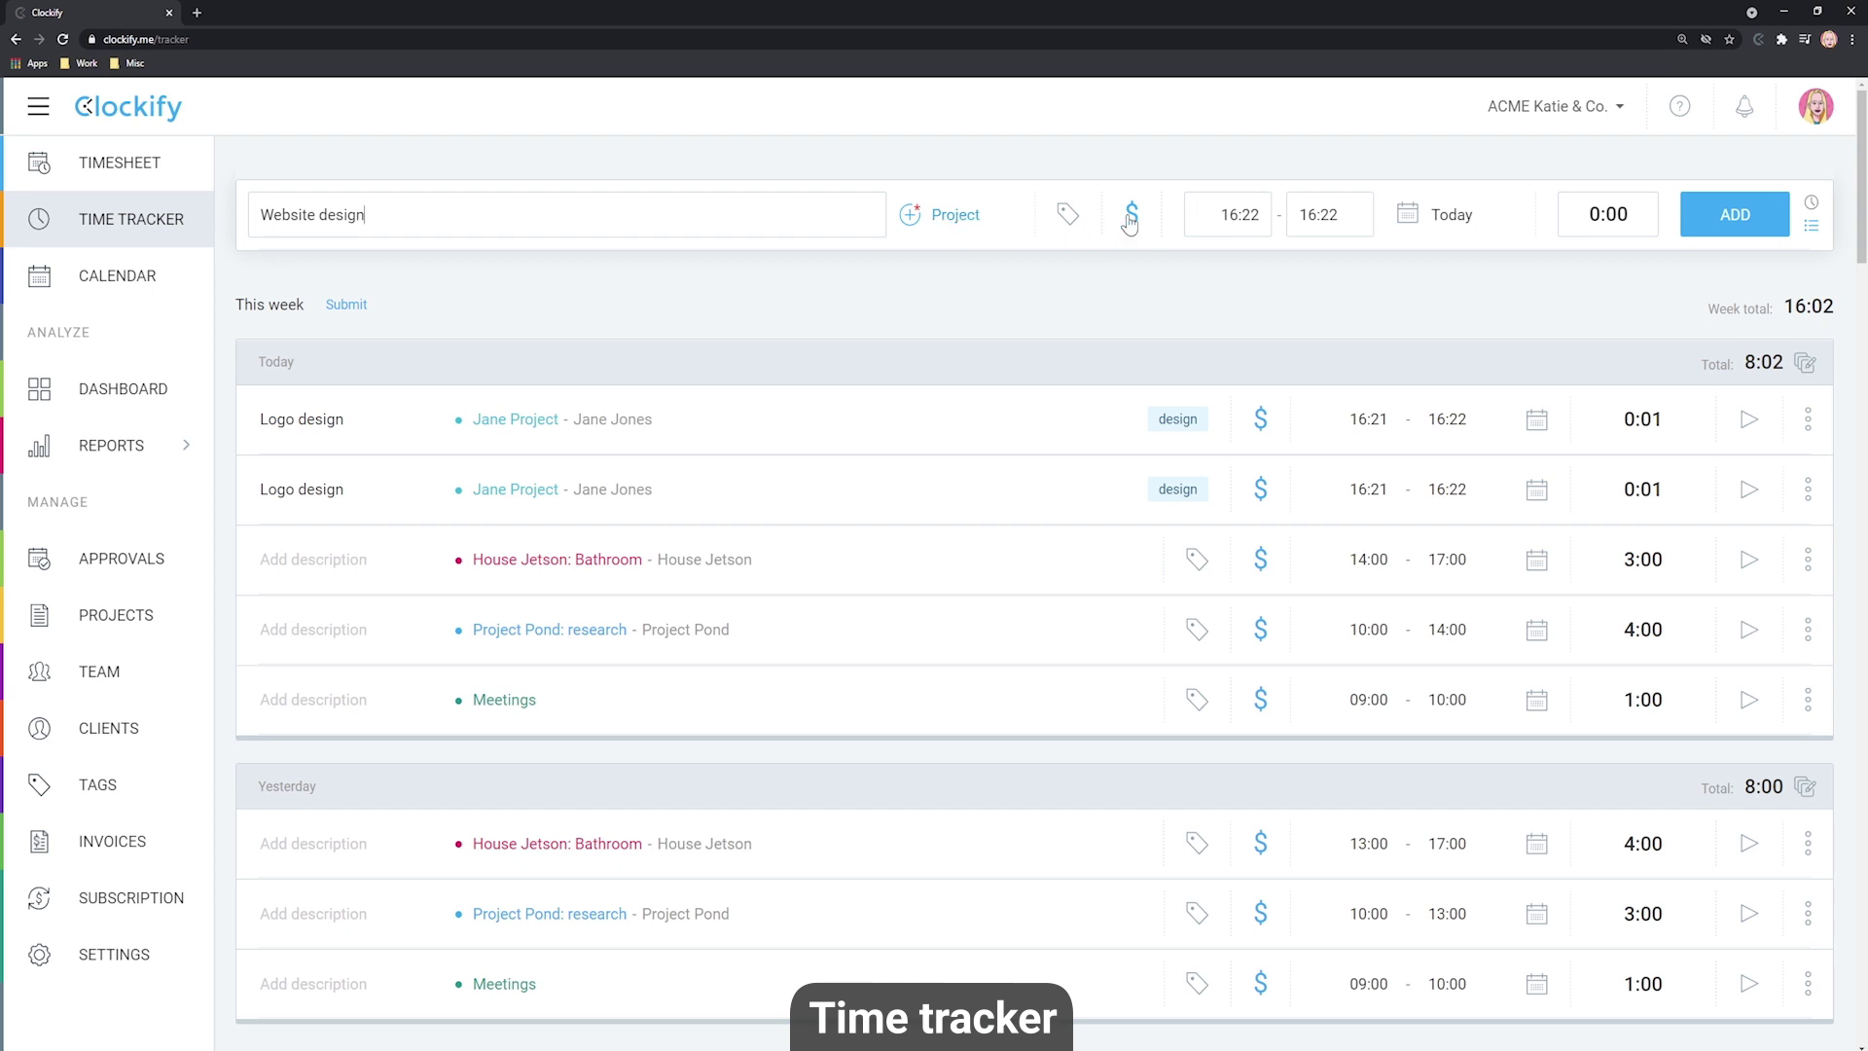
left_click(969, 224)
left_click(983, 374)
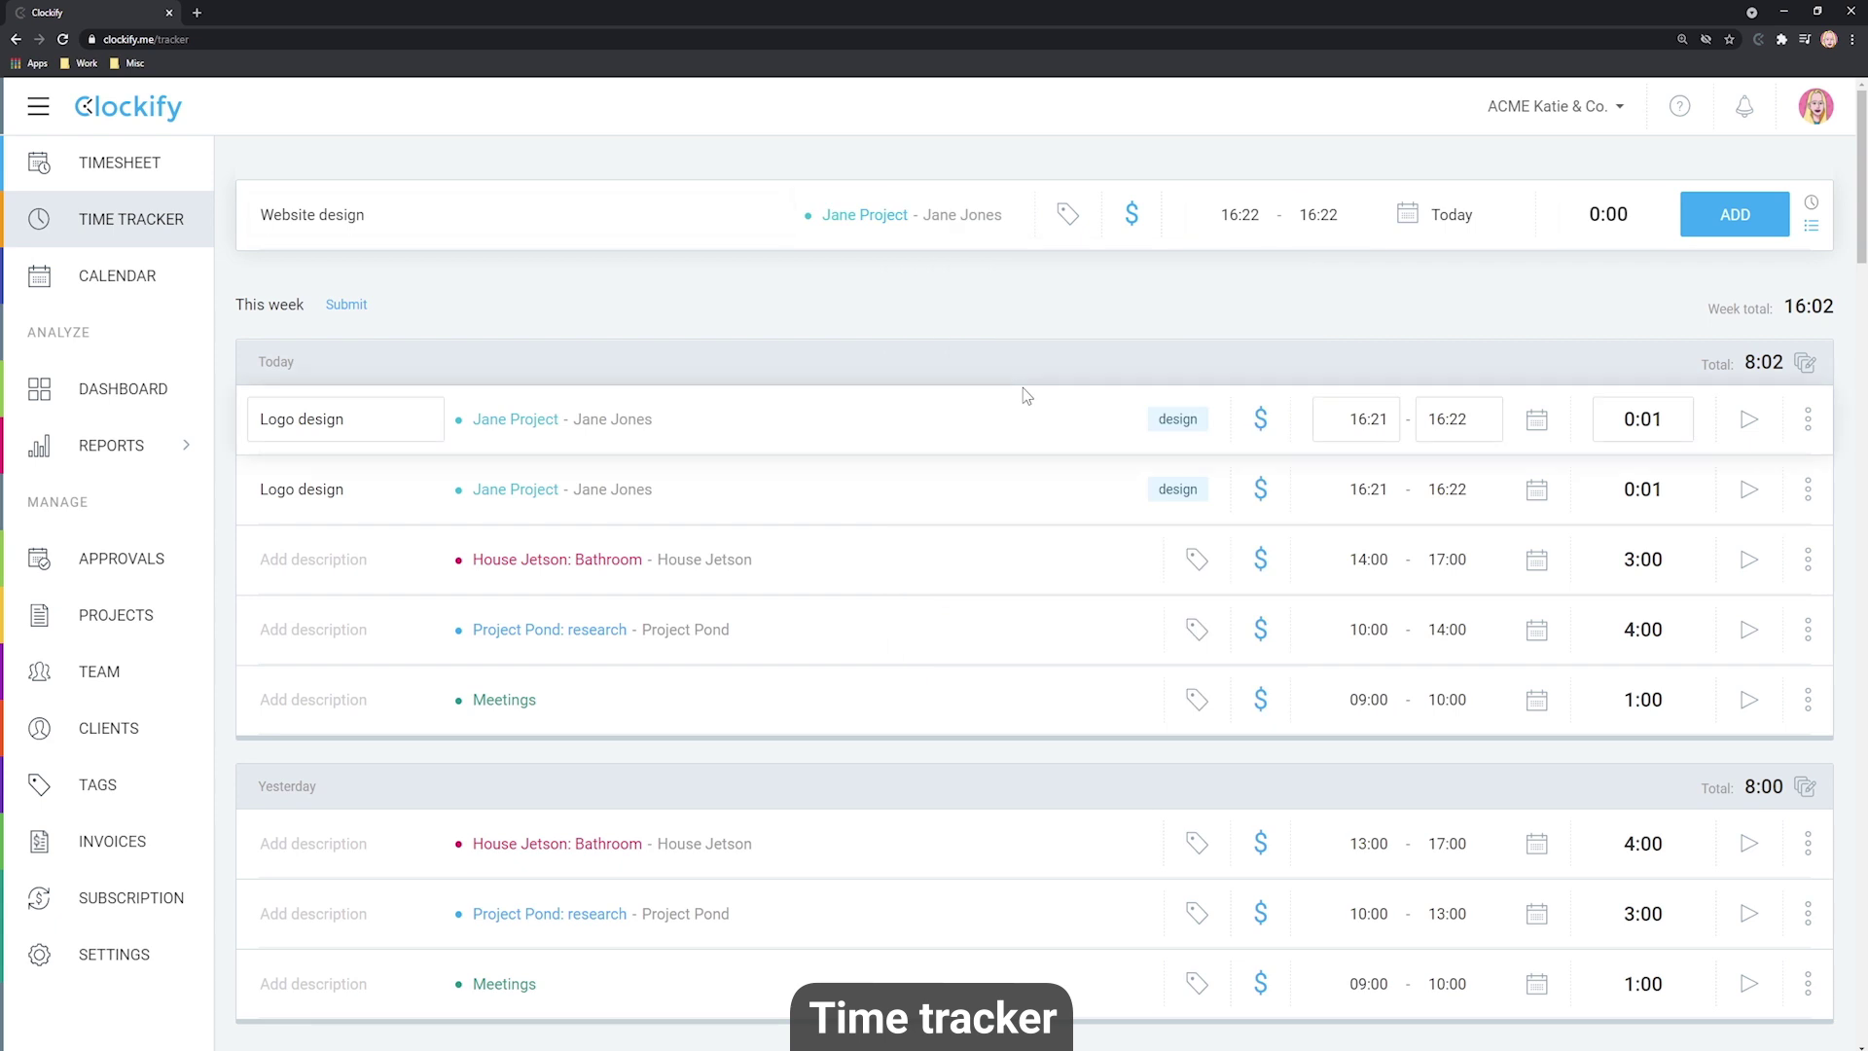
left_click(1067, 216)
left_click(1095, 575)
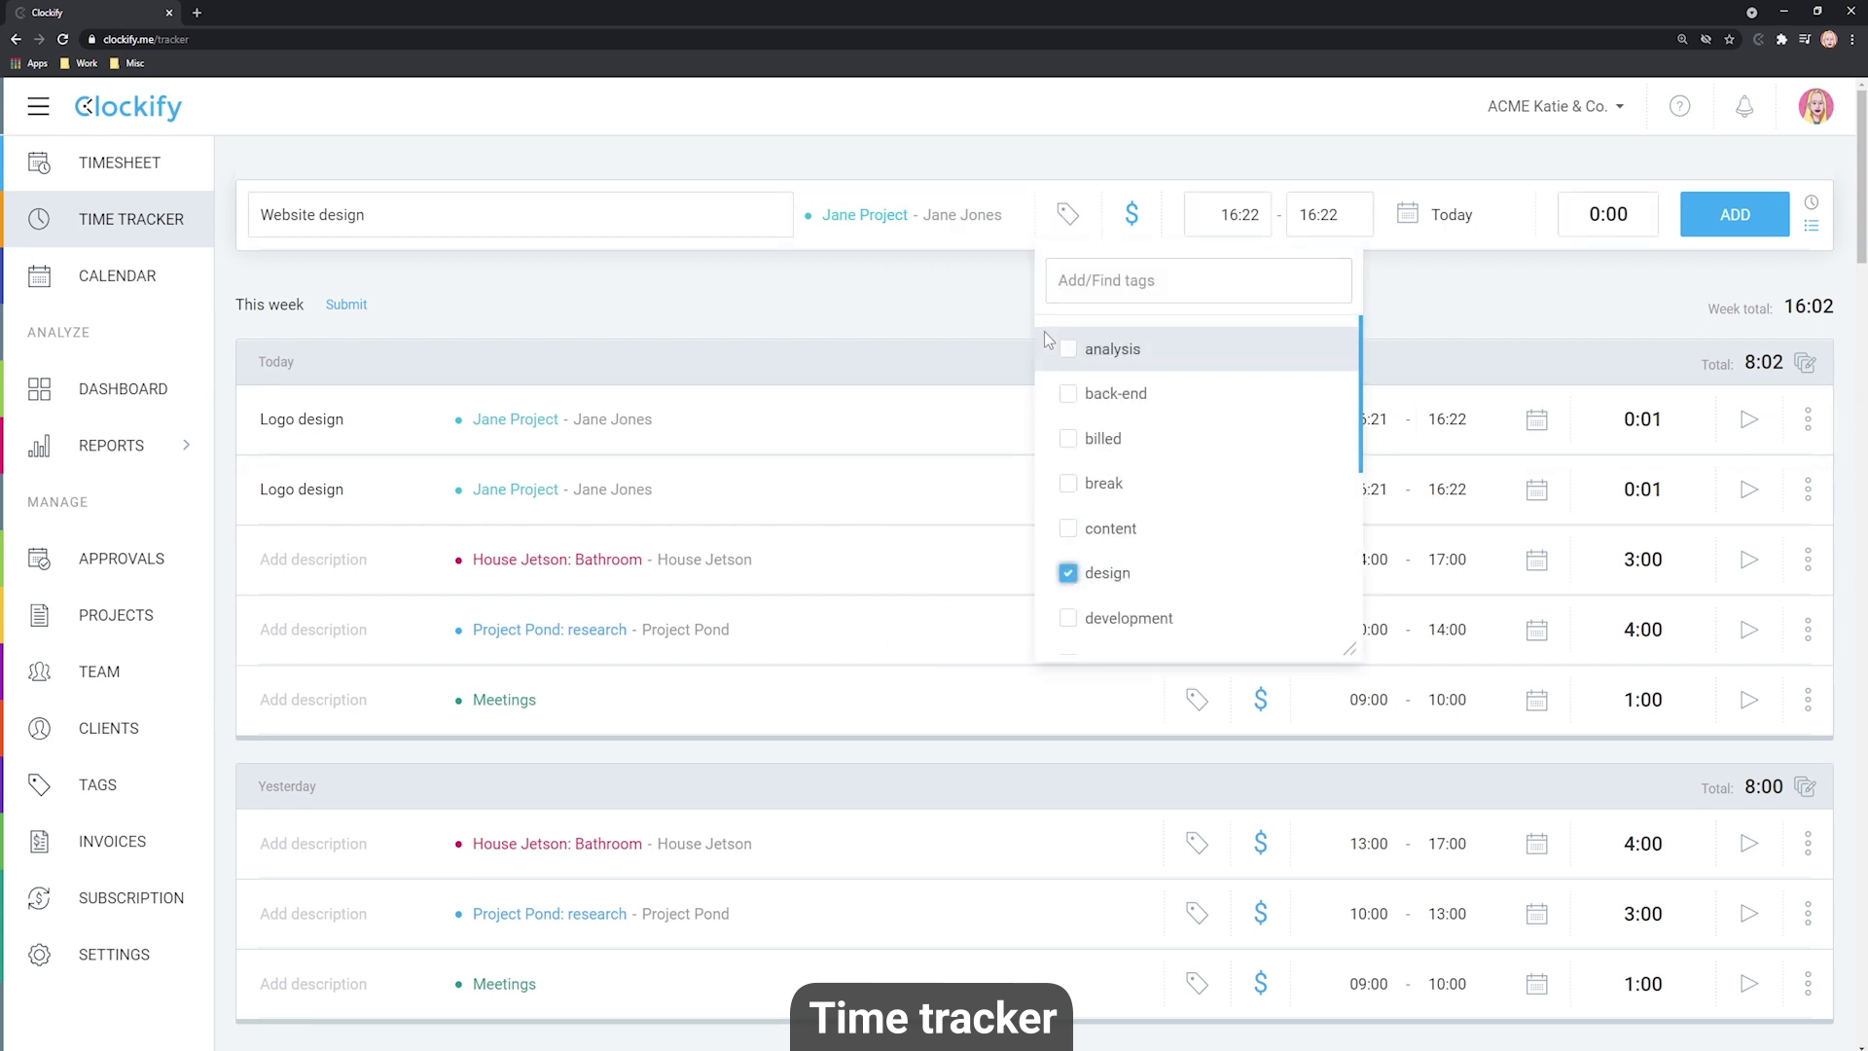
left_click(956, 284)
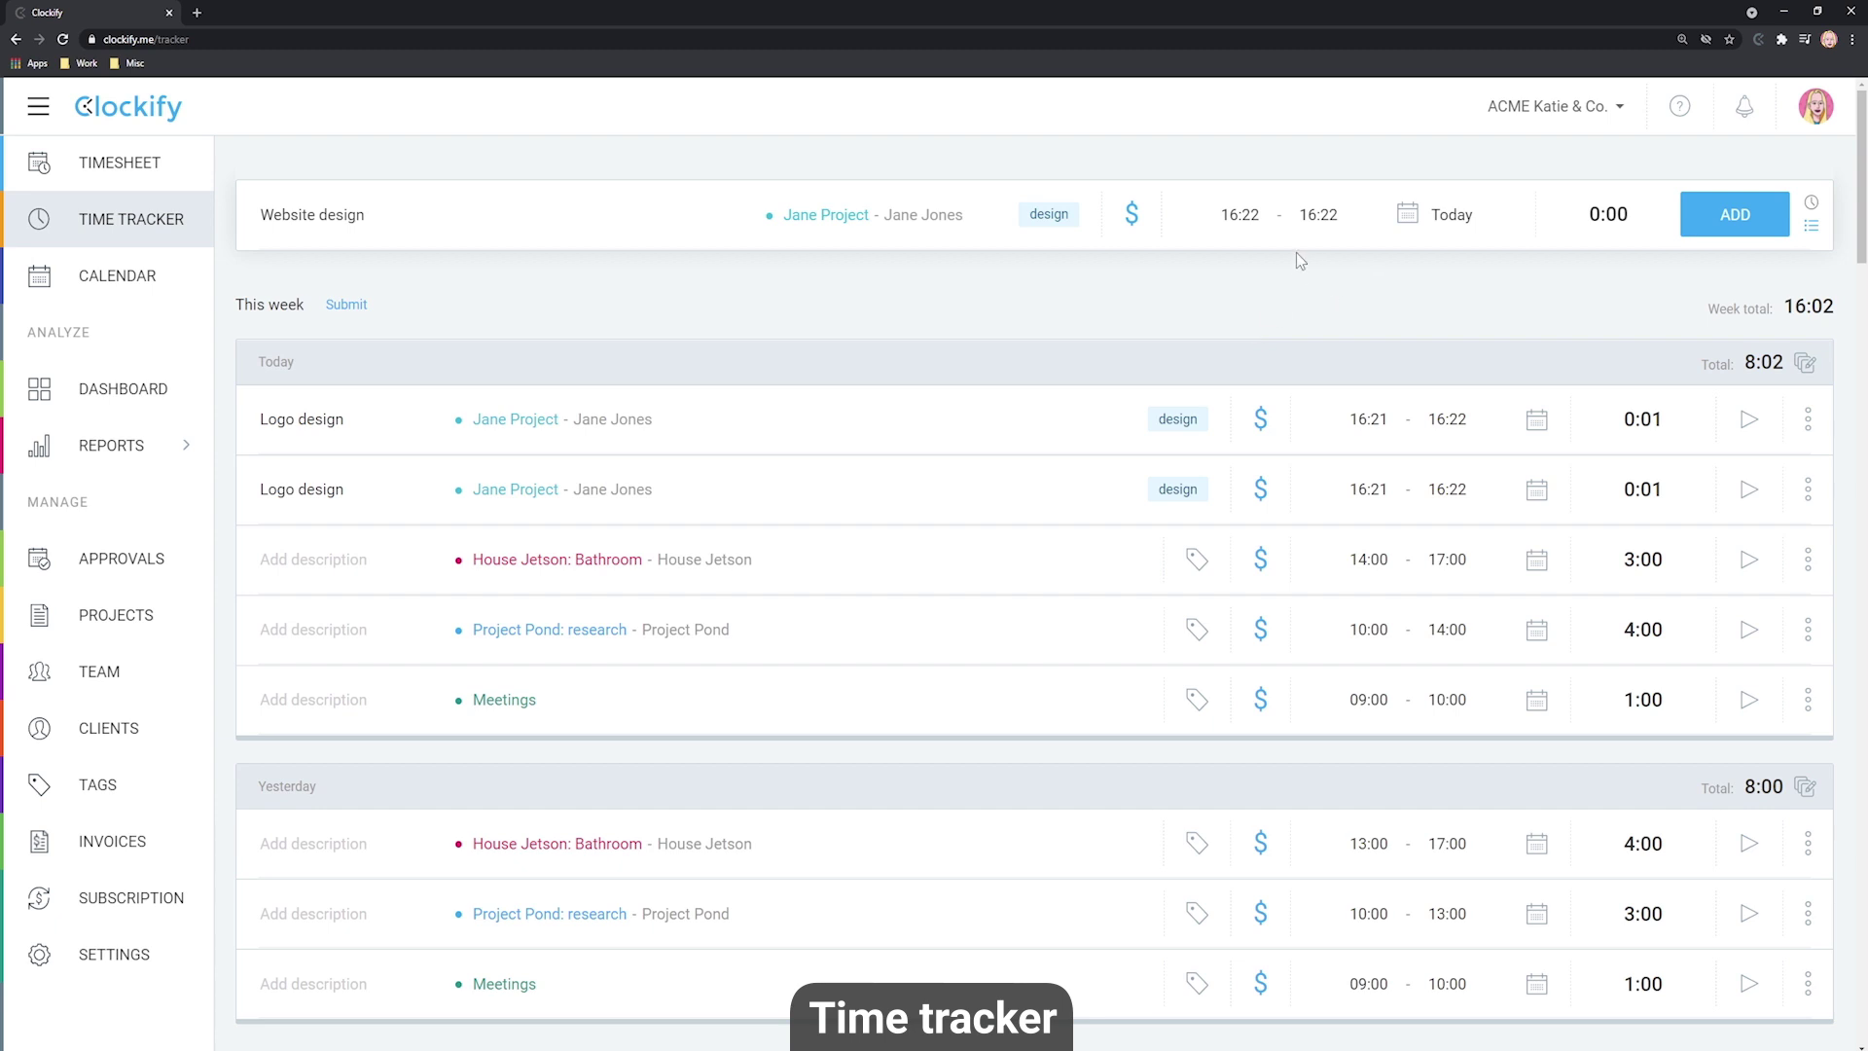
Give the entry a 1h duration dated April 19 and add it
left_click(1265, 216)
left_click(1357, 213)
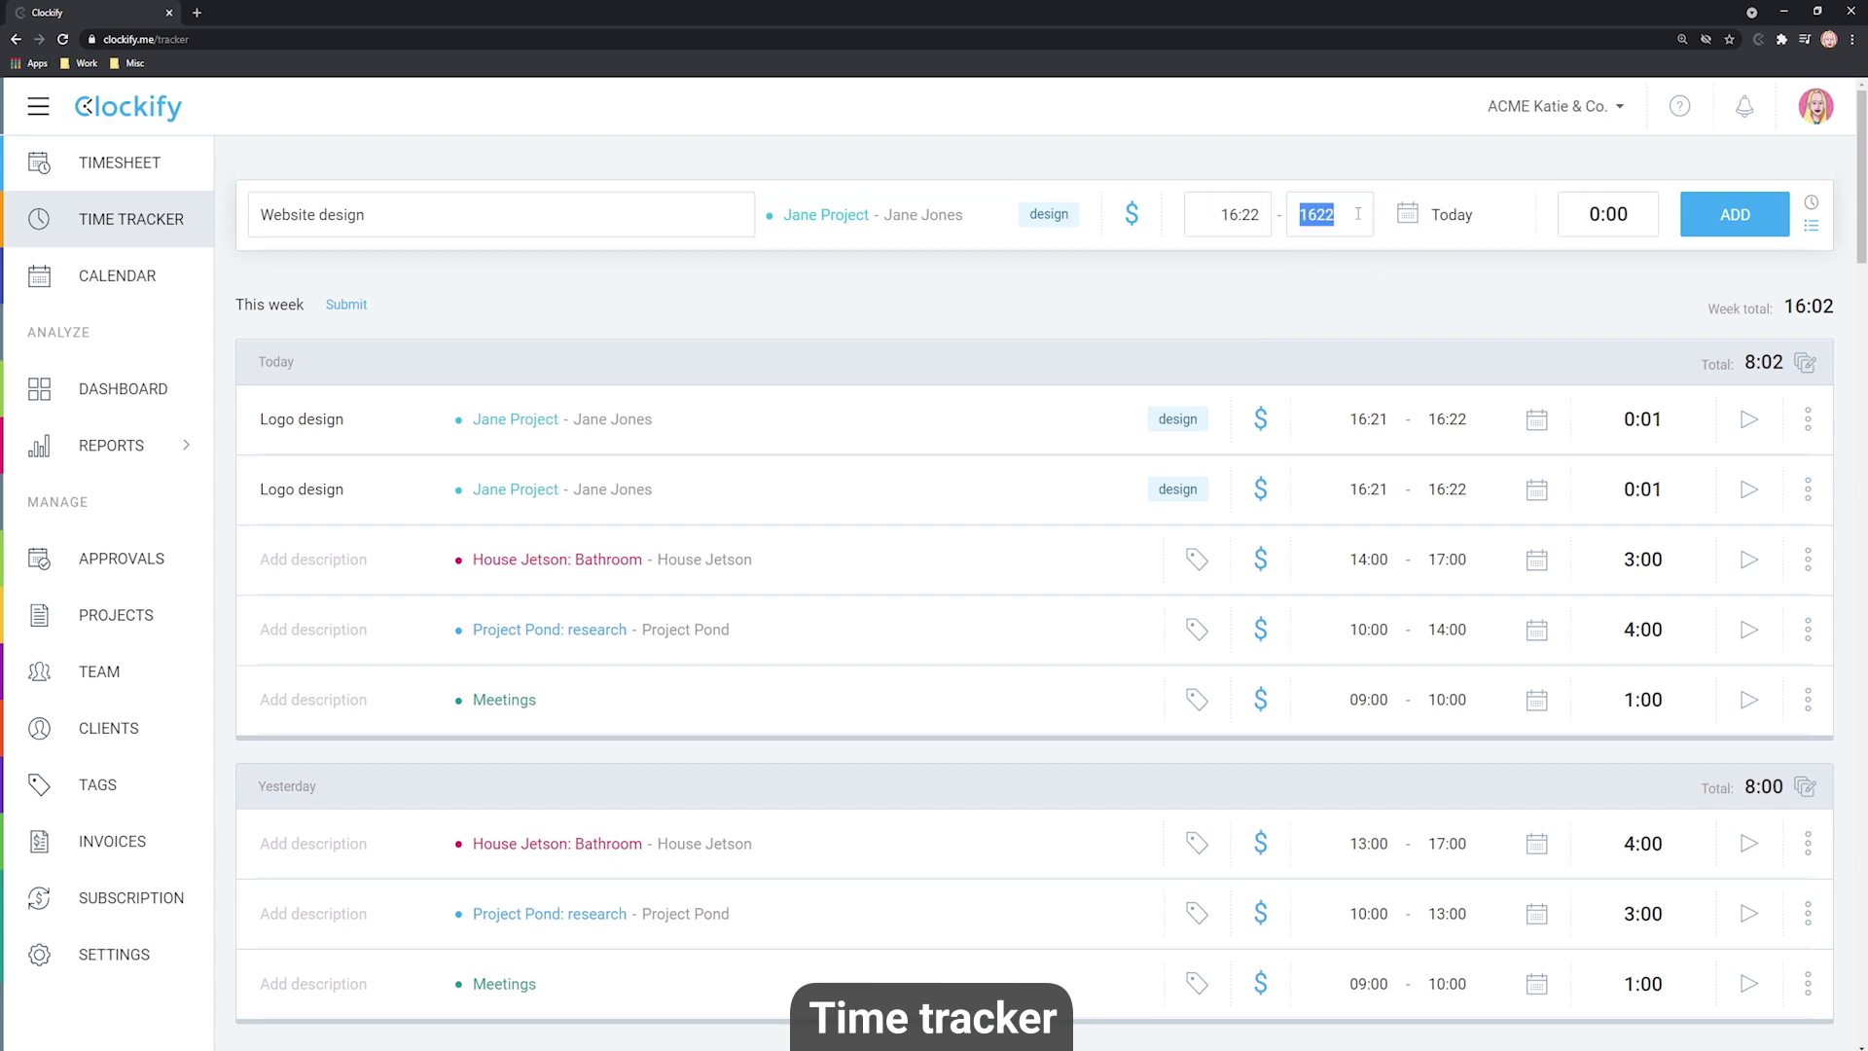
left_click(1597, 225)
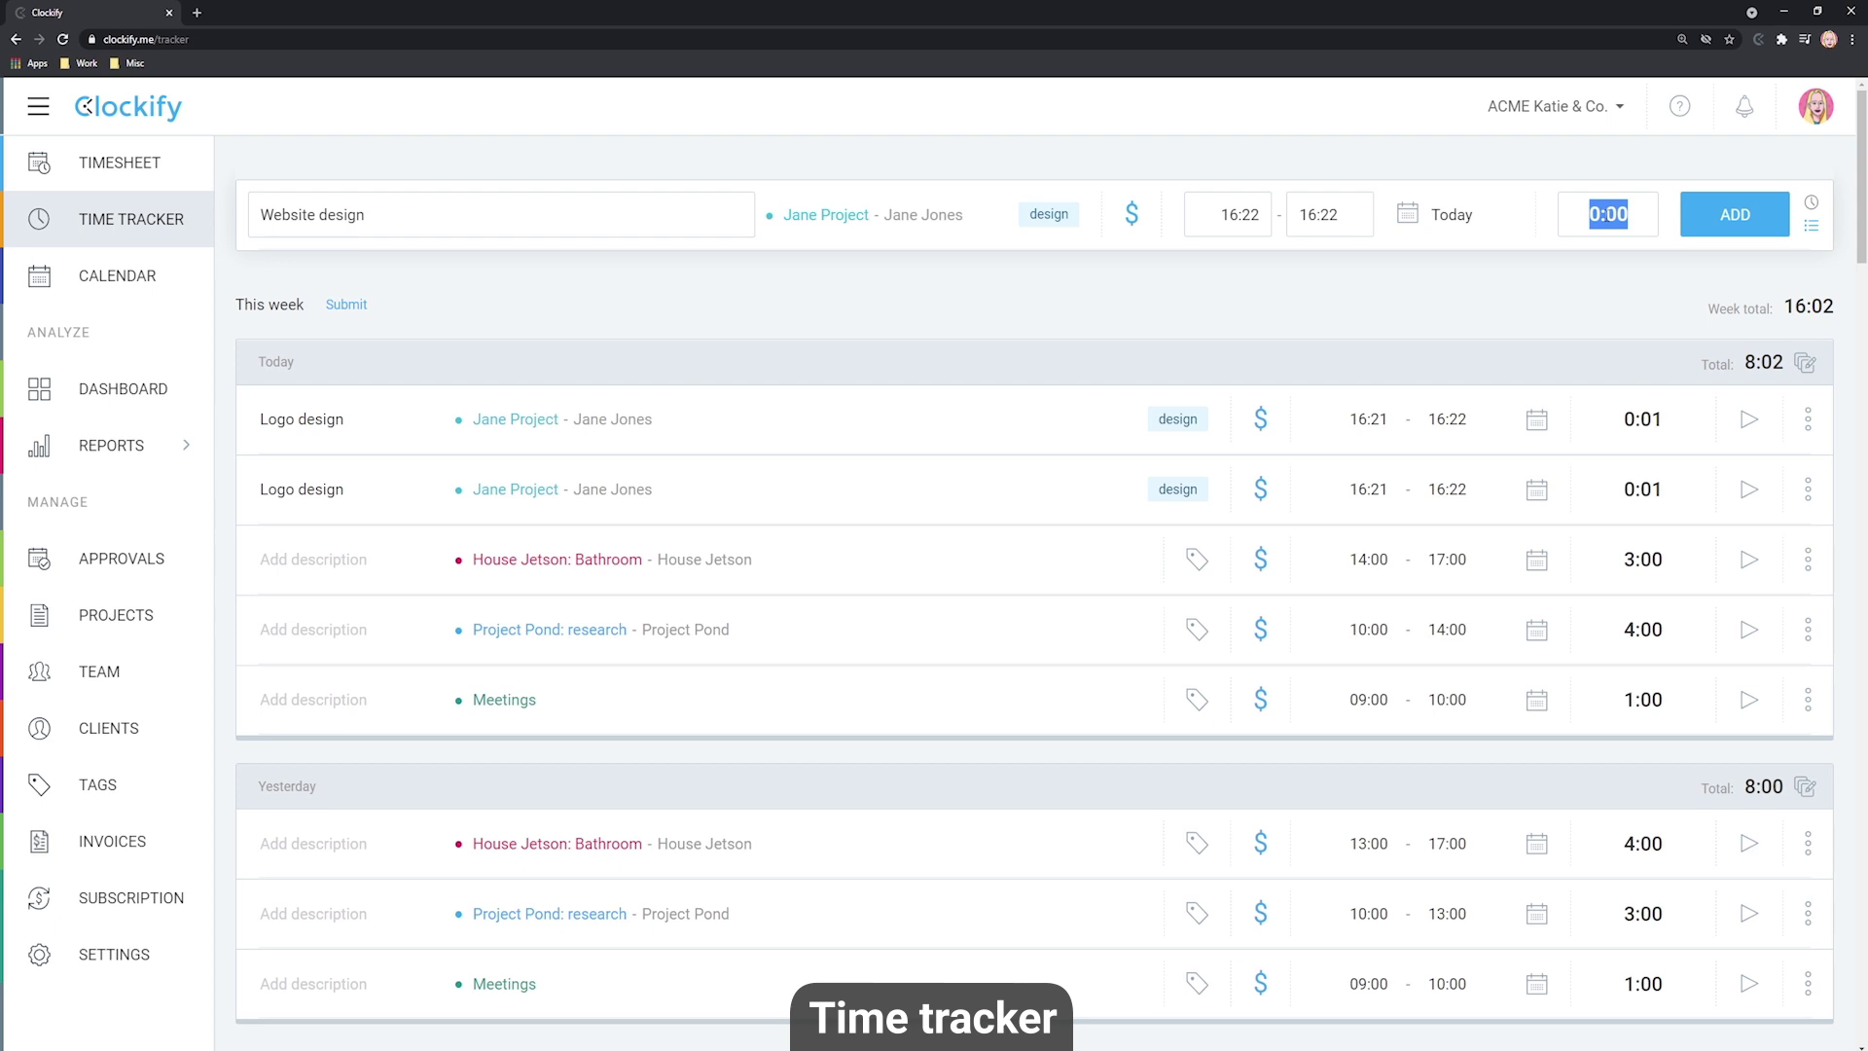
type("1h")
key("Return")
left_click(1429, 210)
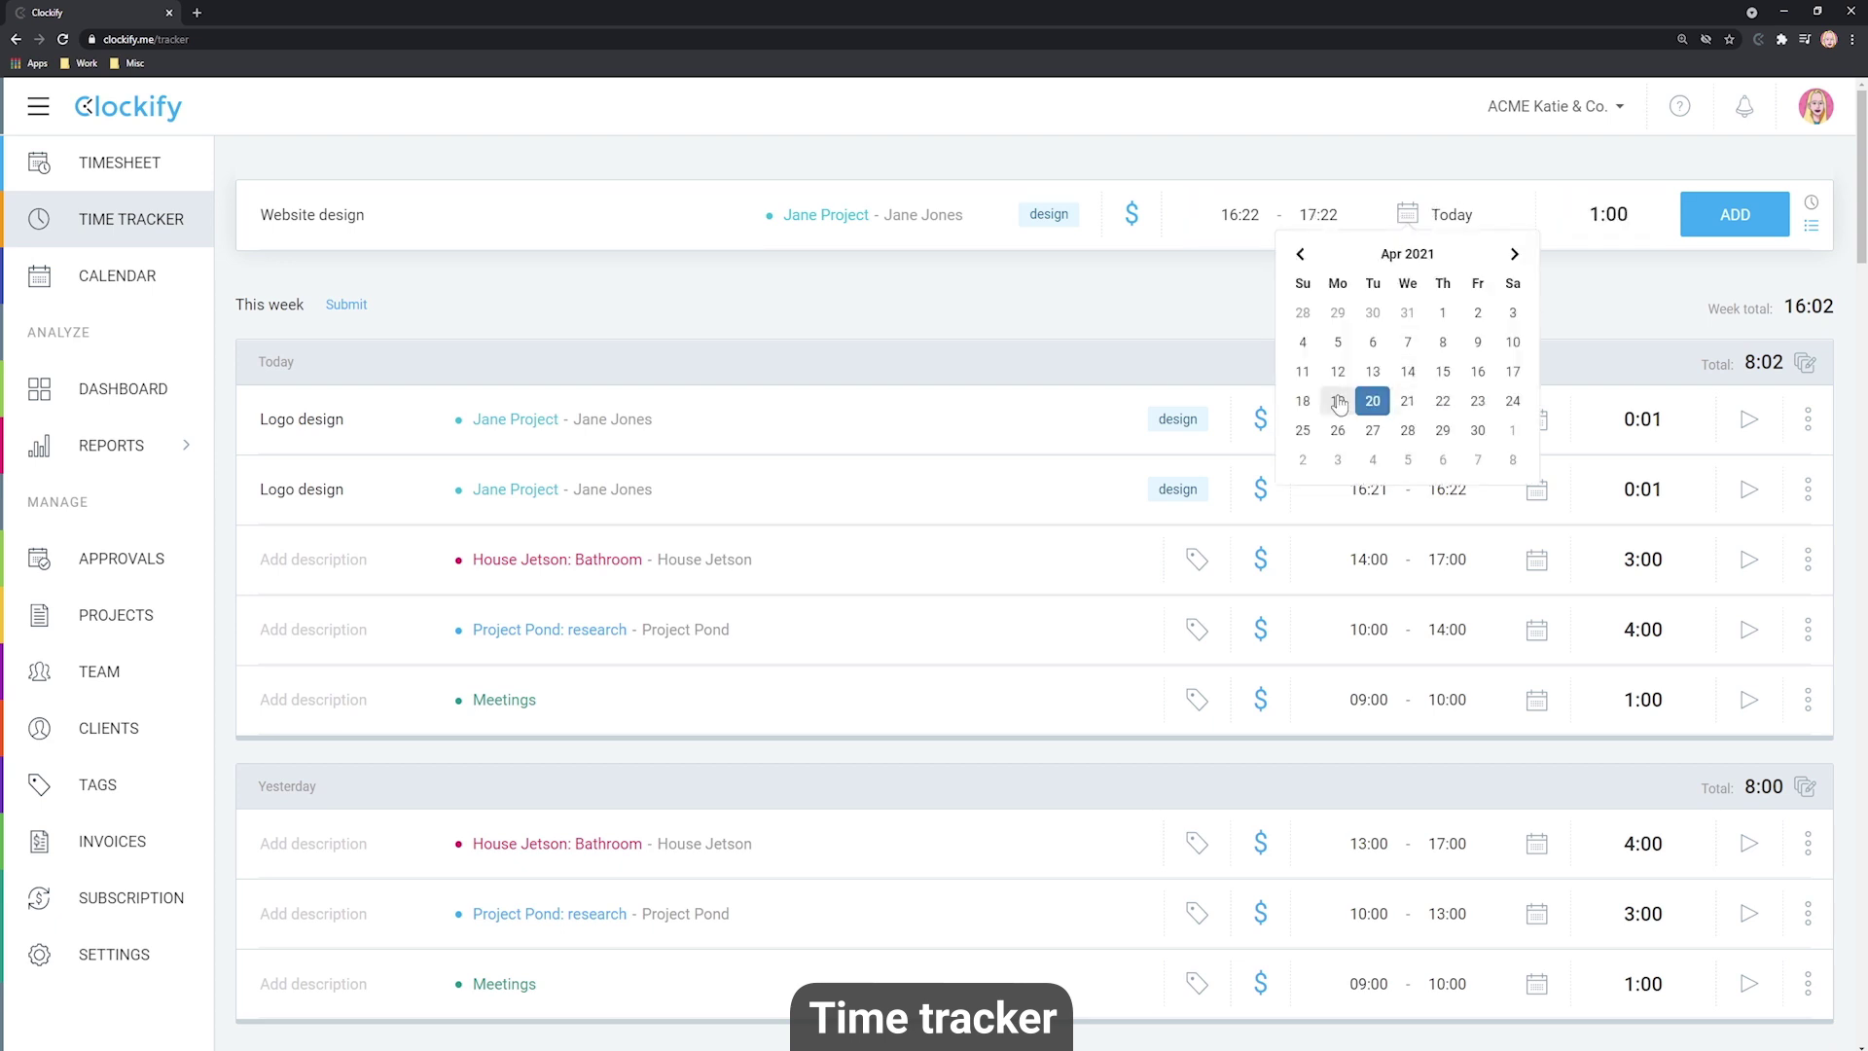
left_click(1339, 401)
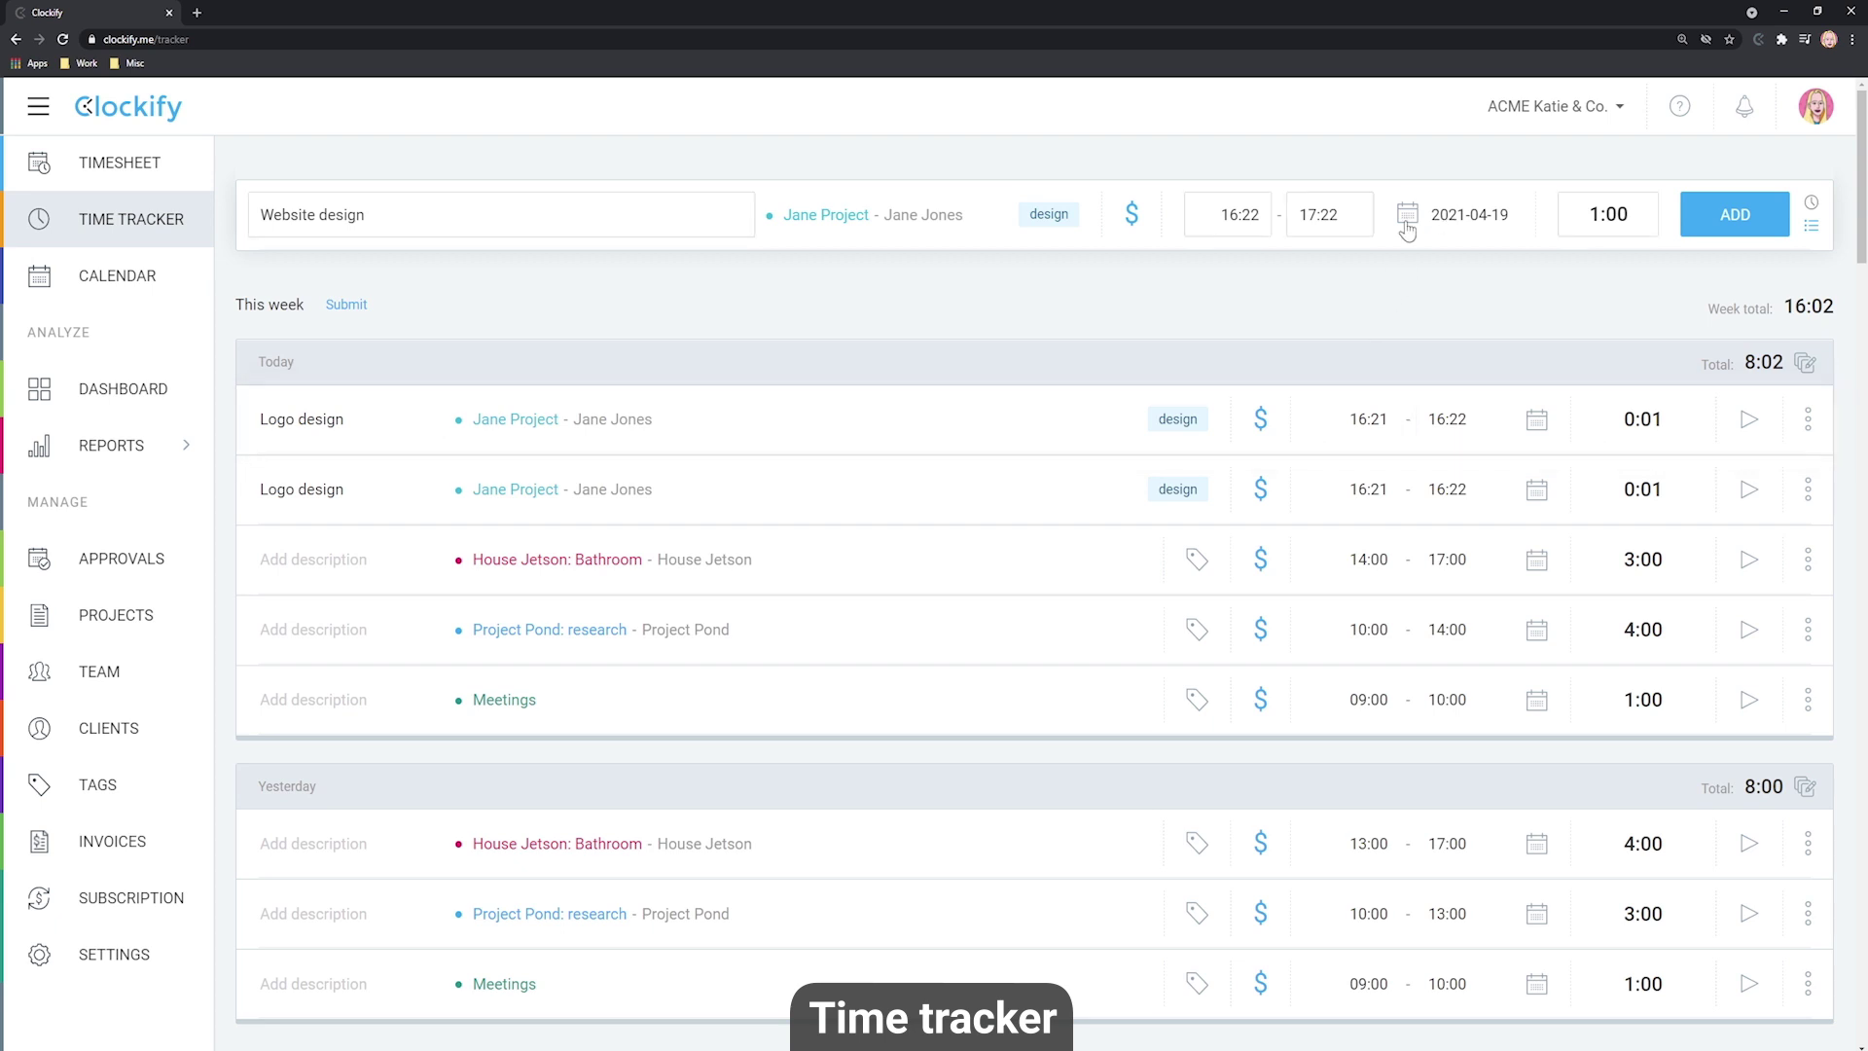
left_click(1719, 223)
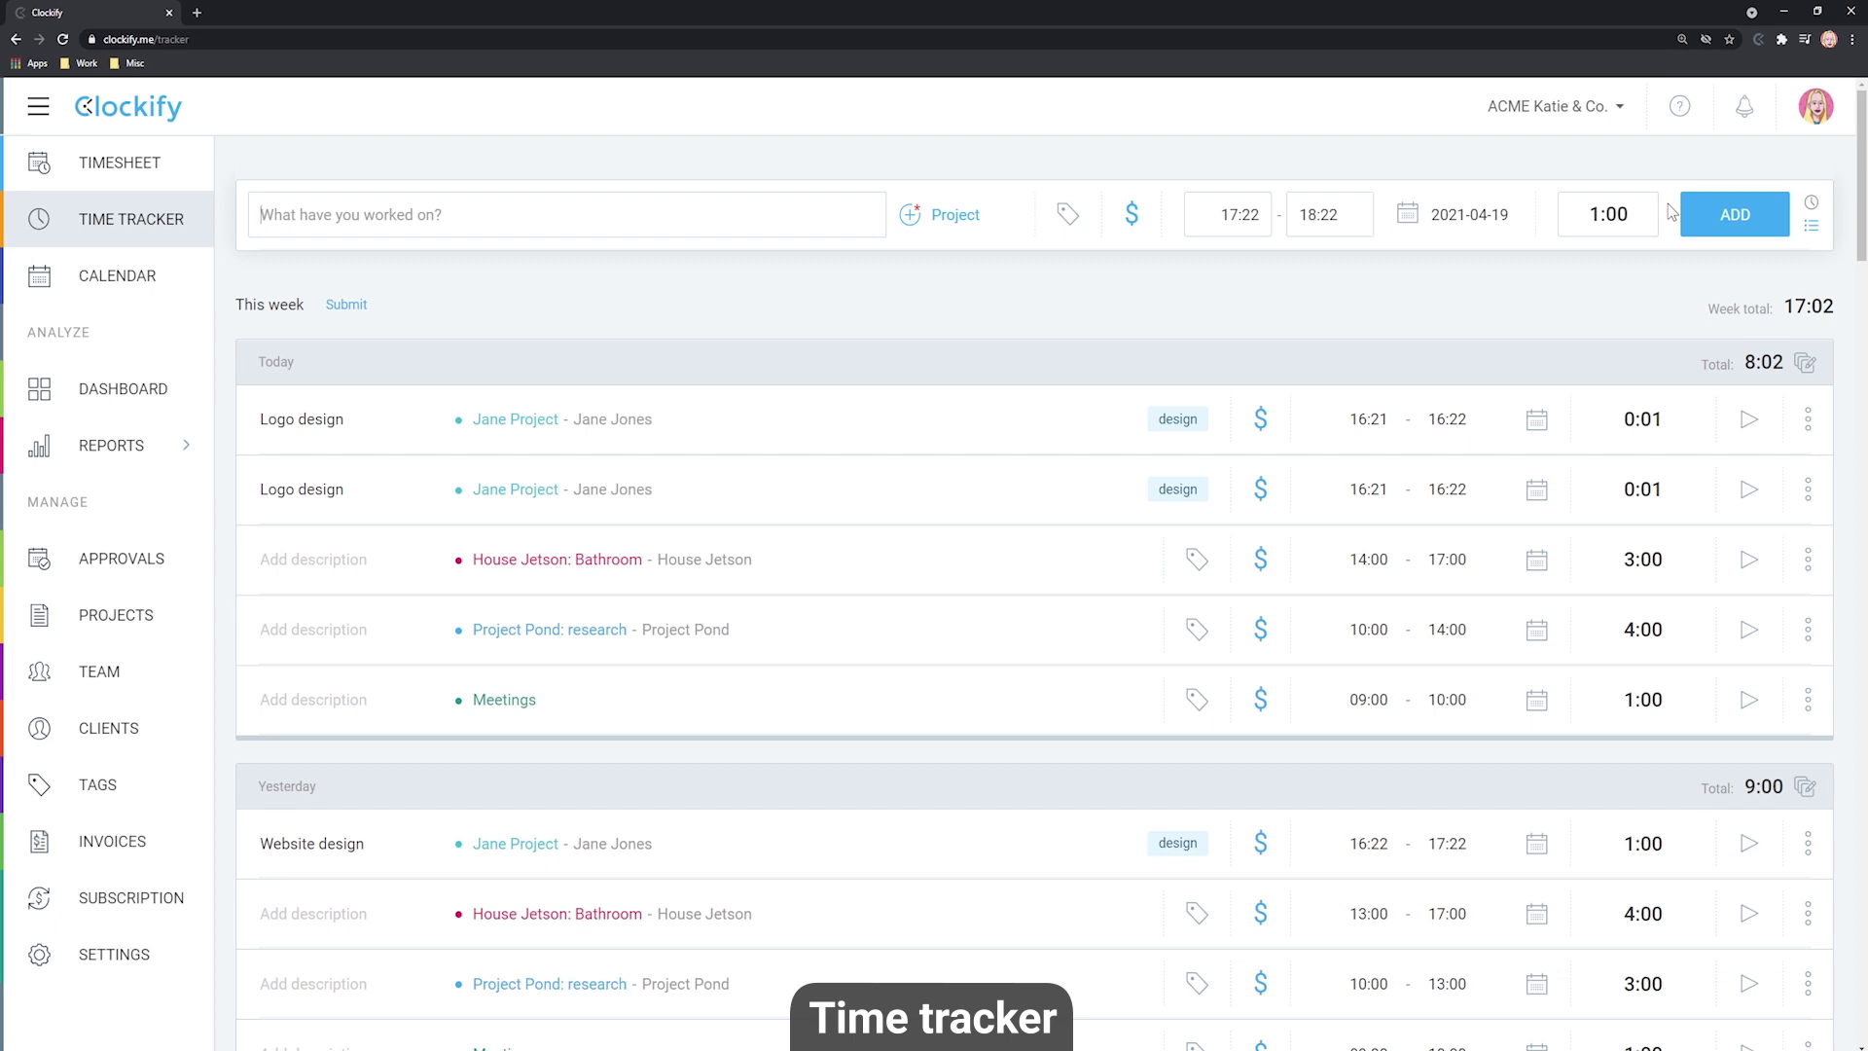
In the Timesheet, add a Jane Project:Design row with 1:00 on Monday
left_click(76, 156)
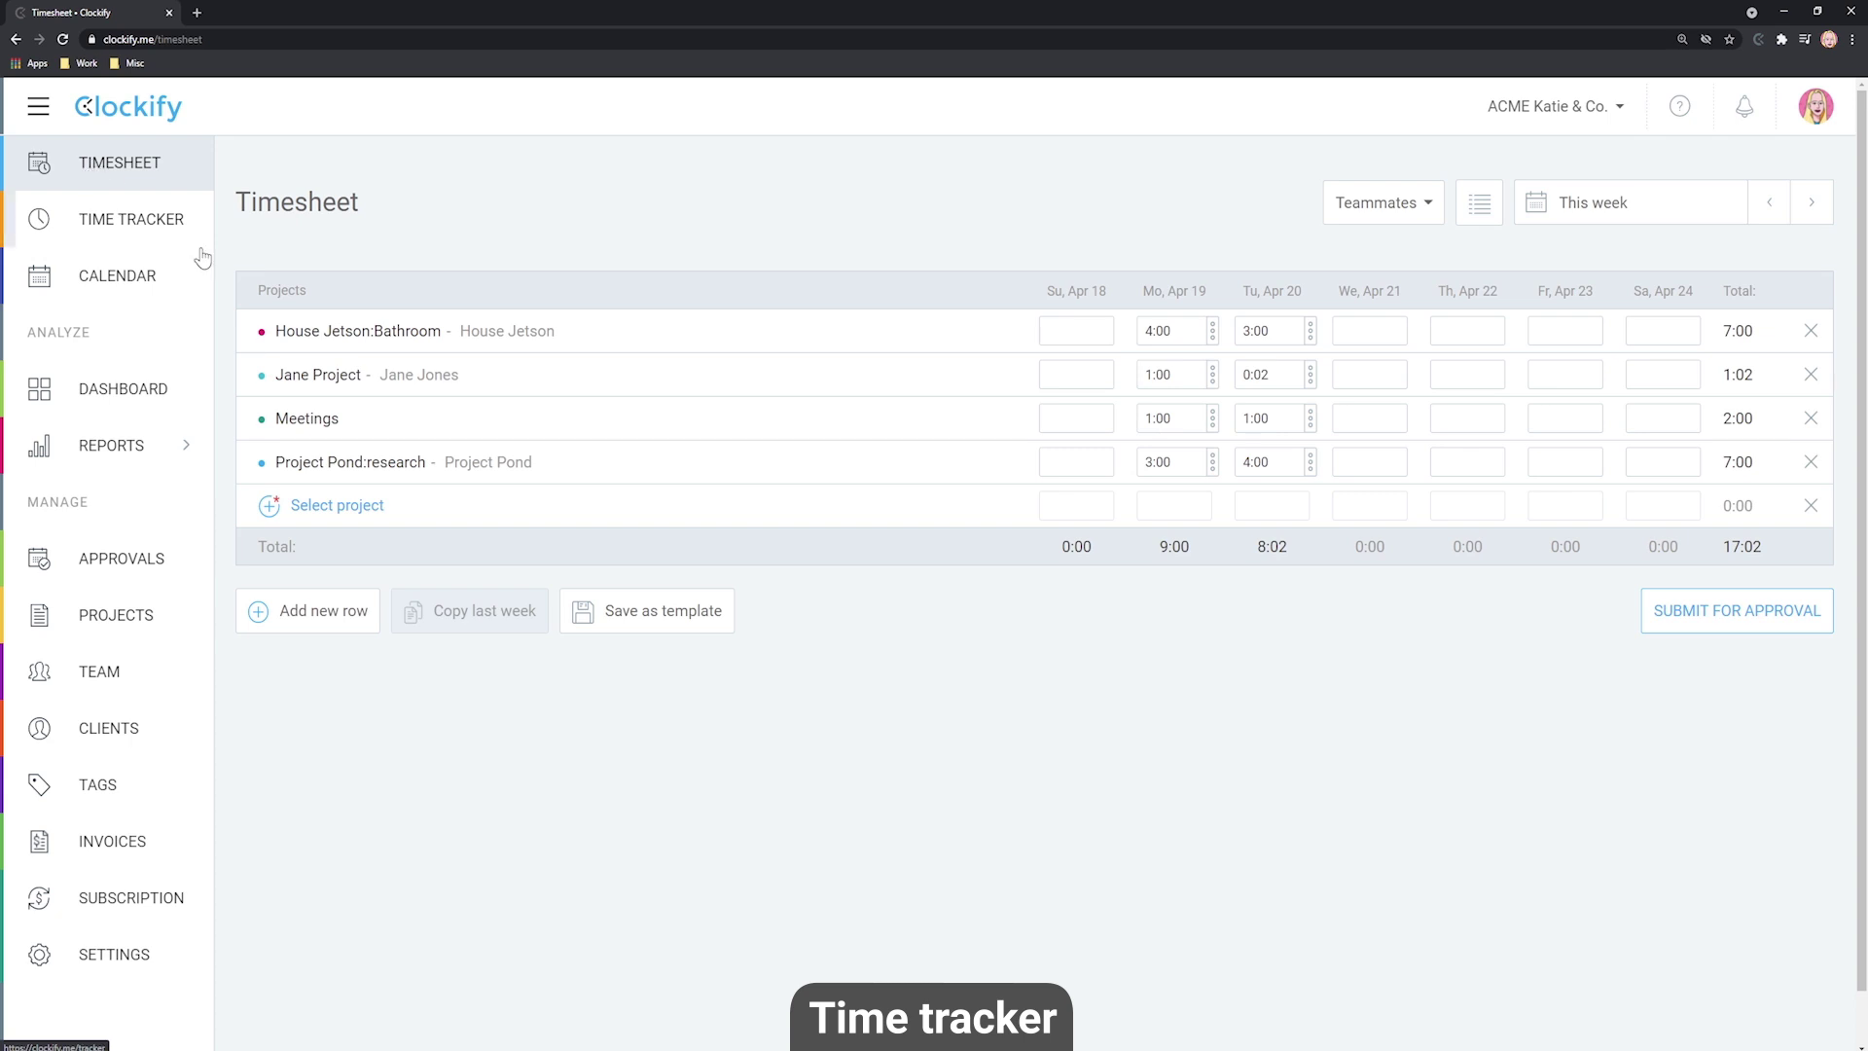
left_click(353, 515)
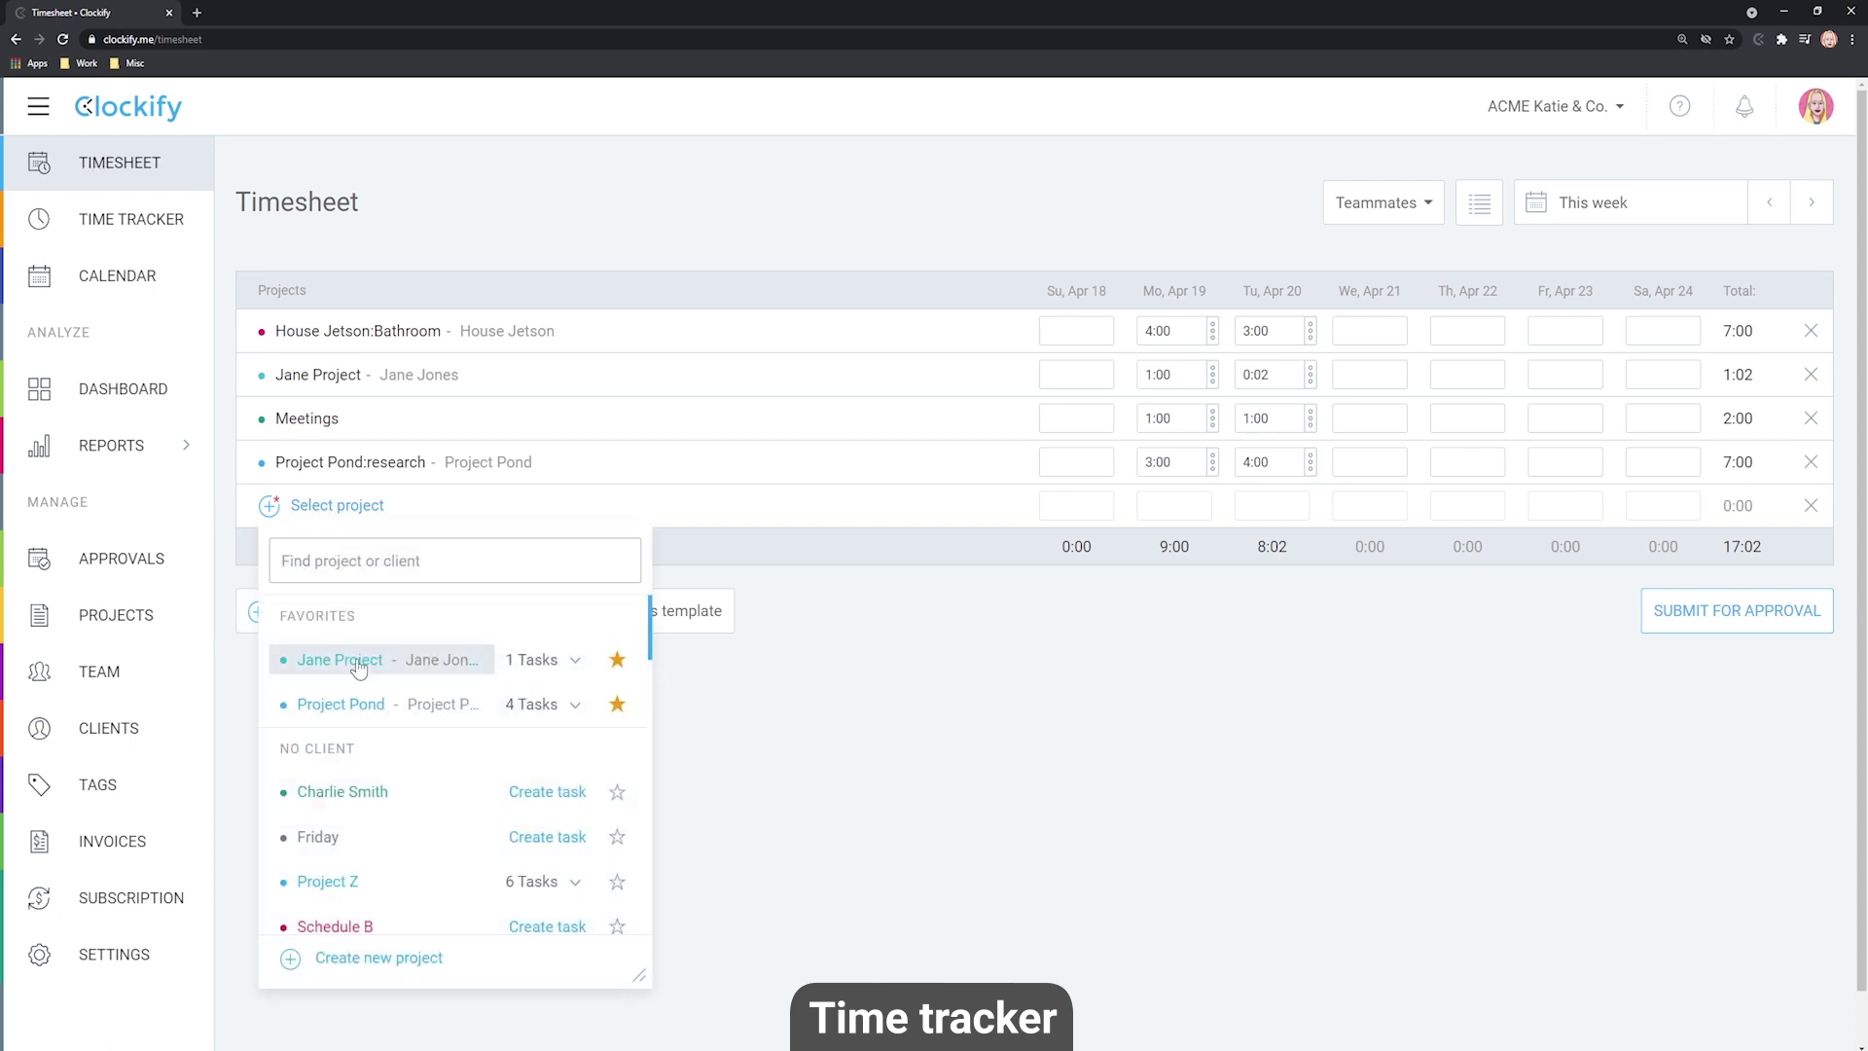
left_click(358, 661)
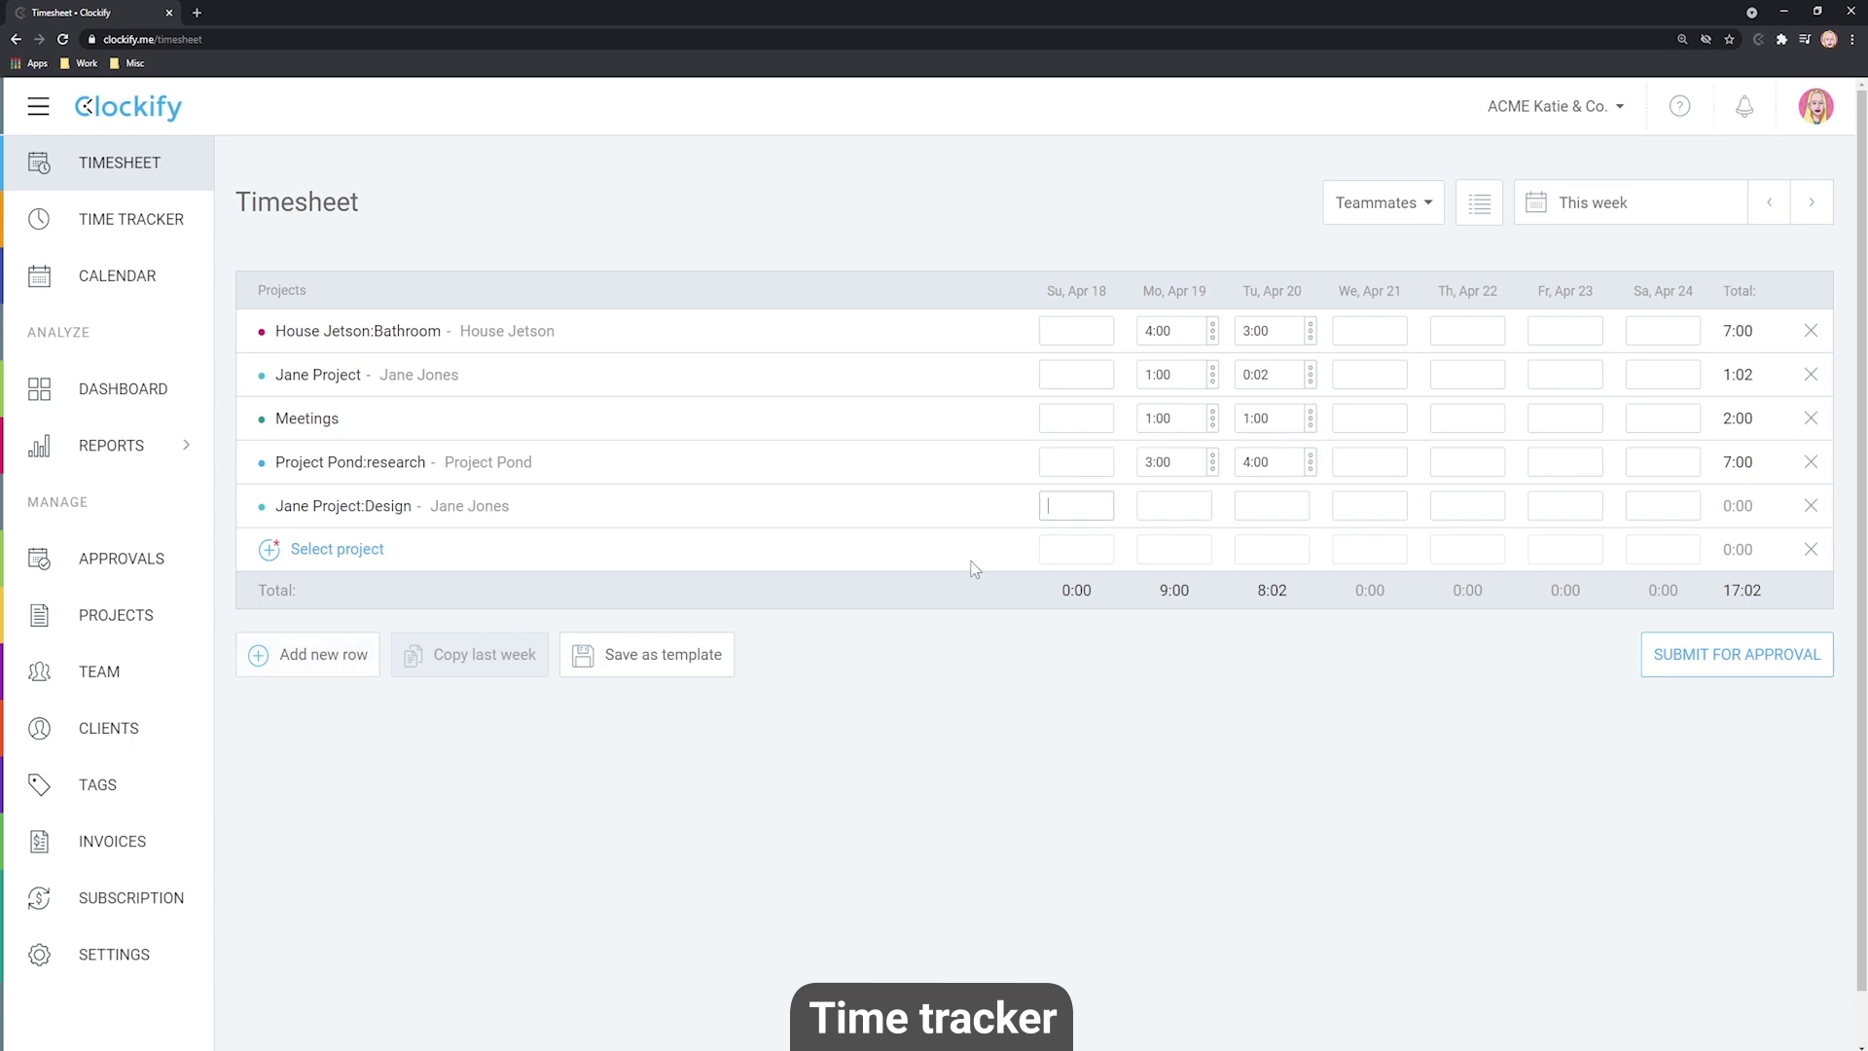
left_click(1191, 507)
type("1h")
left_click(1044, 644)
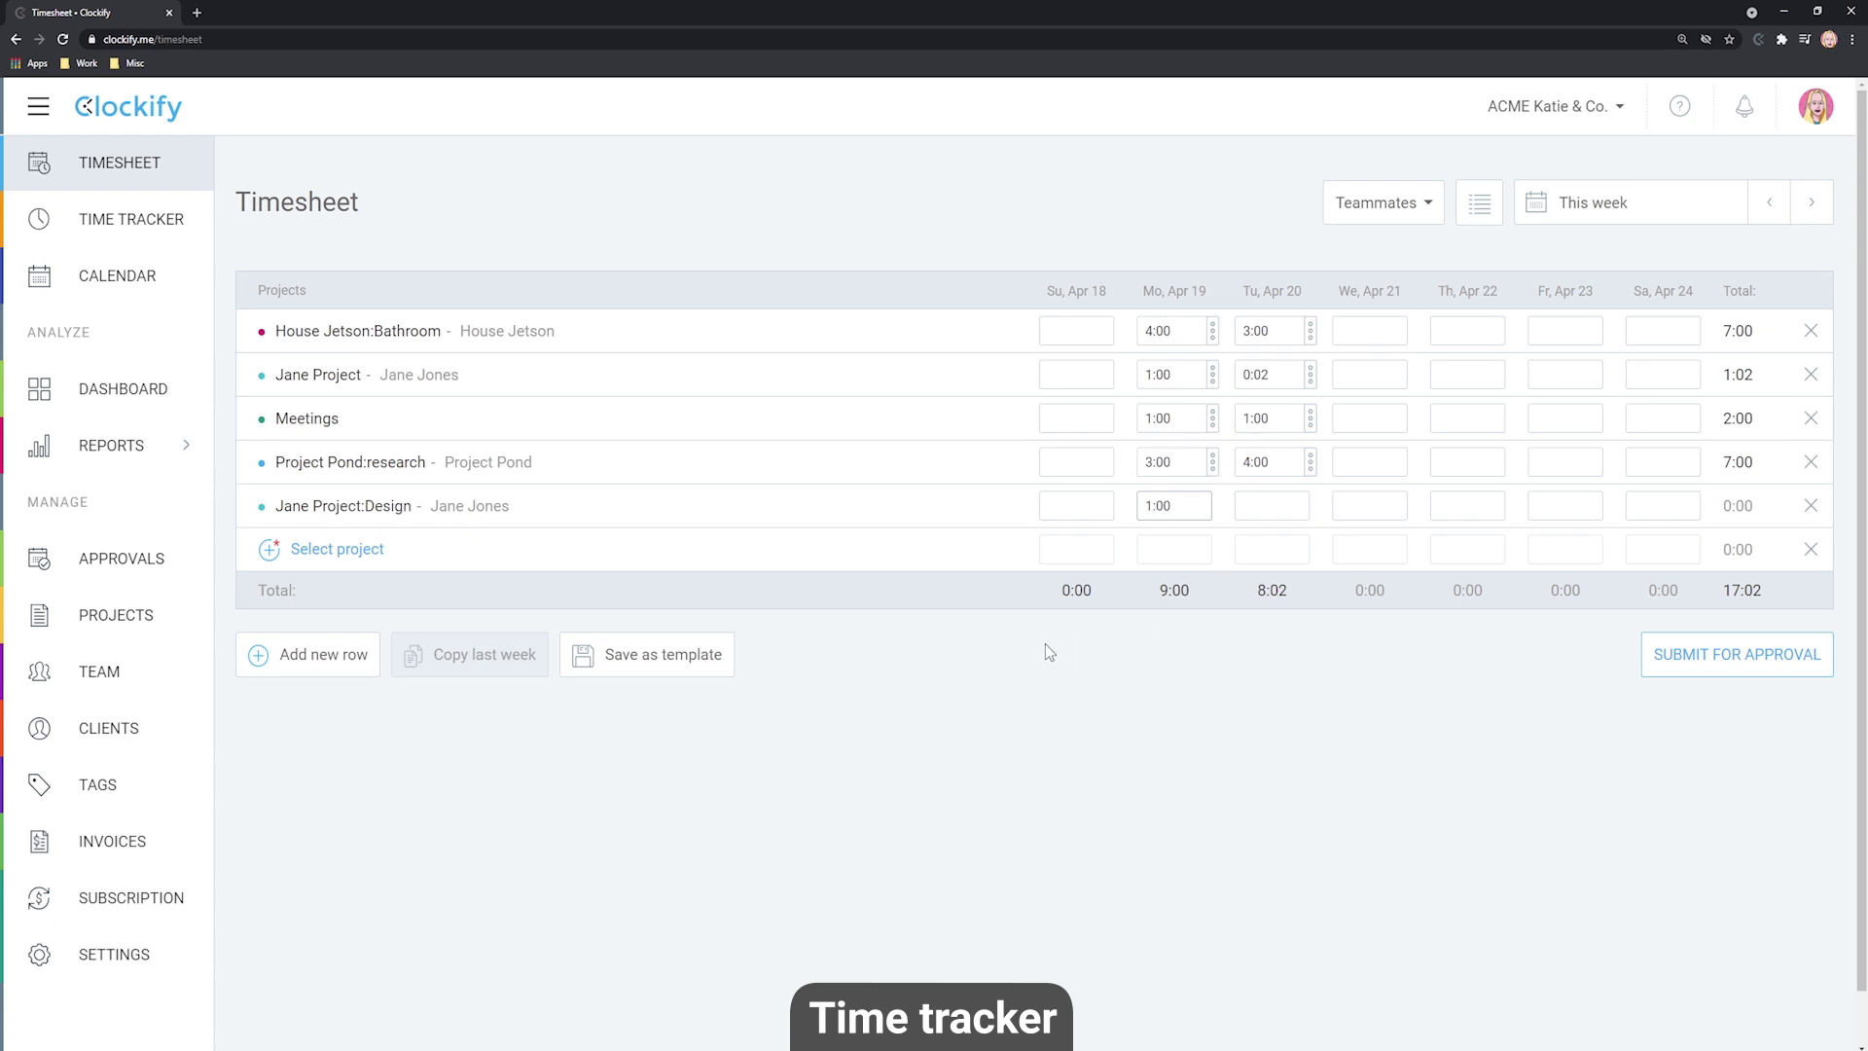
Add a Project Z row with 7:00 on Tuesday
left_click(295, 551)
left_click(341, 884)
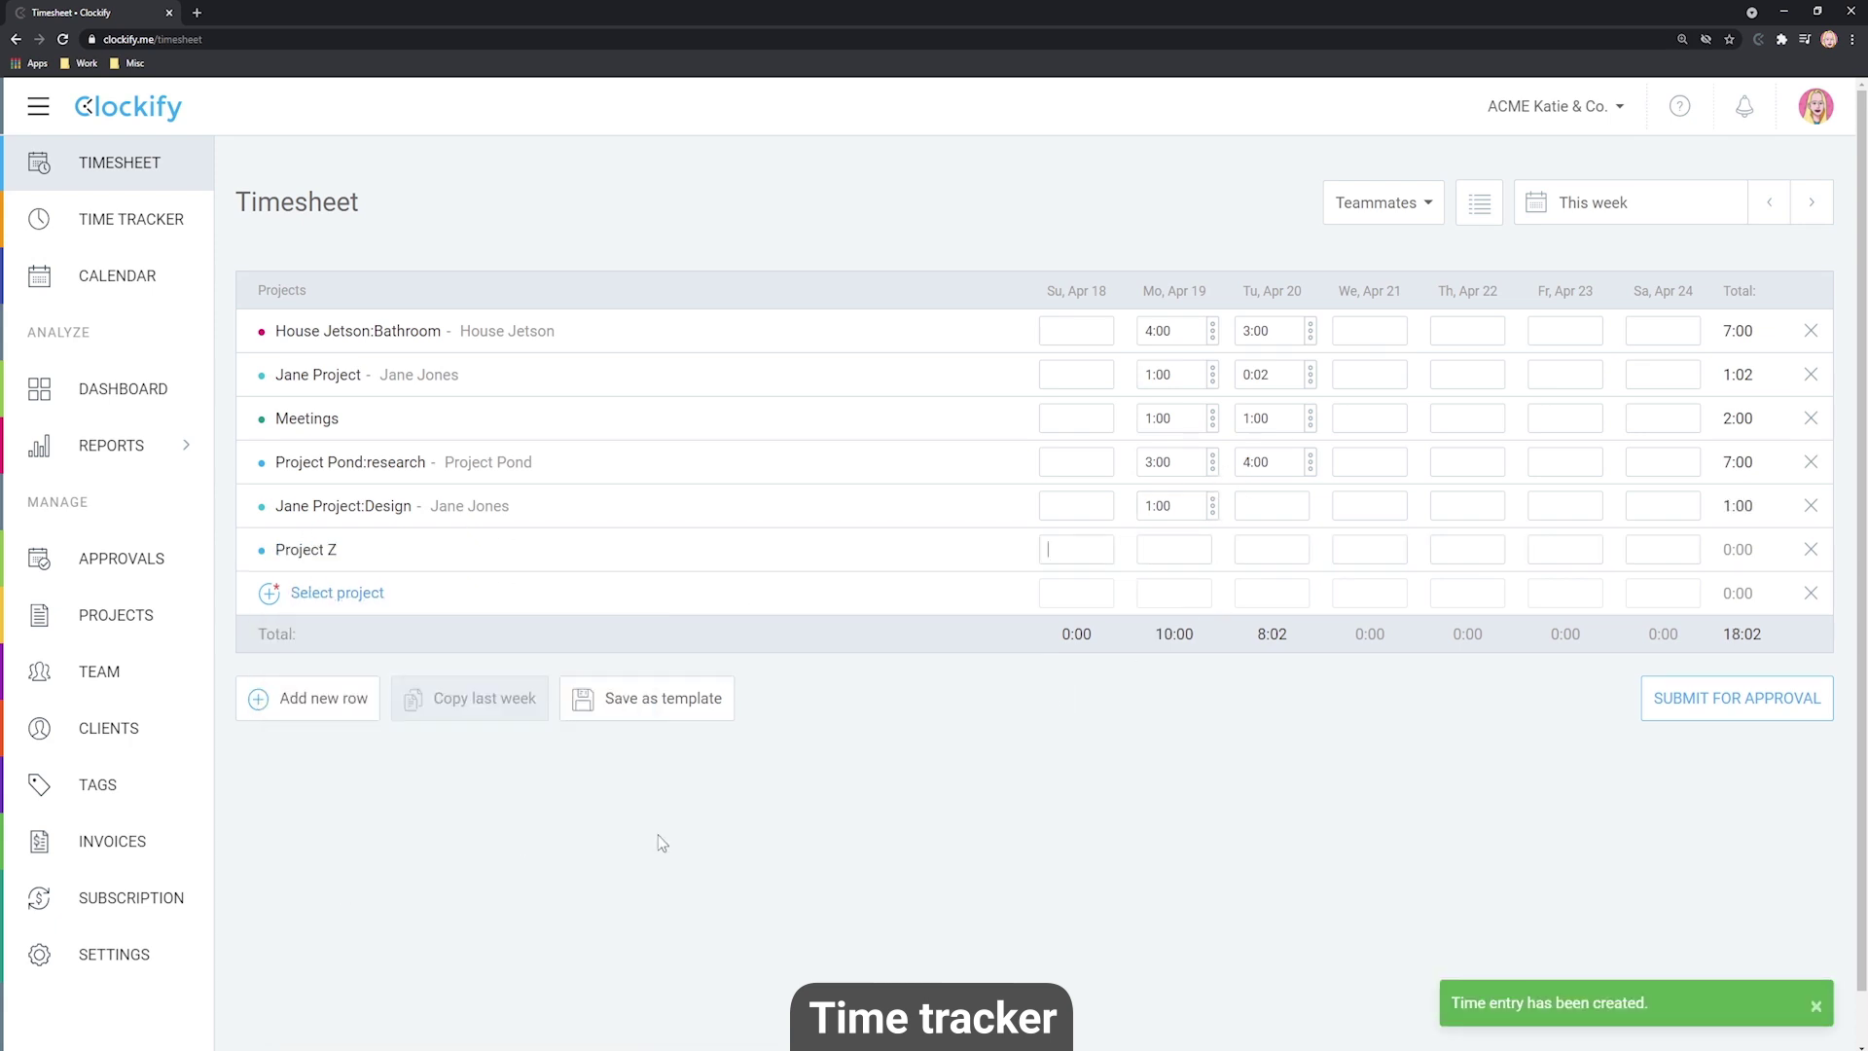
left_click(1291, 540)
type("7")
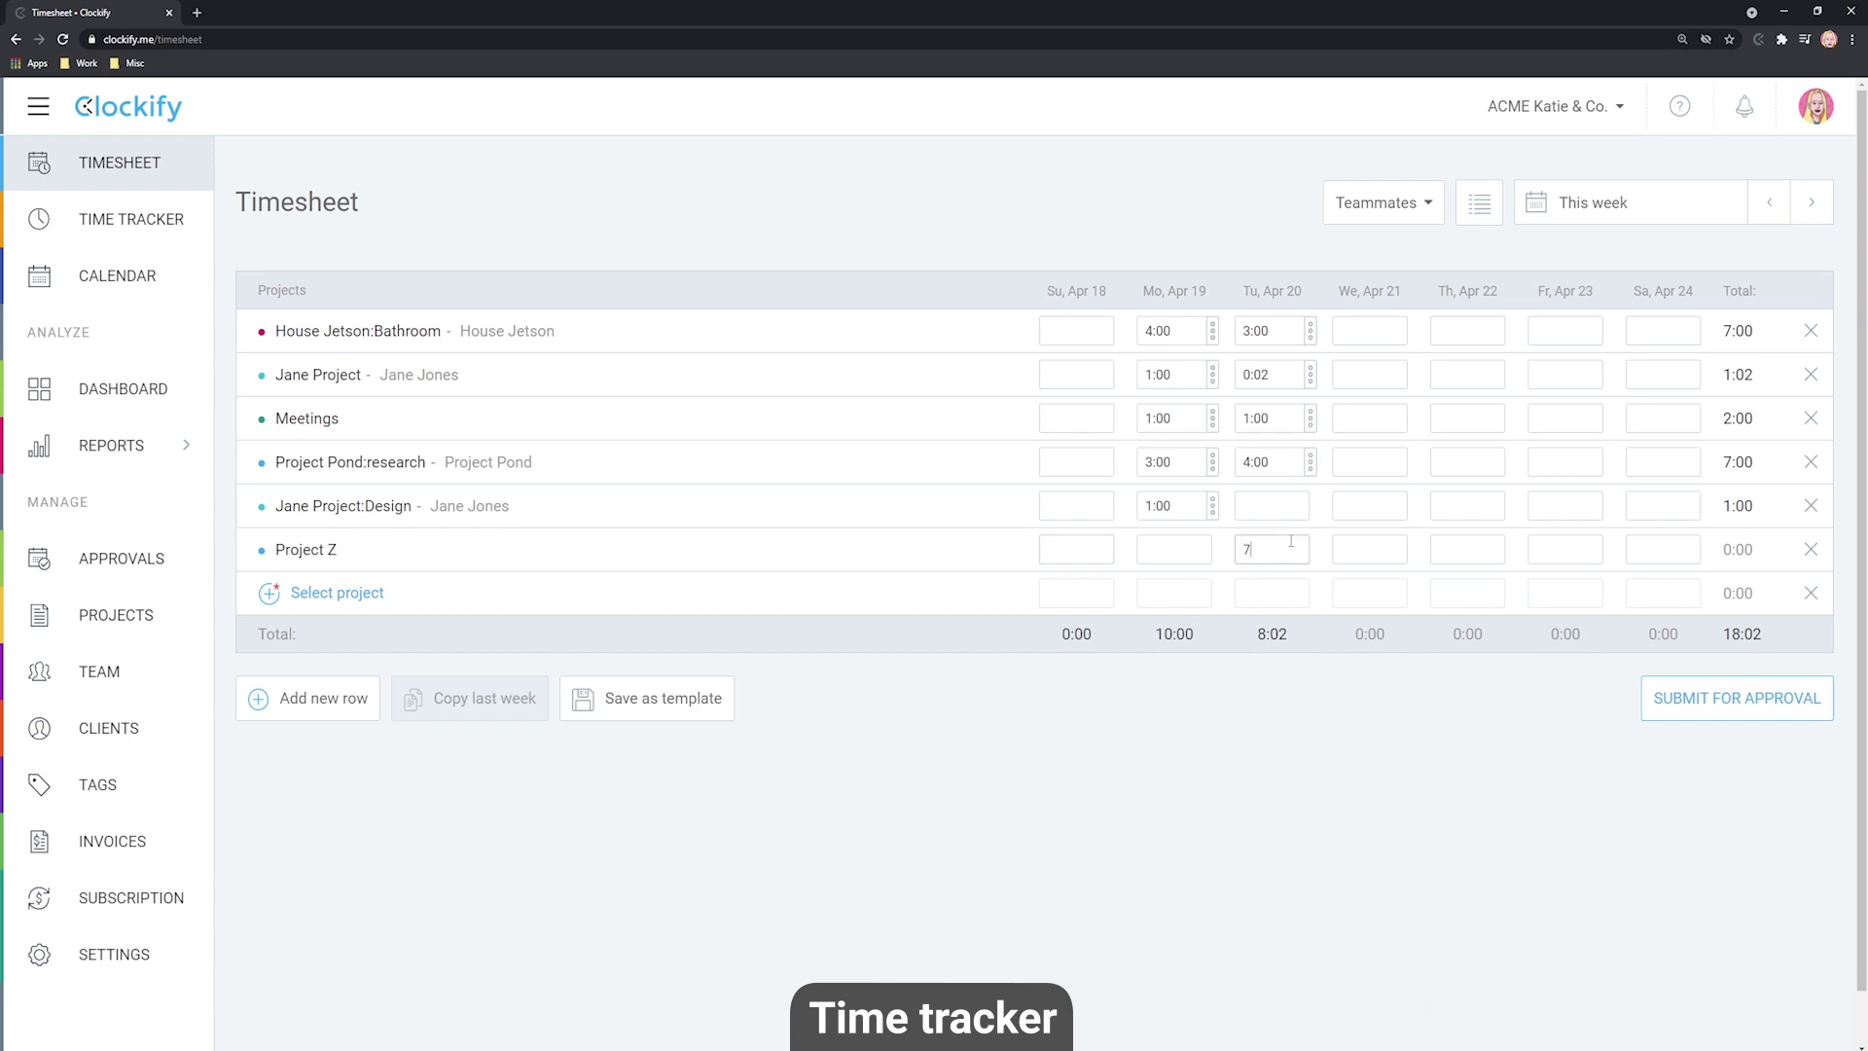
left_click(1366, 720)
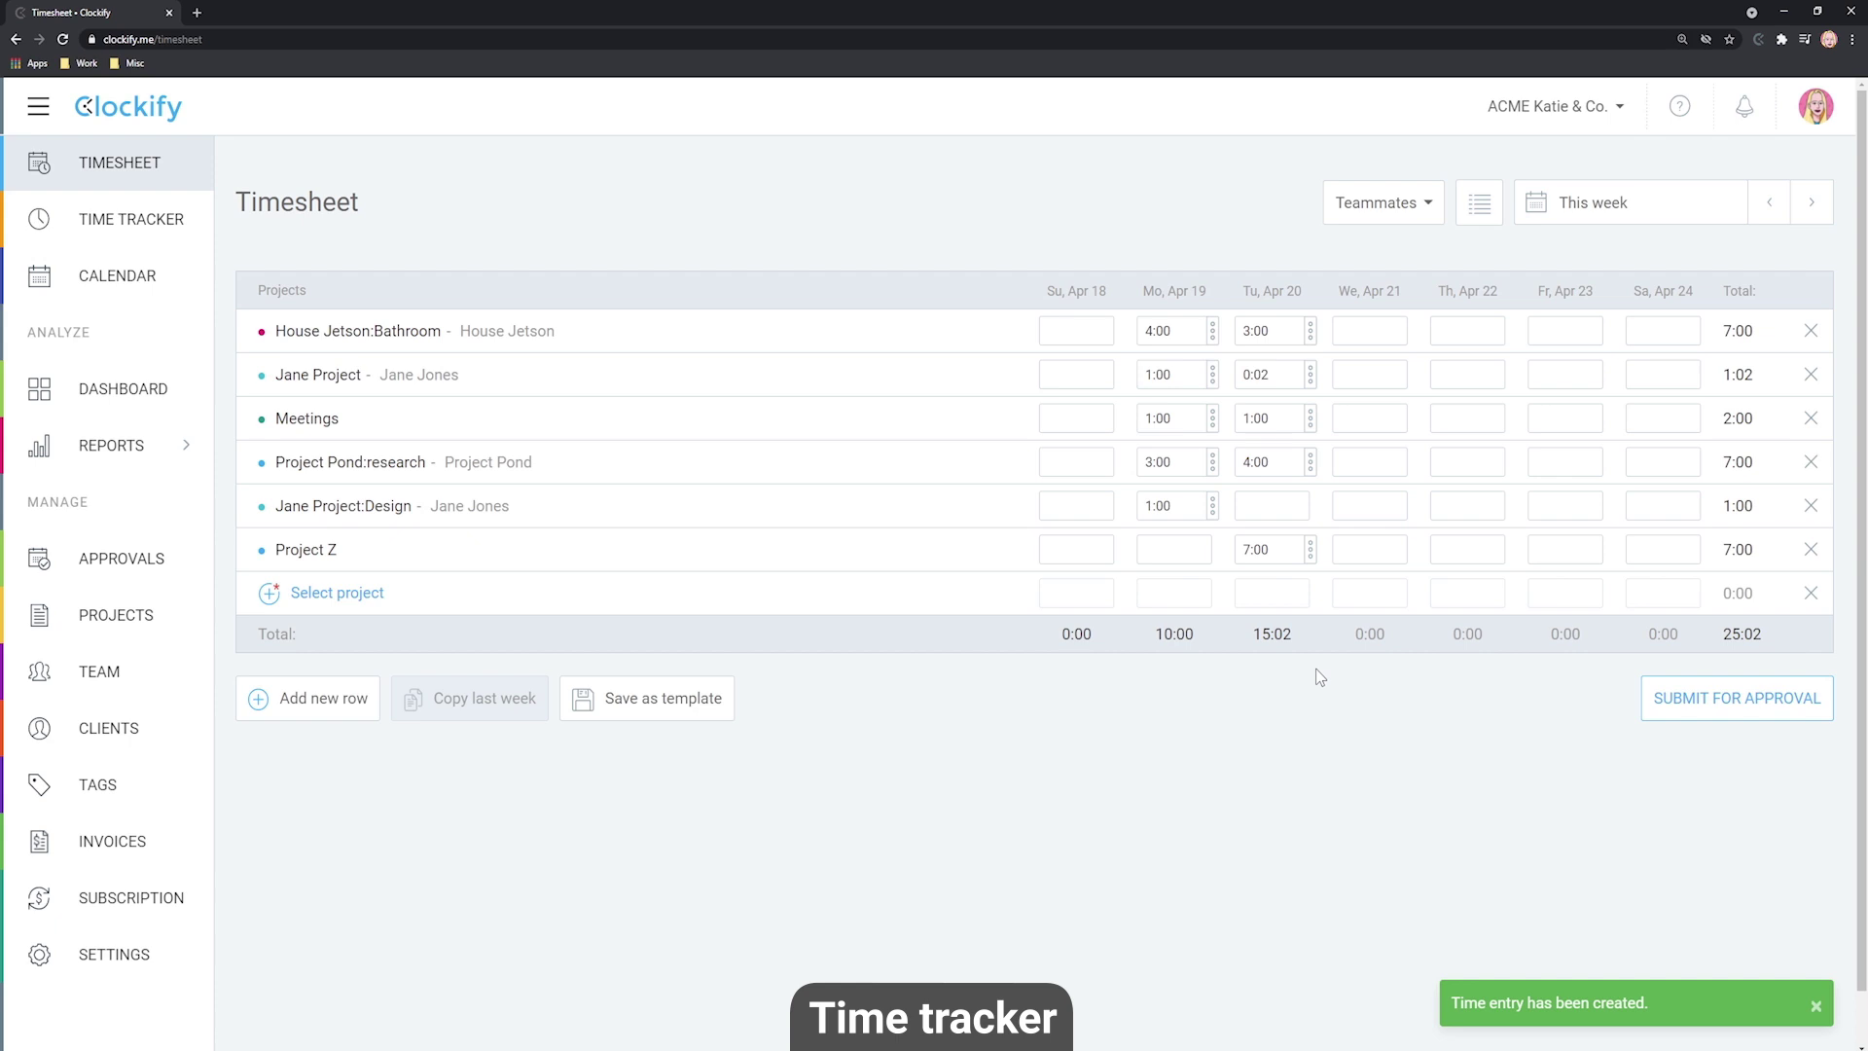
View last week, return to this week, and open Monday's Jane Project:Design entry details
left_click(1604, 200)
left_click(1133, 294)
left_click(1640, 212)
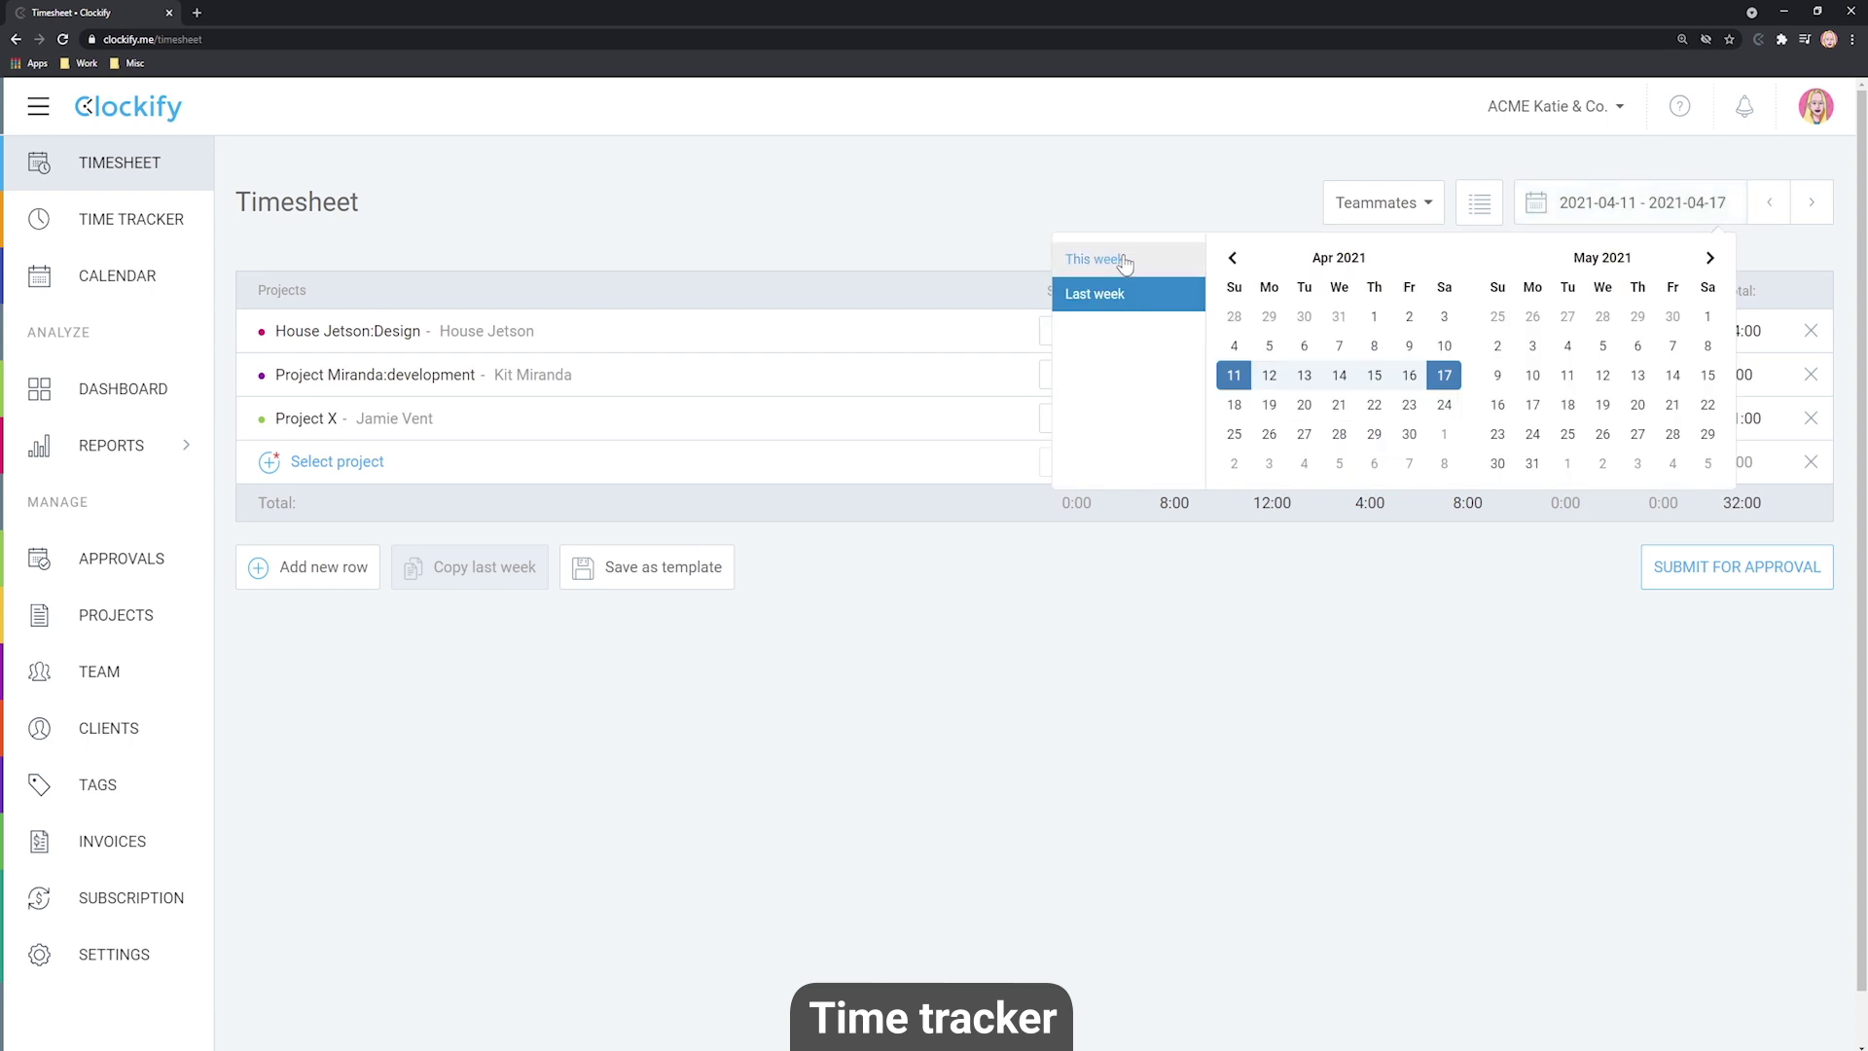
left_click(1150, 255)
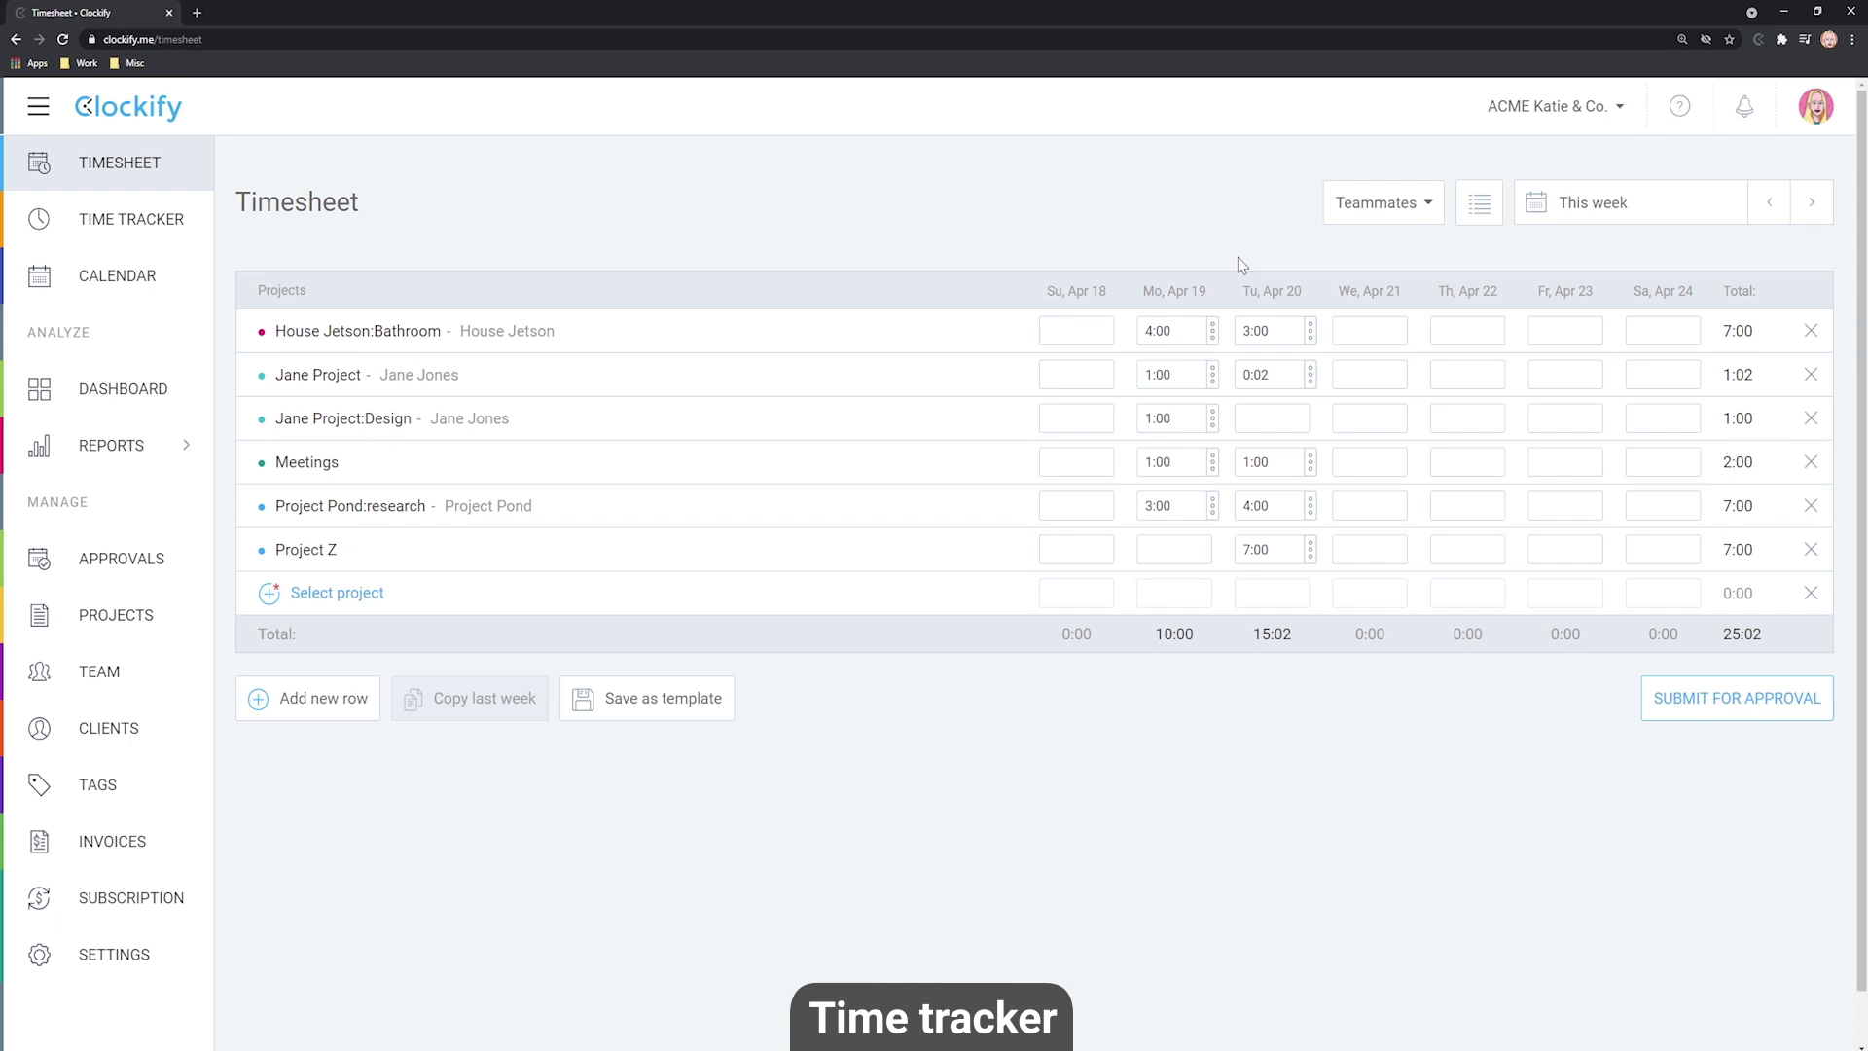
left_click(1212, 421)
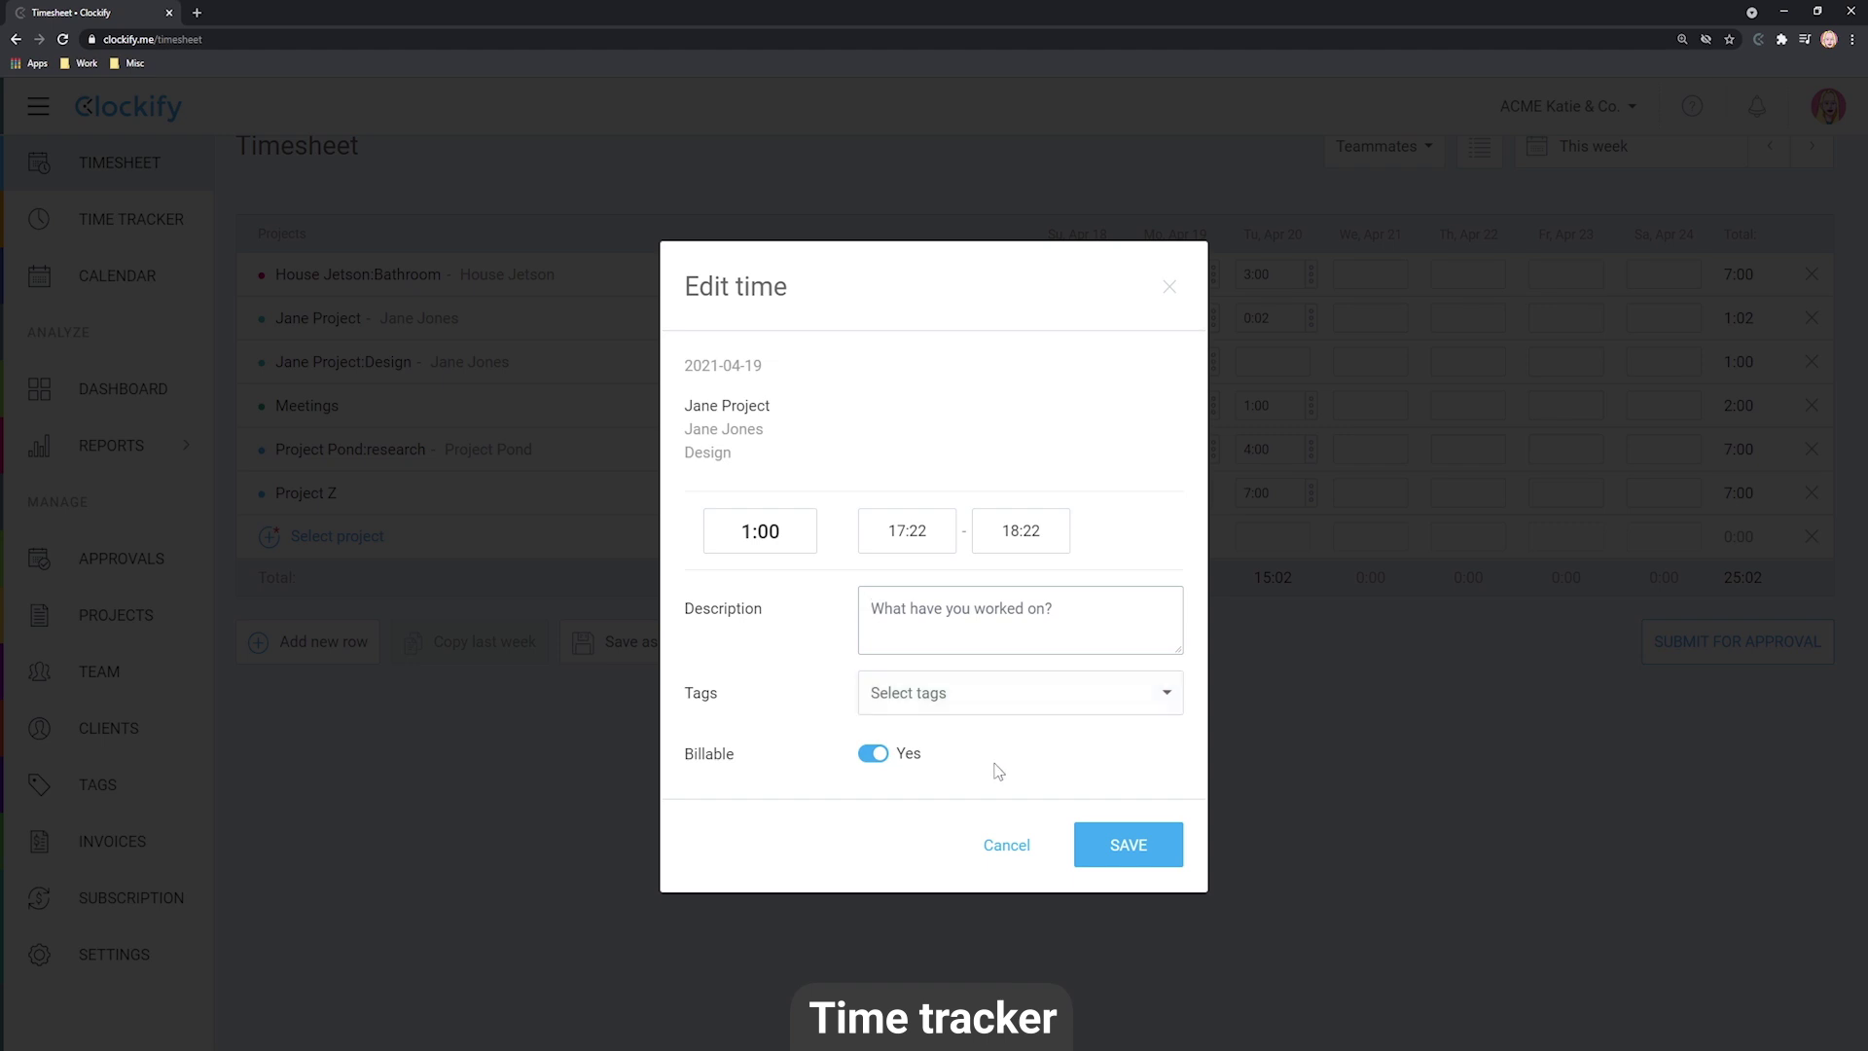
Close the entry details unsaved and cancel deleting the House Jetson:Bathroom row
left_click(1008, 847)
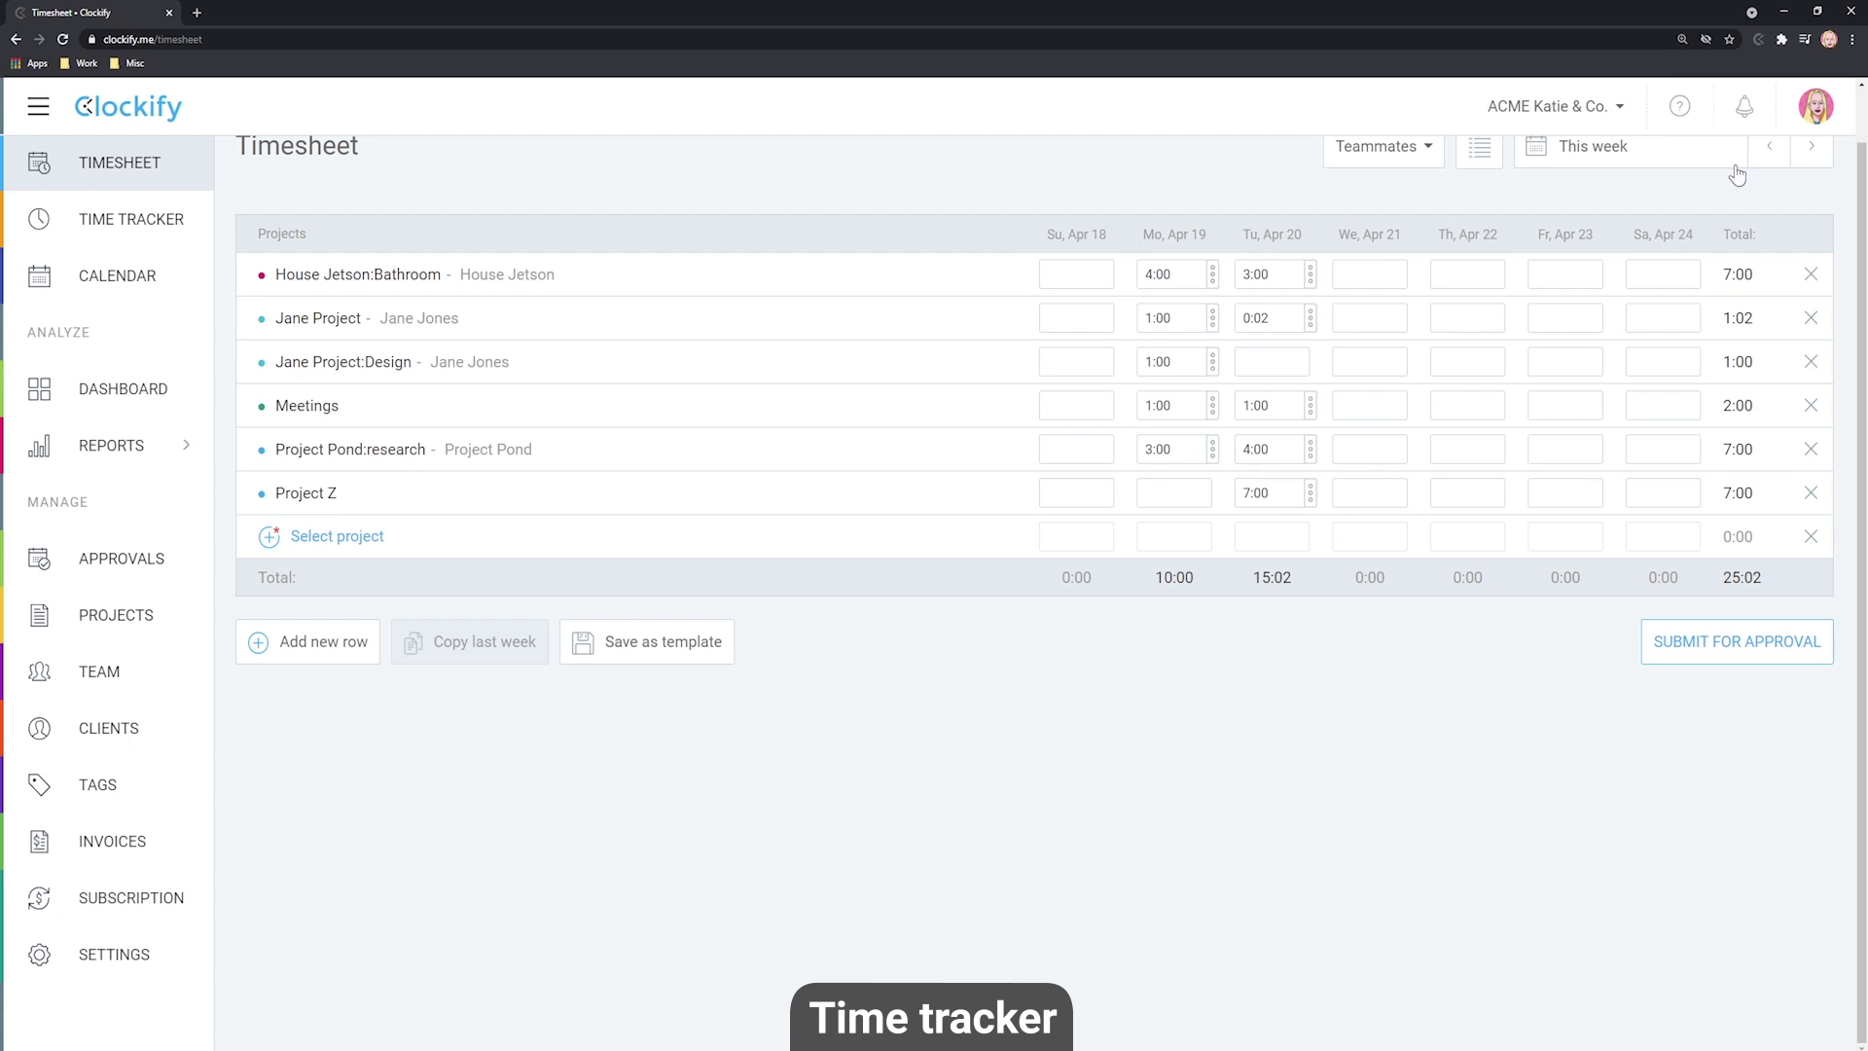
left_click(1810, 274)
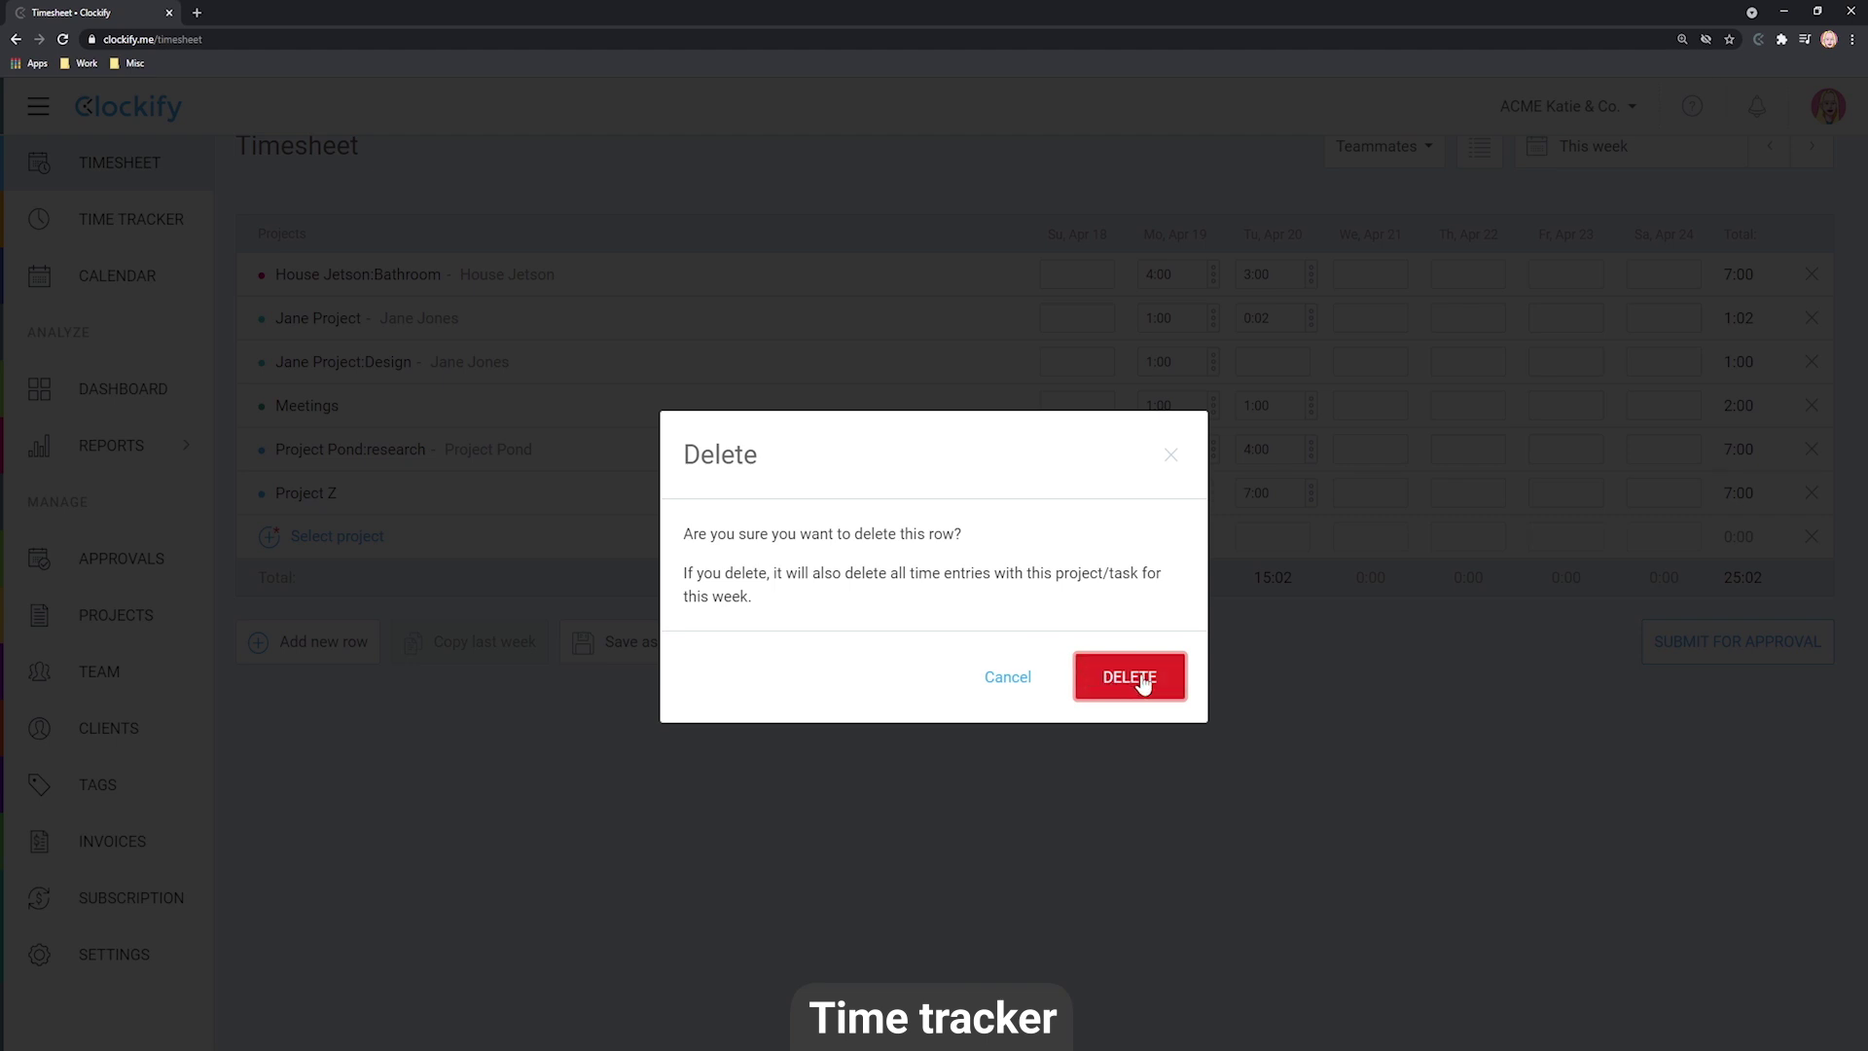
left_click(1021, 685)
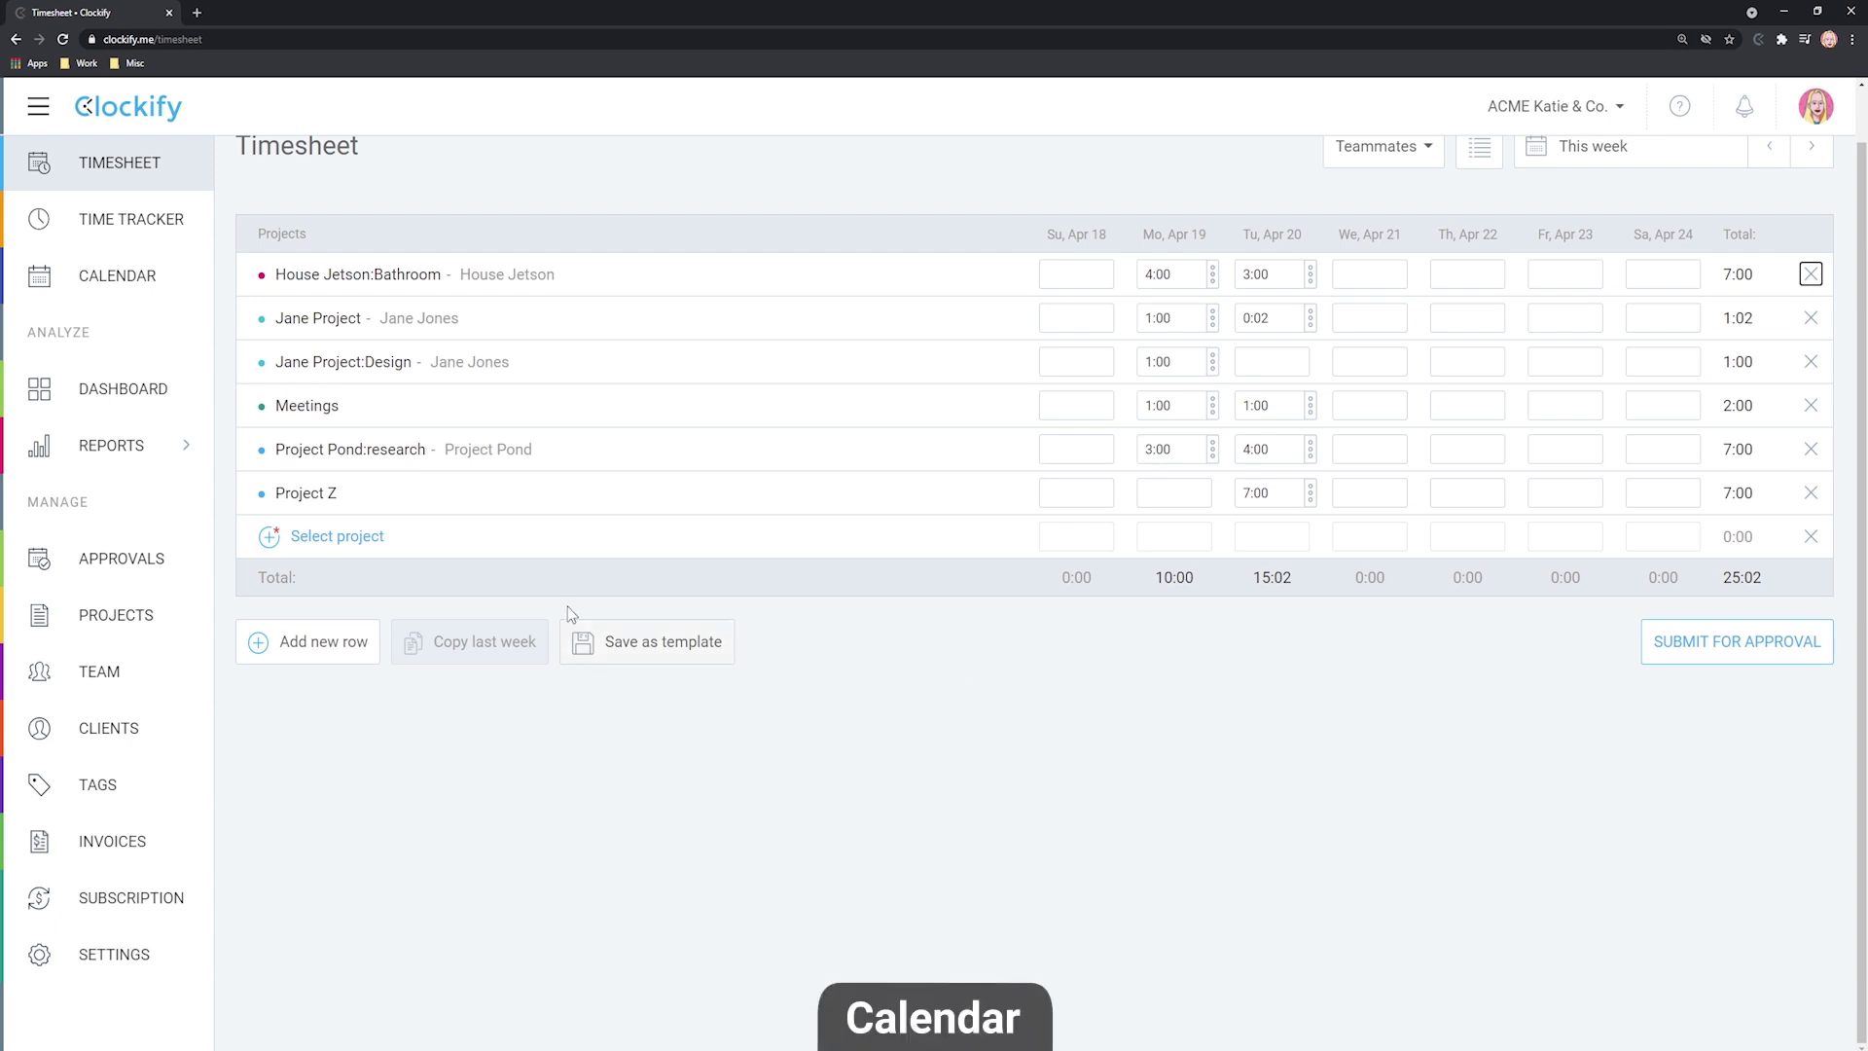
In the Calendar week view, mark out a 2:00 entry on Monday, Apr 19, 19:00–21:00
left_click(107, 277)
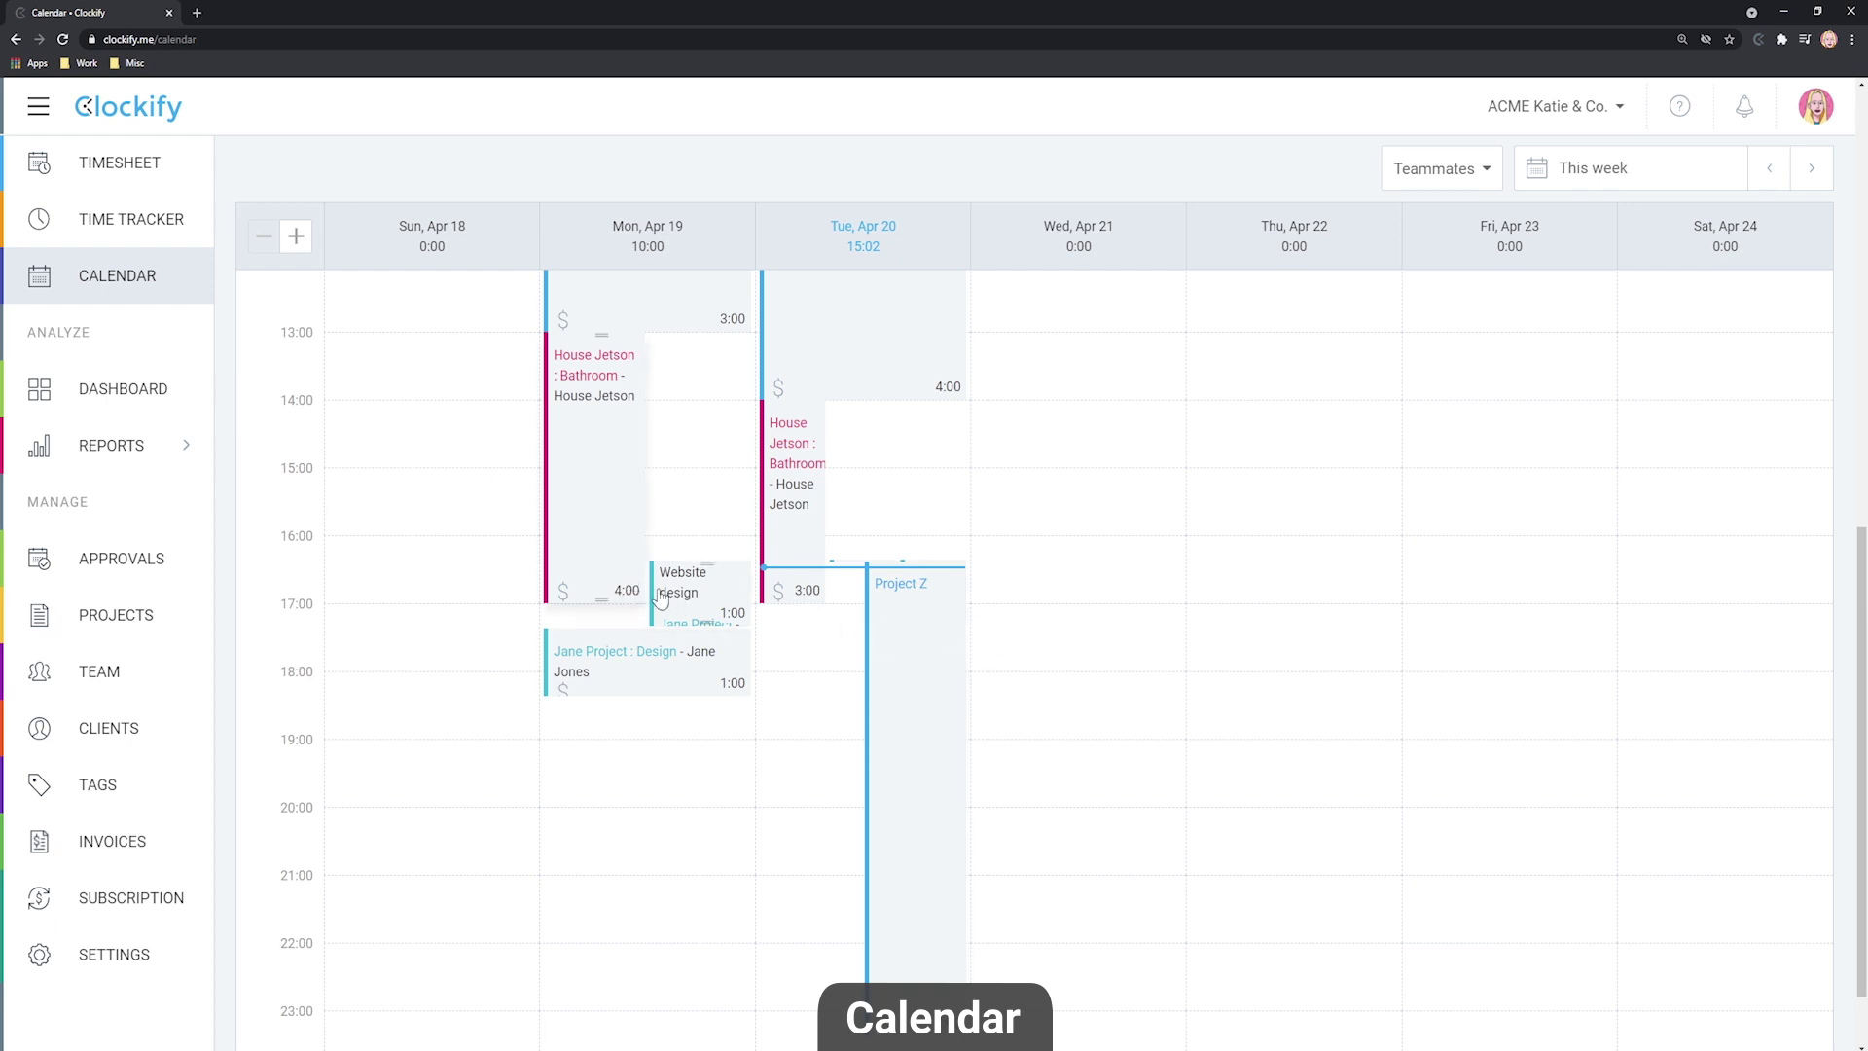
mouse_move(680, 591)
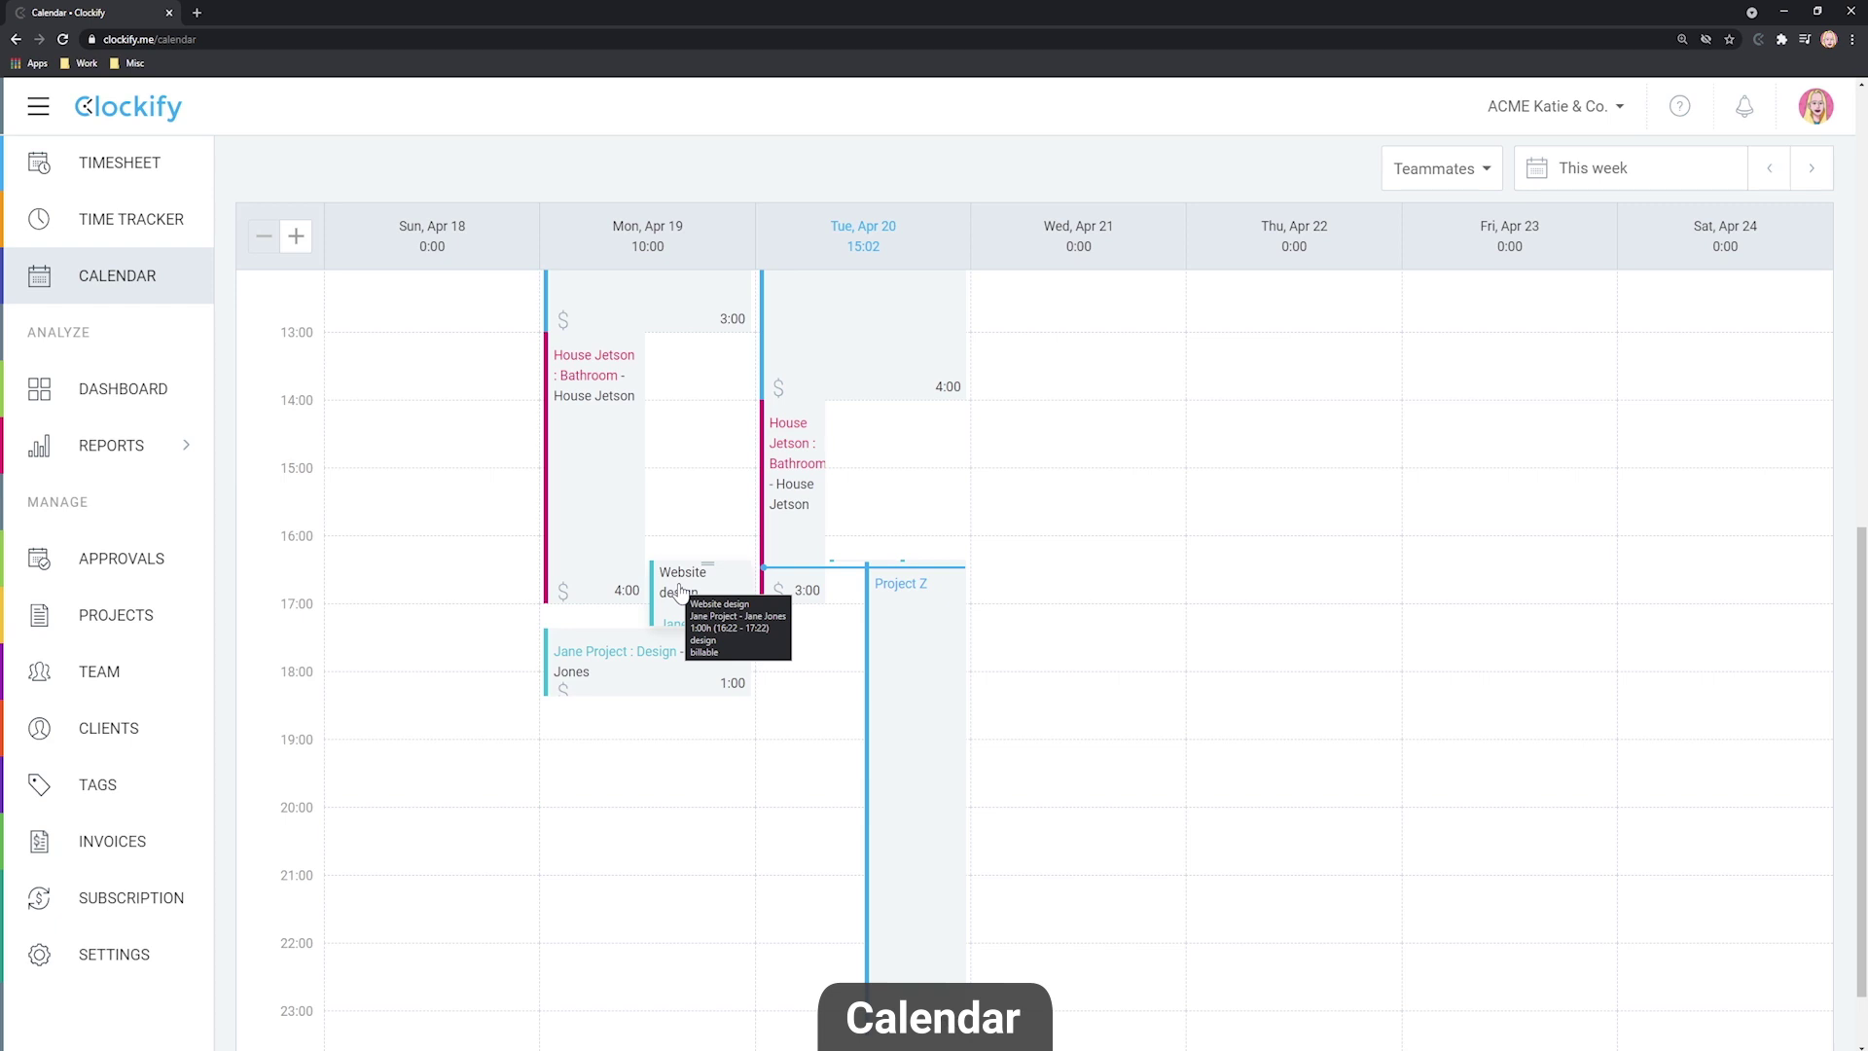
left_click_drag(545, 749, 580, 892)
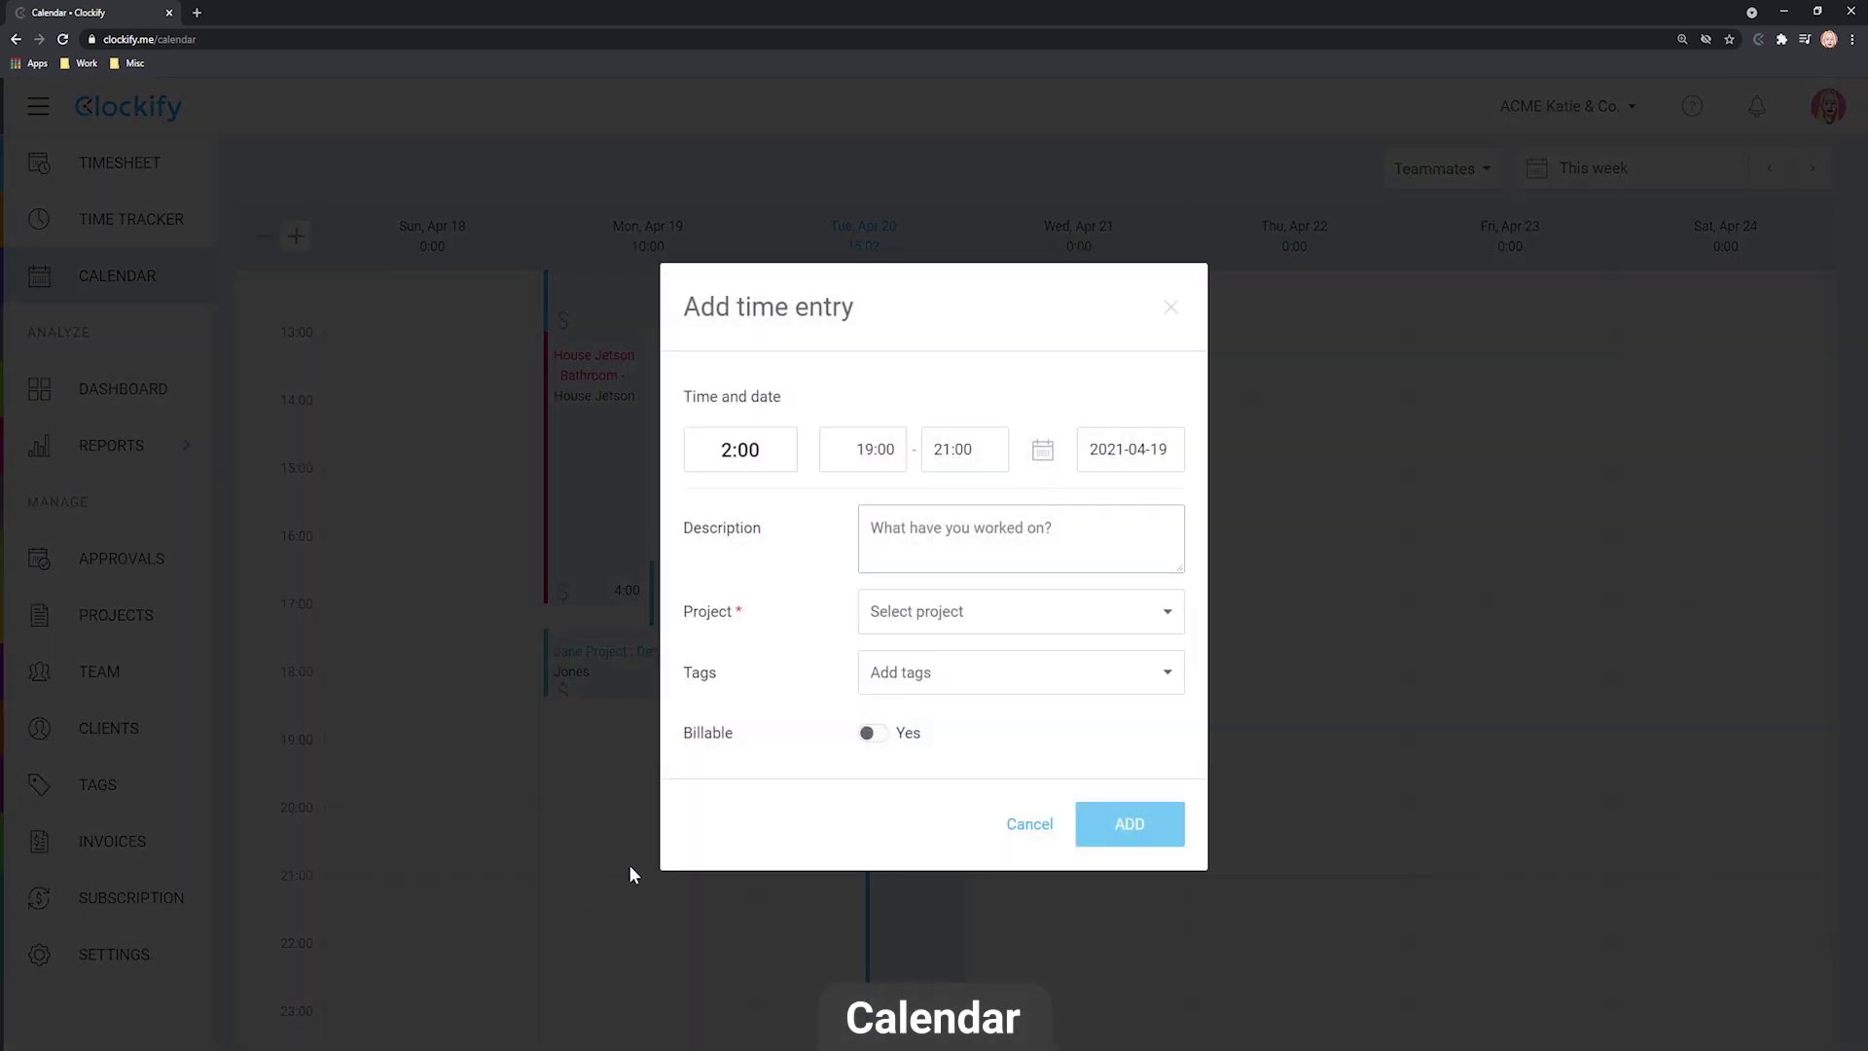
Move House Jetson Bathroom to Wednesday 16:00–20:00, discarding trial Monday, Friday and Thursday entries
left_click(1032, 826)
left_click_drag(598, 457, 1159, 692)
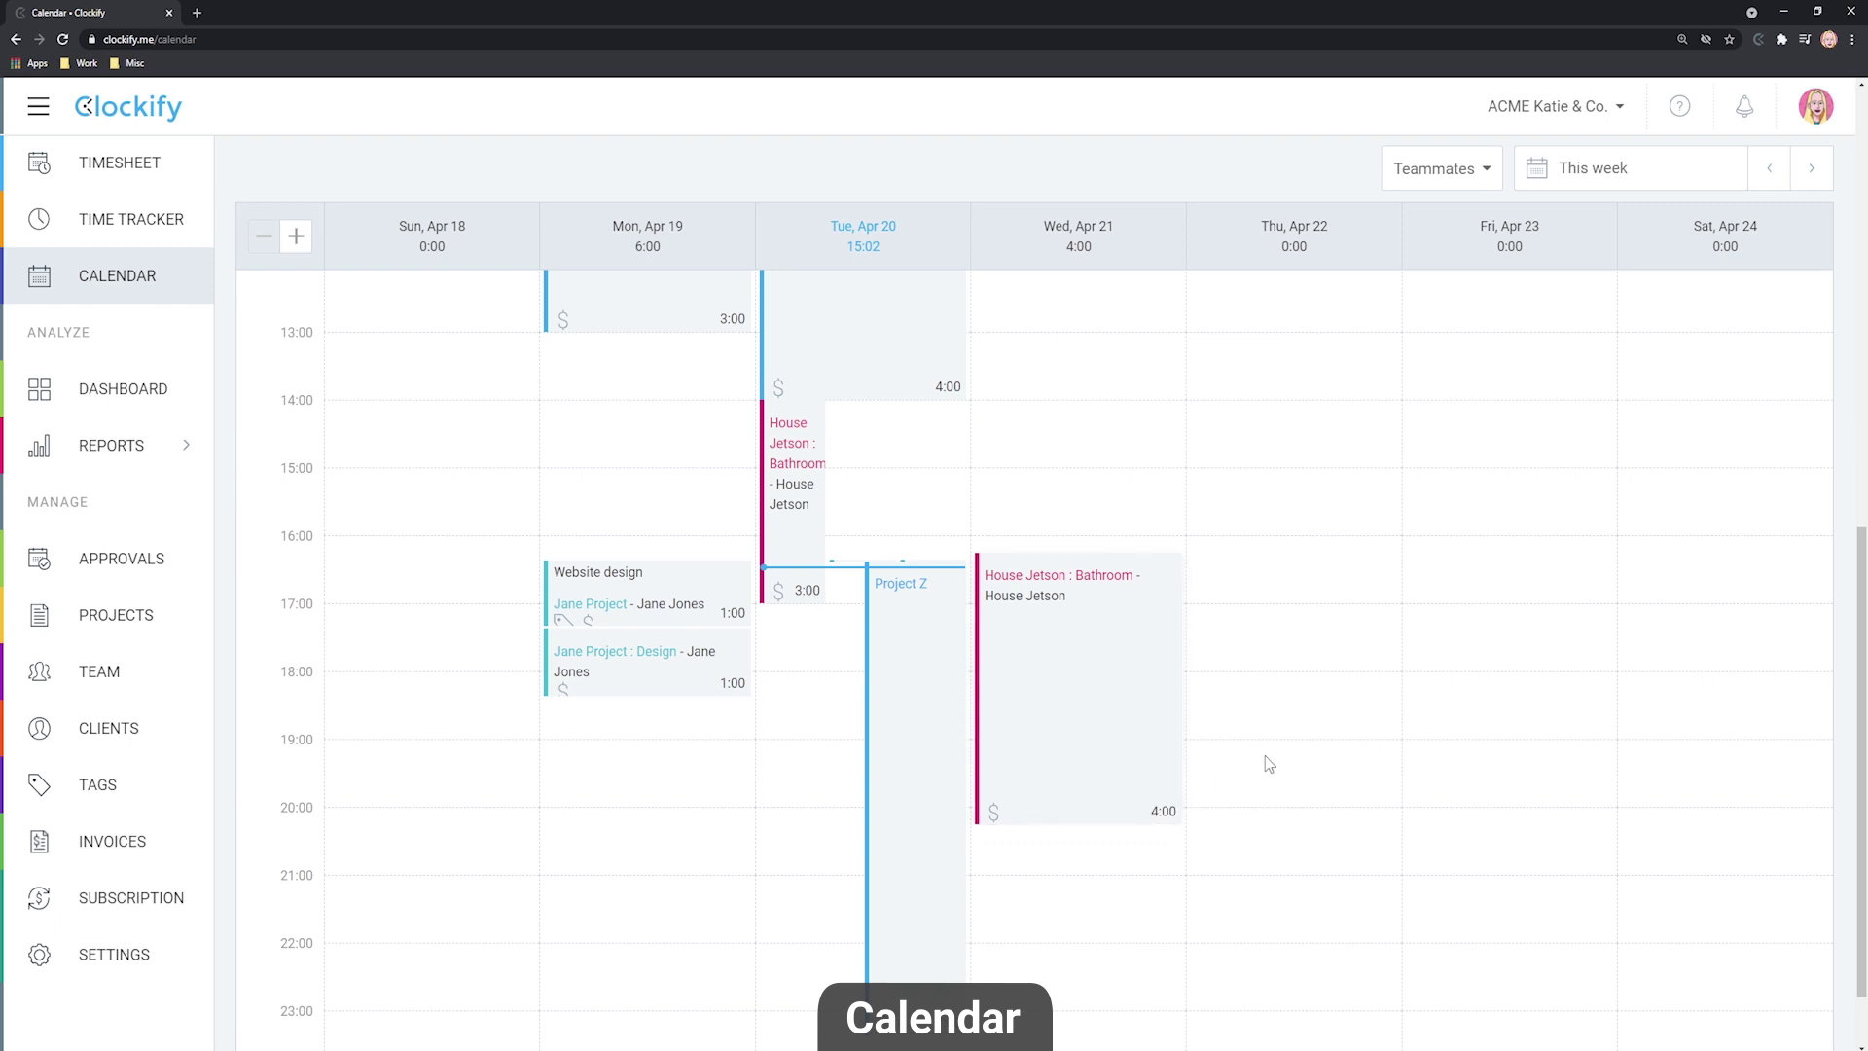
left_click(1500, 577)
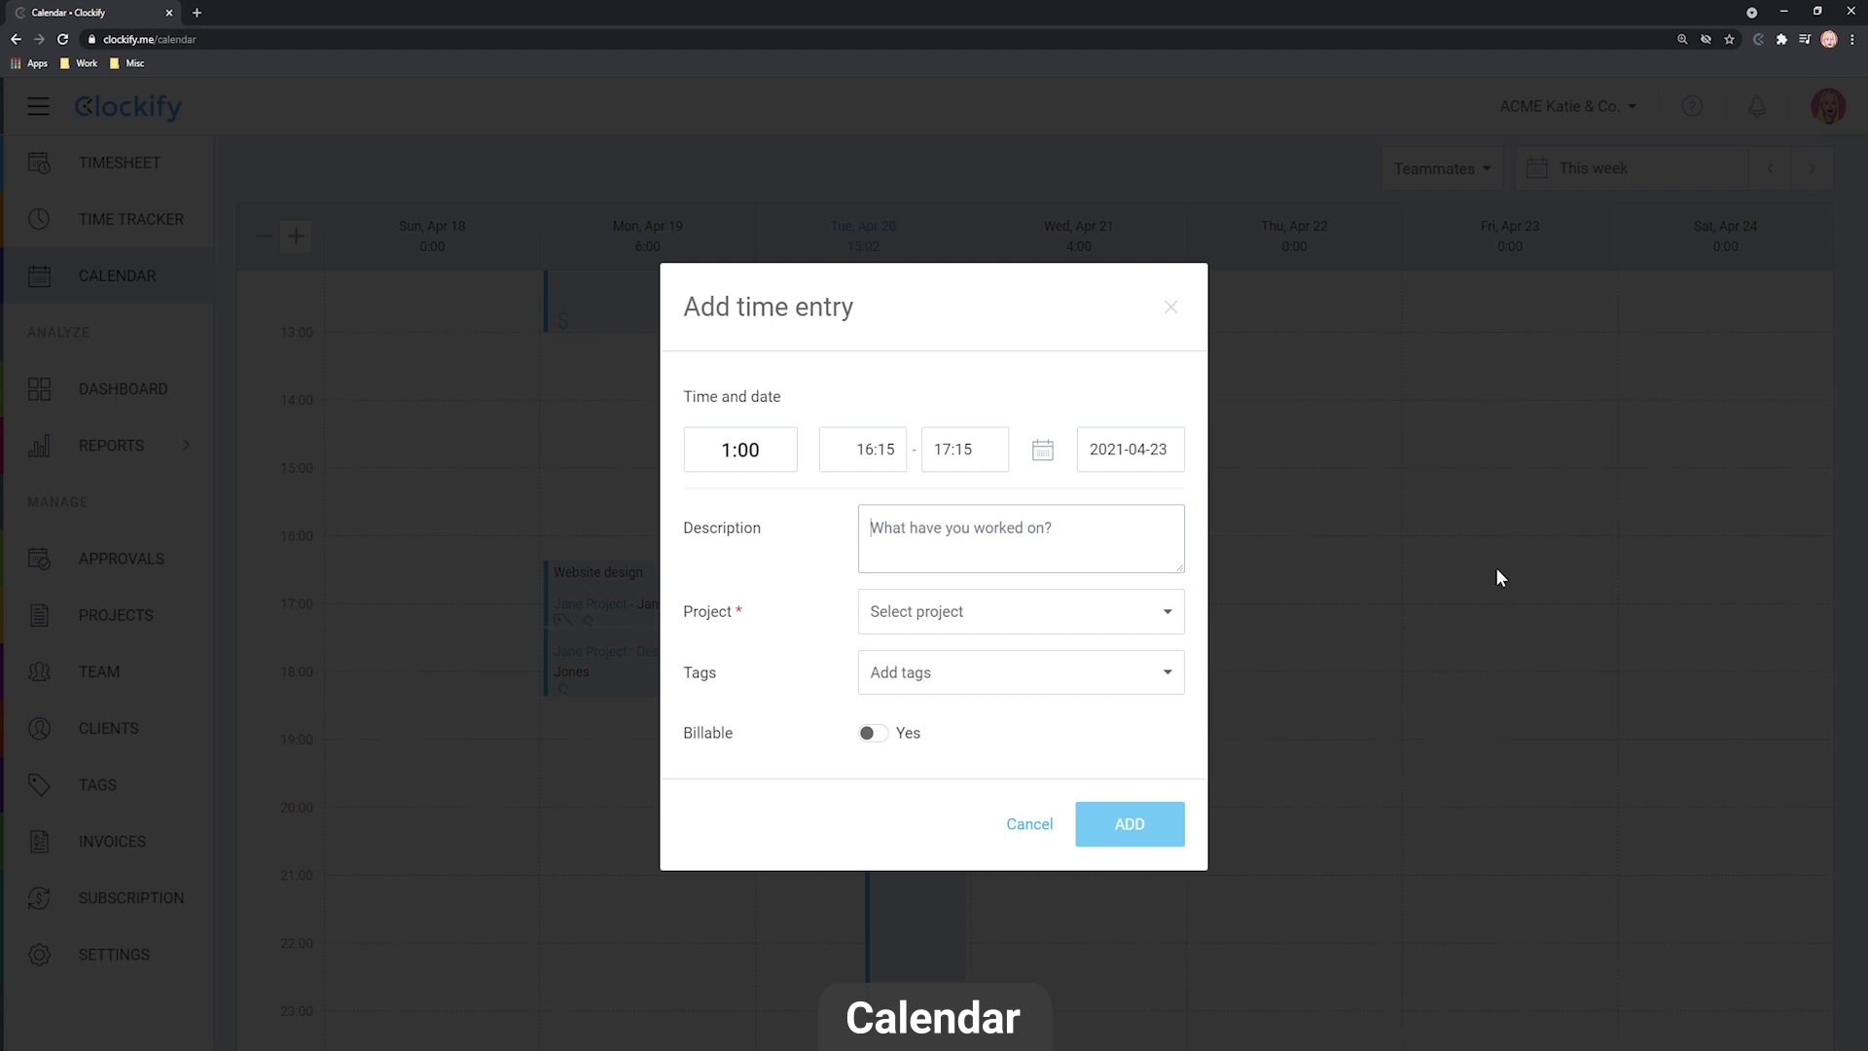
left_click(1054, 613)
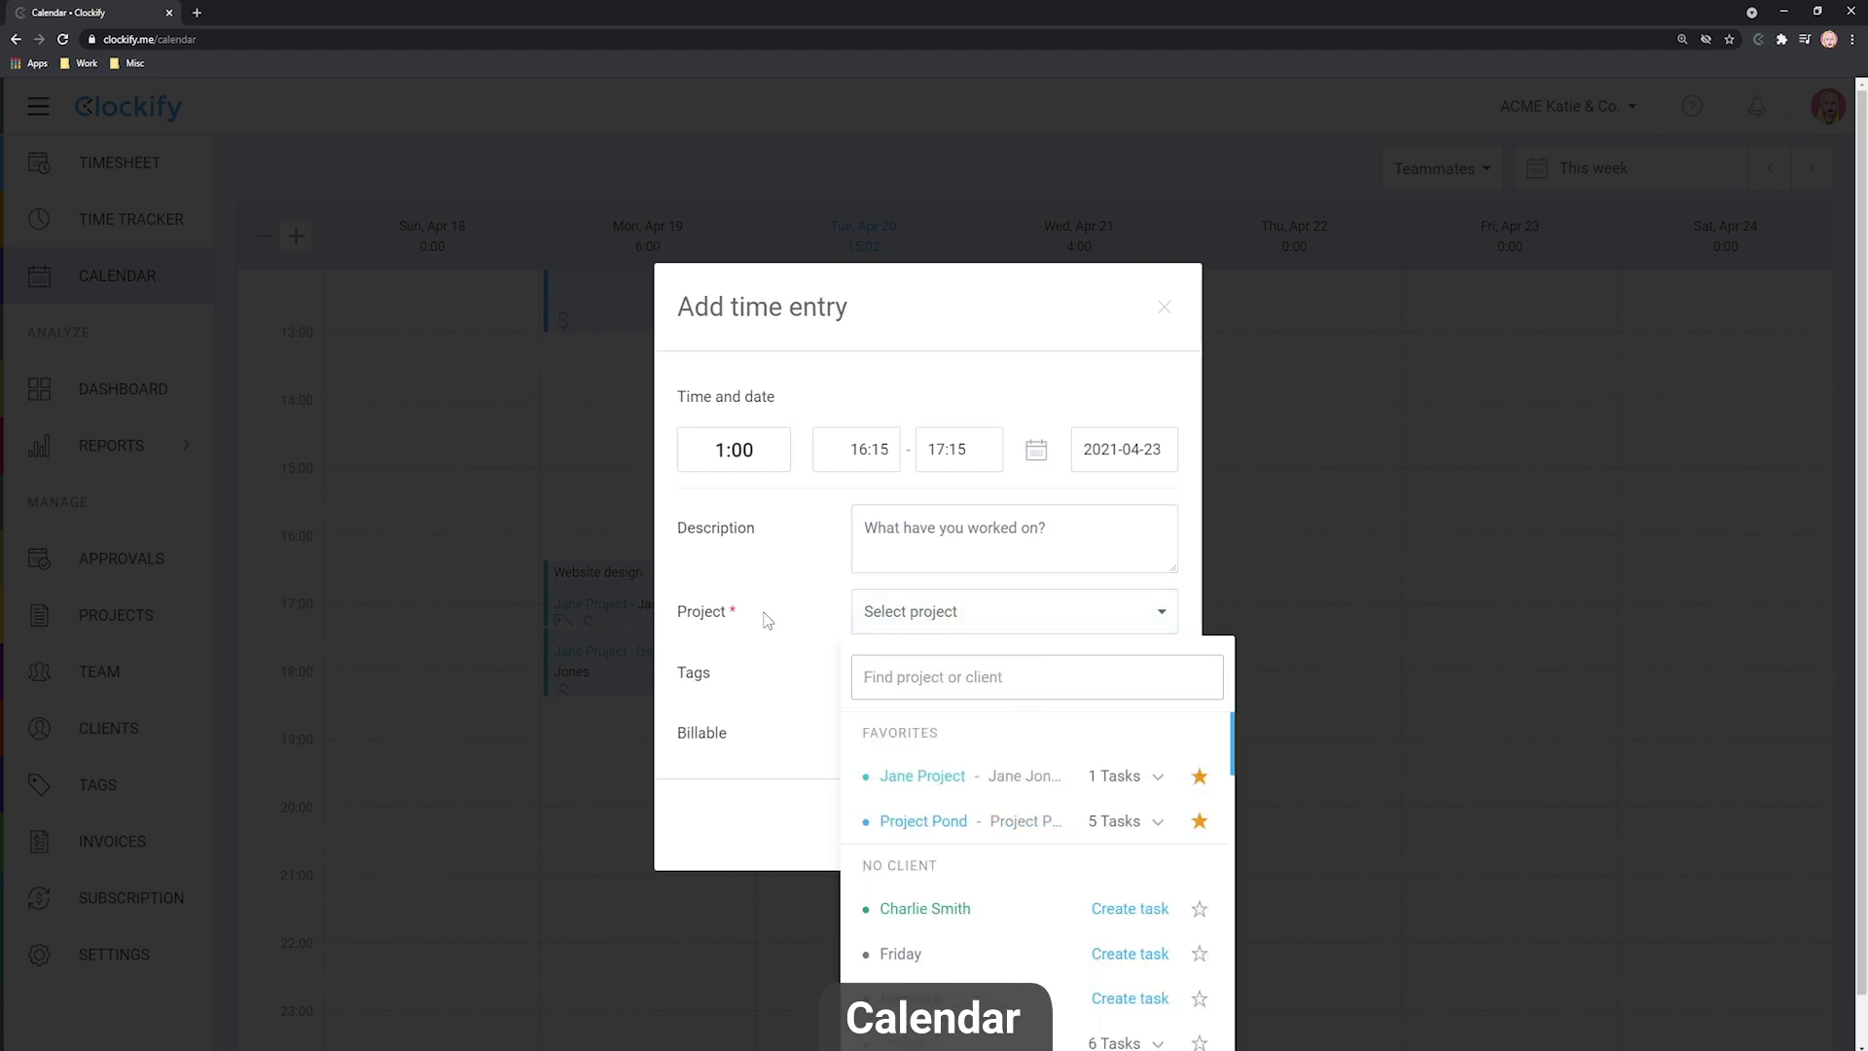
left_click(1055, 613)
left_click(1043, 826)
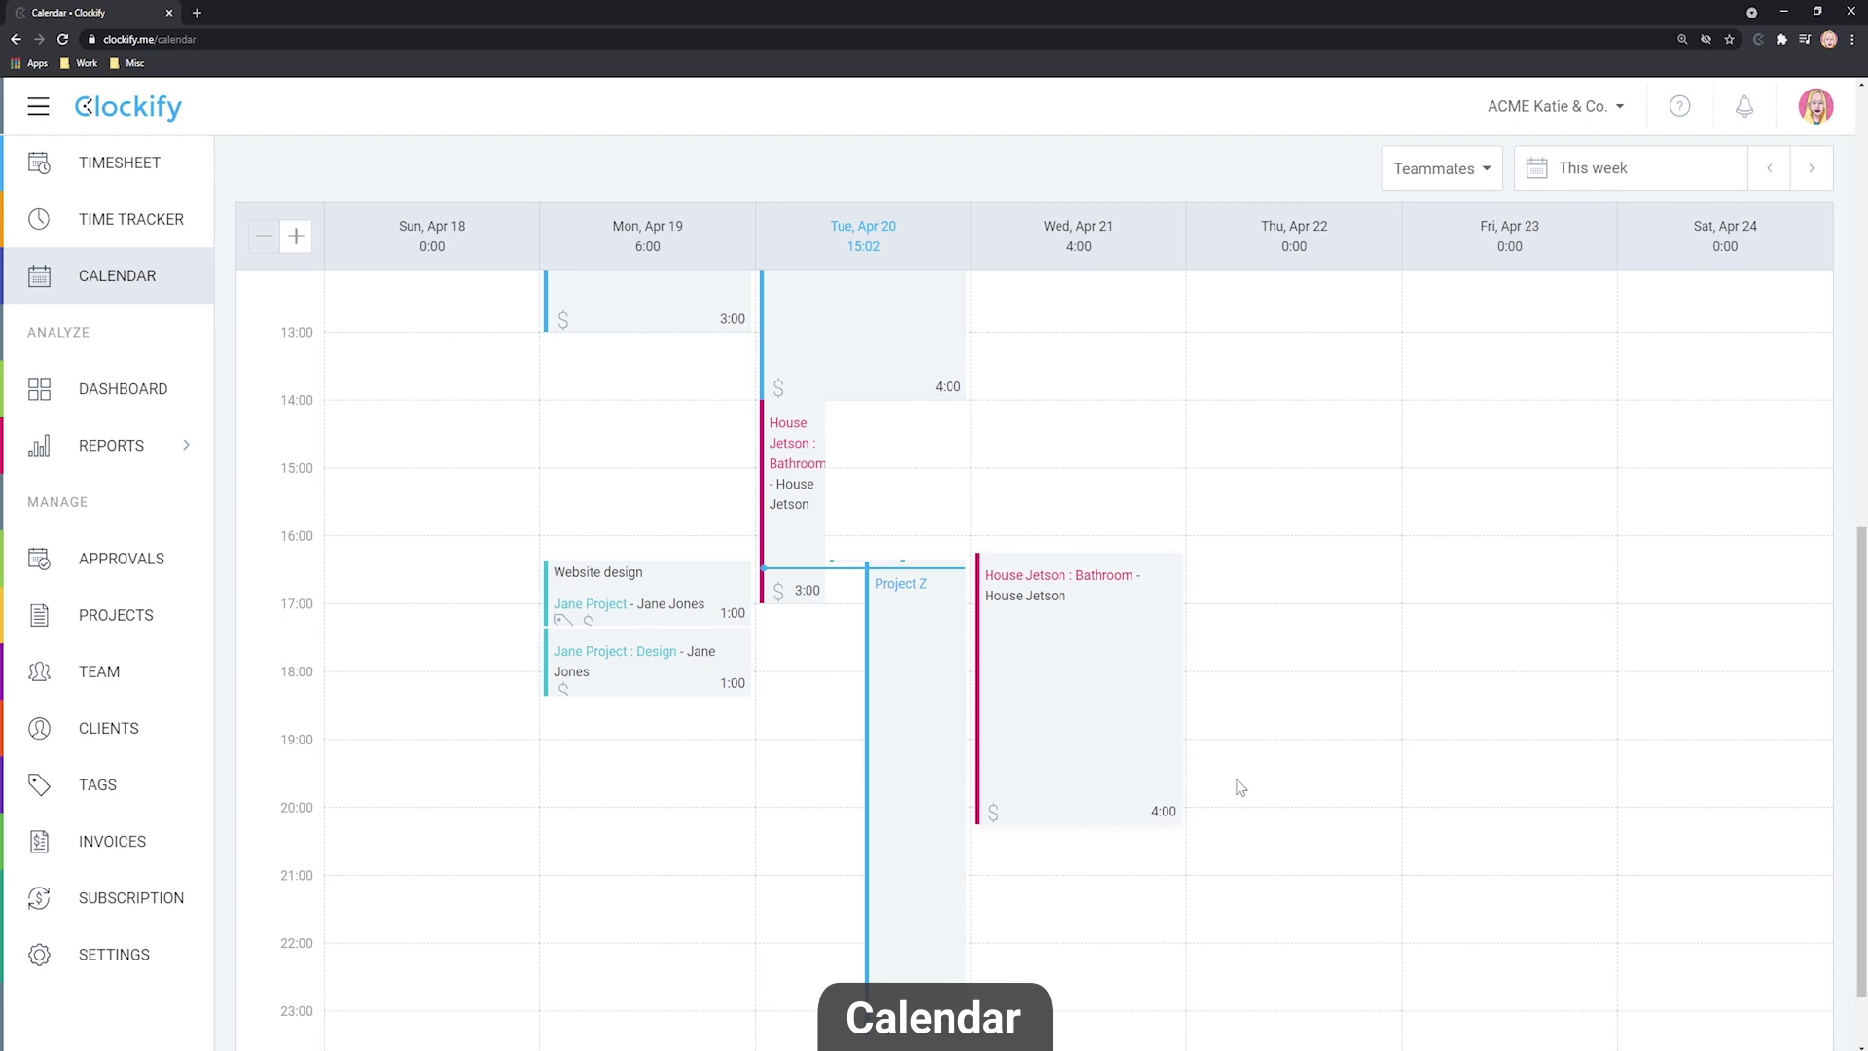
left_click_drag(1211, 598, 1218, 751)
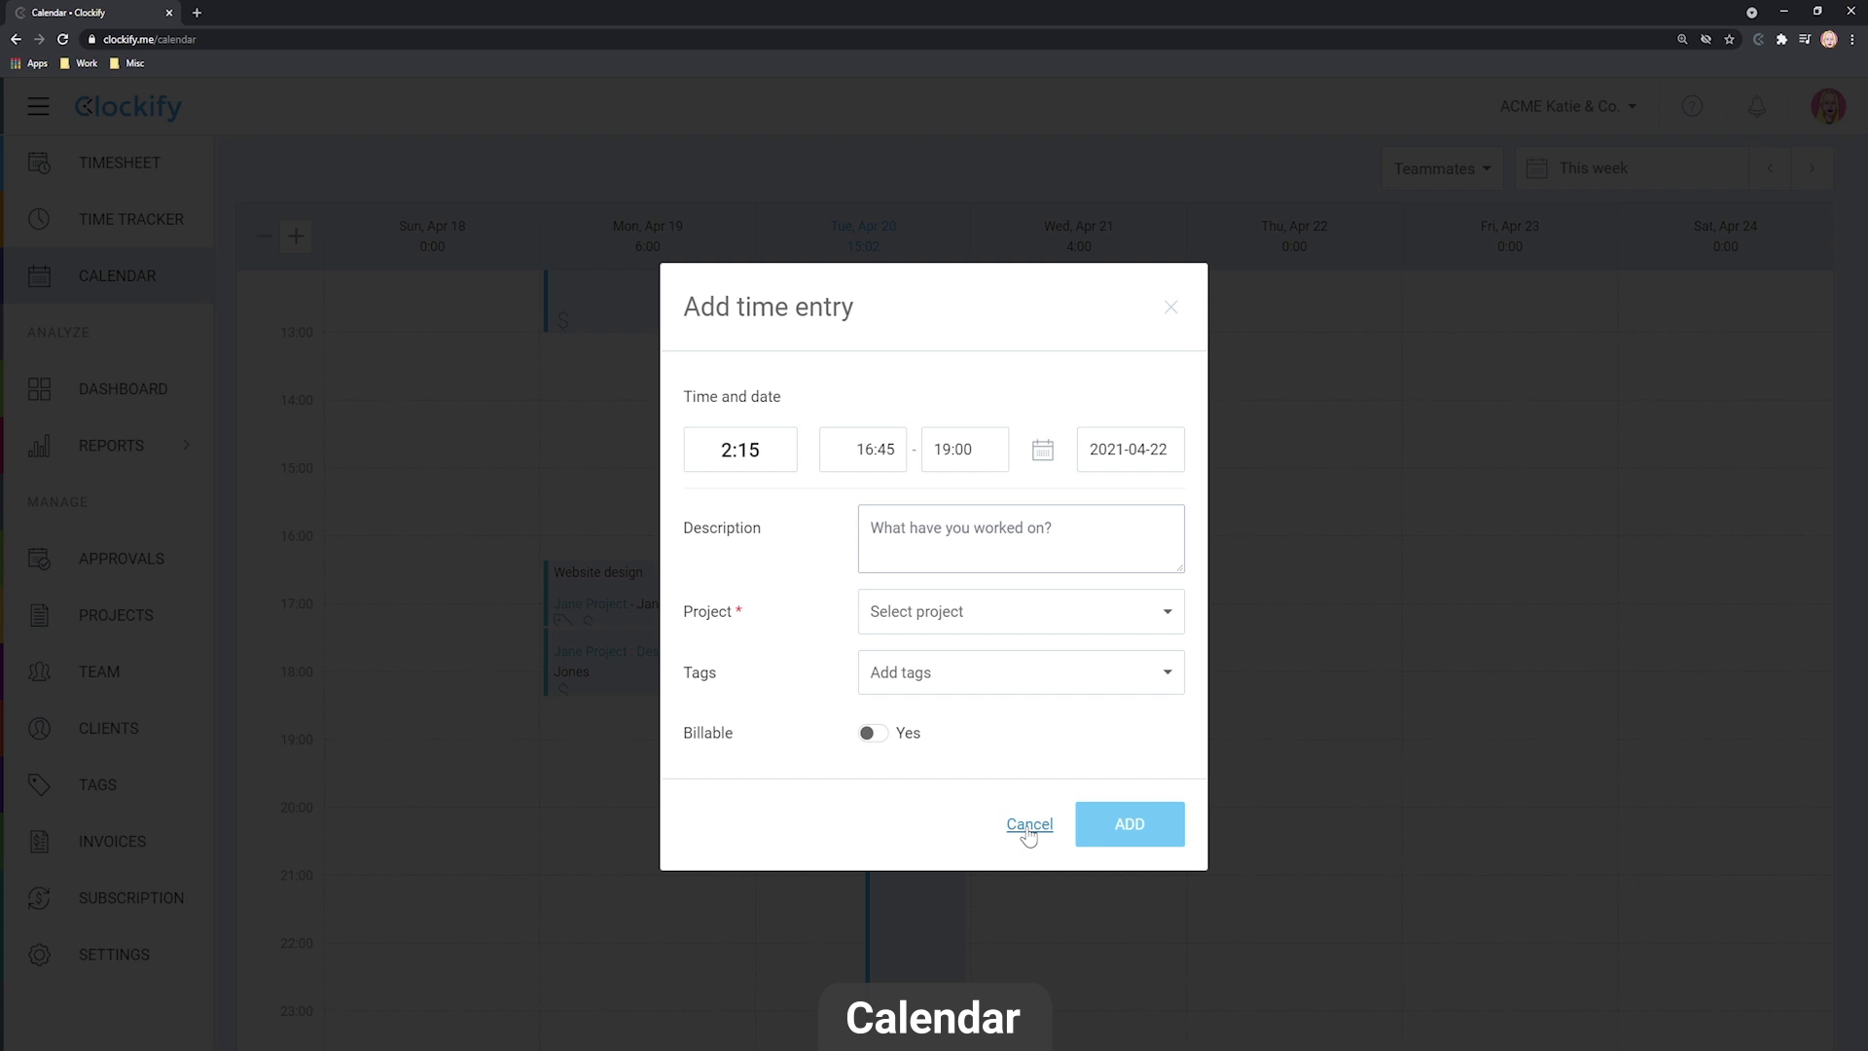
left_click(1028, 834)
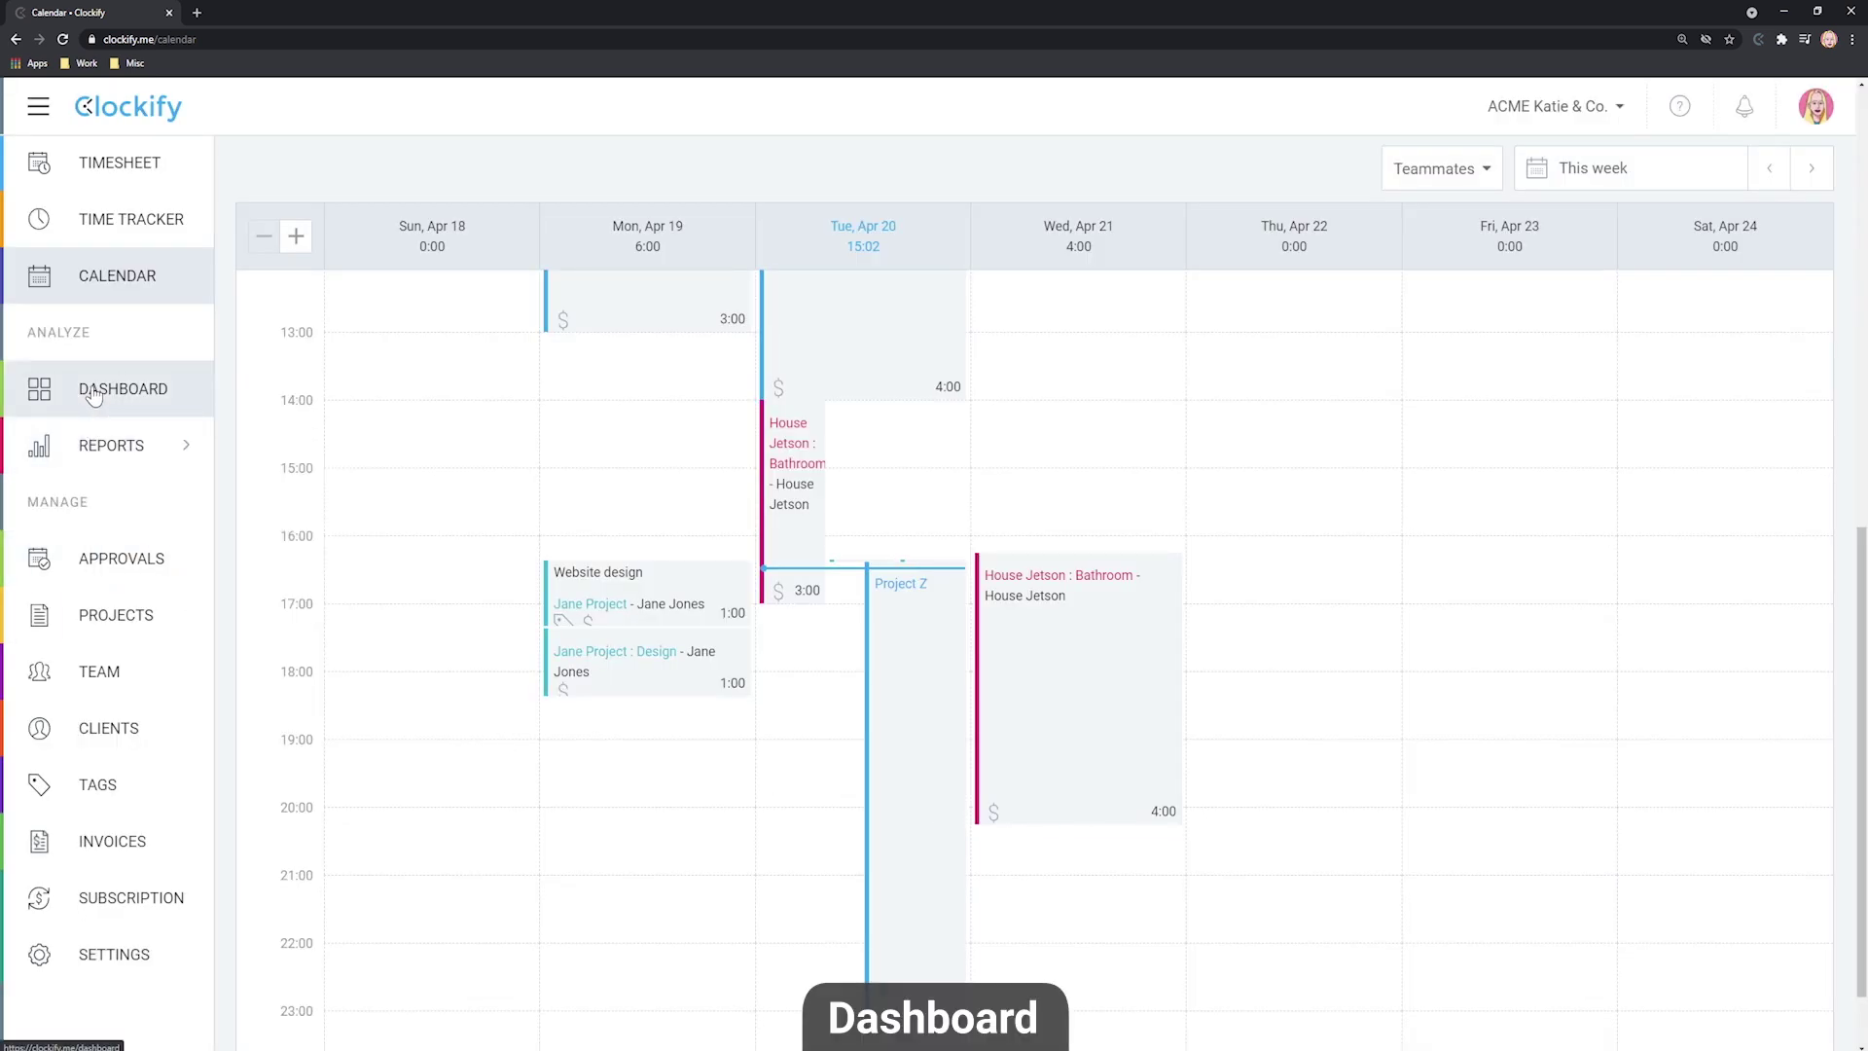
View the Dashboard for Apr 13–24, then this week, down to Team activities
left_click(94, 395)
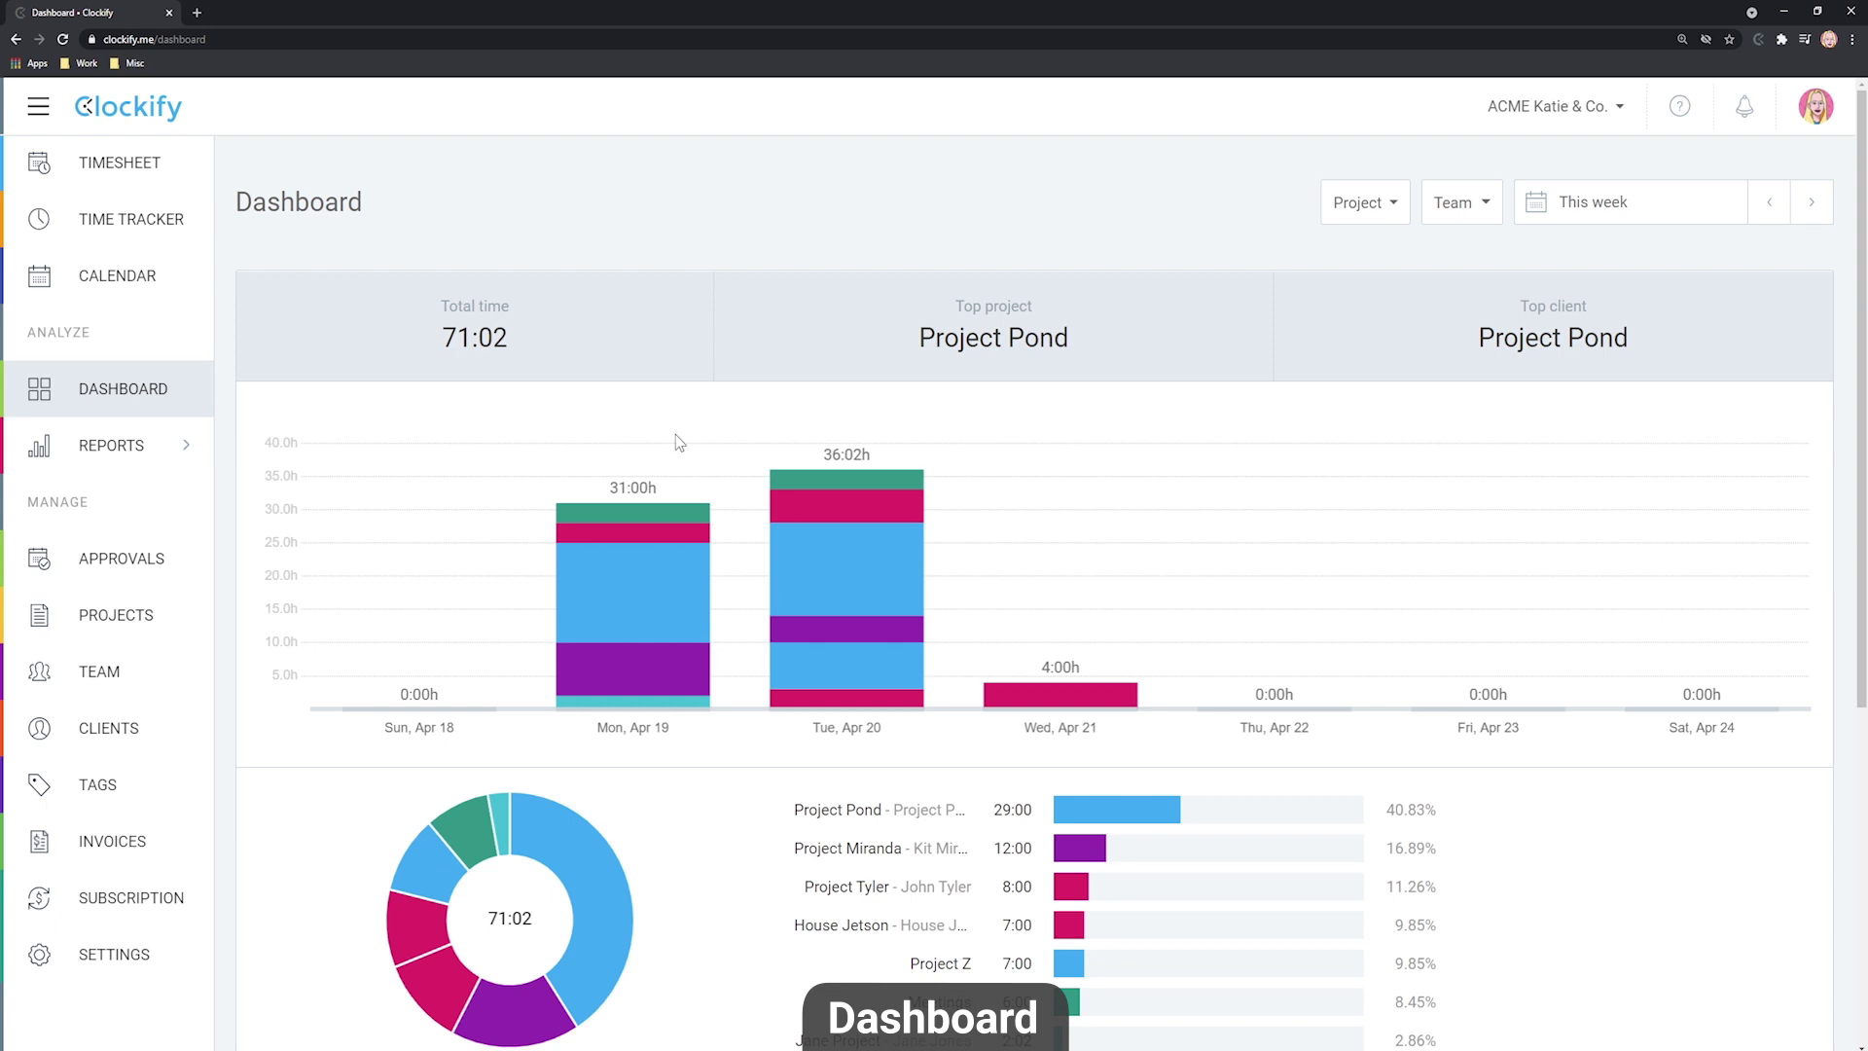
left_click(1635, 202)
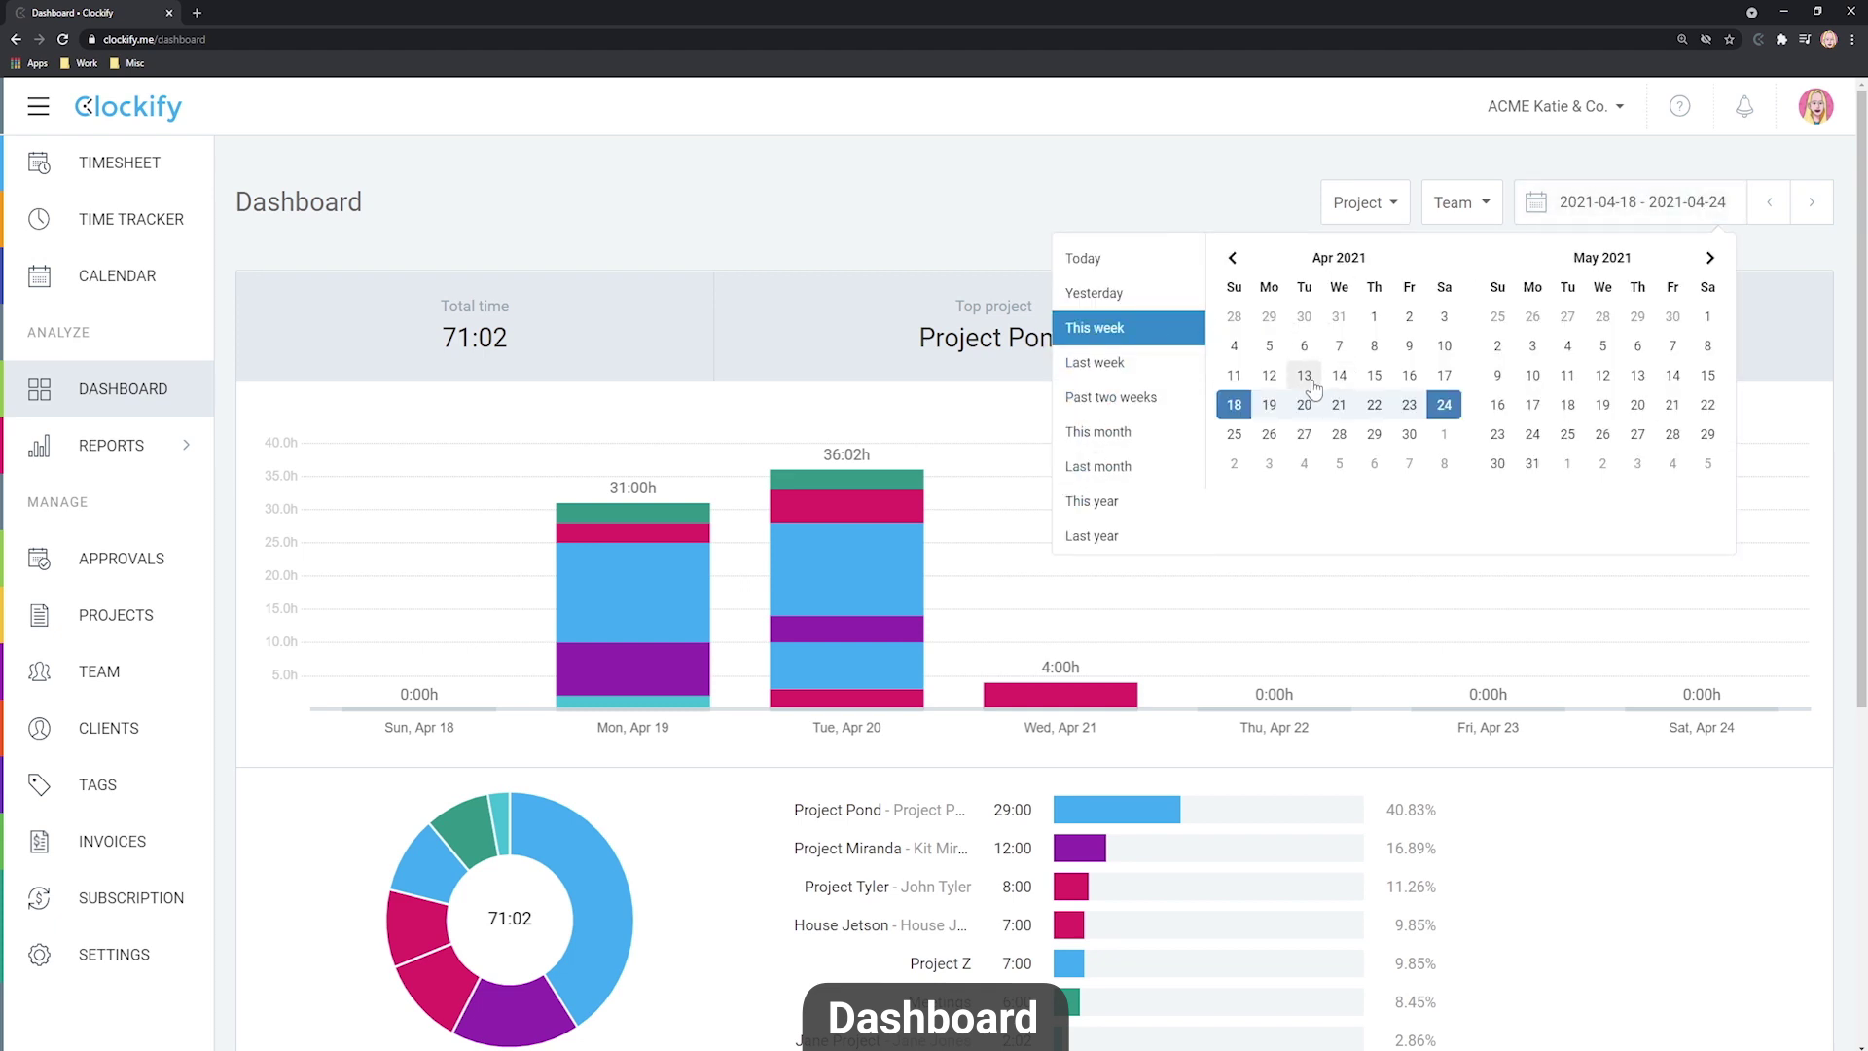
left_click(1303, 375)
left_click(1445, 406)
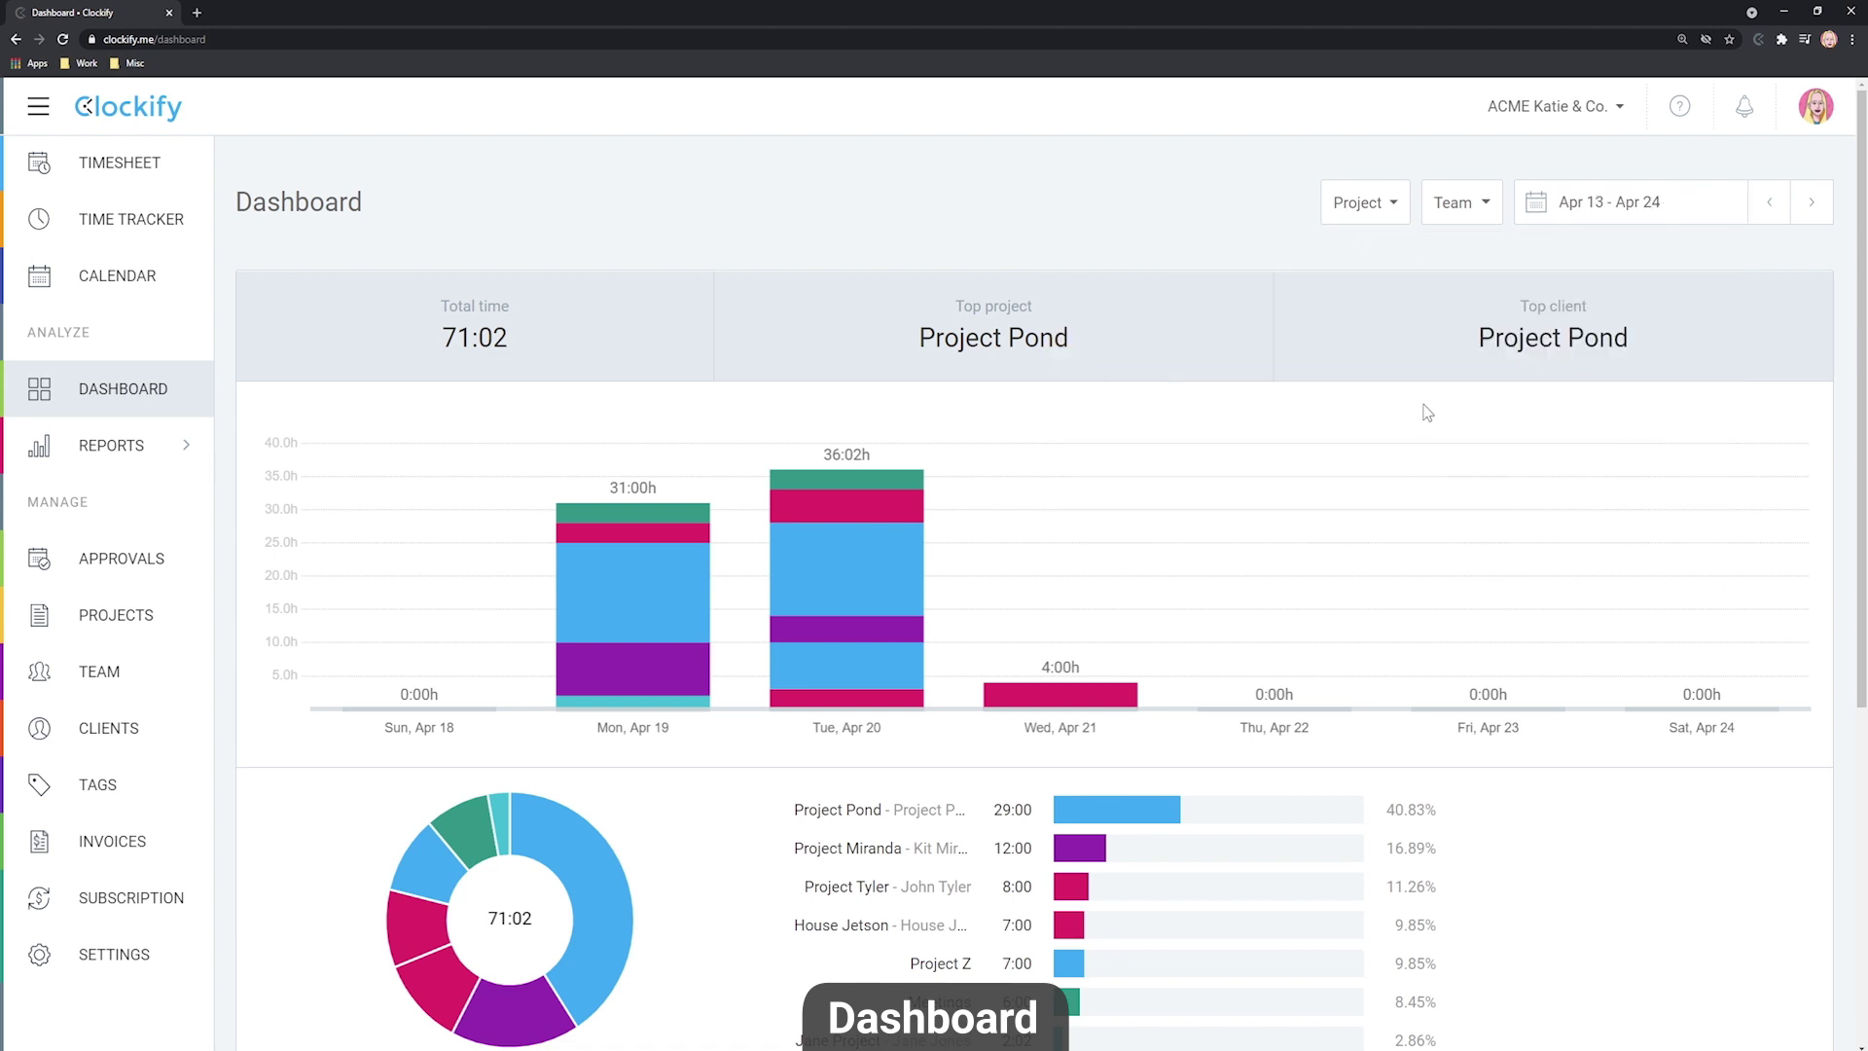
left_click(1588, 201)
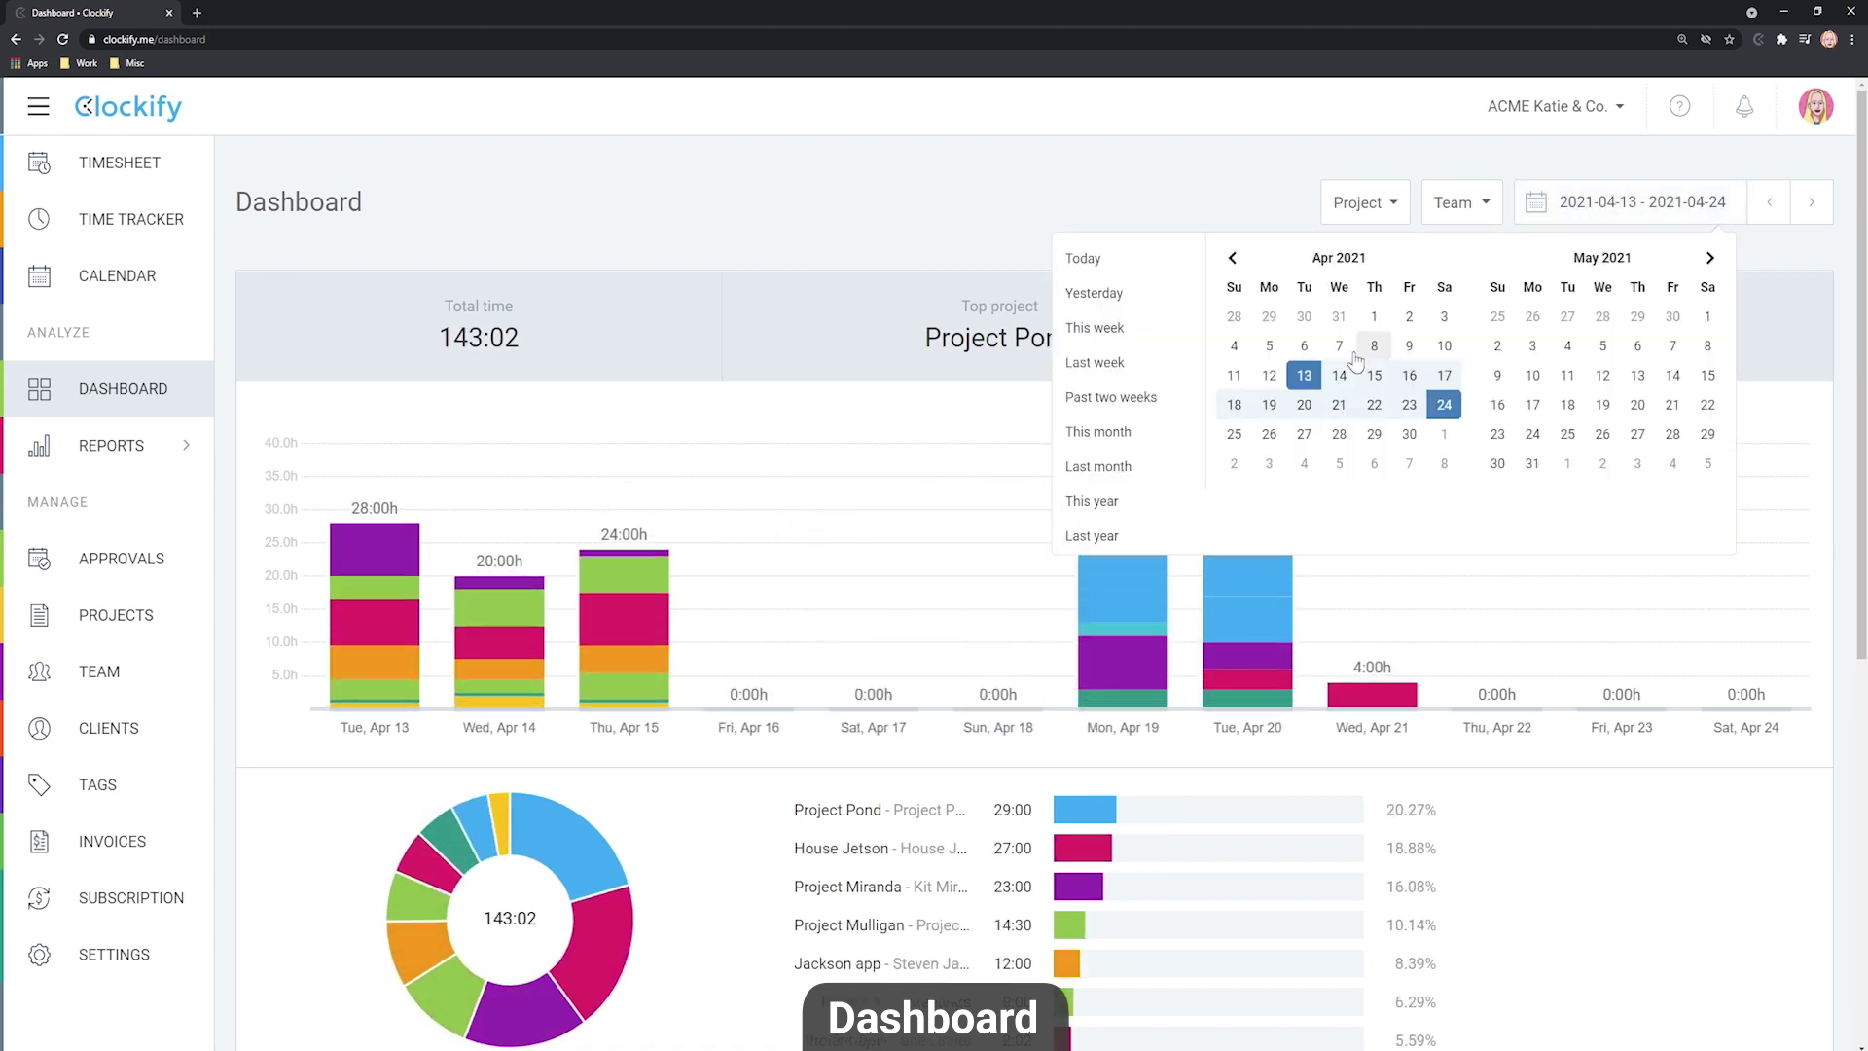
left_click(1094, 327)
scroll(738, 370, "down", 1)
scroll(749, 409, "down", 5)
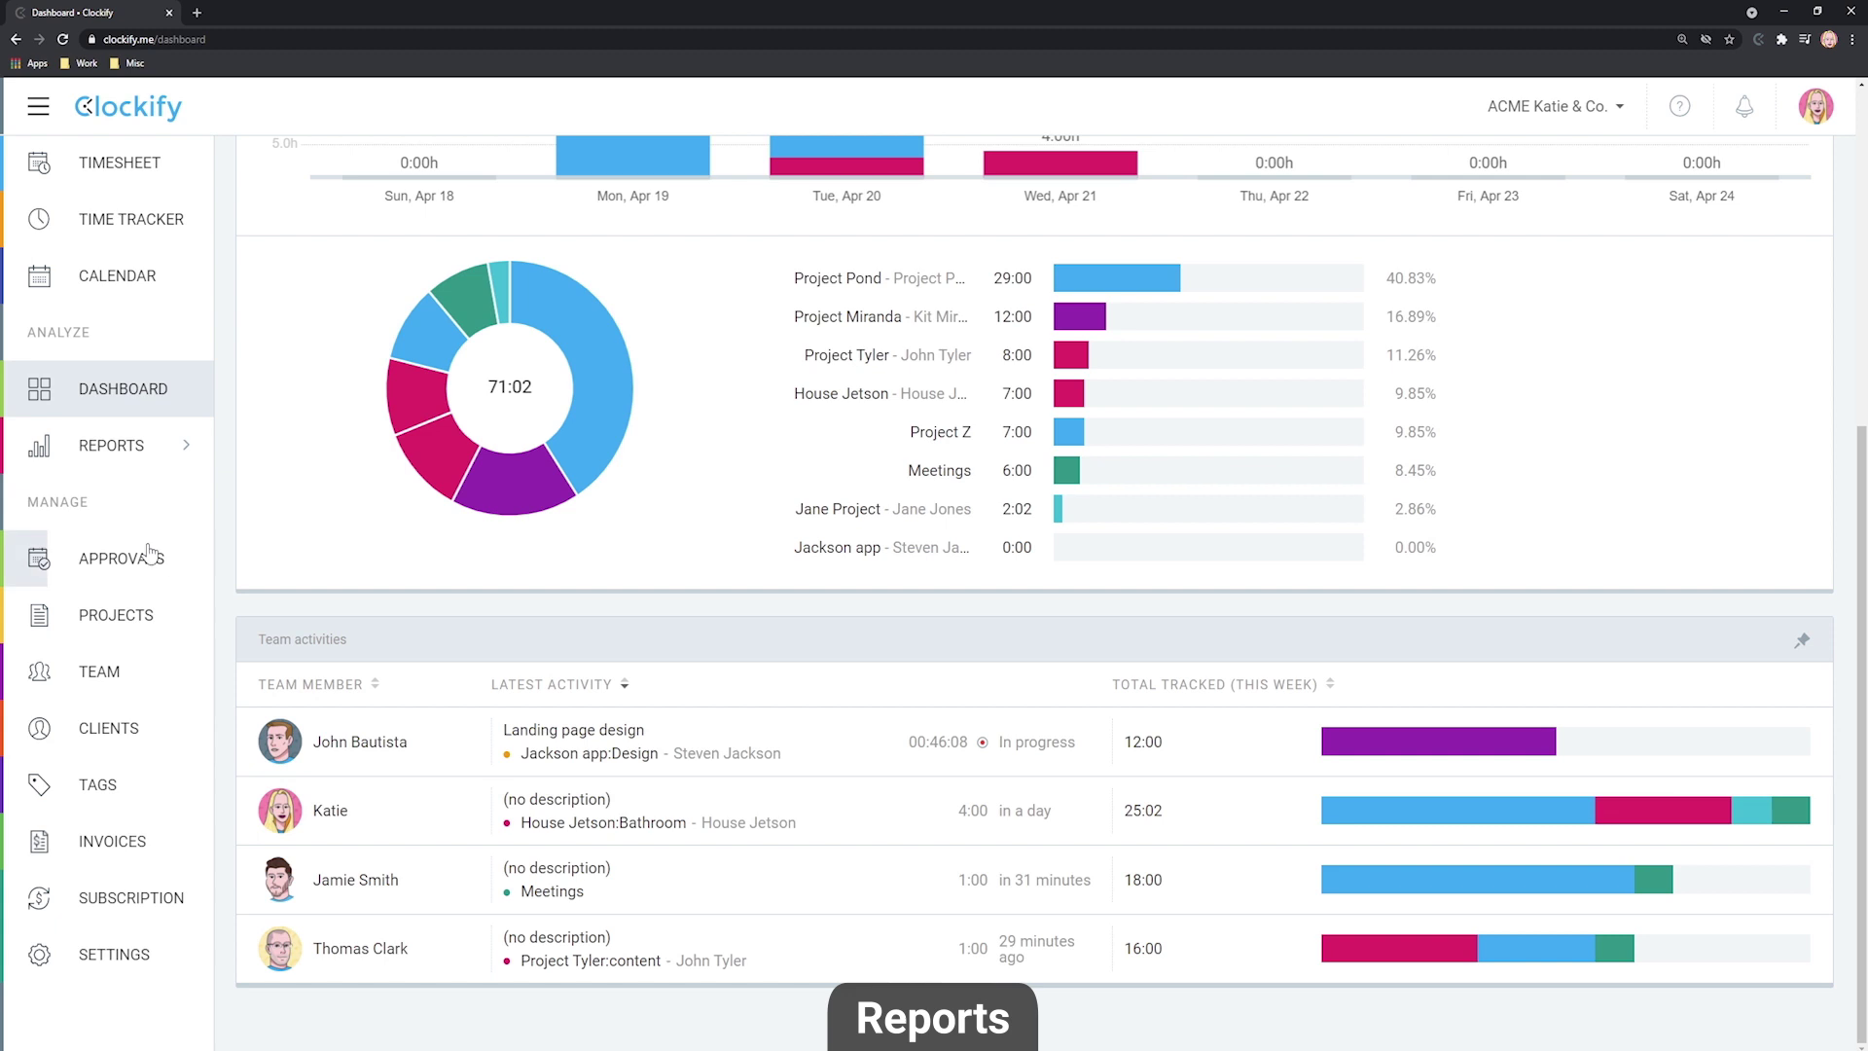
Open Reports to see this week's Summary: 71:02 billable, 1,956.00 USD
left_click(82, 450)
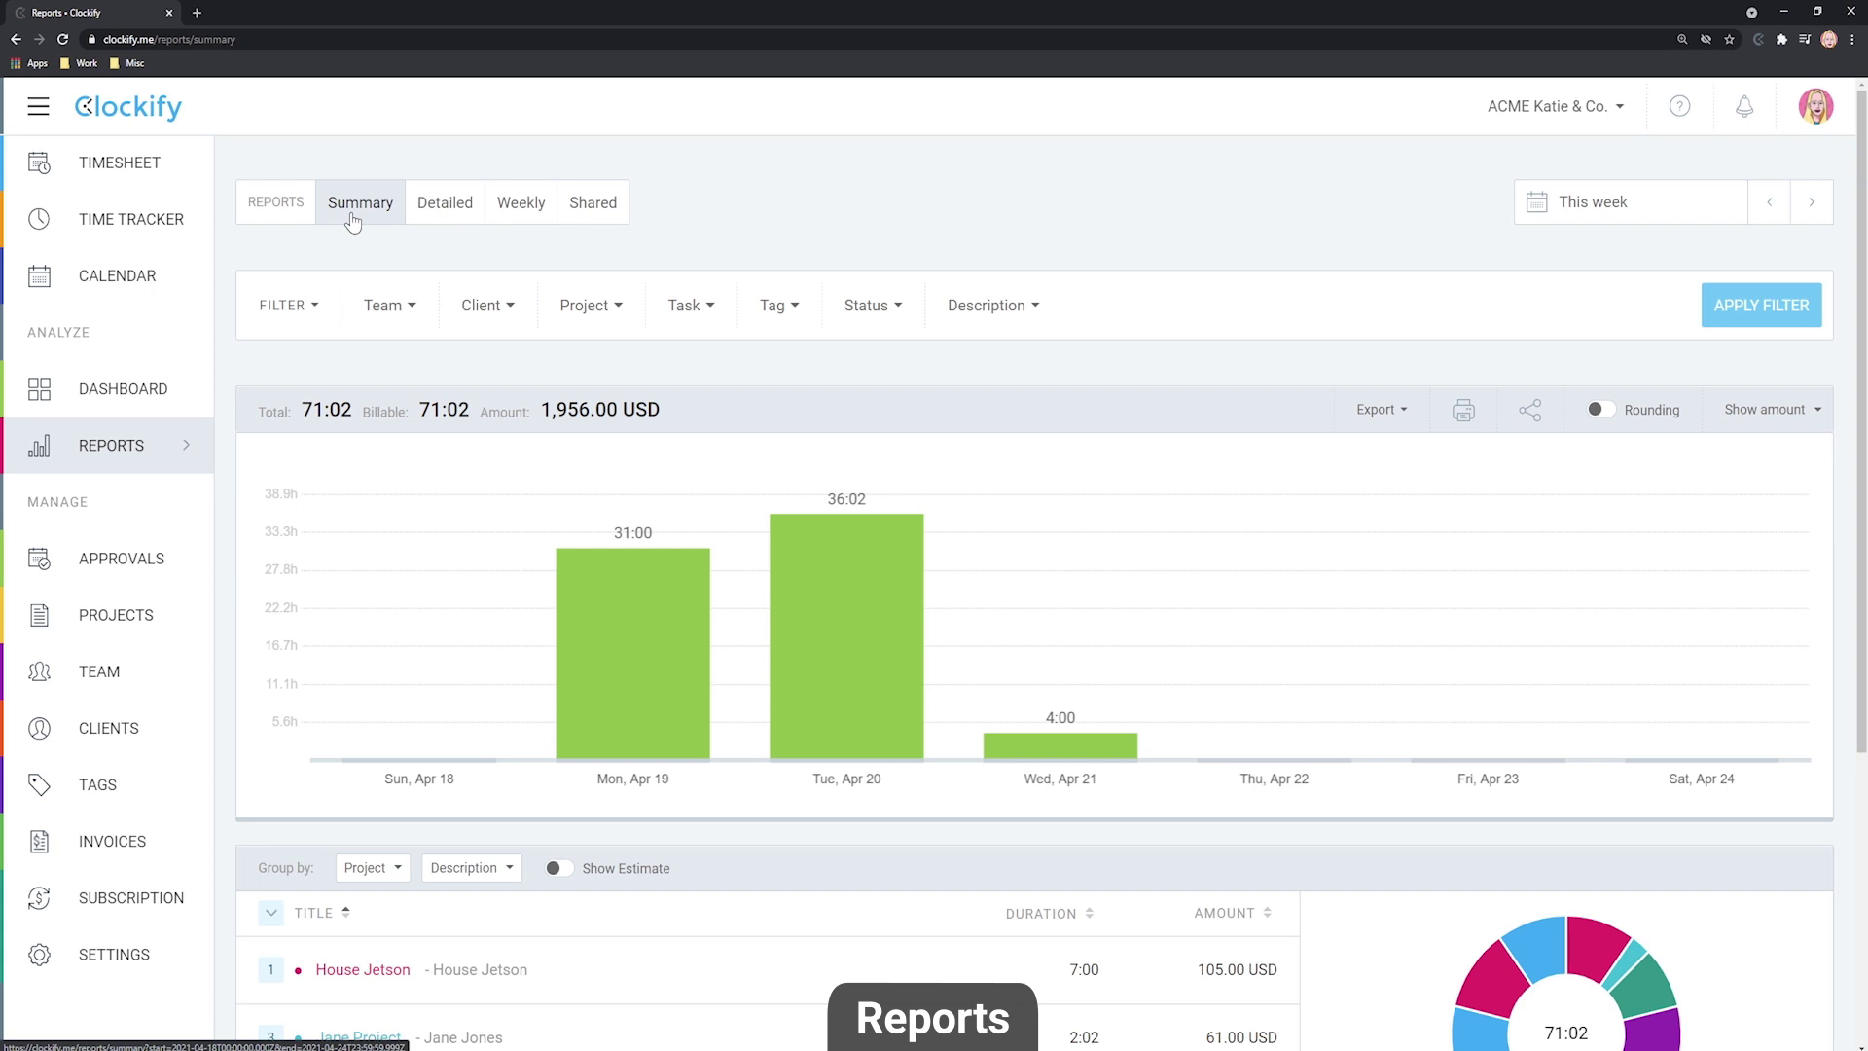
Group the Summary report by User
left_click(1578, 201)
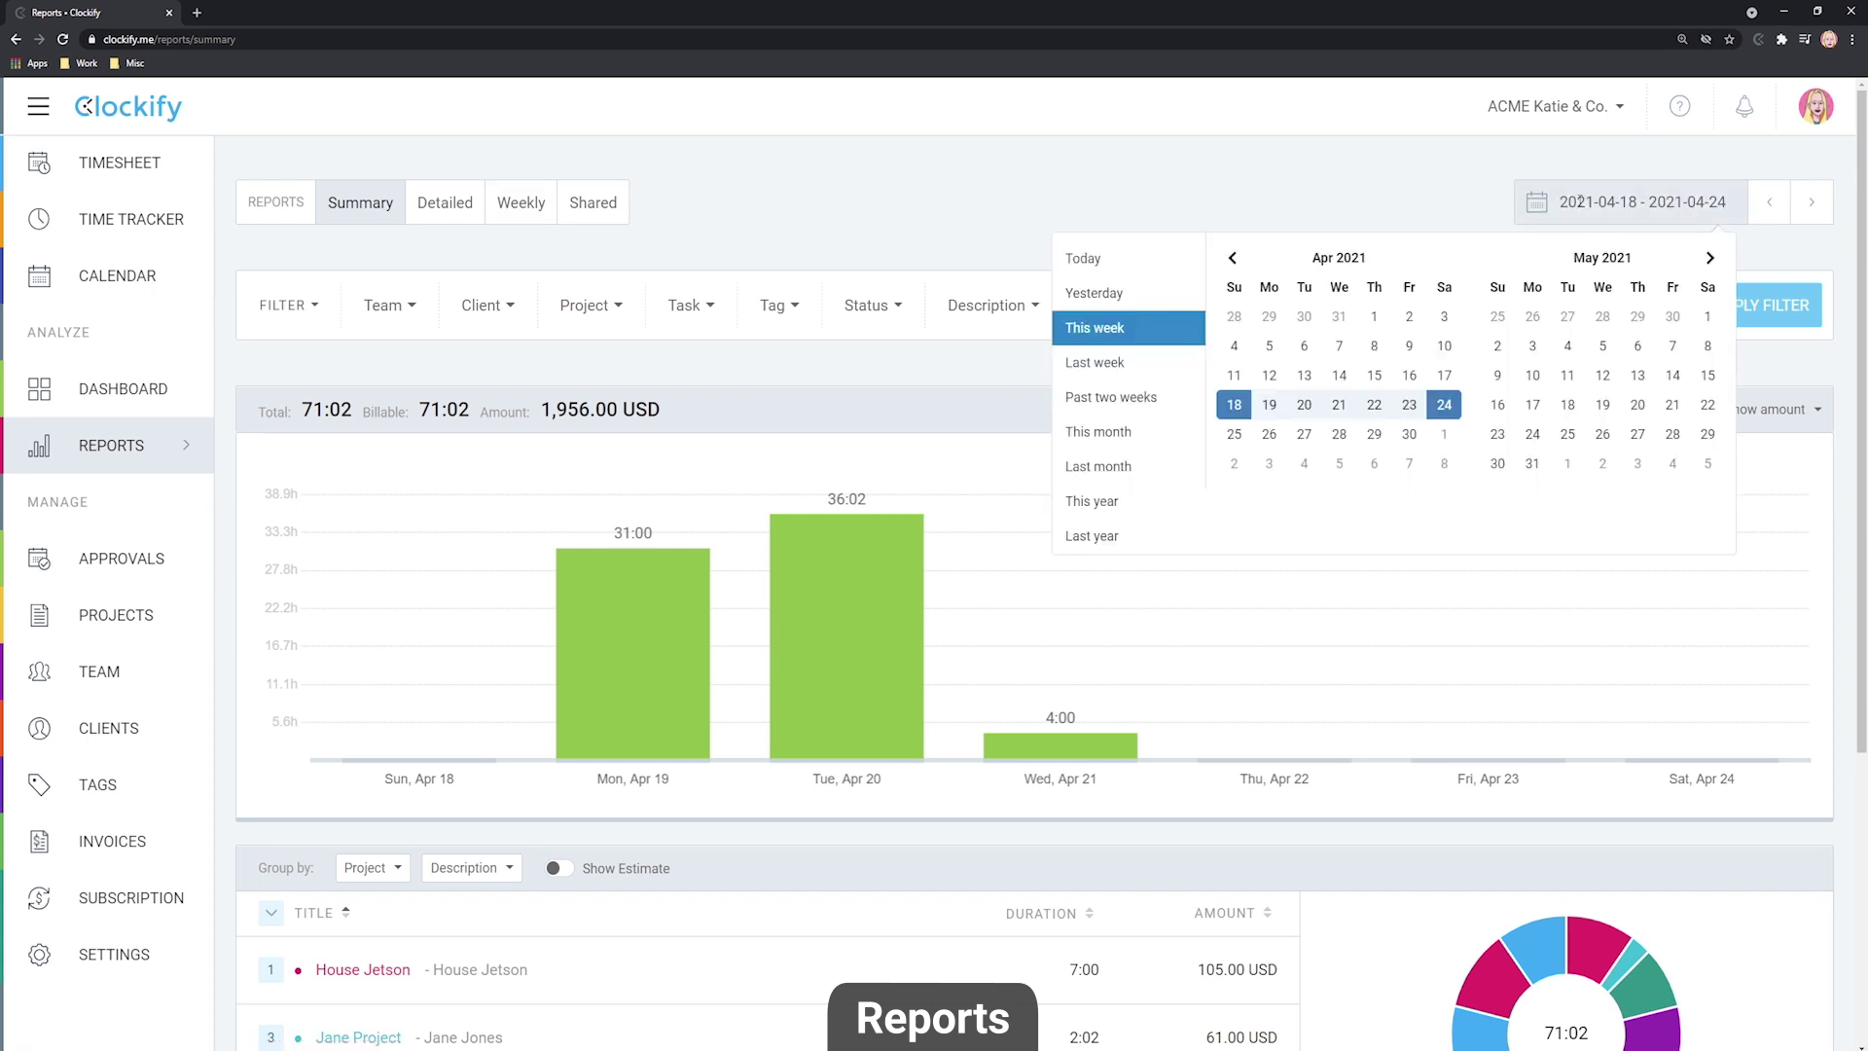
left_click(955, 237)
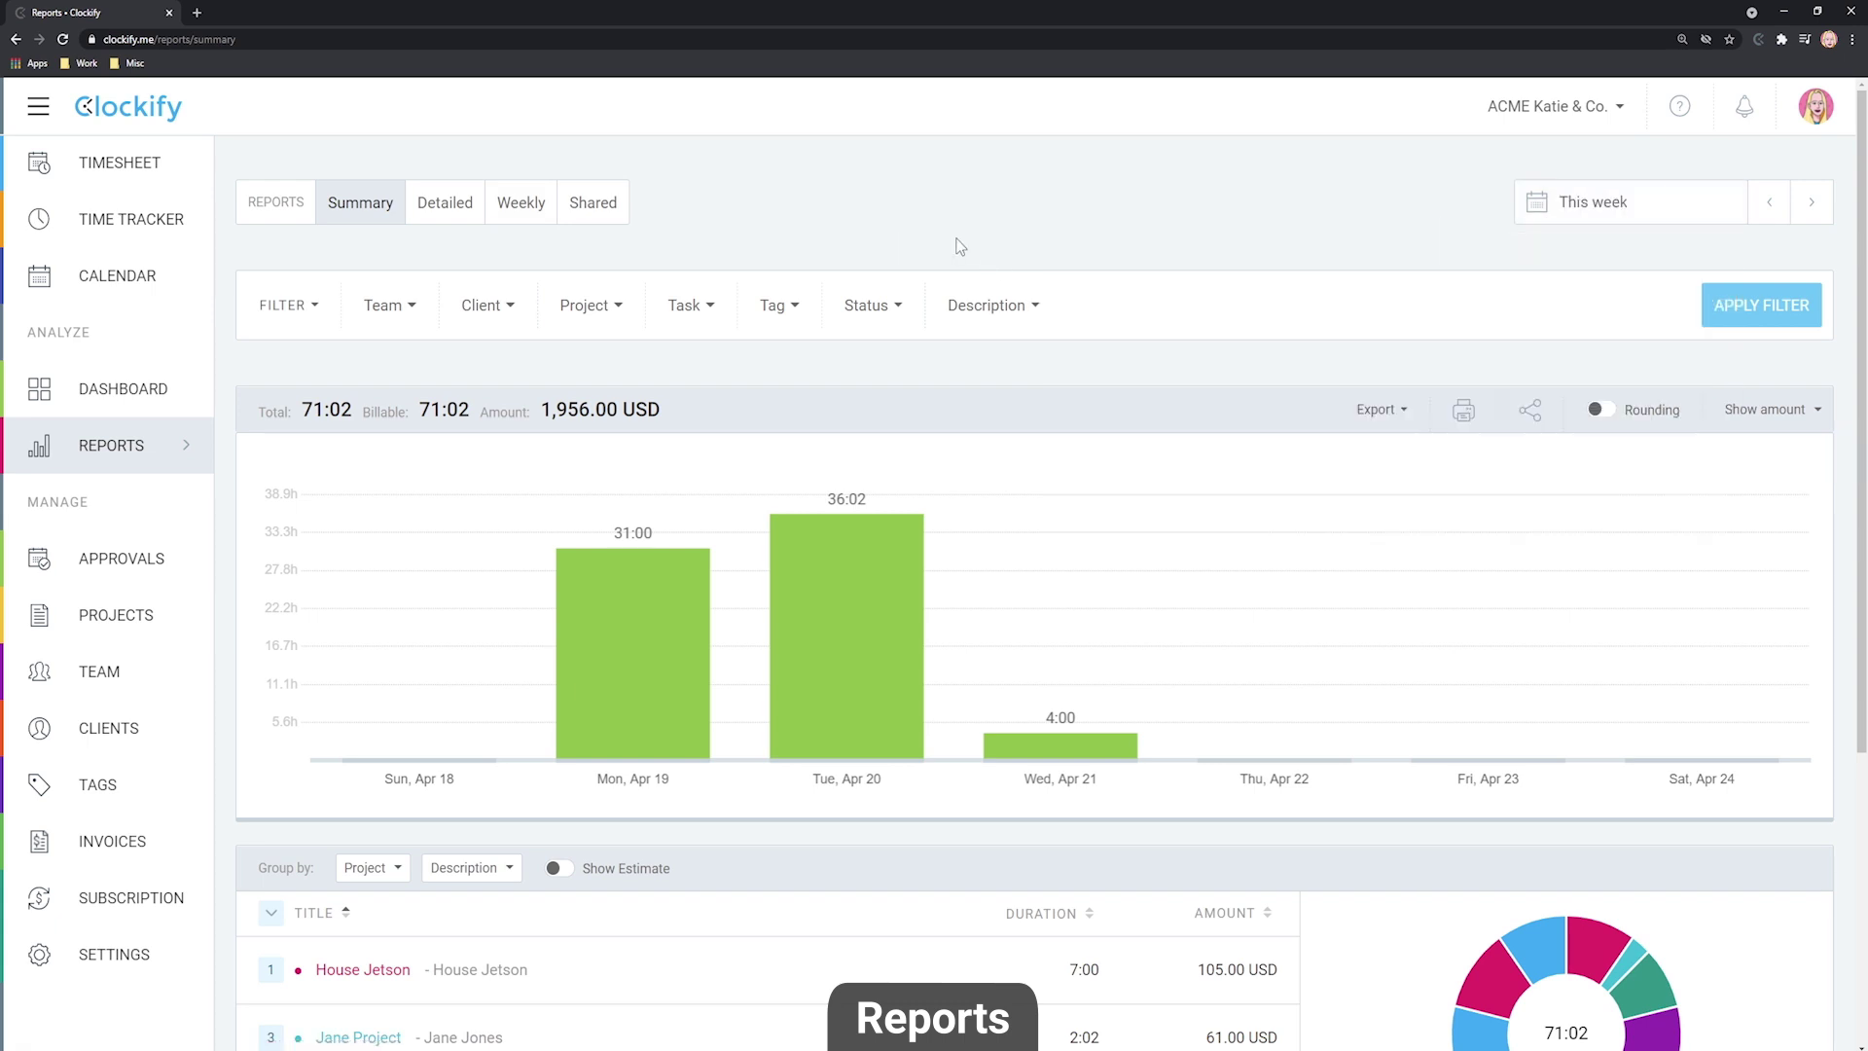
scroll(523, 511, "down", 4)
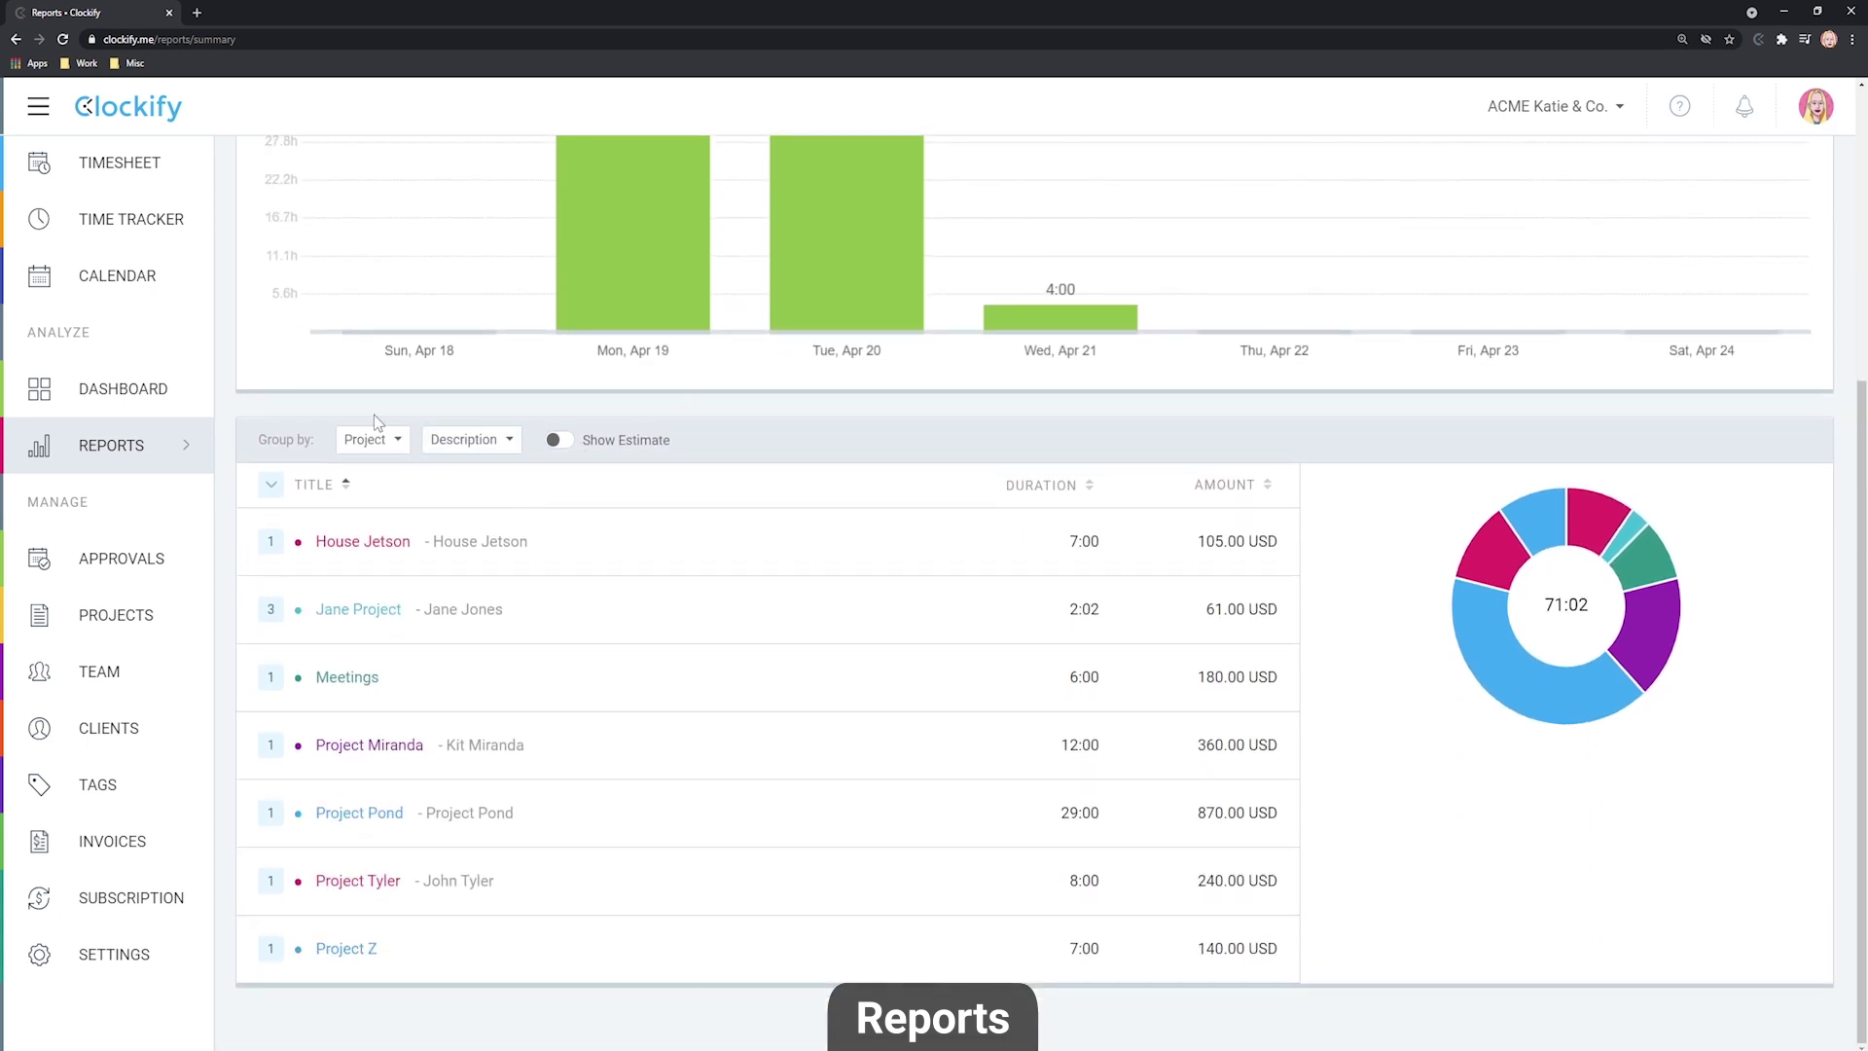
left_click(385, 445)
left_click(406, 574)
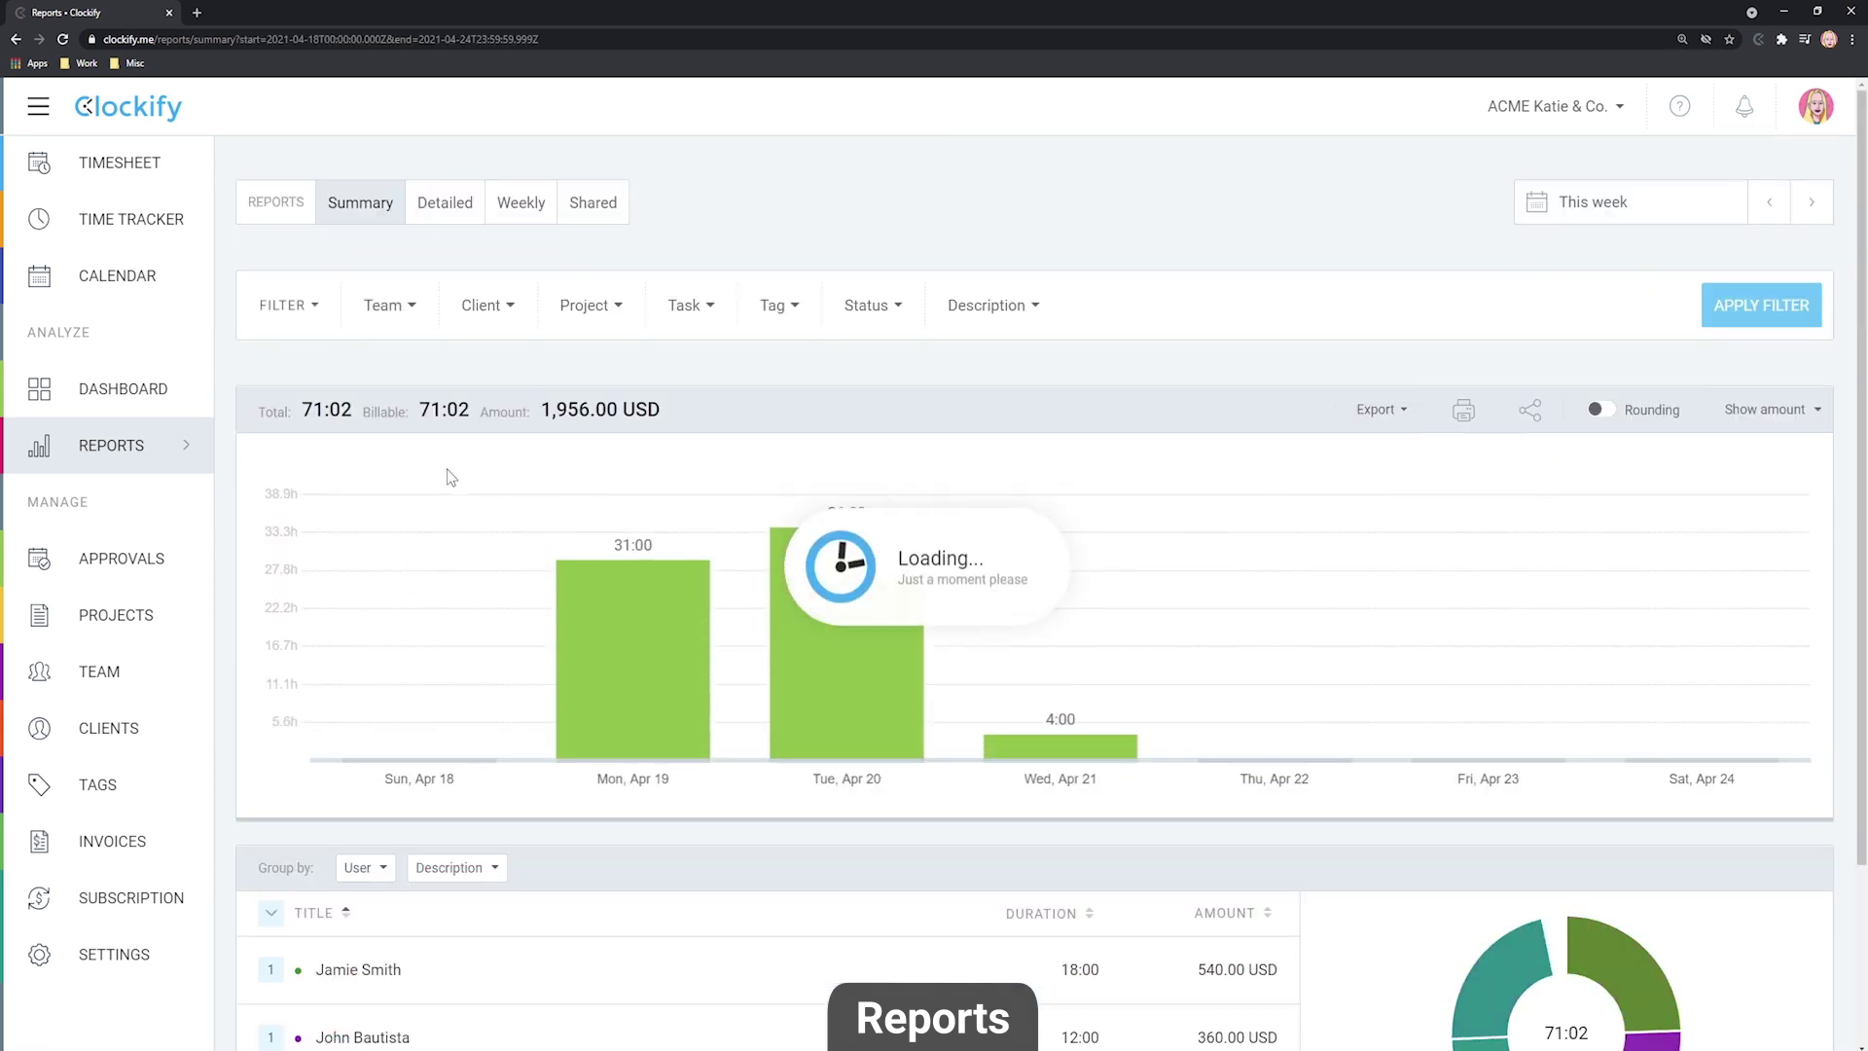
Add Date as the second grouping and expand the first user's per-day totals
scroll(441, 494, "down", 2)
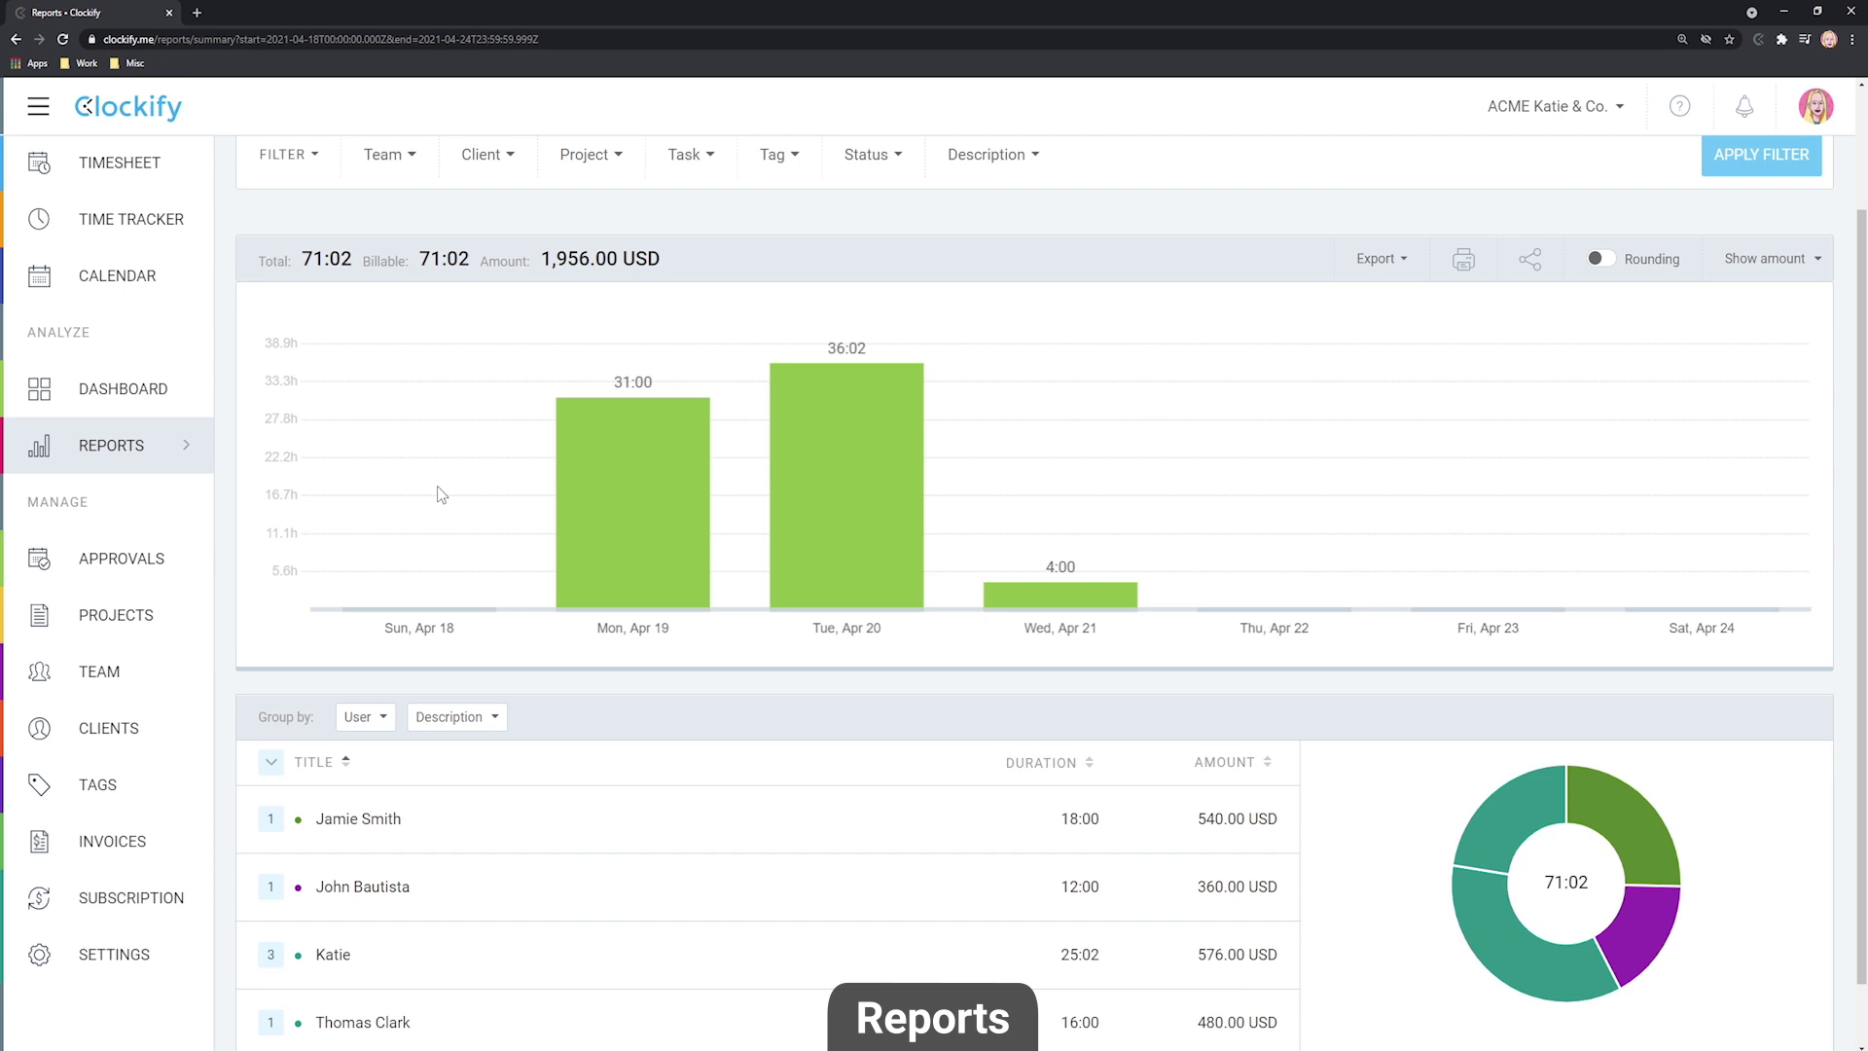
scroll(440, 494, "down", 1)
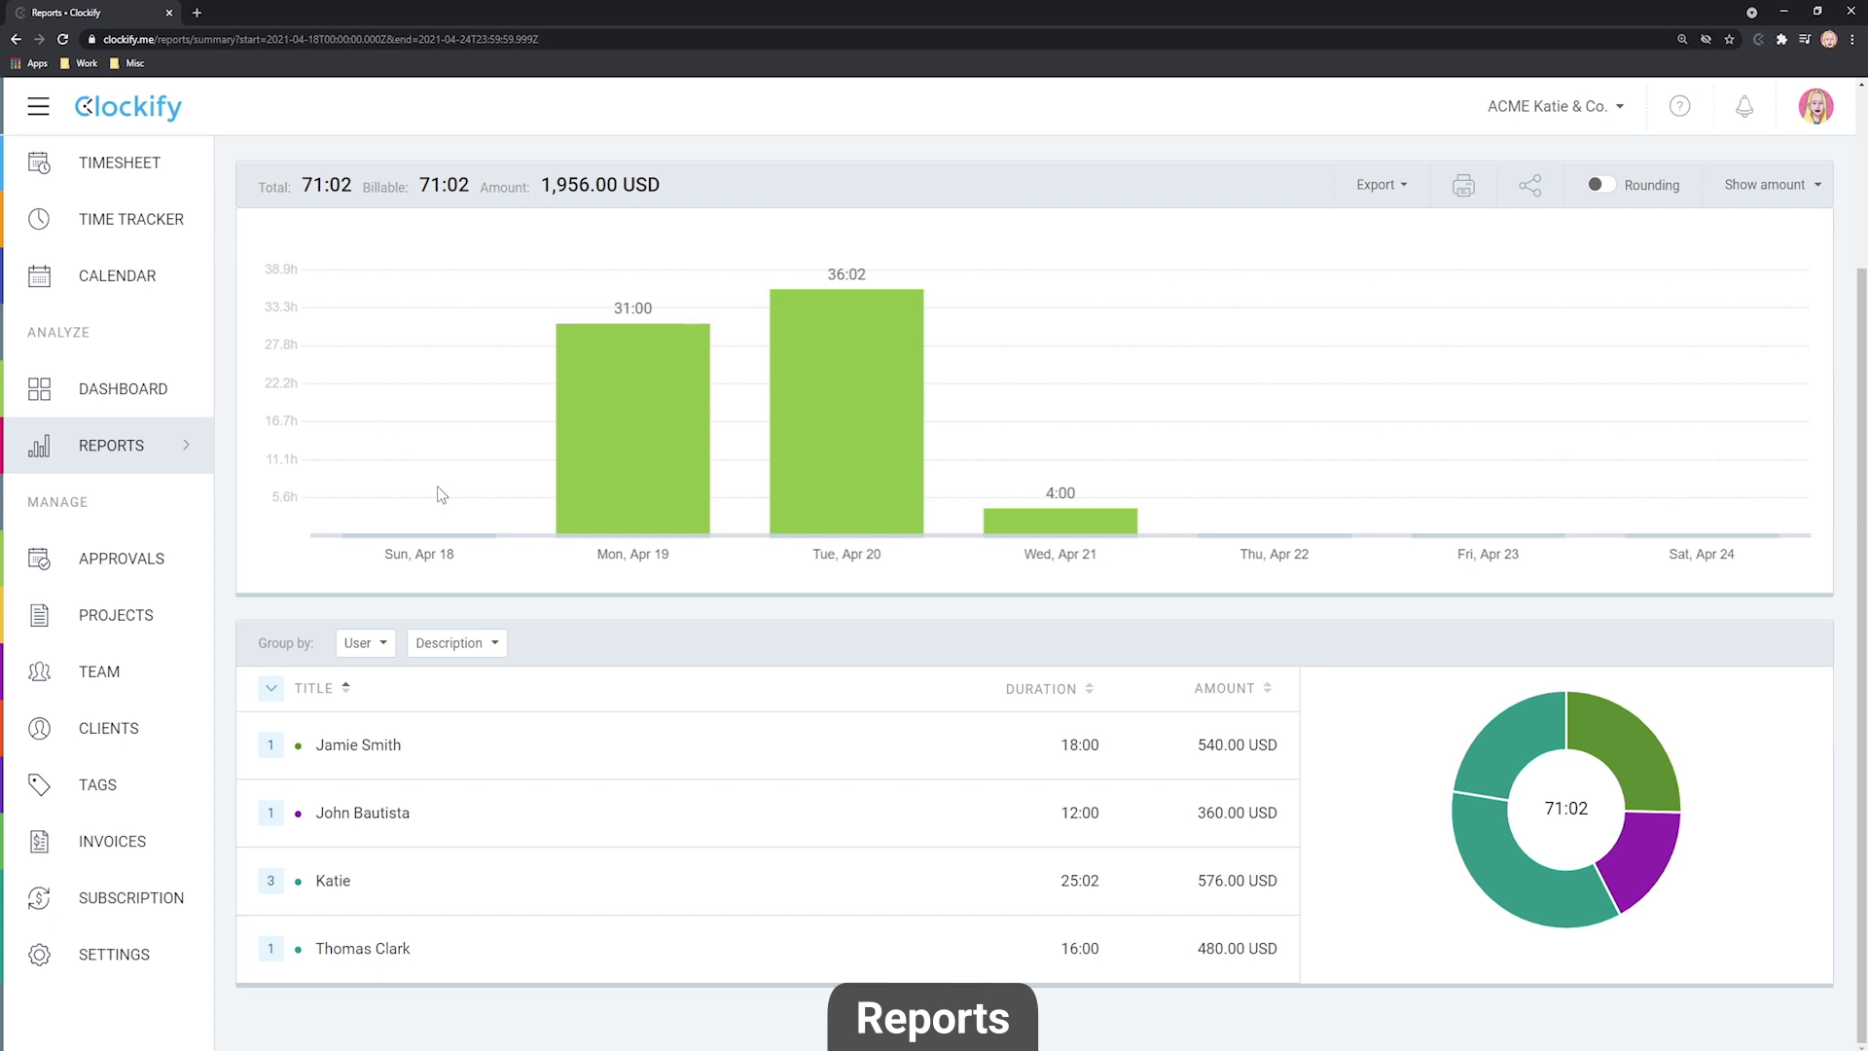
left_click(465, 642)
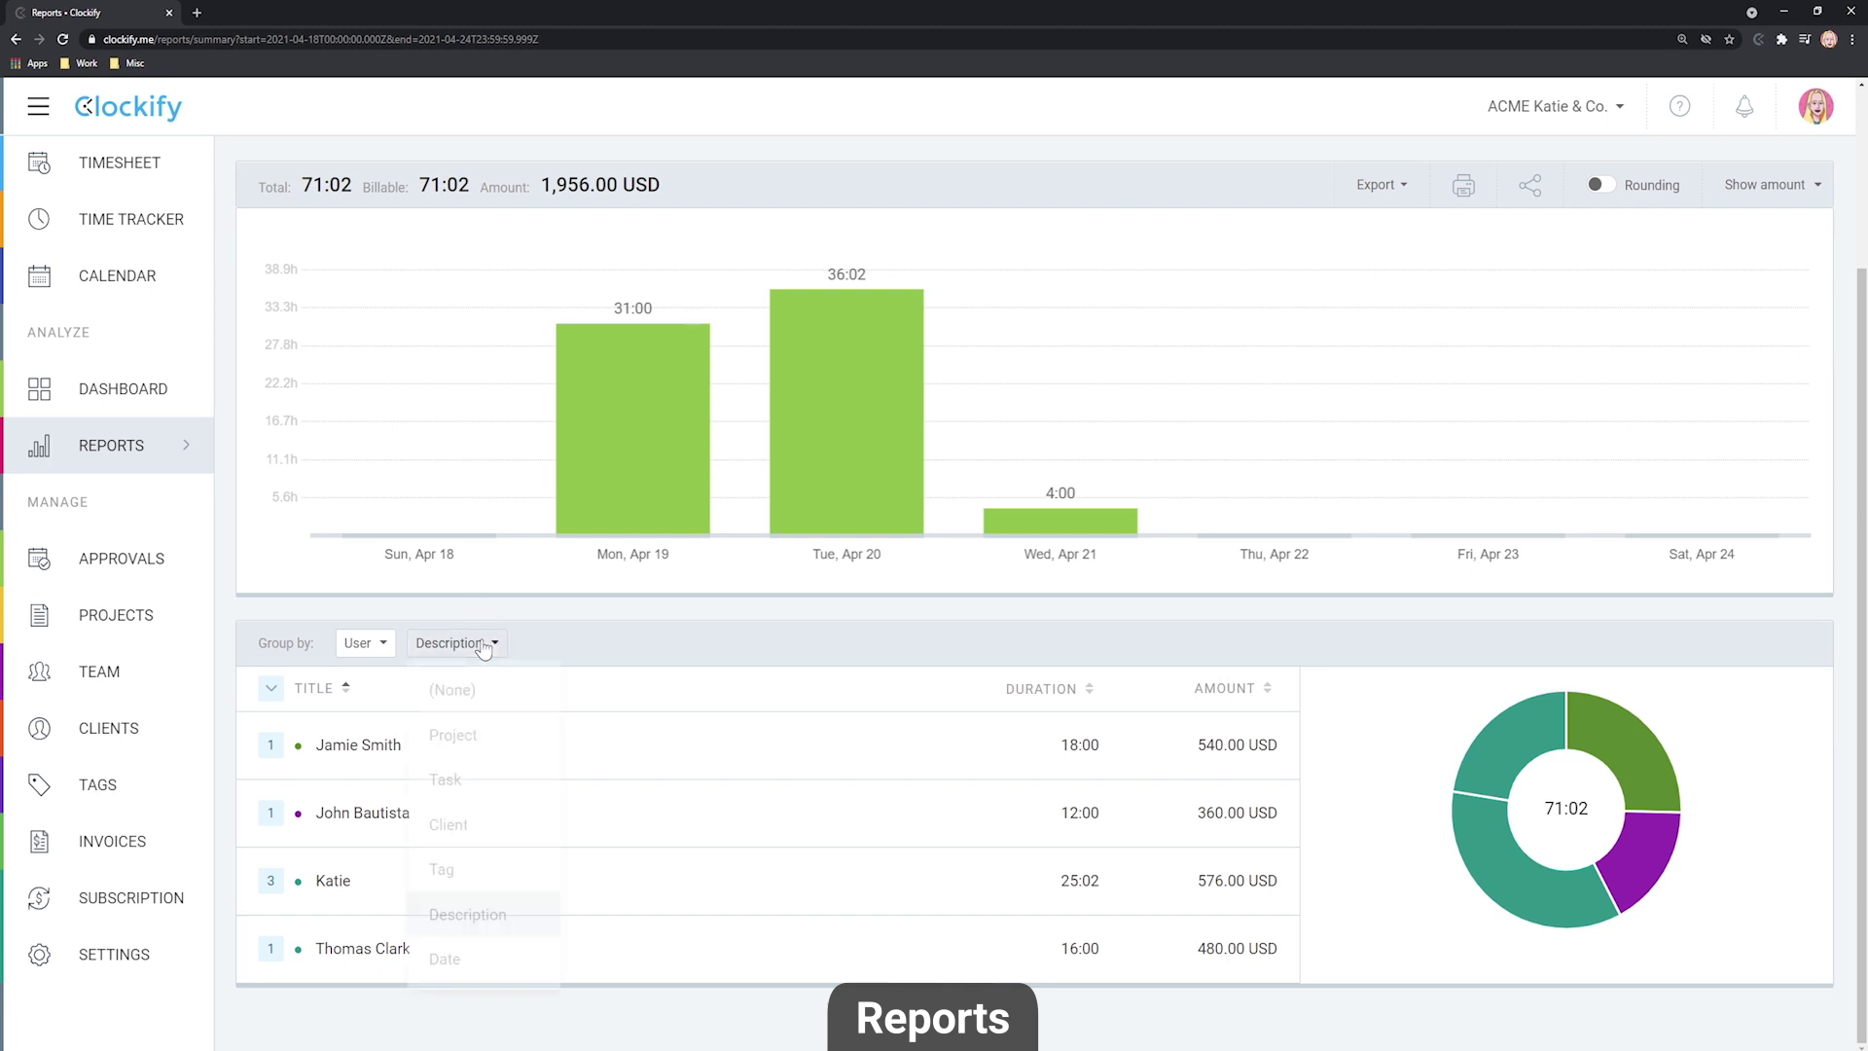
left_click(465, 961)
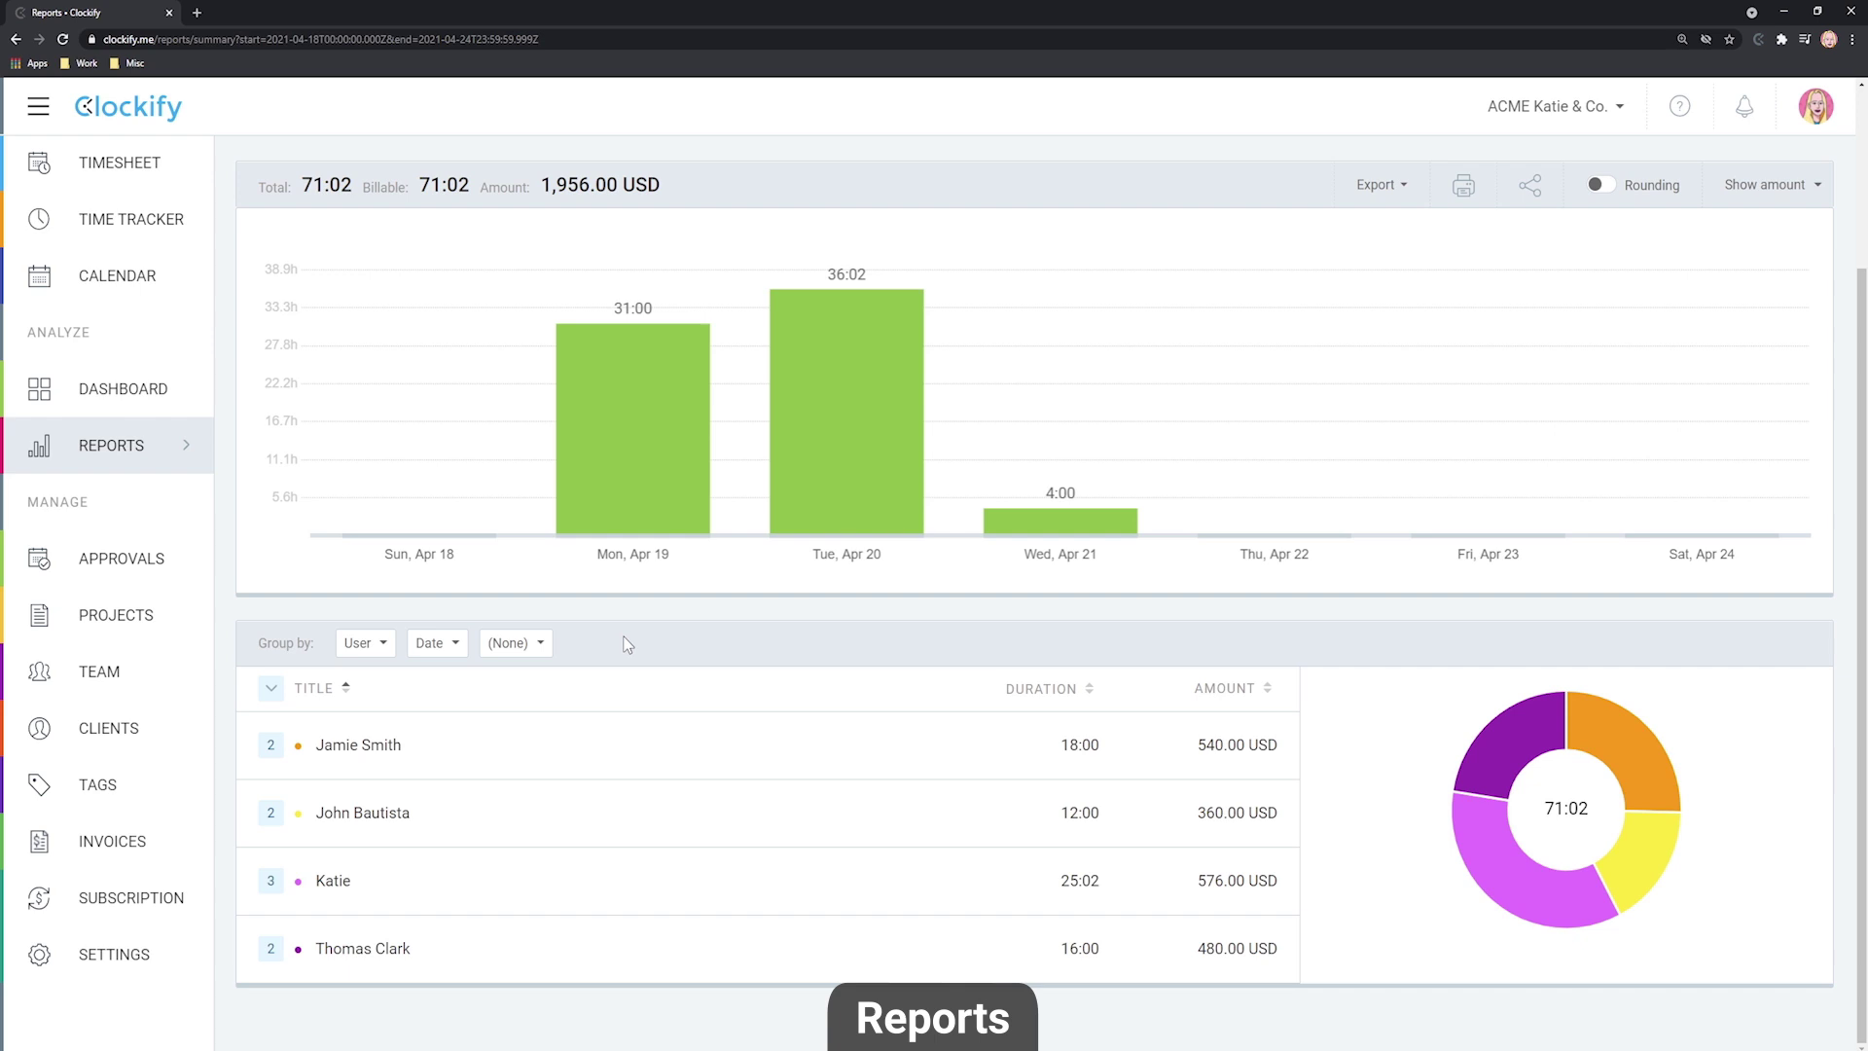
left_click(270, 758)
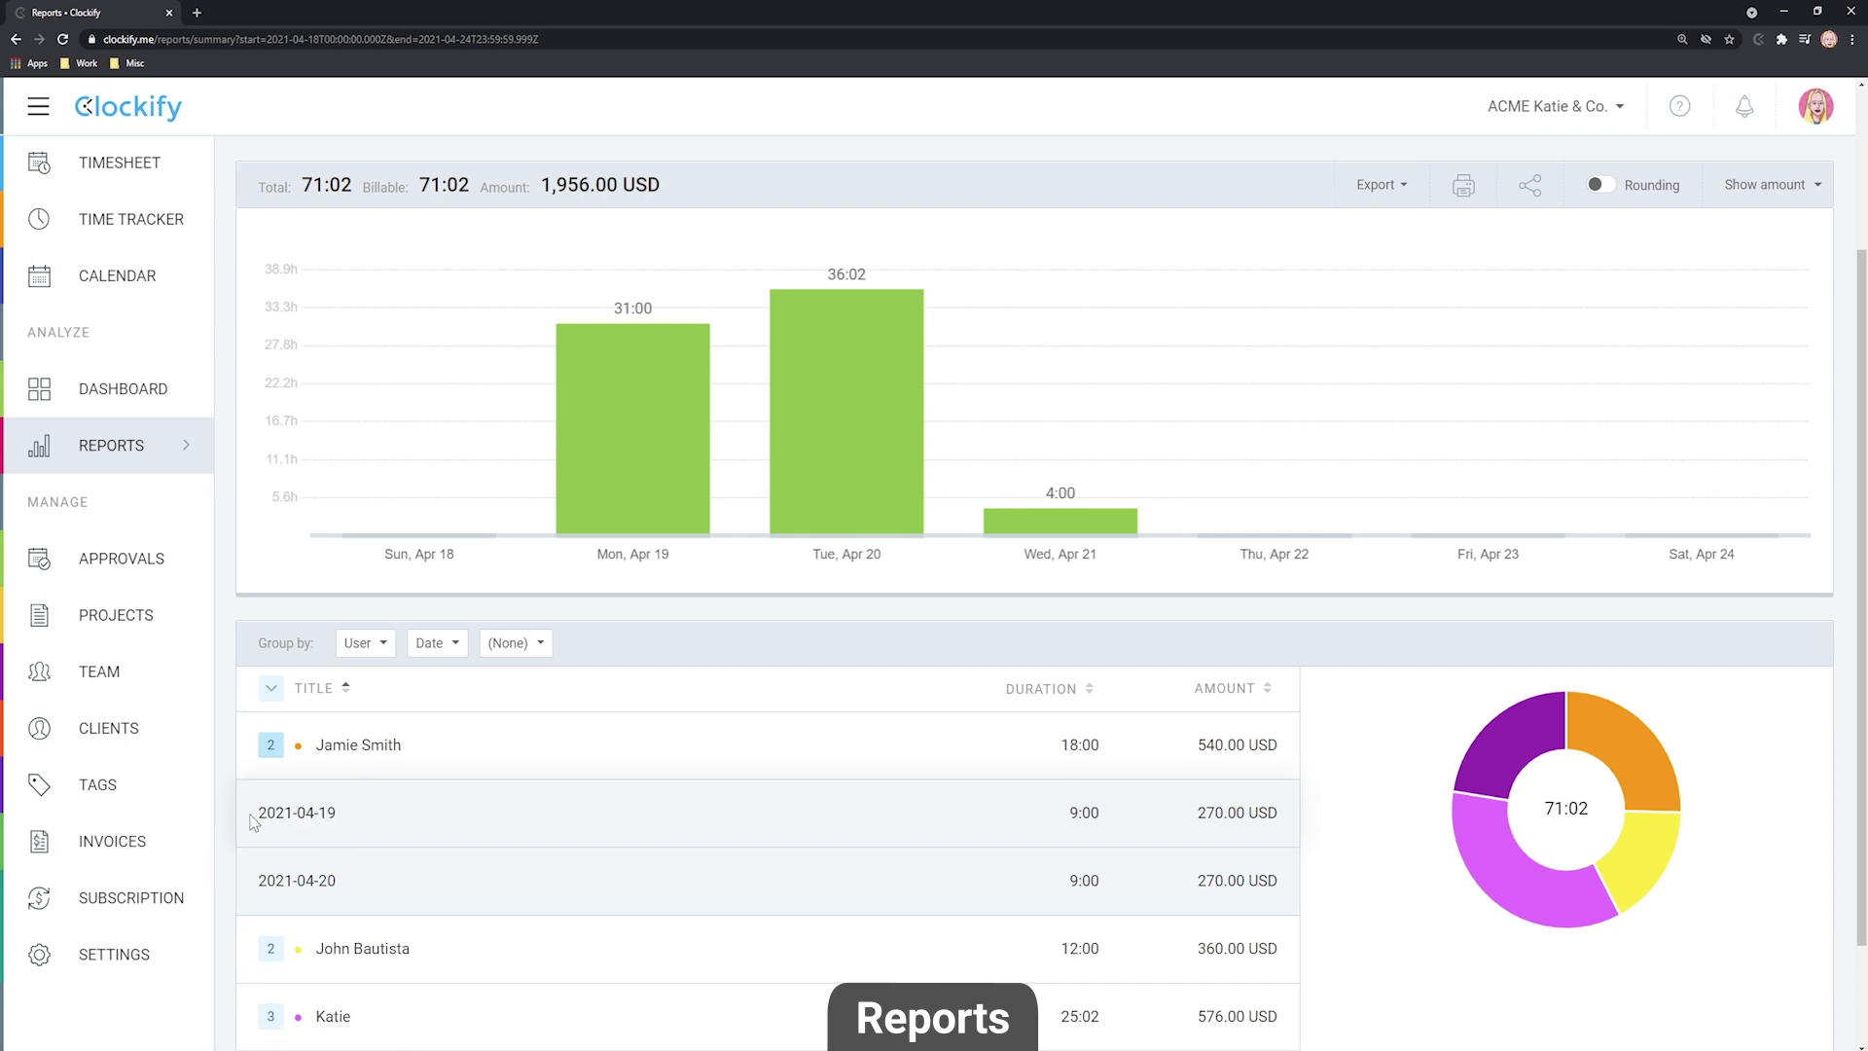
scroll(1630, 496, "up", 3)
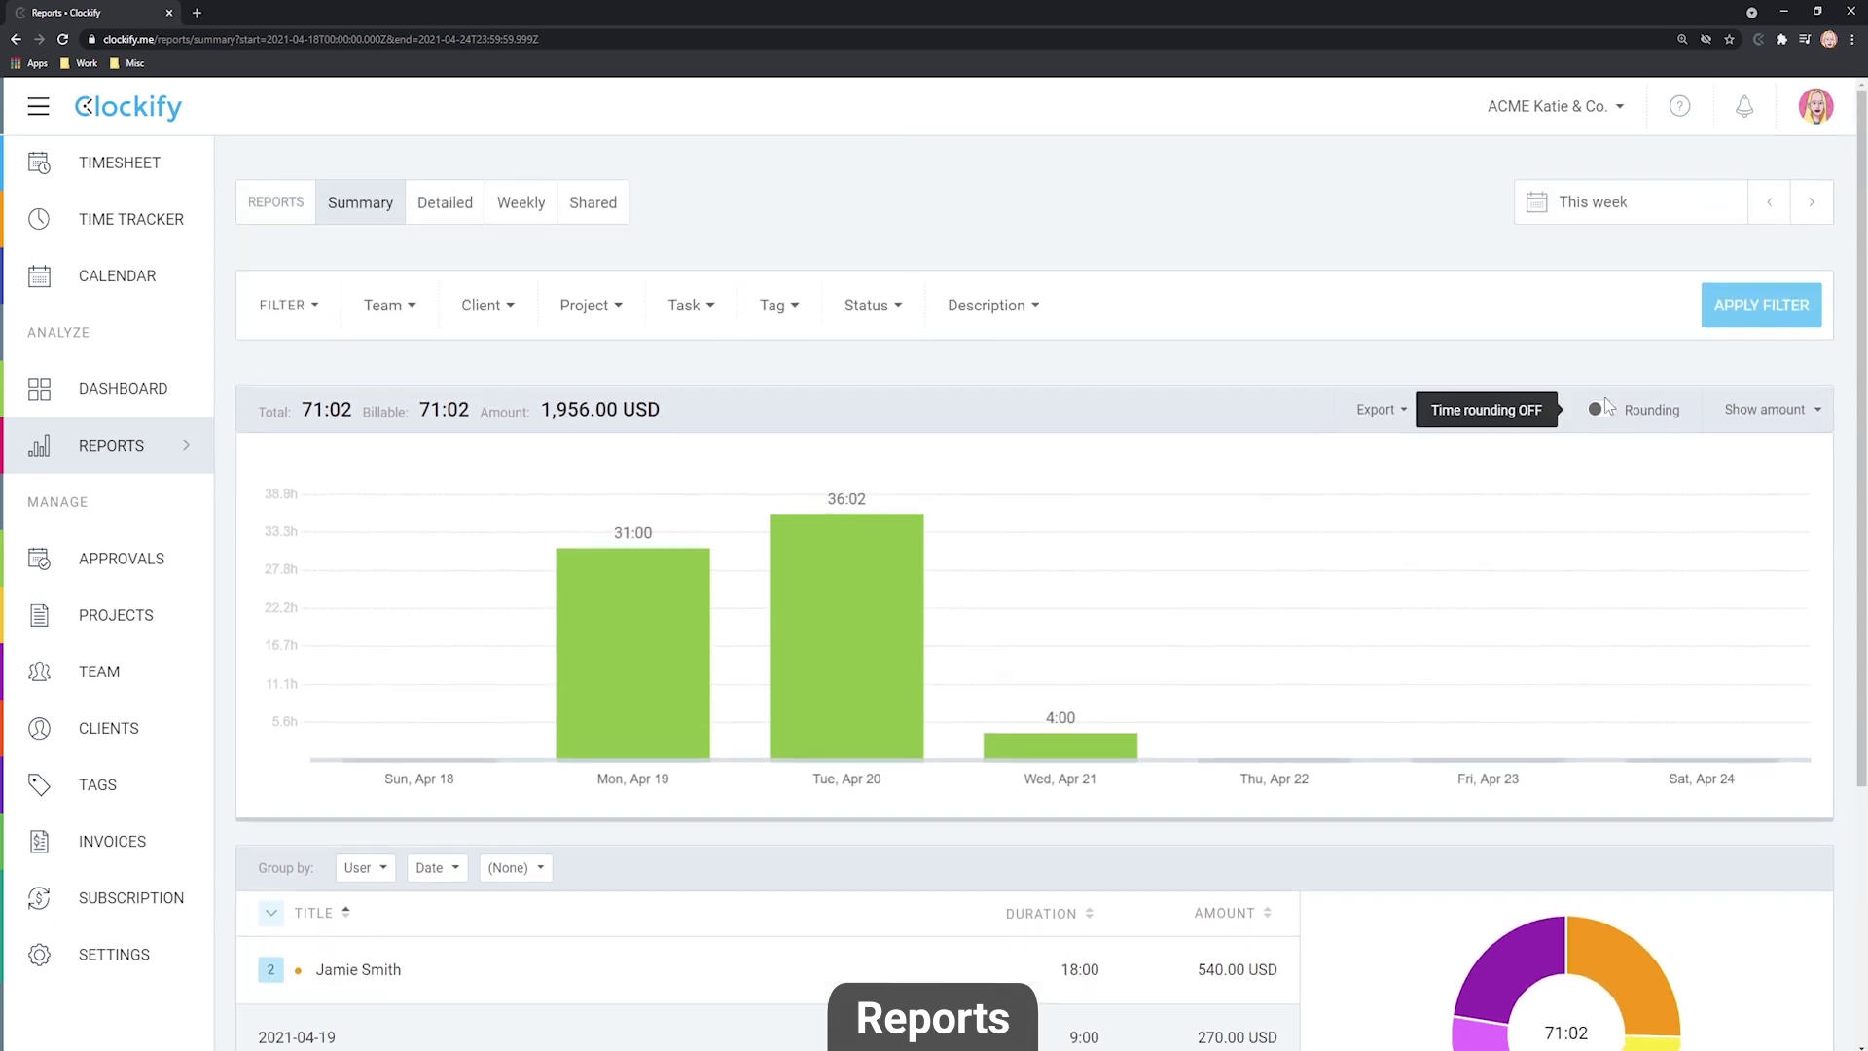
left_click(1625, 218)
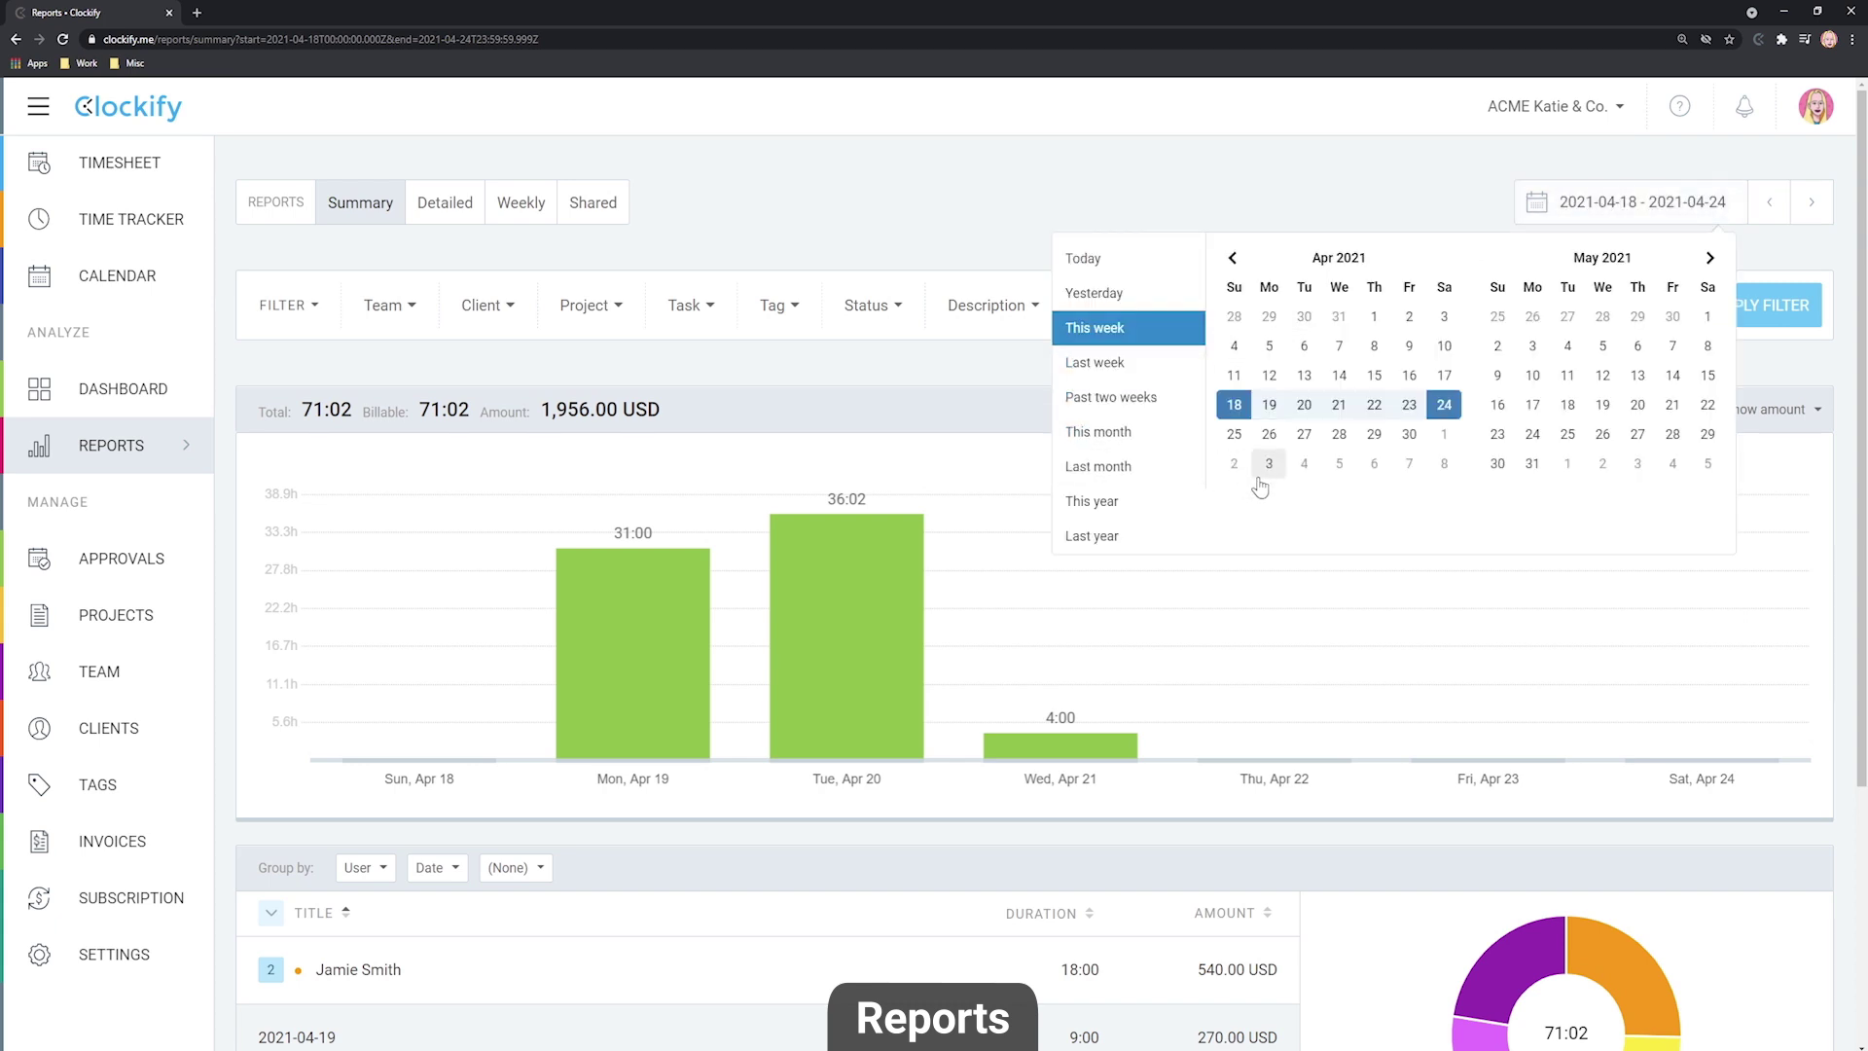
Filter this week's Summary report to a single client and apply the filter
left_click(486, 265)
left_click(402, 313)
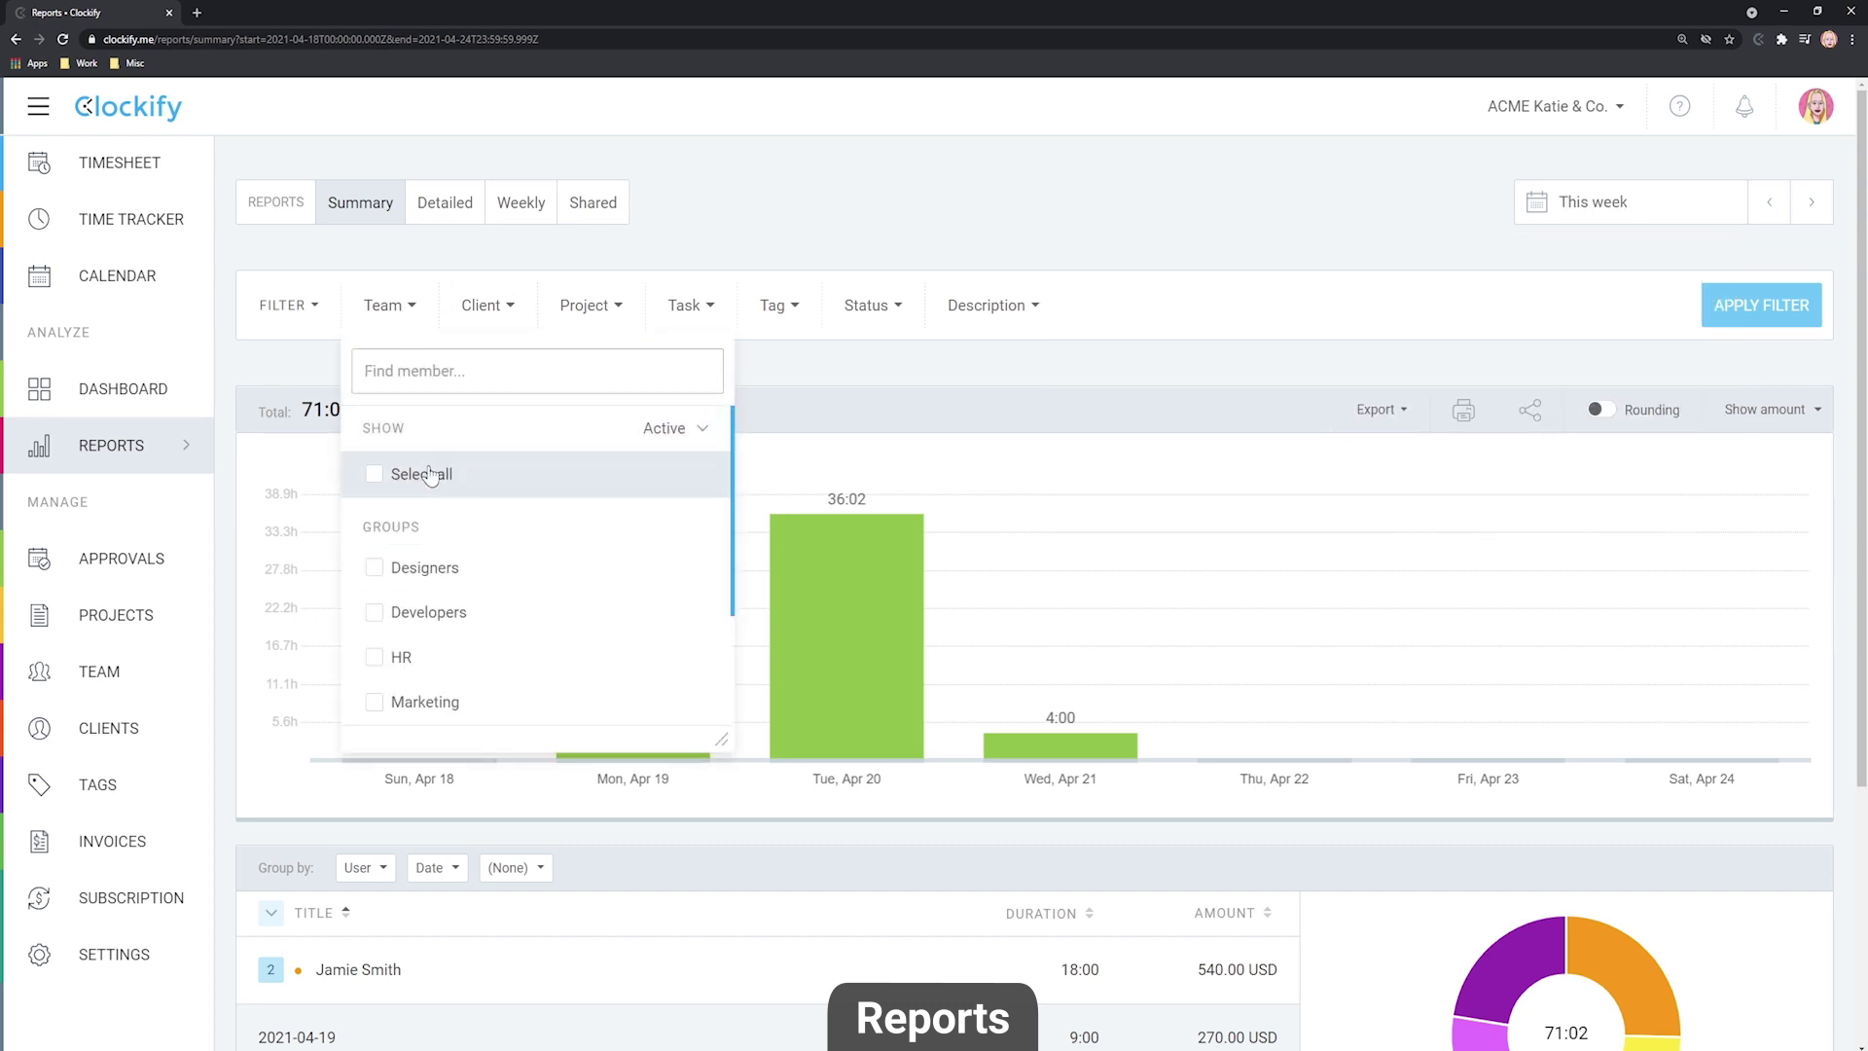
left_click(503, 314)
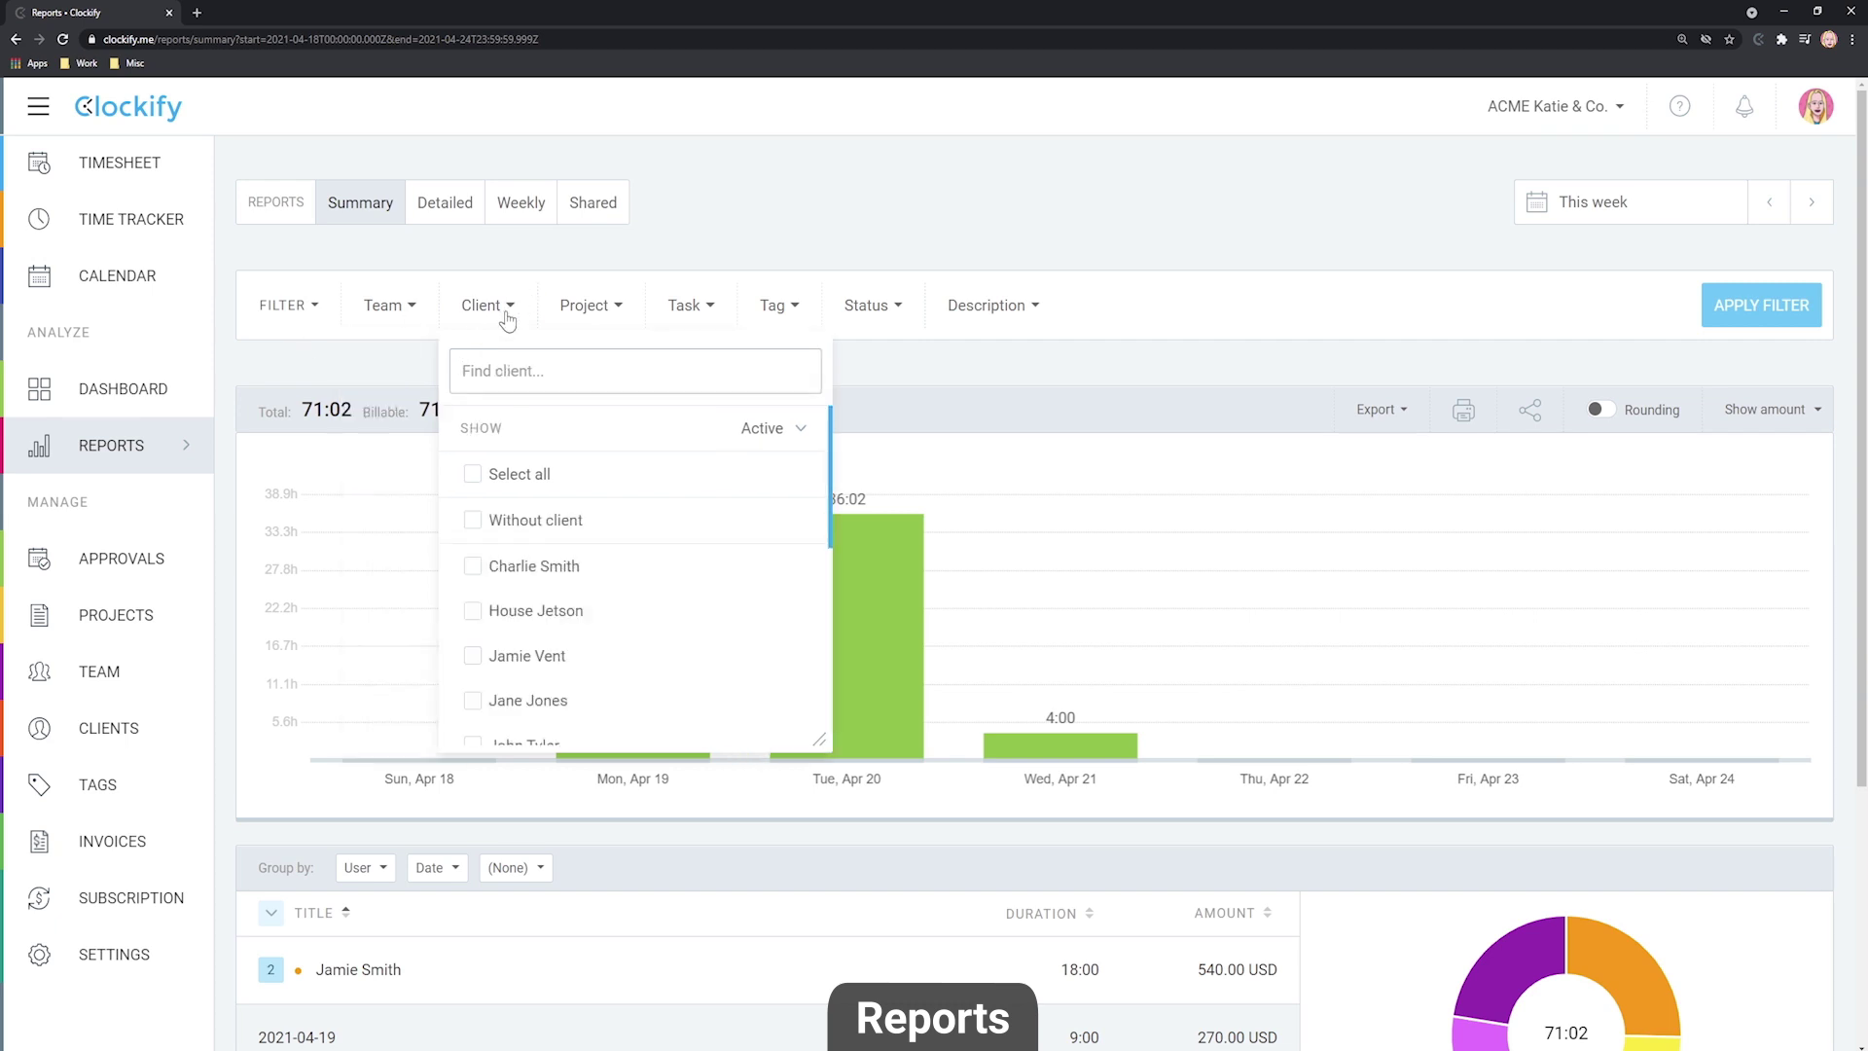
left_click(530, 700)
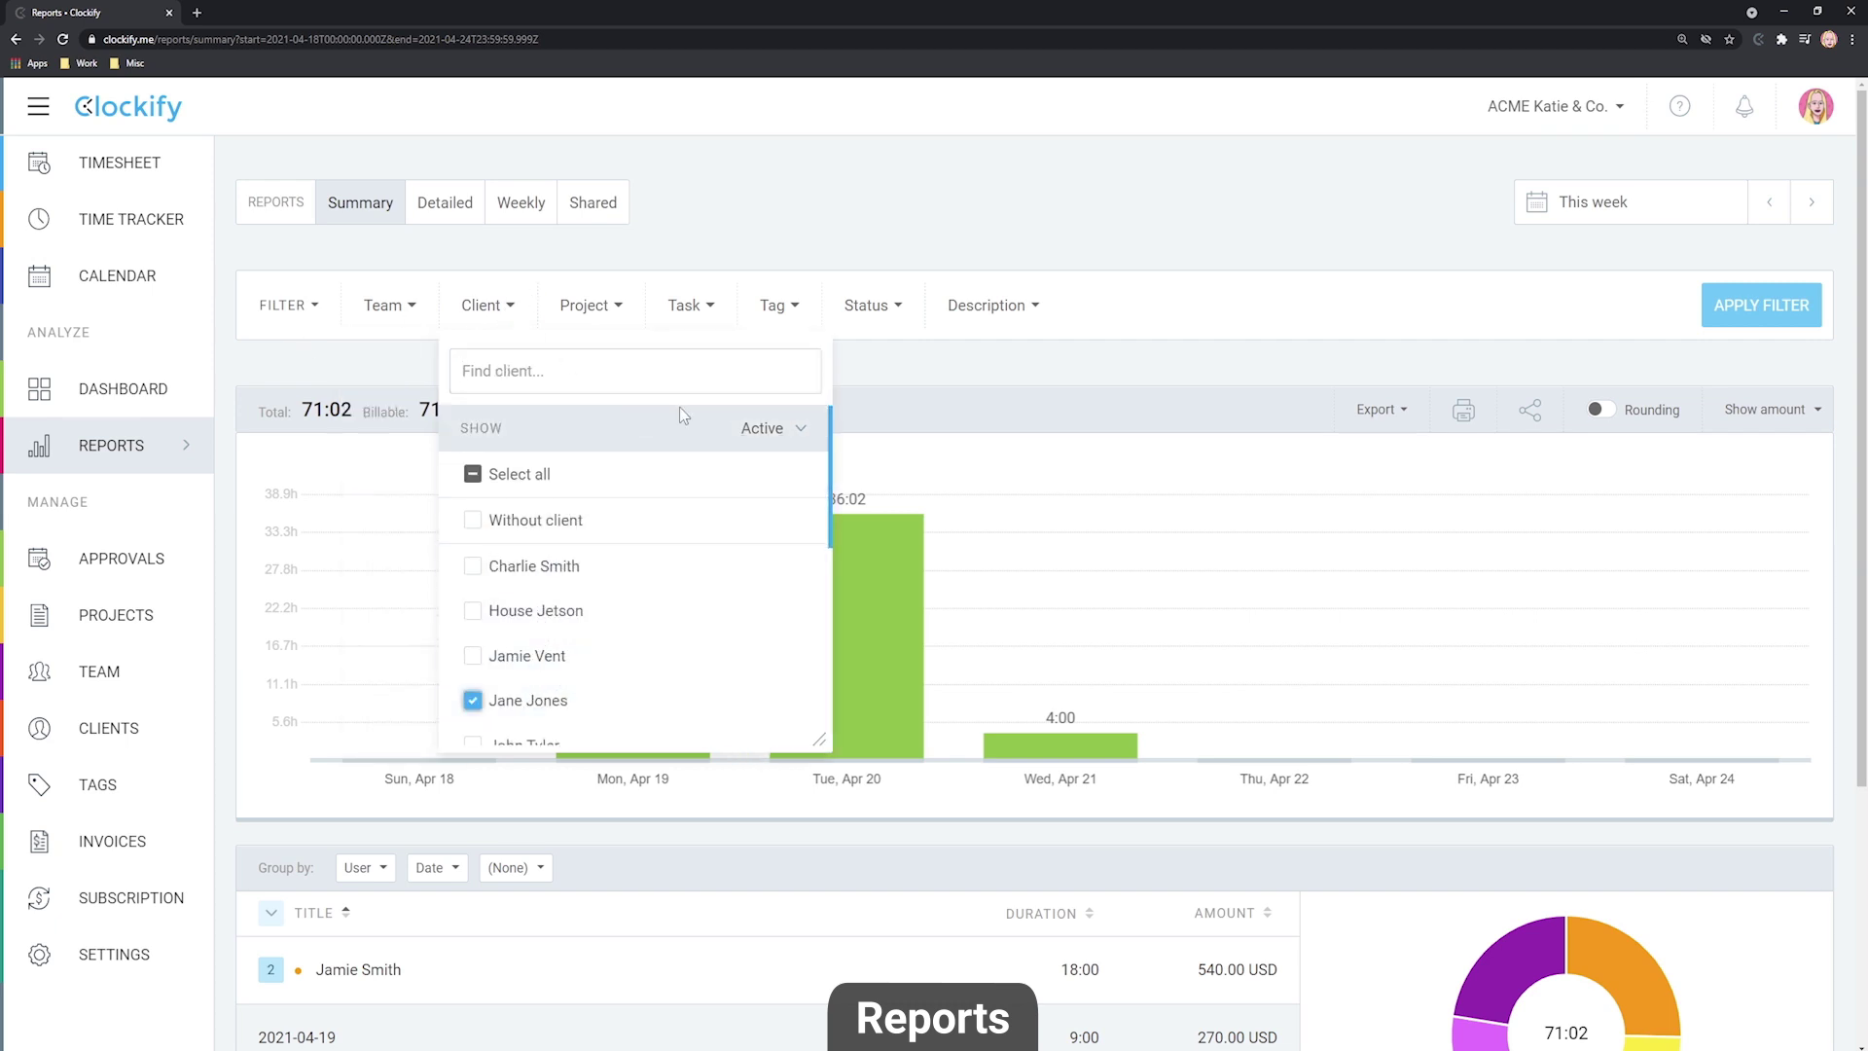
left_click(911, 385)
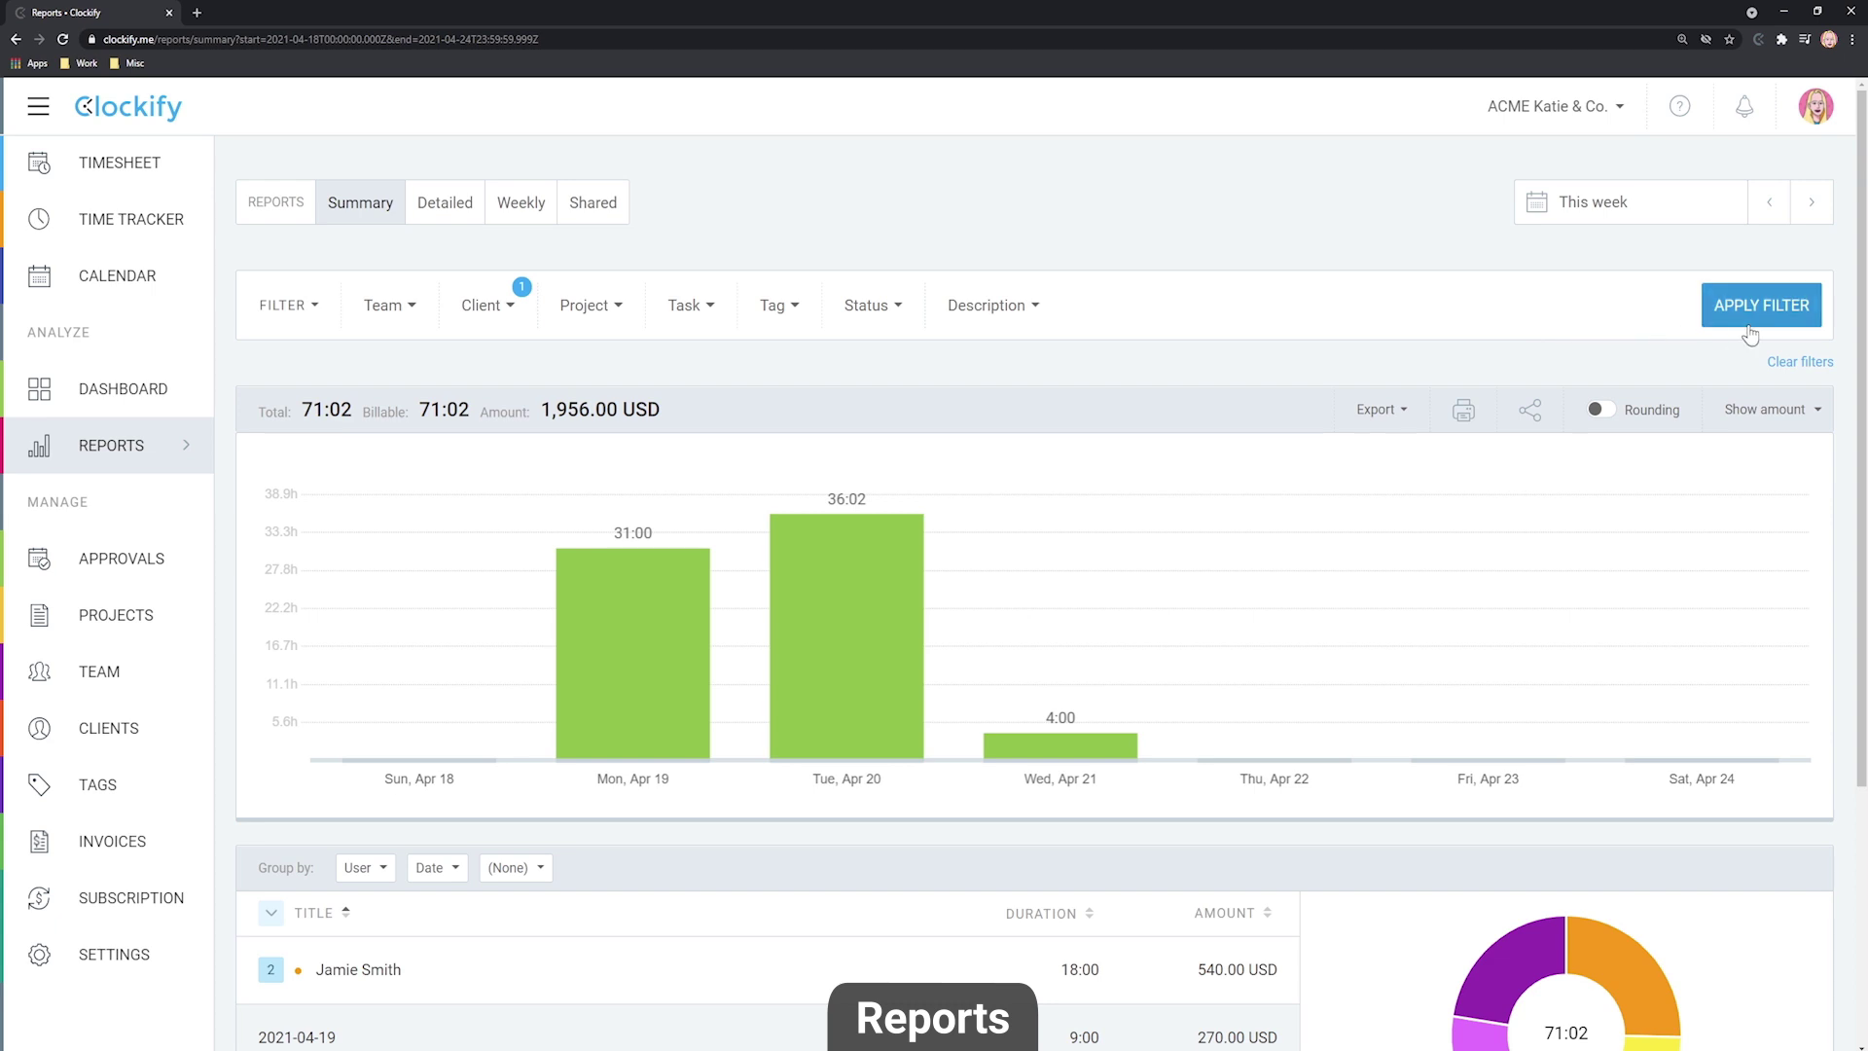
left_click(1719, 333)
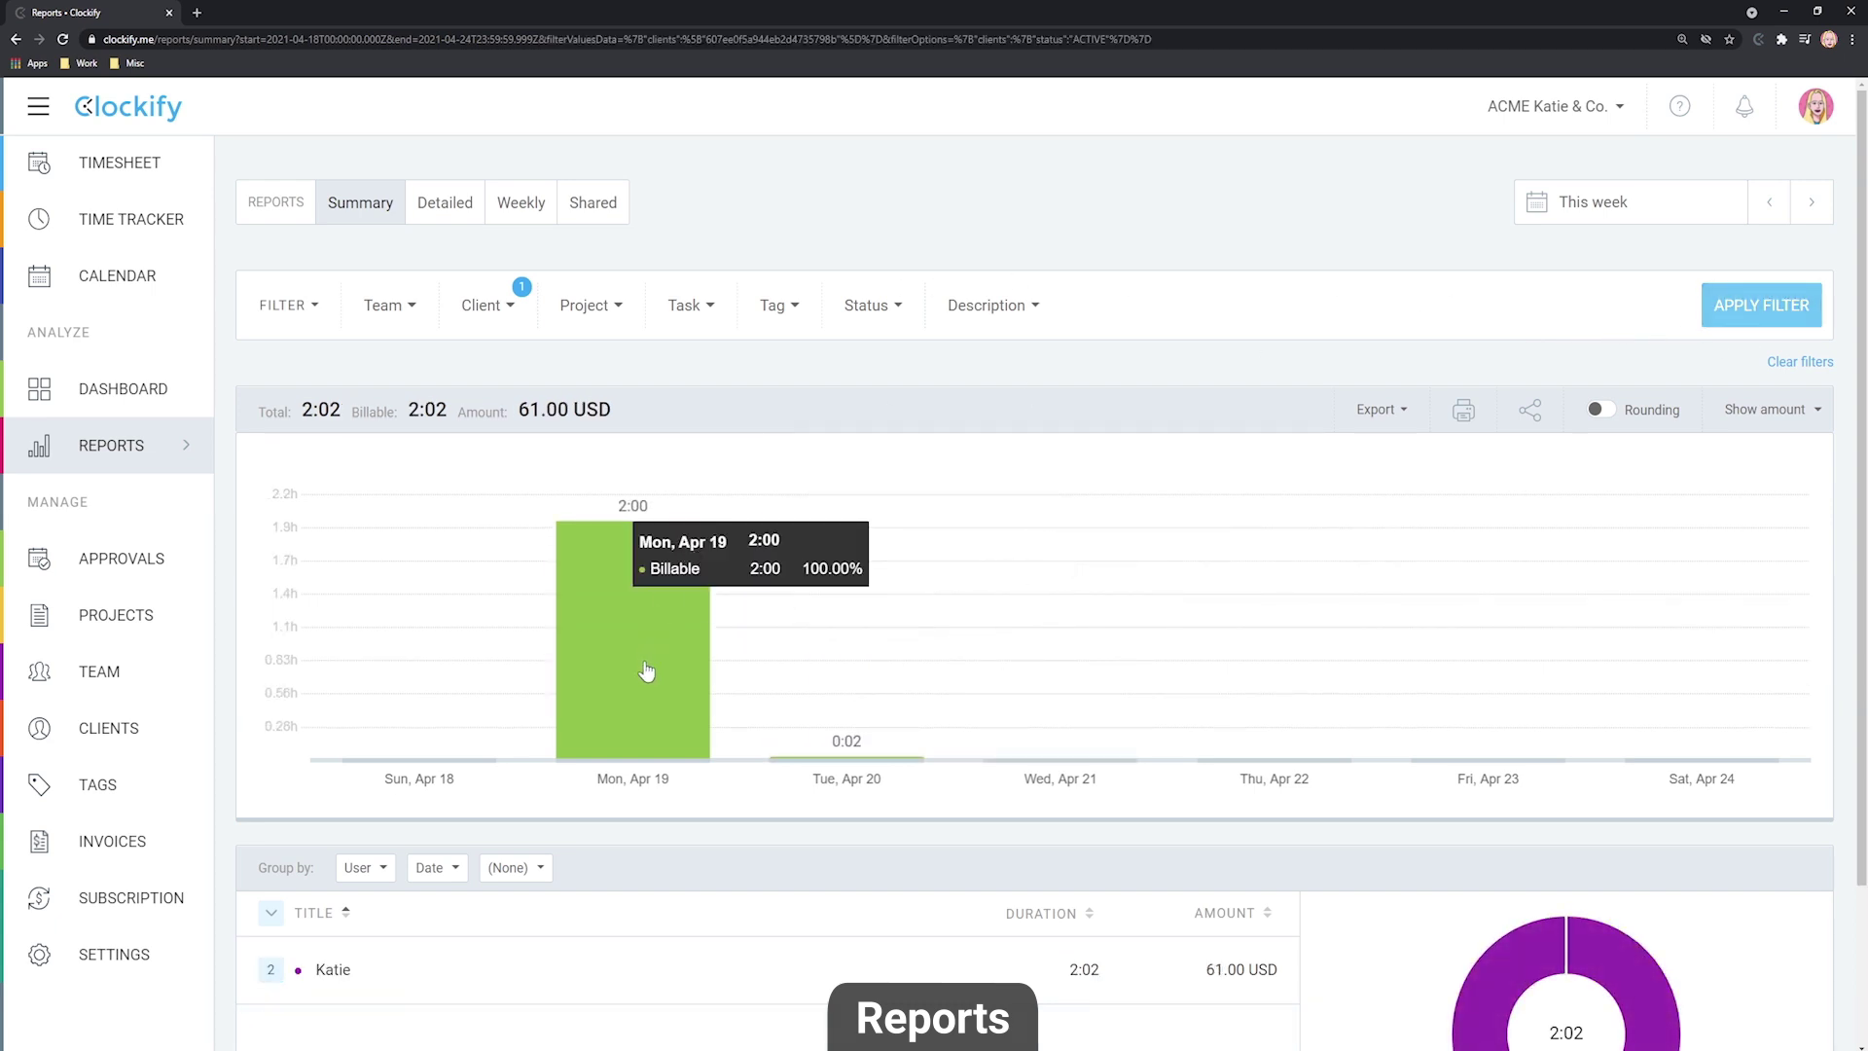
Open the Share report dialog from the export menu, then close it without making a link
left_click(1382, 416)
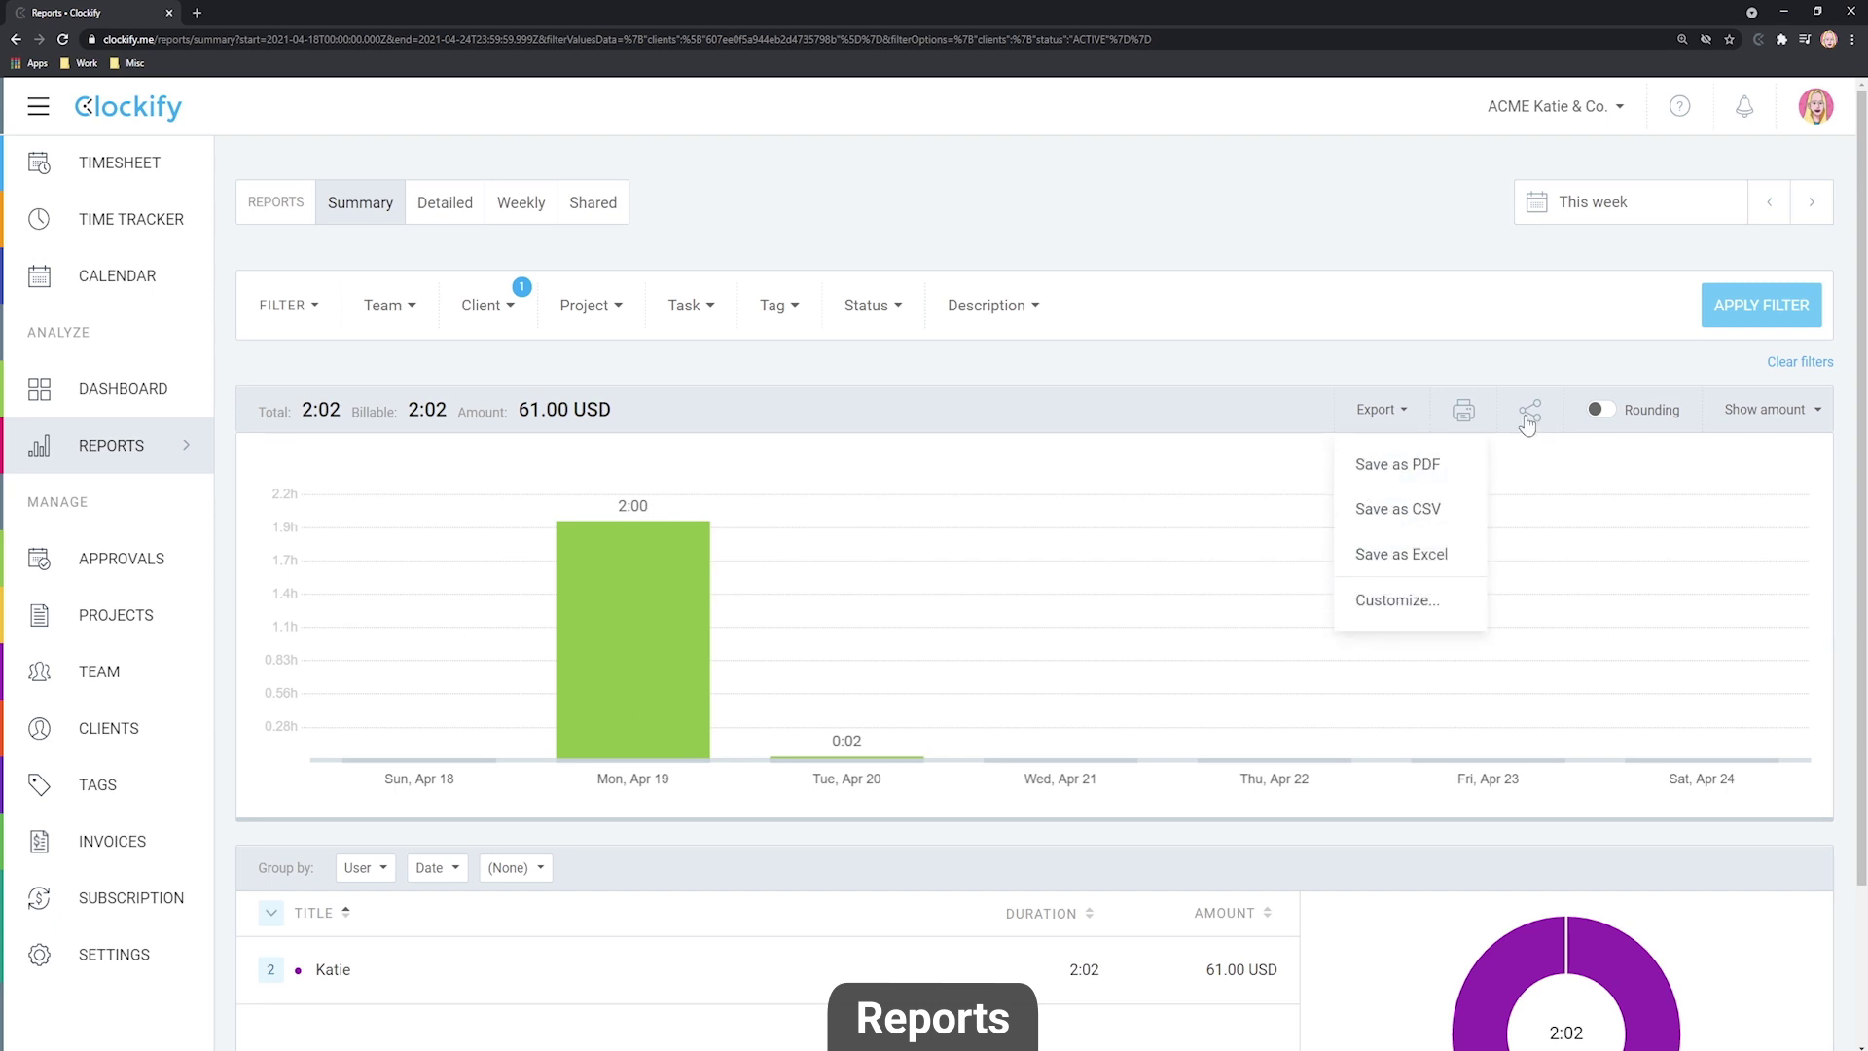
left_click(1528, 413)
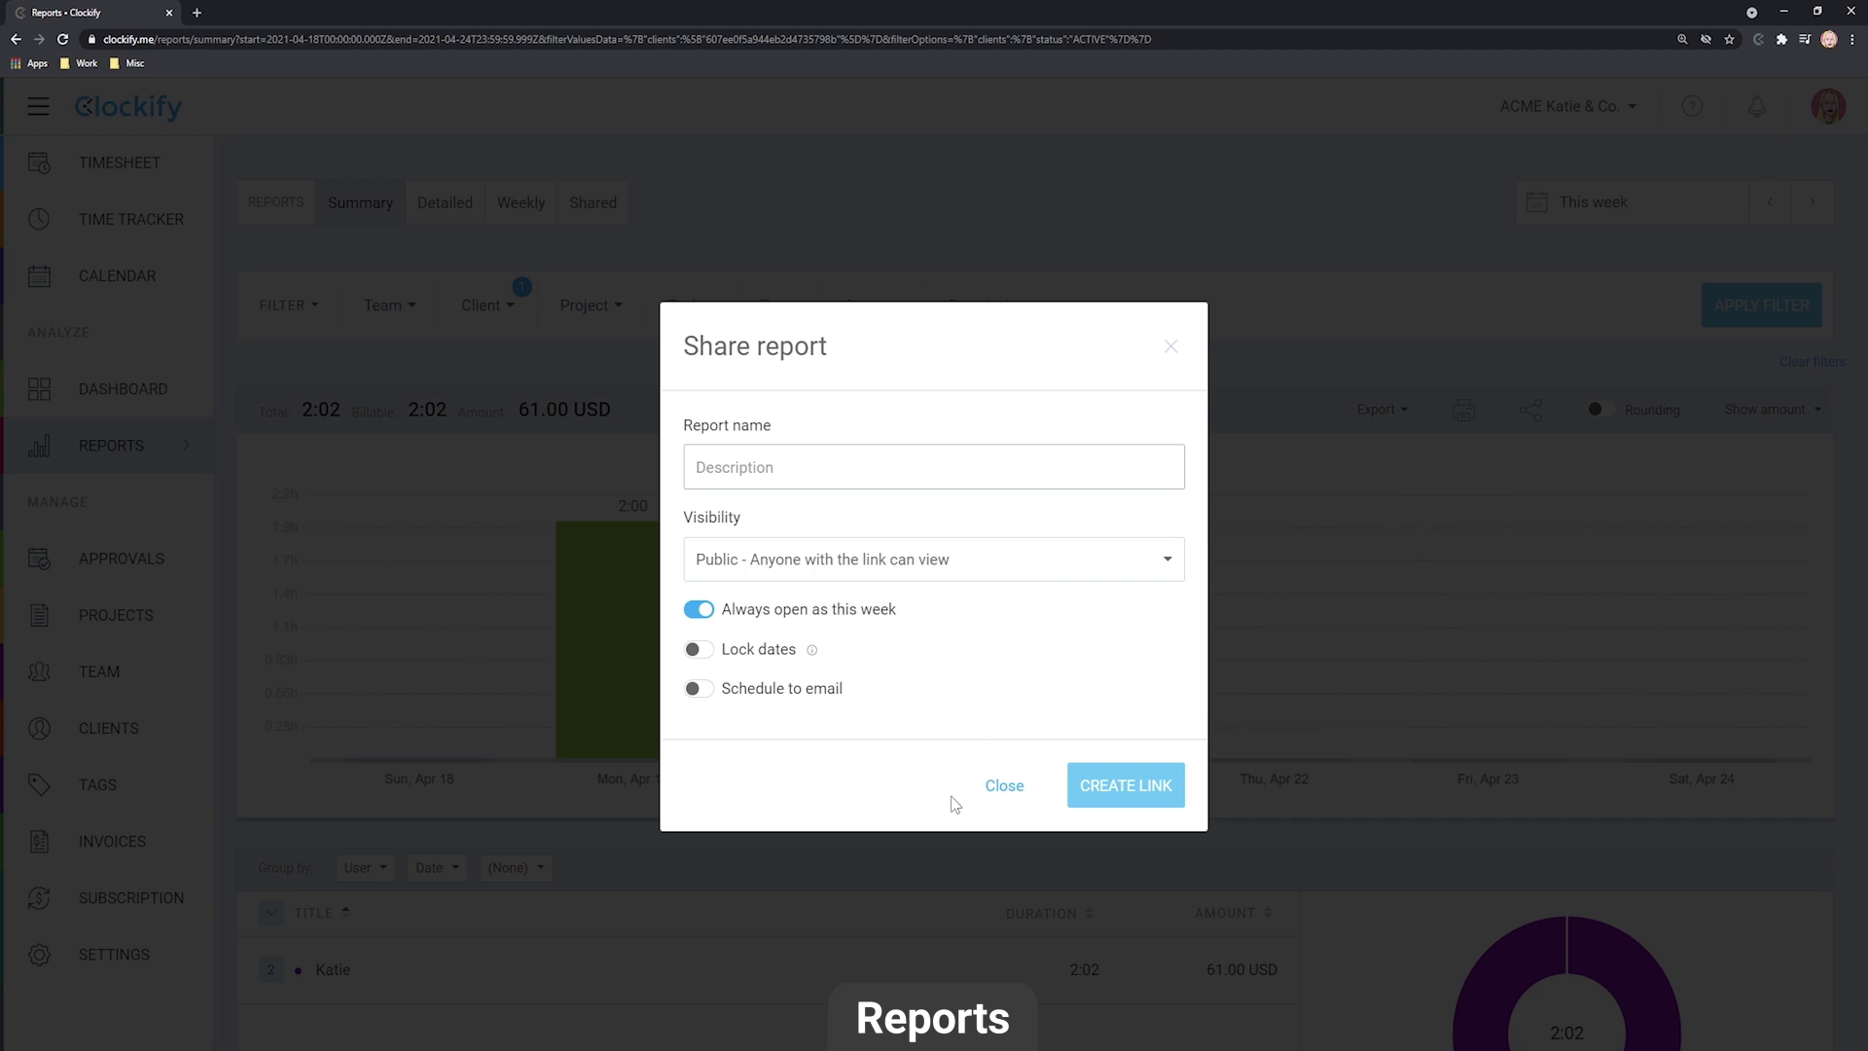
left_click(1007, 786)
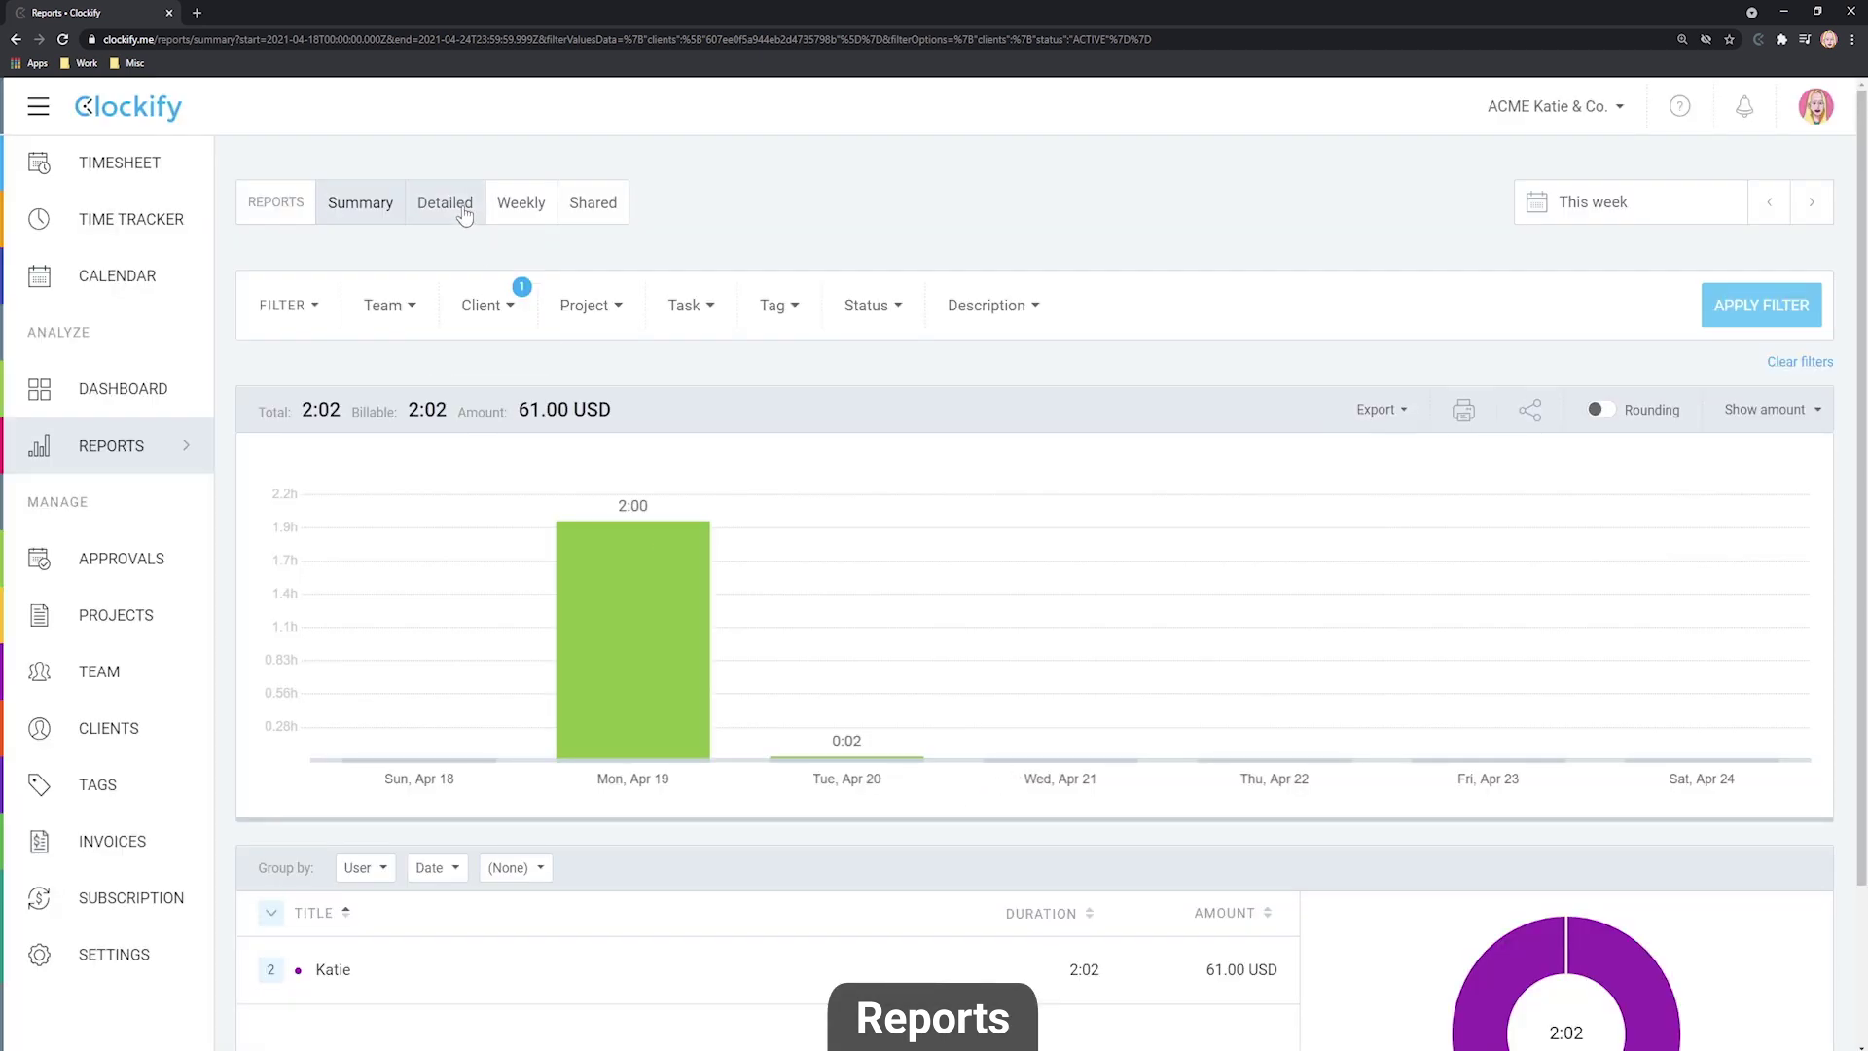
Show the Detailed report with the client filter cleared, and inspect the first entry's amount and users
left_click(464, 209)
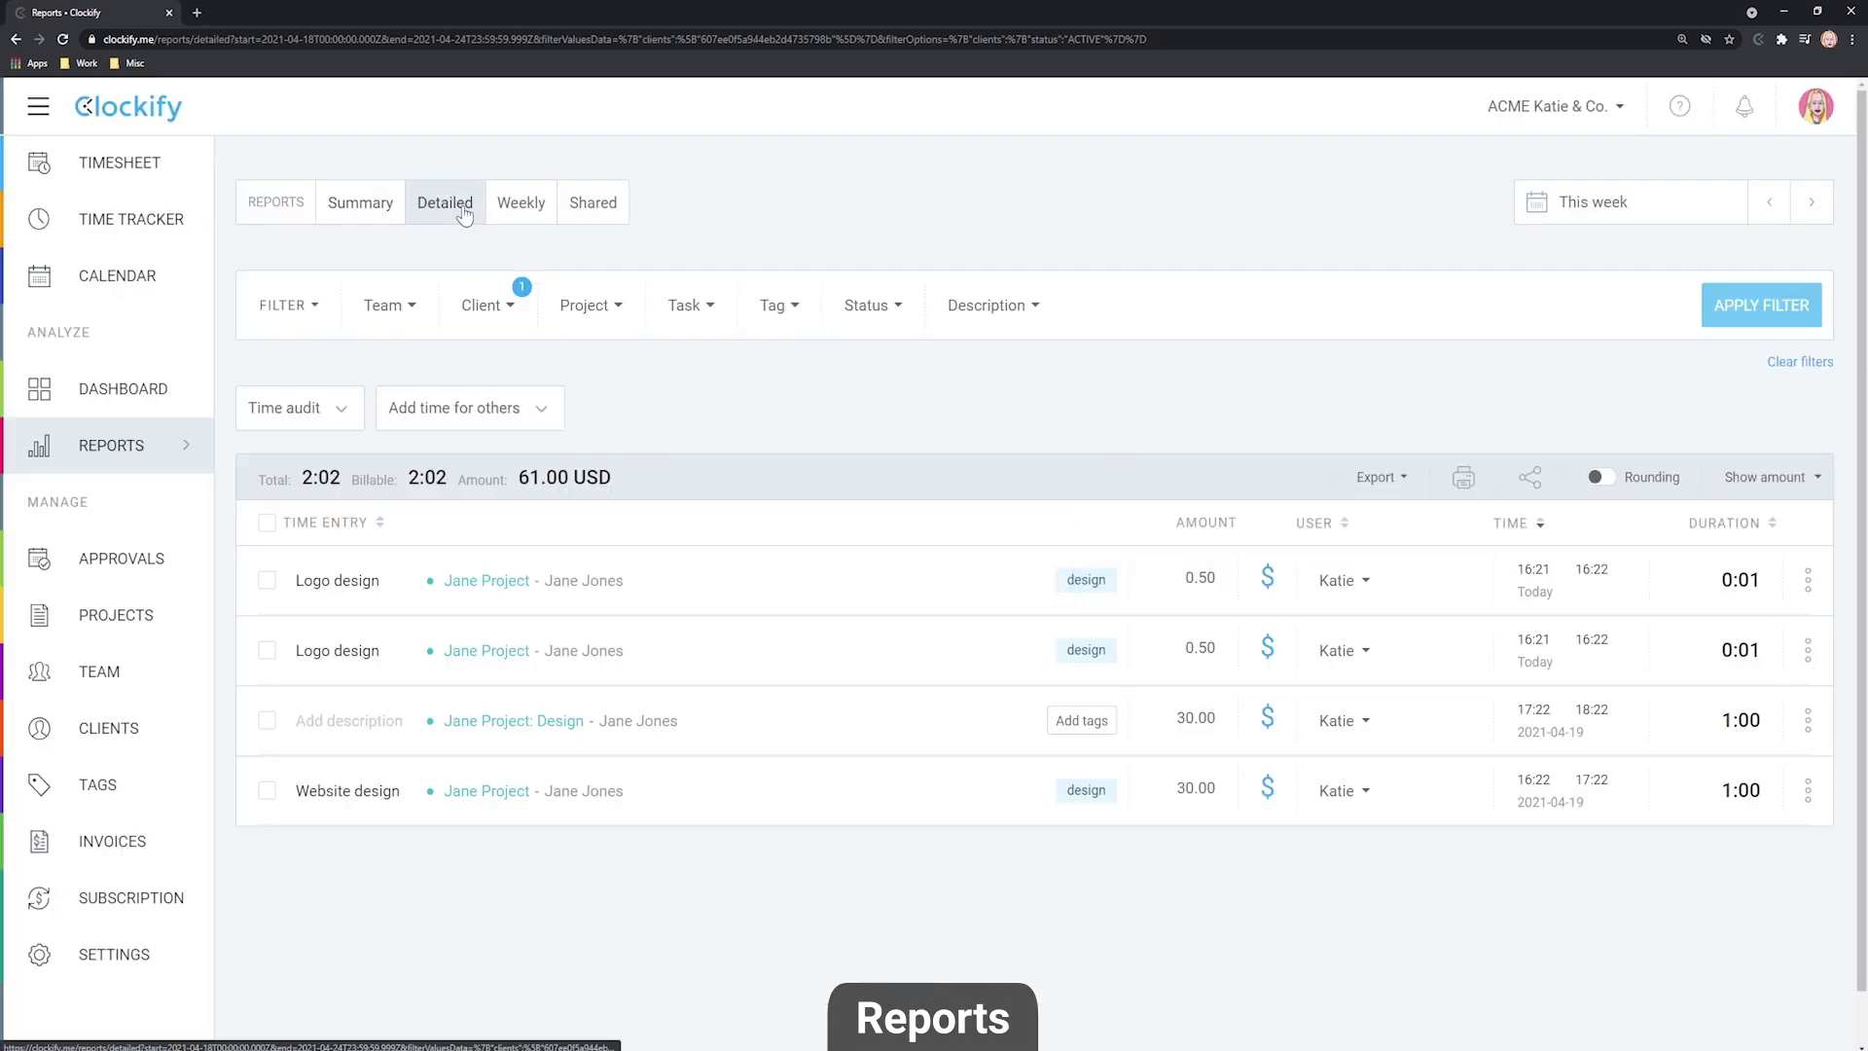
left_click(1800, 361)
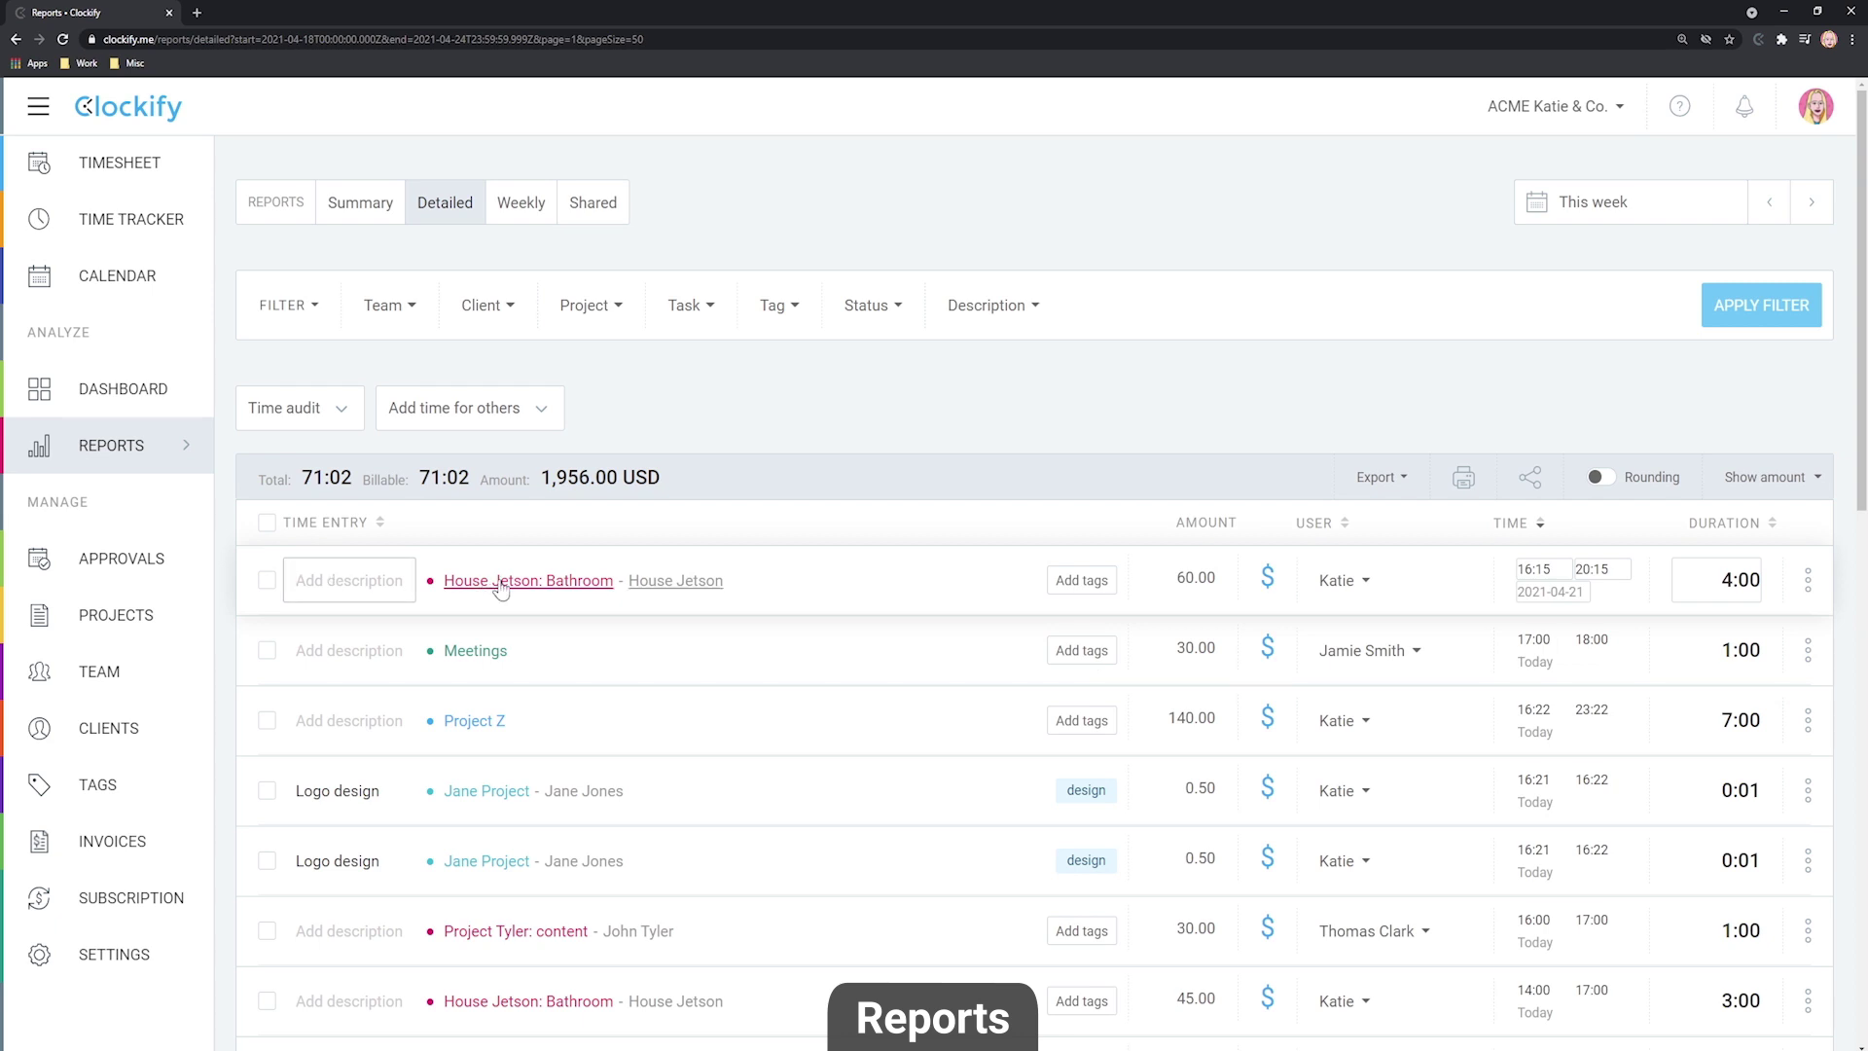
double_click(1189, 576)
left_click(1365, 580)
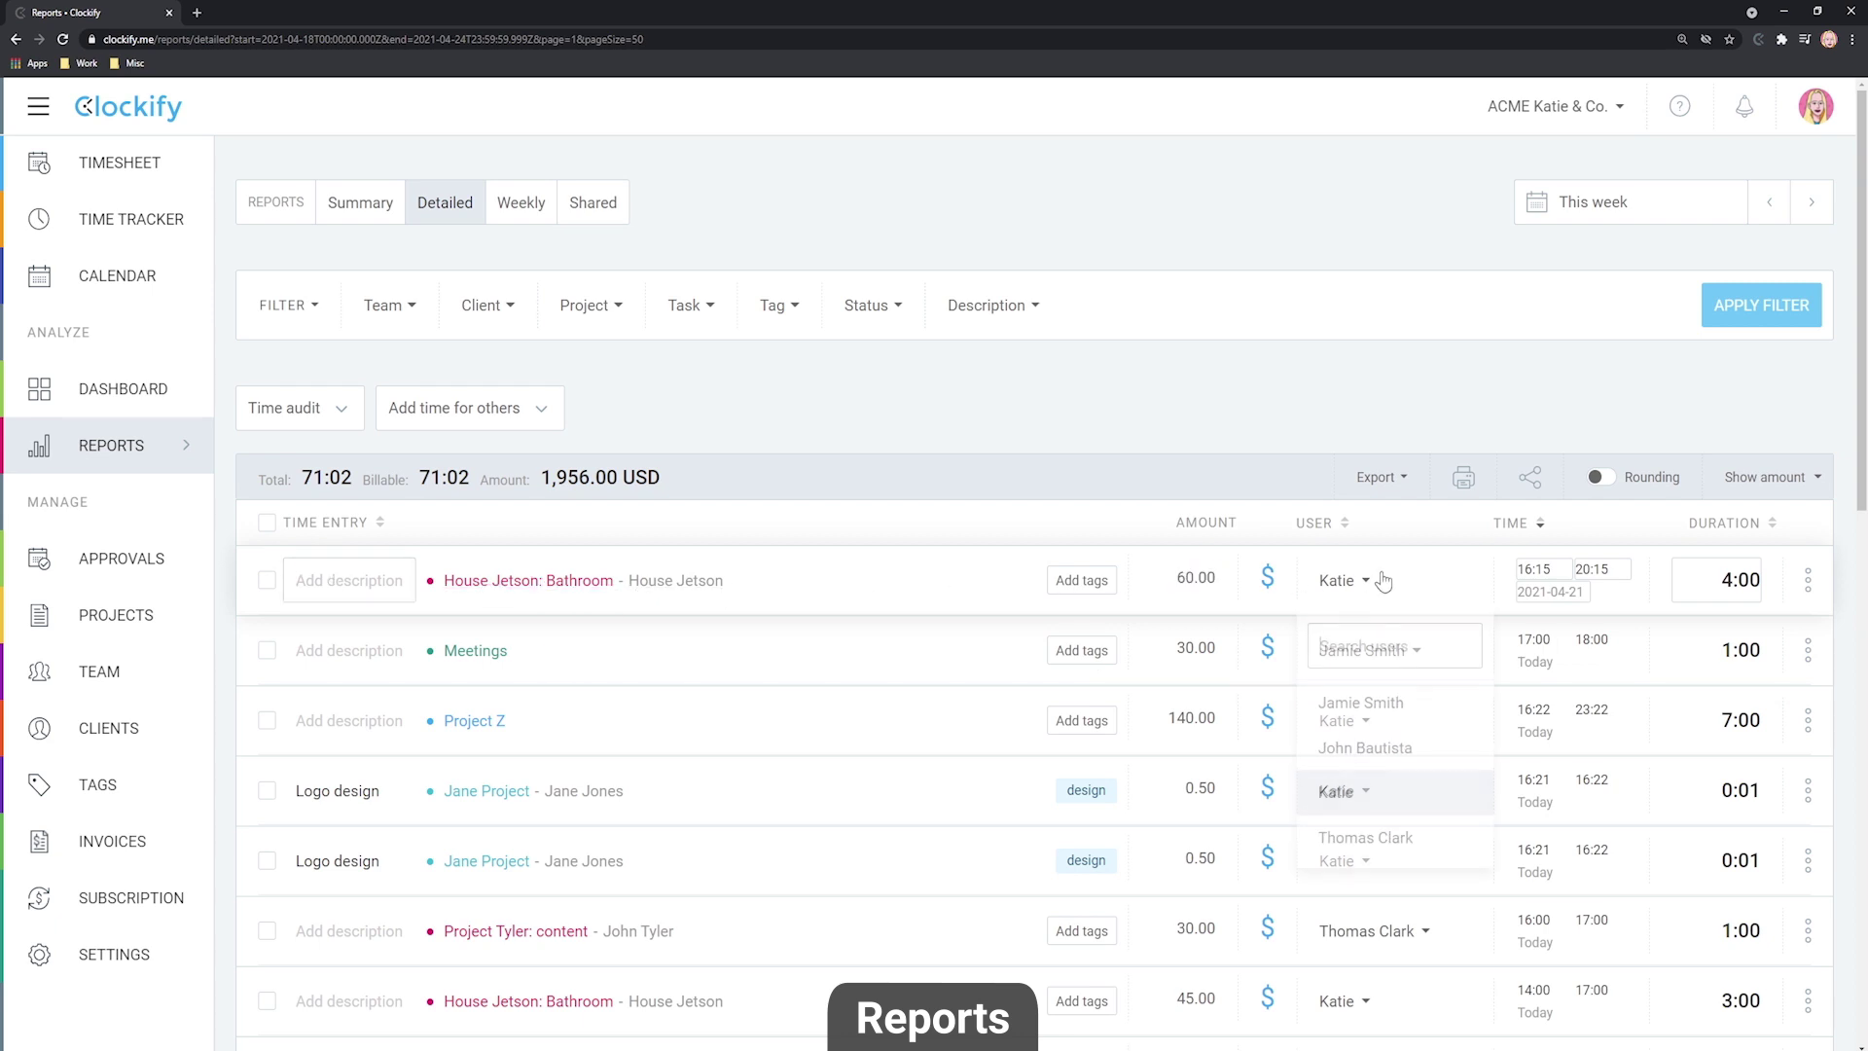
Set the first entry's end time to 20:15 and view the Project filter without choosing one
left_click(1544, 571)
left_click(1629, 566)
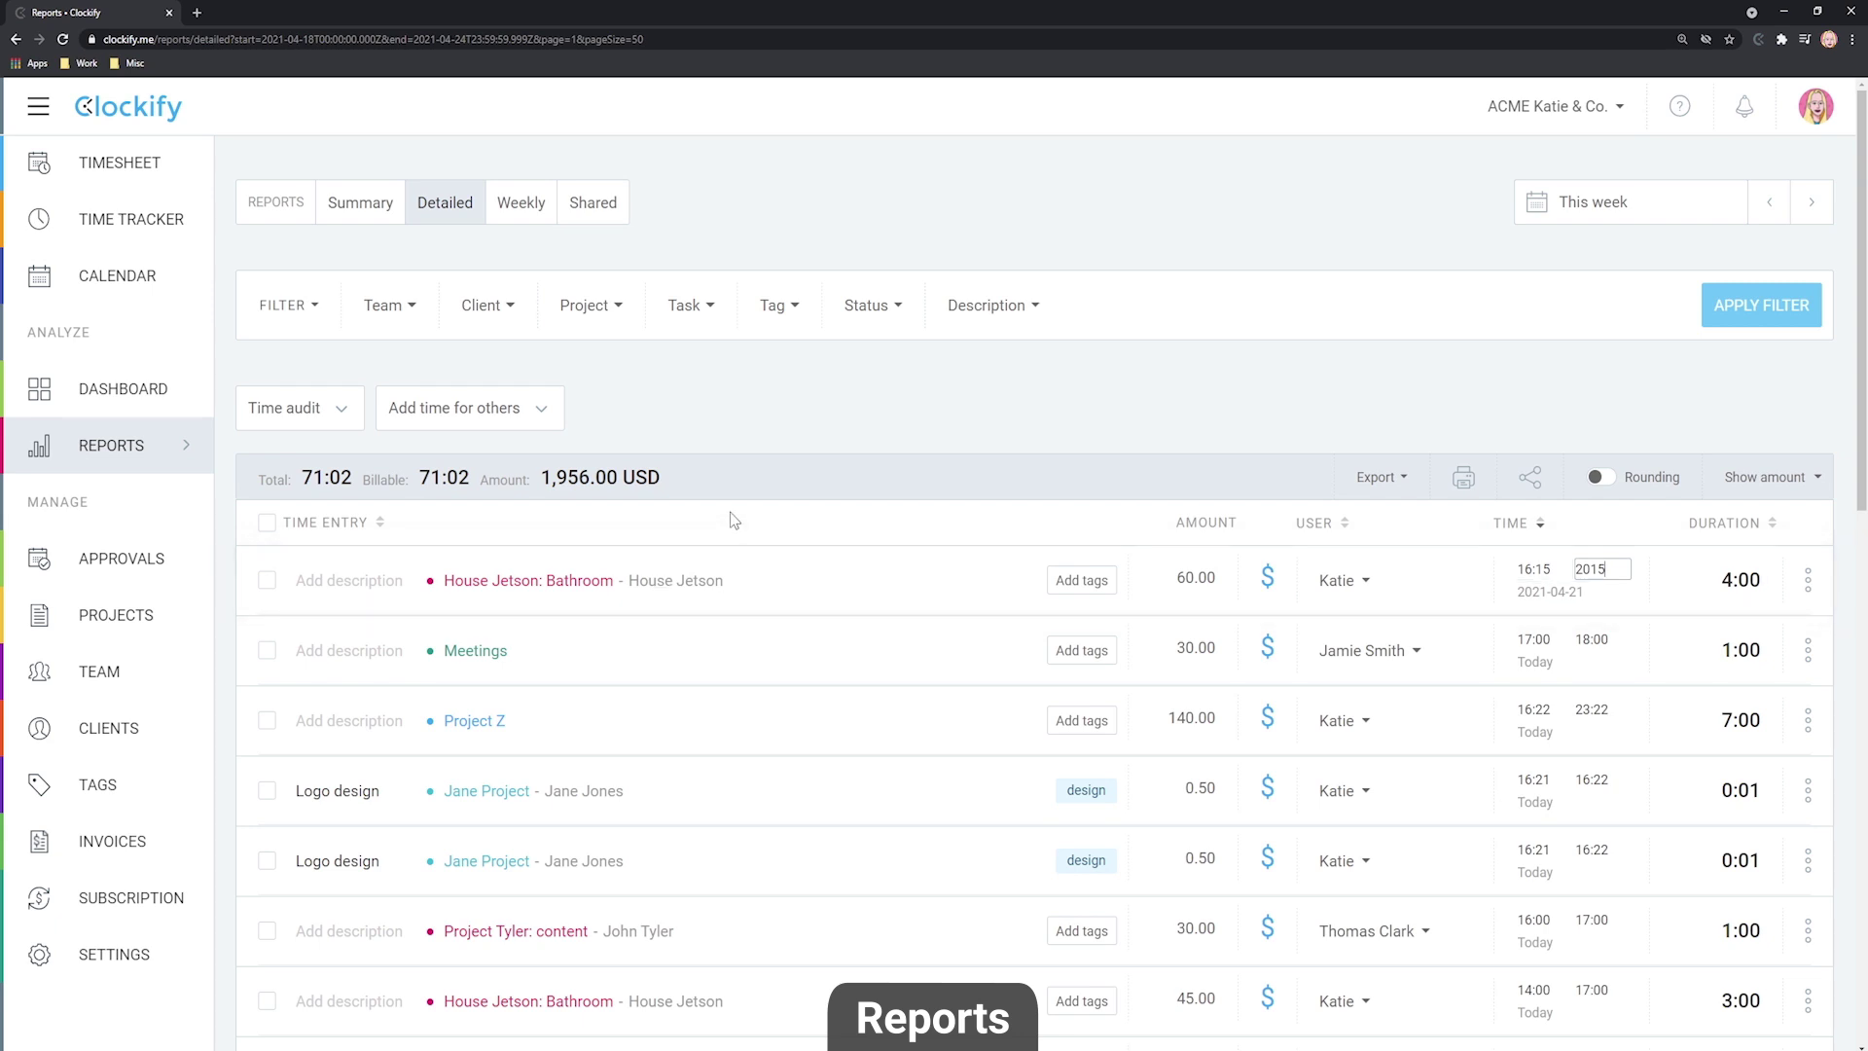
left_click(593, 309)
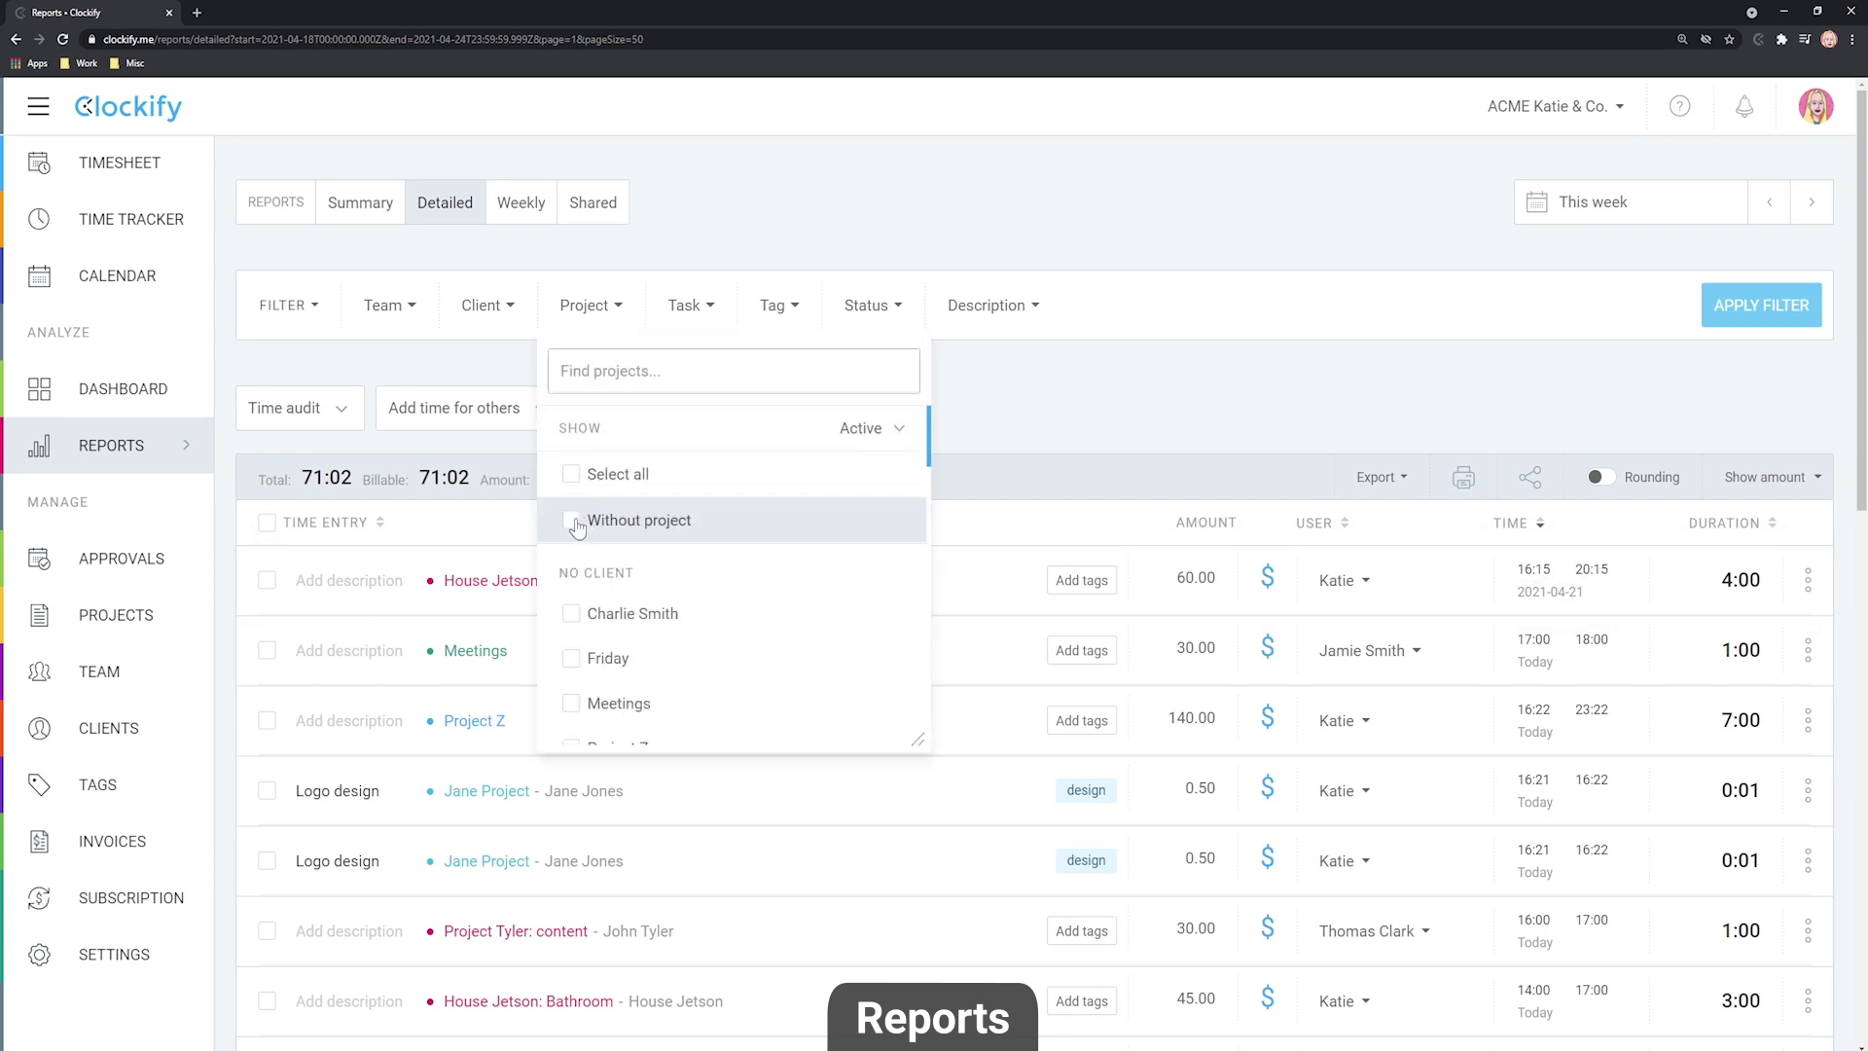
left_click(969, 393)
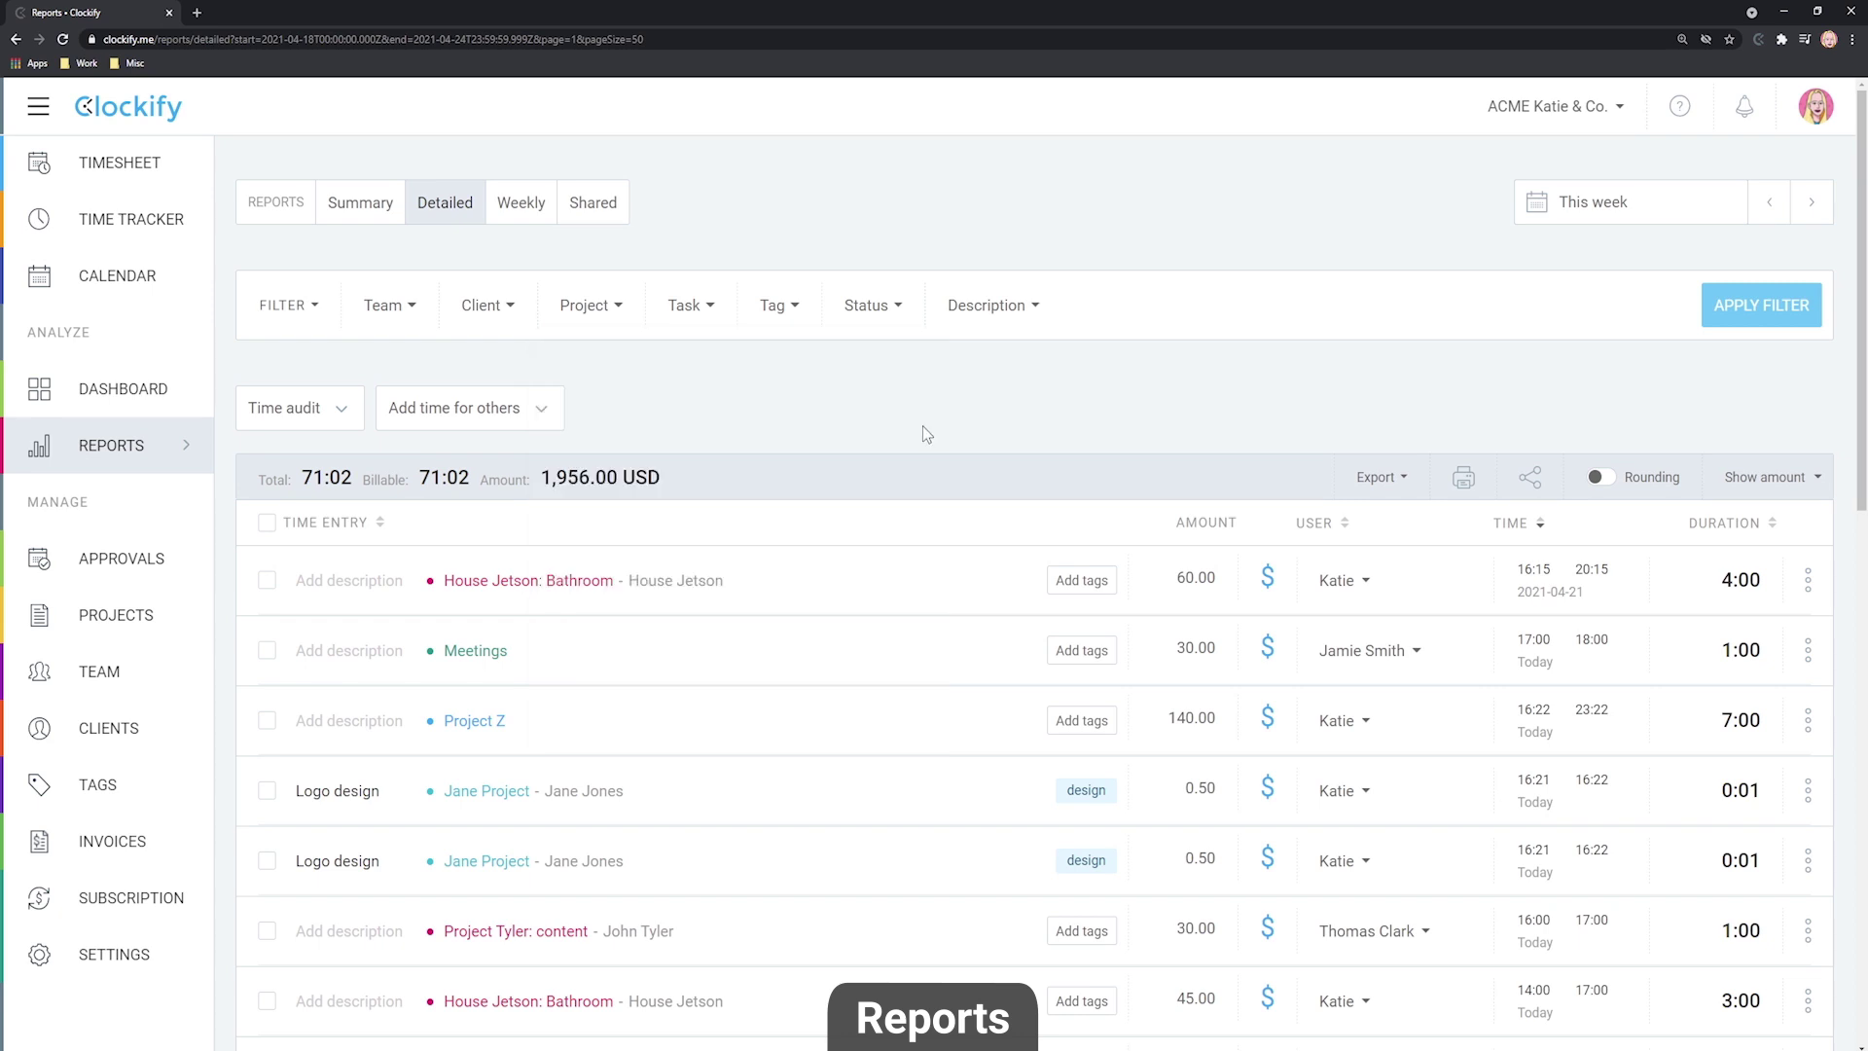
Open the Weekly report and set Group by to User after trying Project
left_click(522, 214)
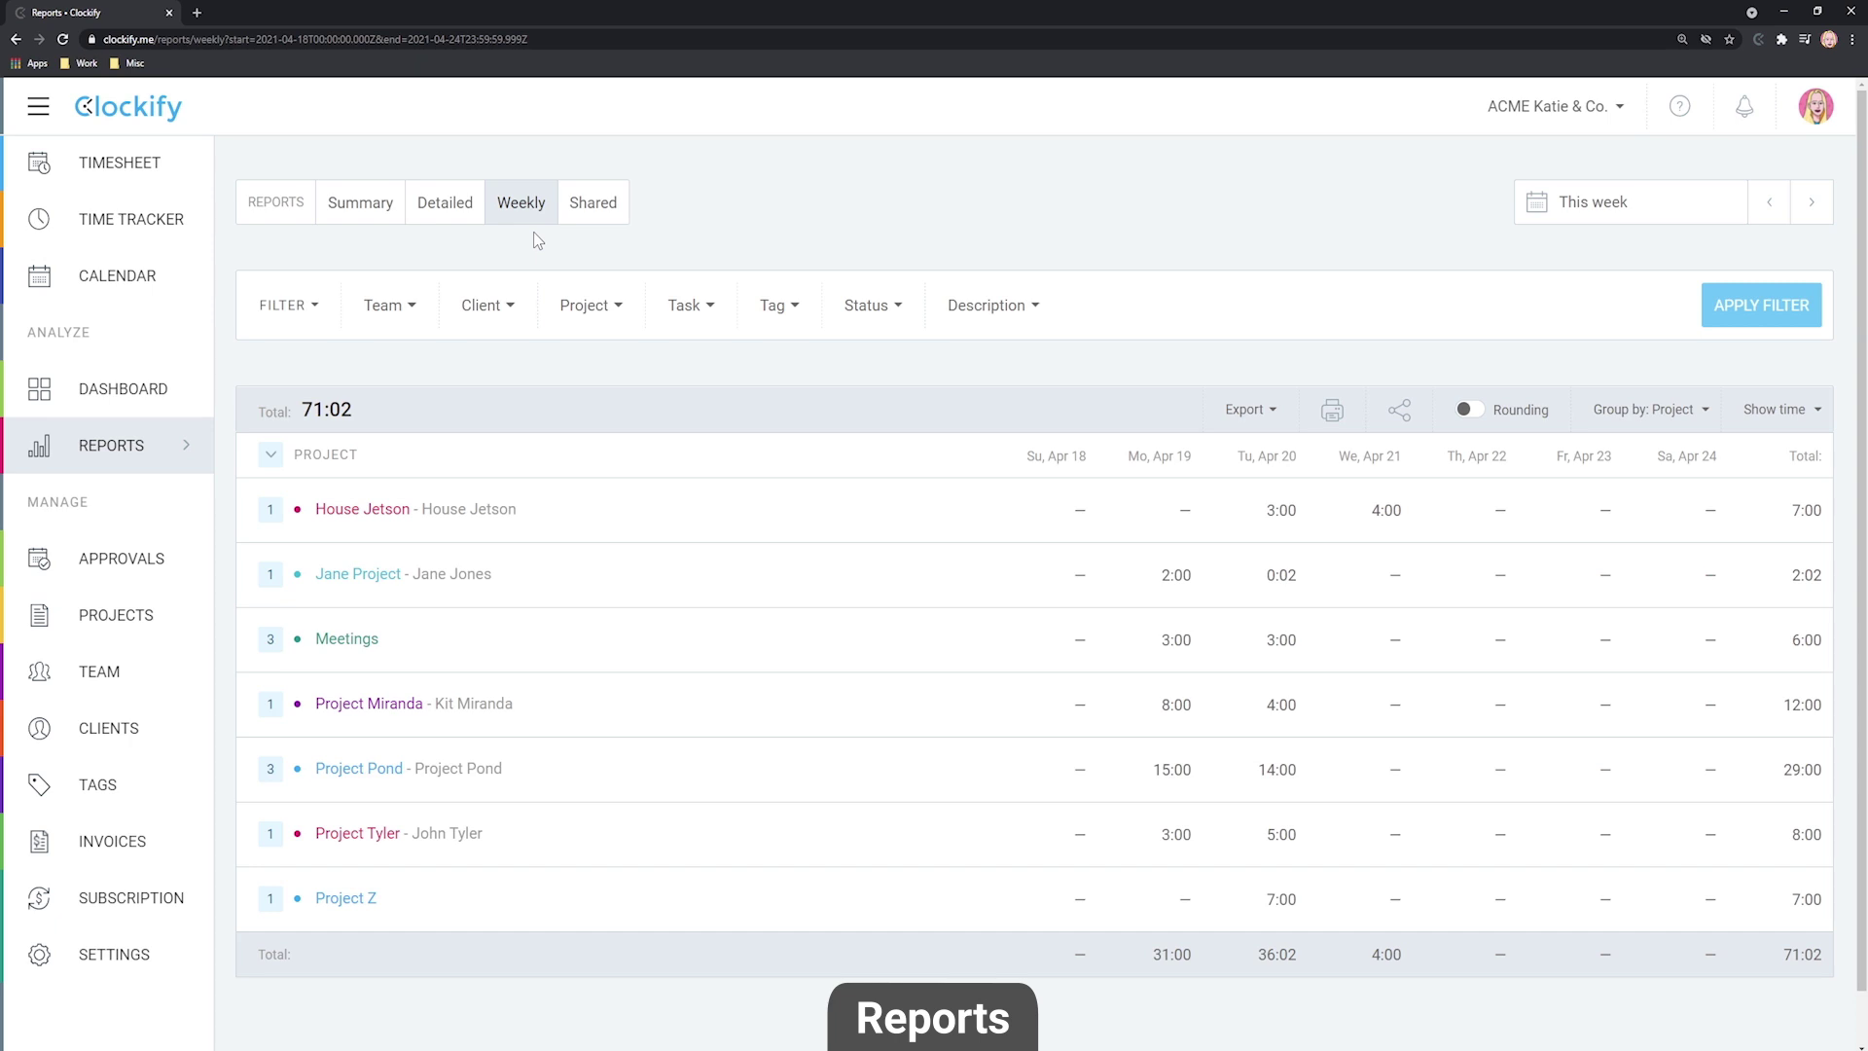
left_click(1658, 412)
left_click(1616, 510)
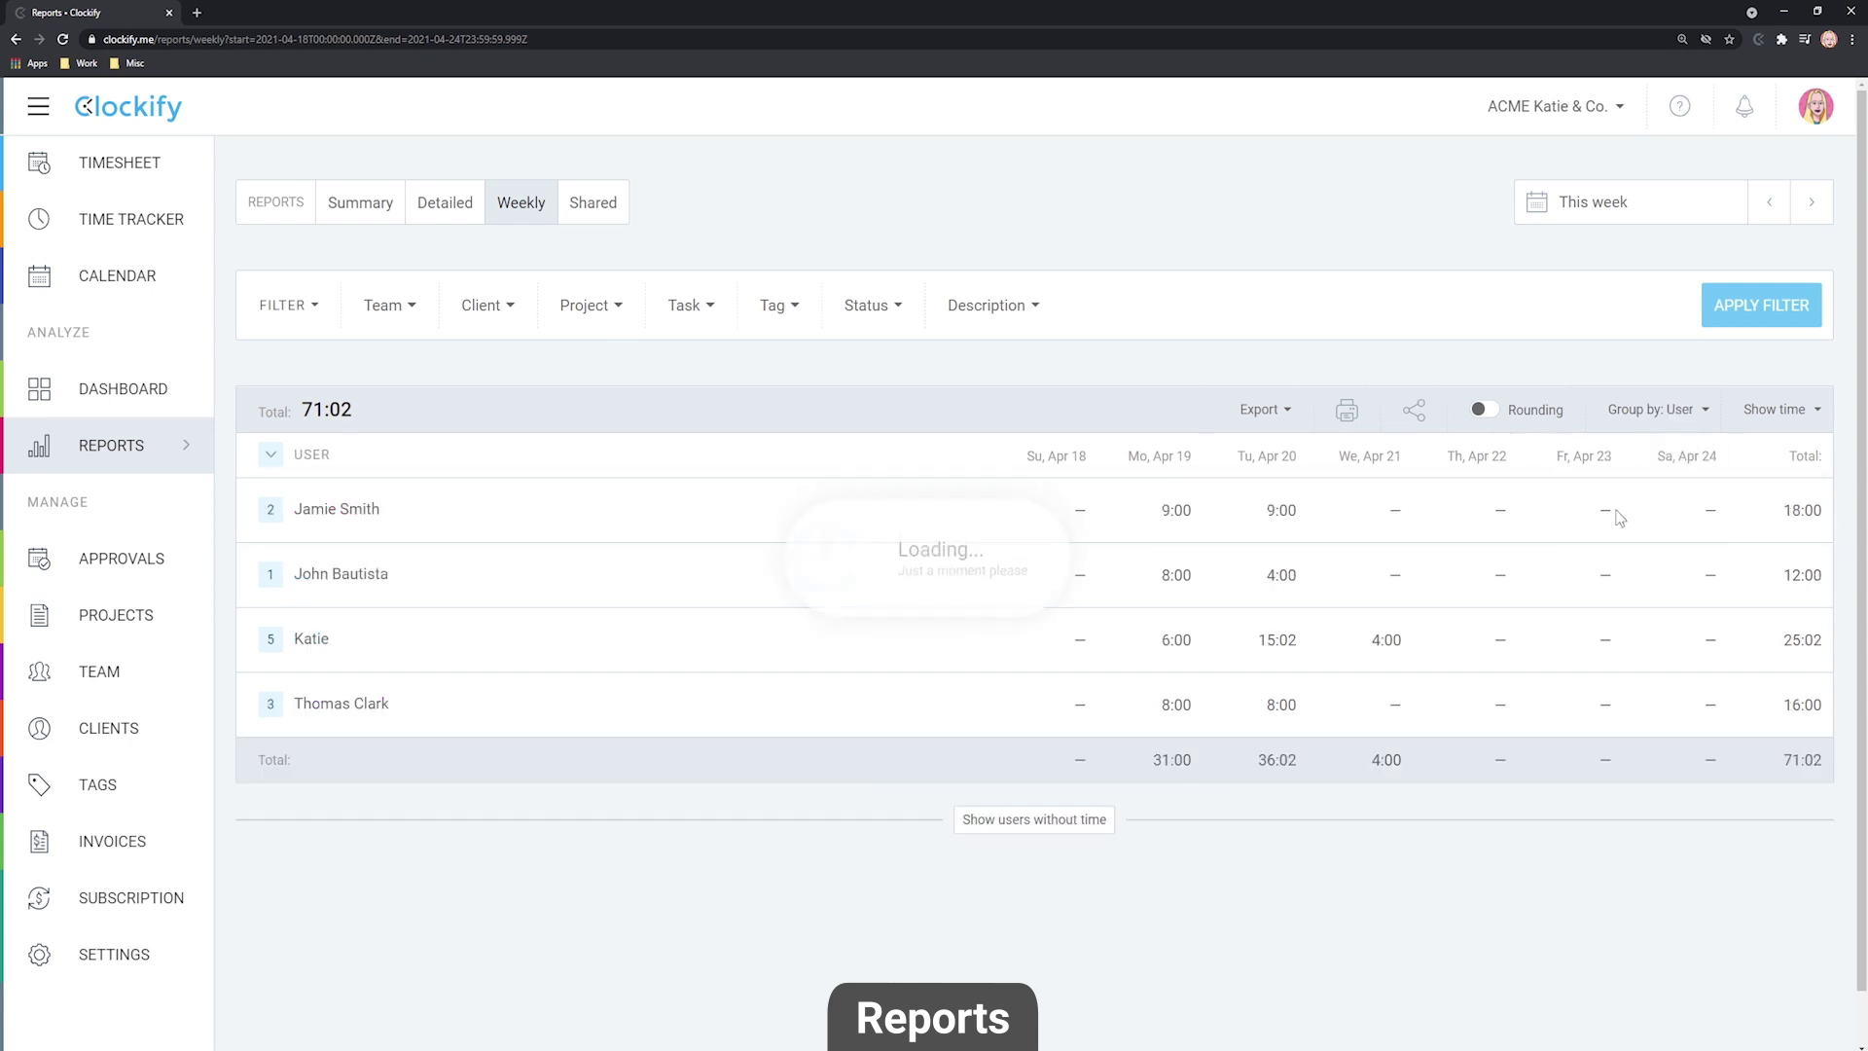
left_click(1666, 409)
left_click(1645, 467)
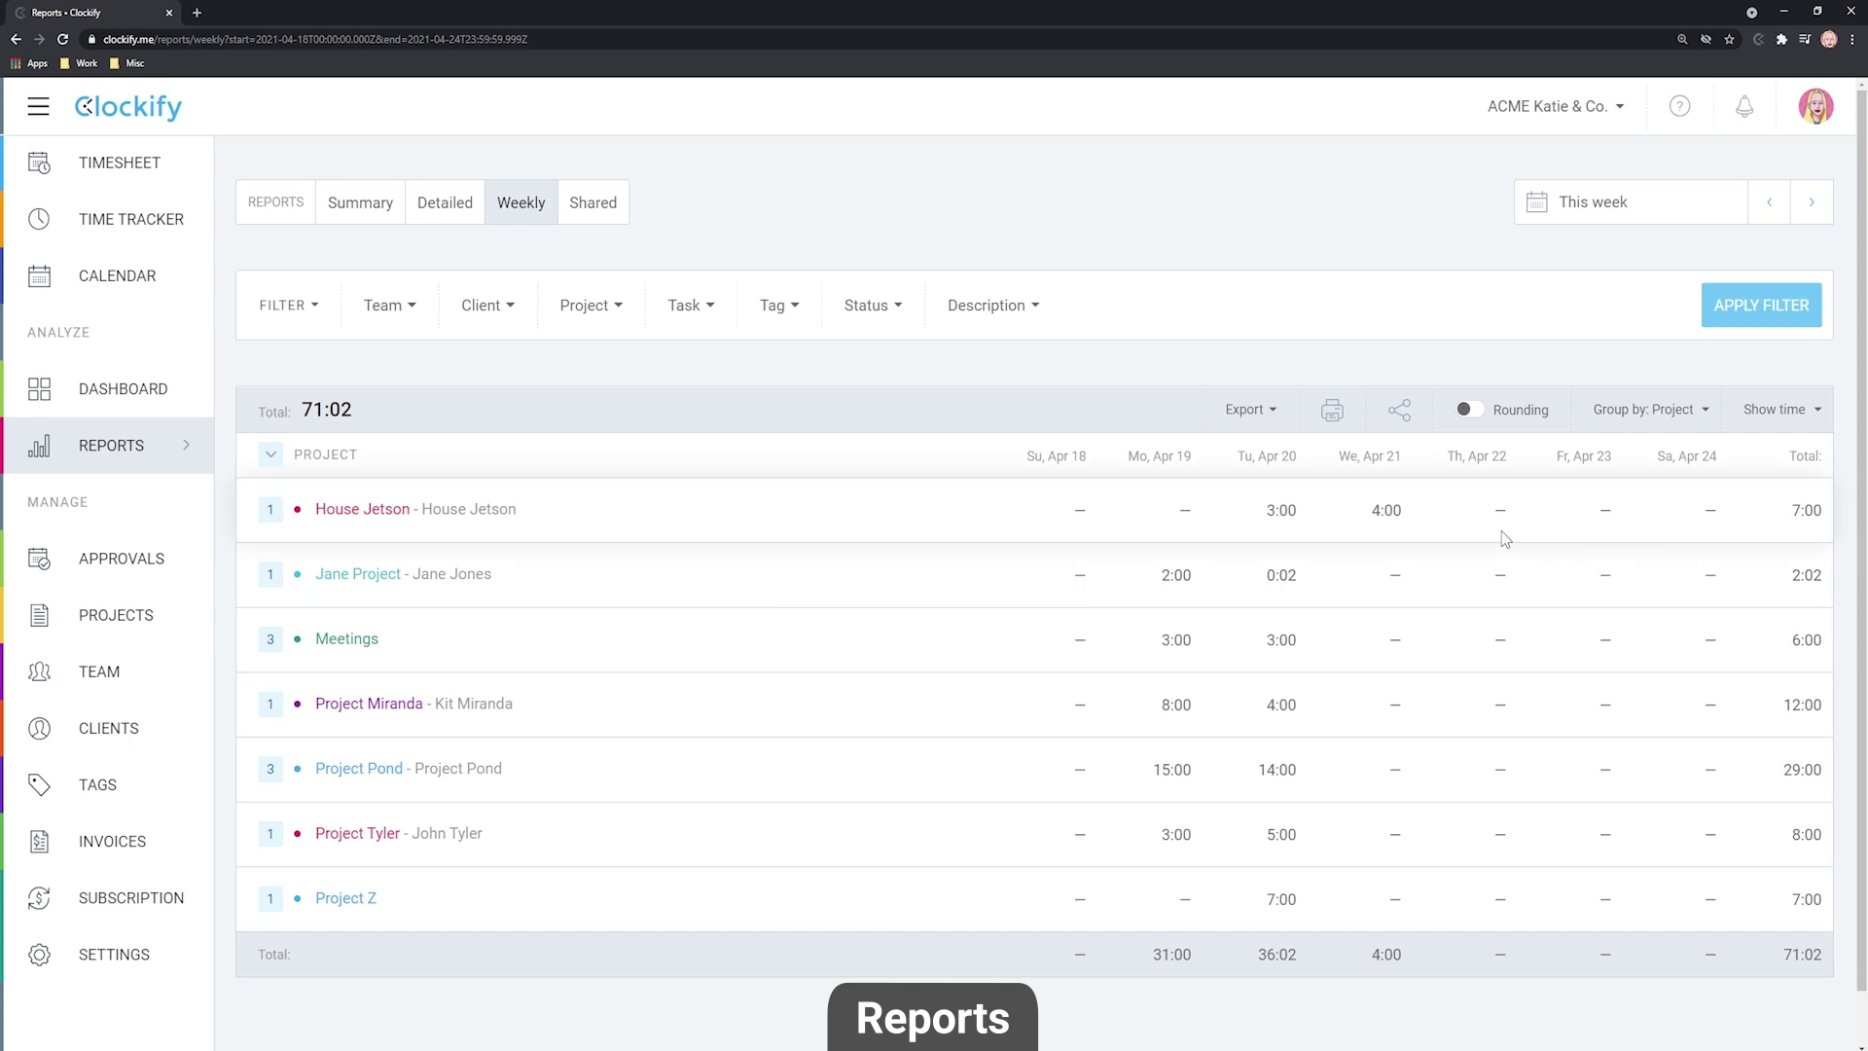
left_click(1669, 415)
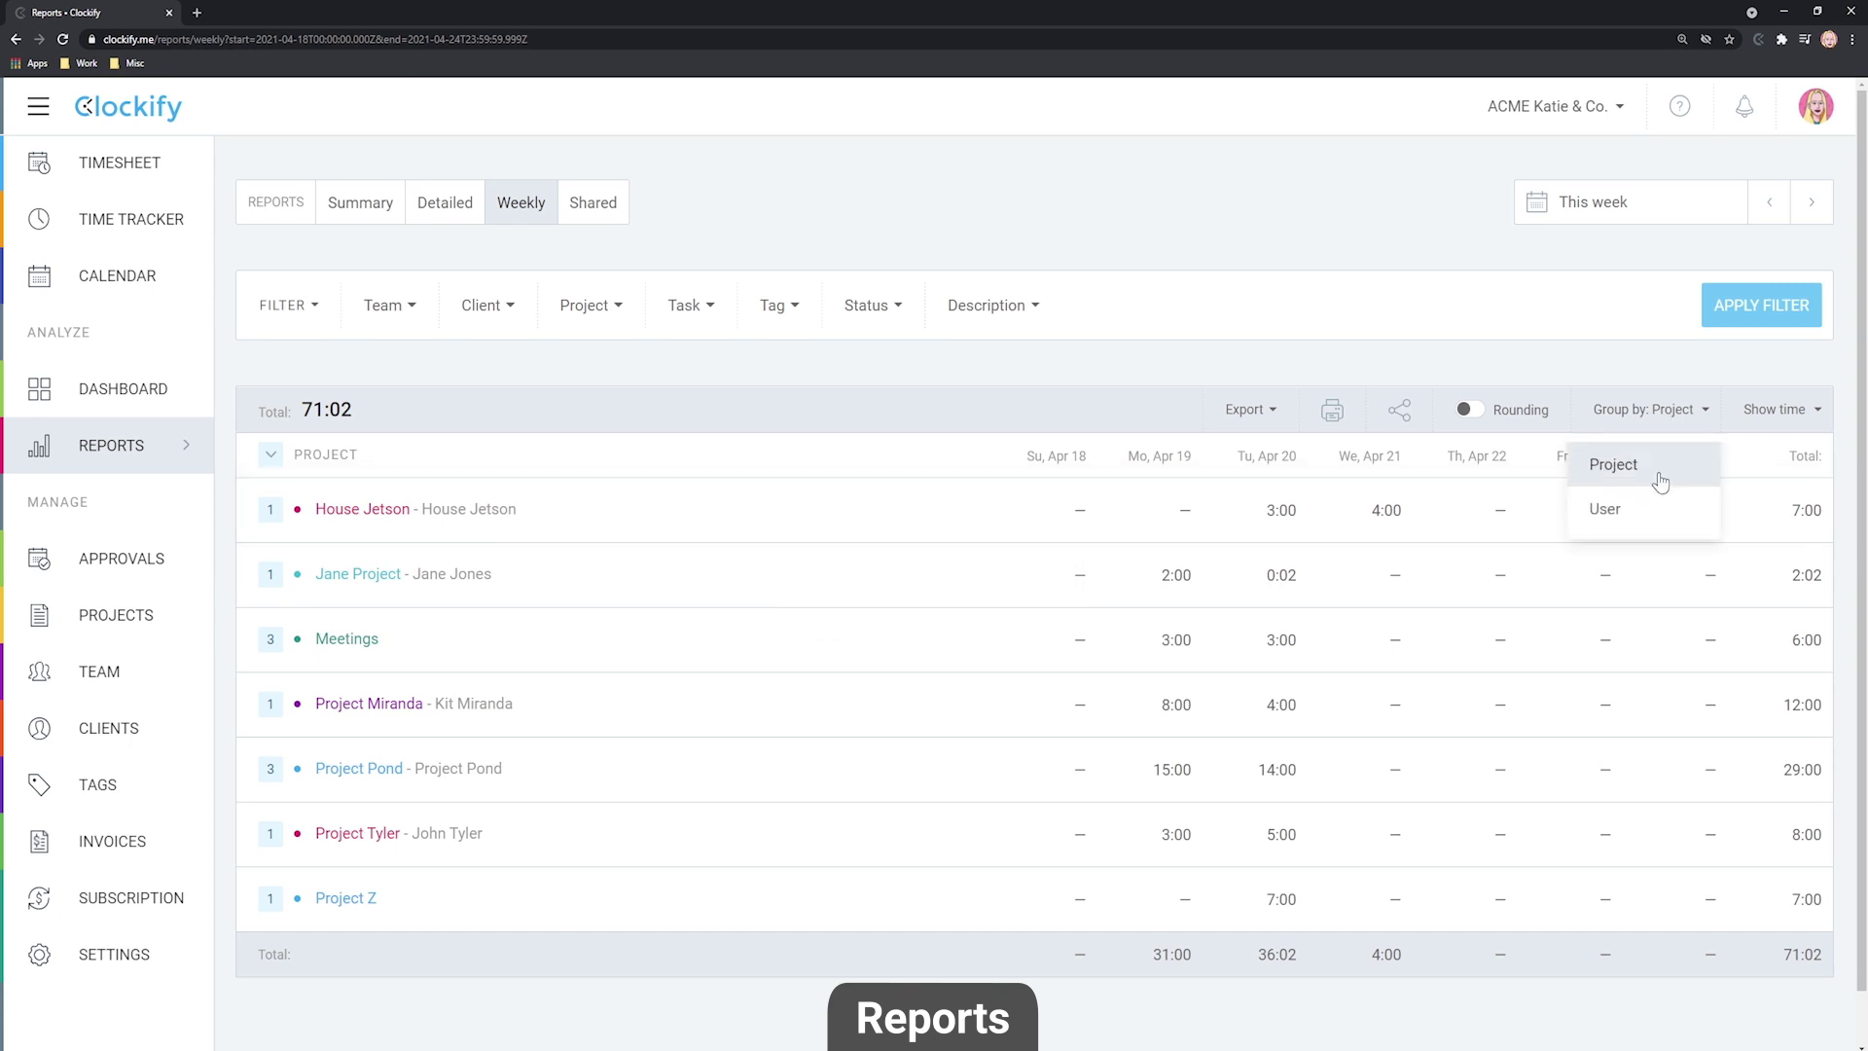
left_click(1637, 514)
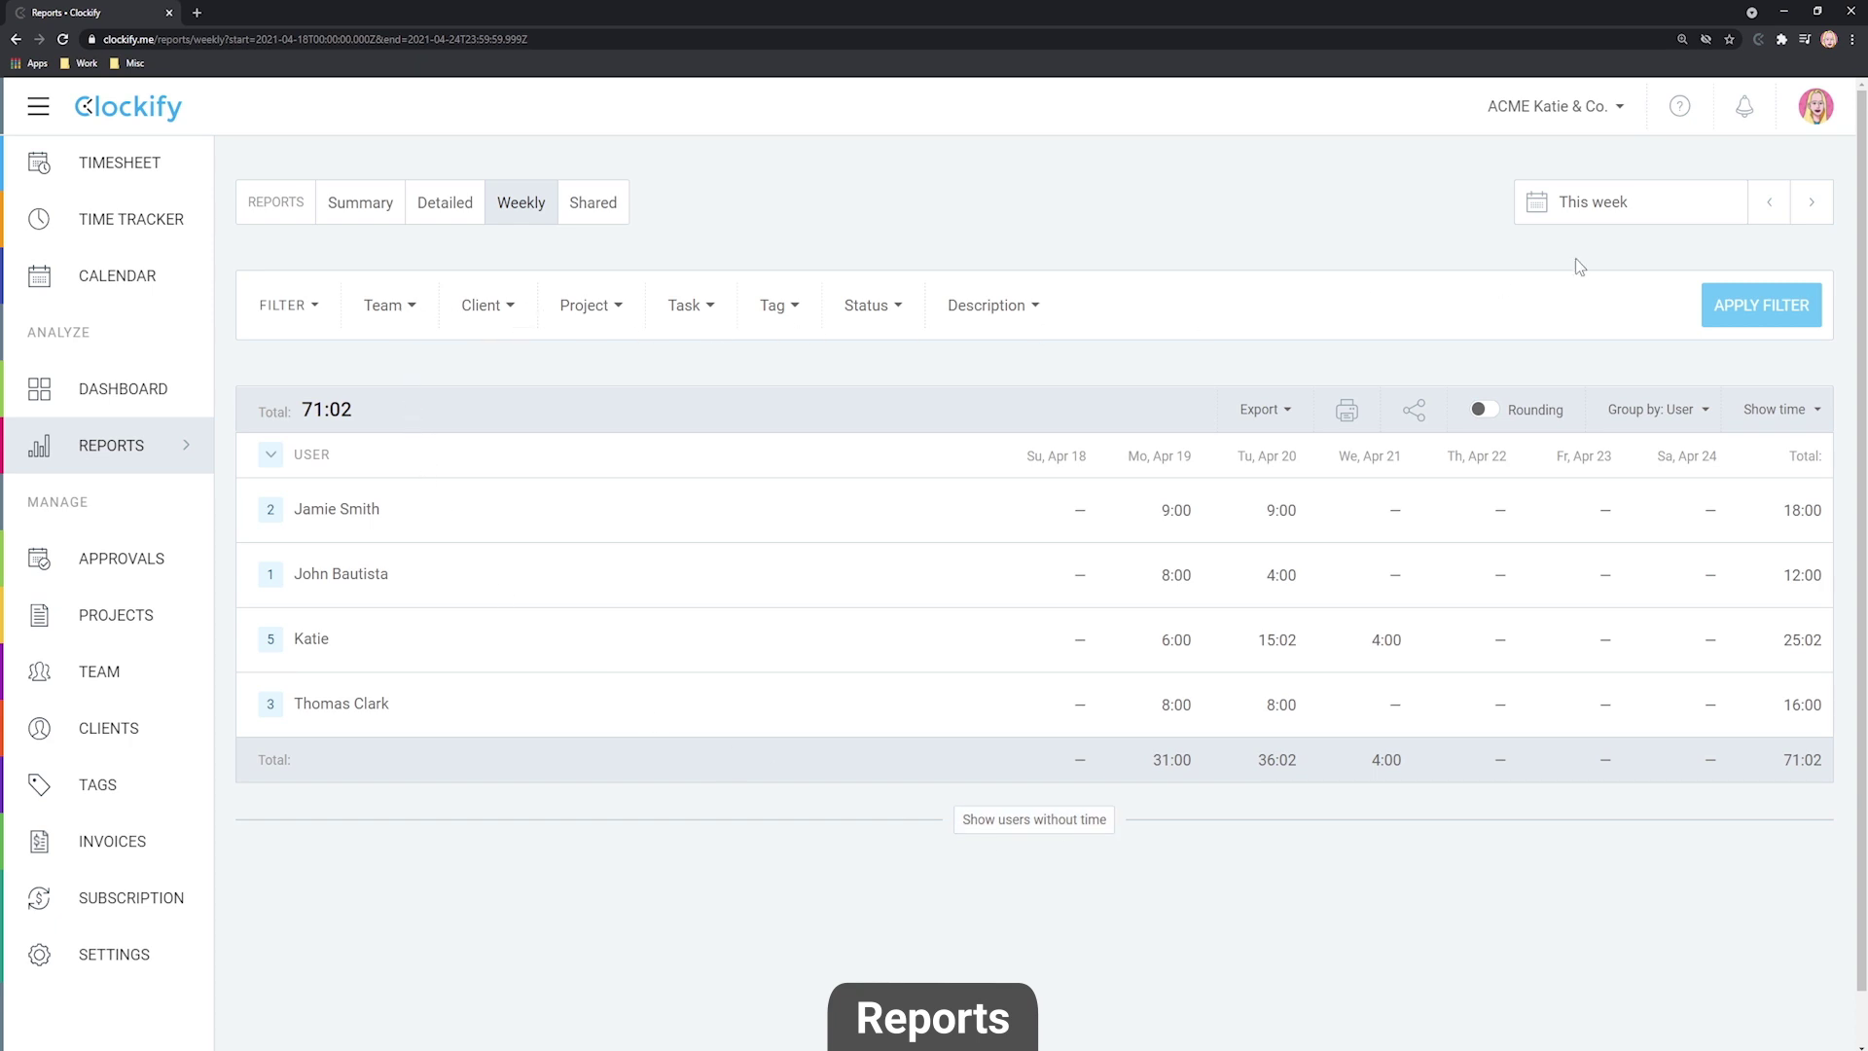
Review the Weekly report's date calendar, export options and Share dialog, leaving all unchanged
left_click(1586, 203)
left_click(1163, 181)
left_click(1262, 410)
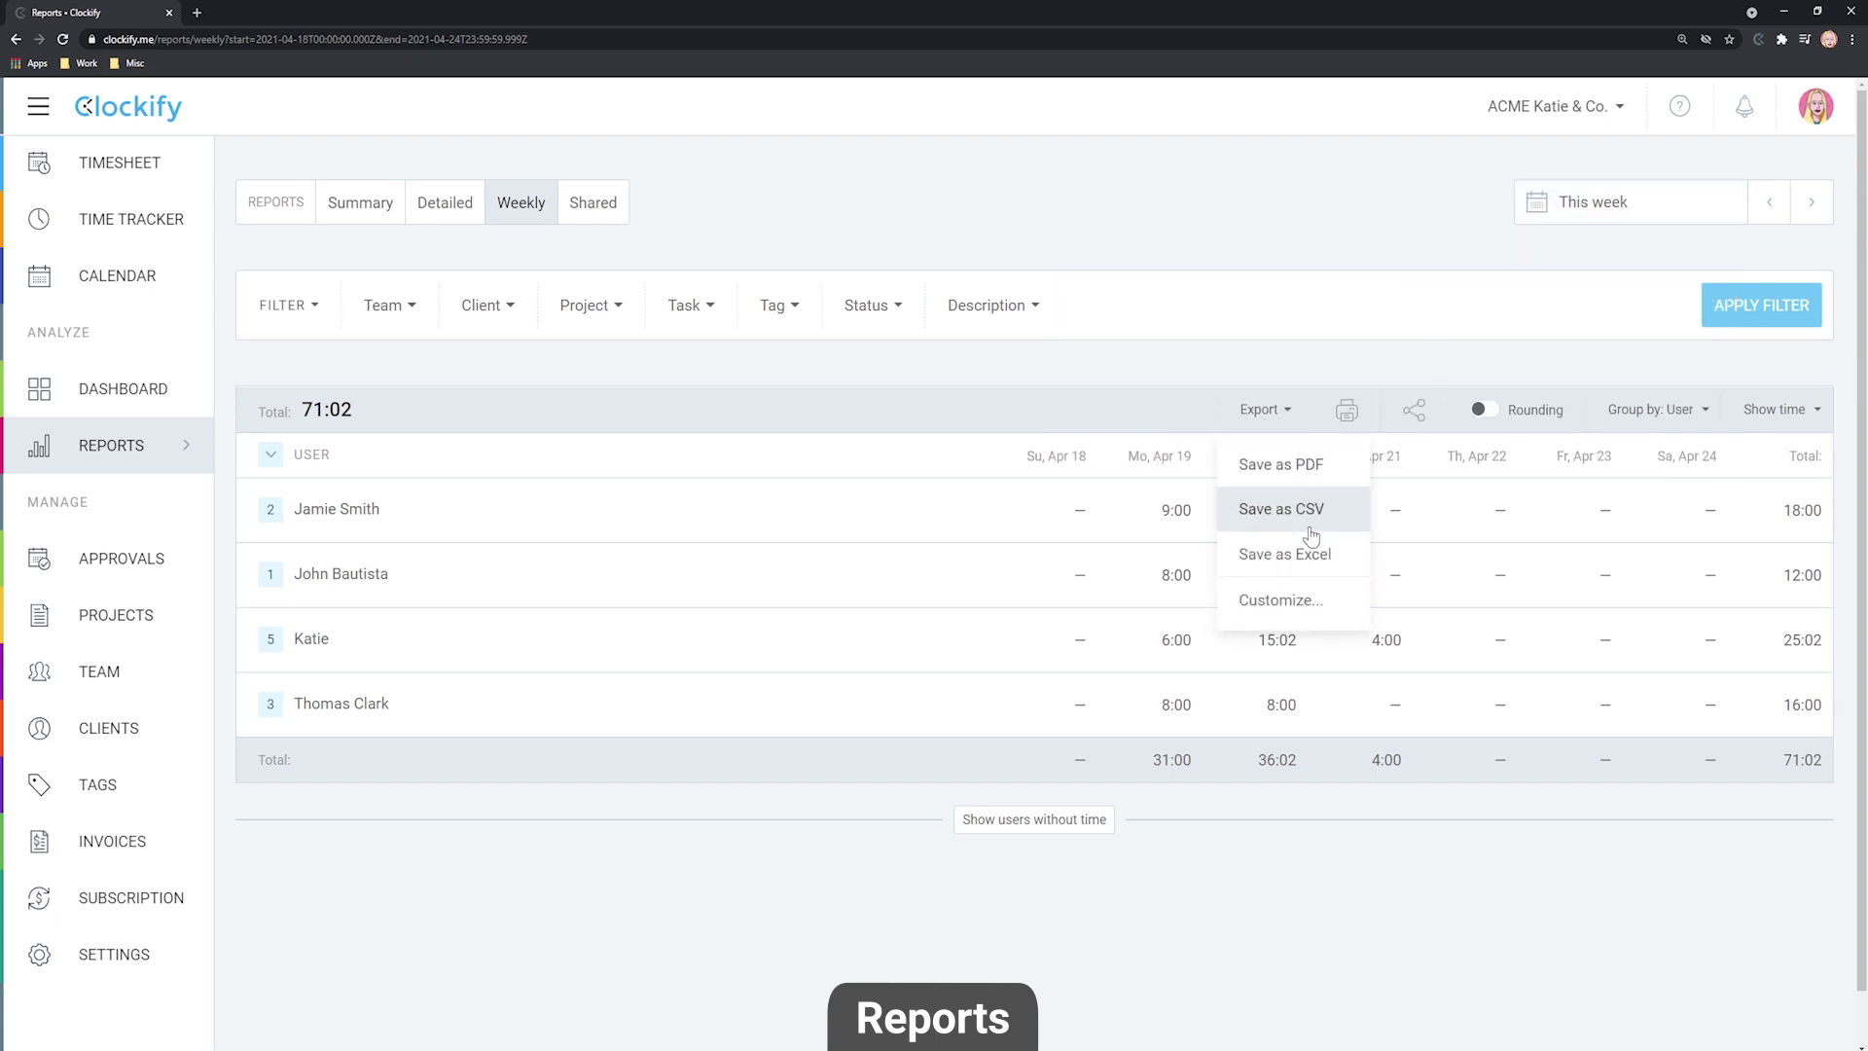
left_click(1414, 416)
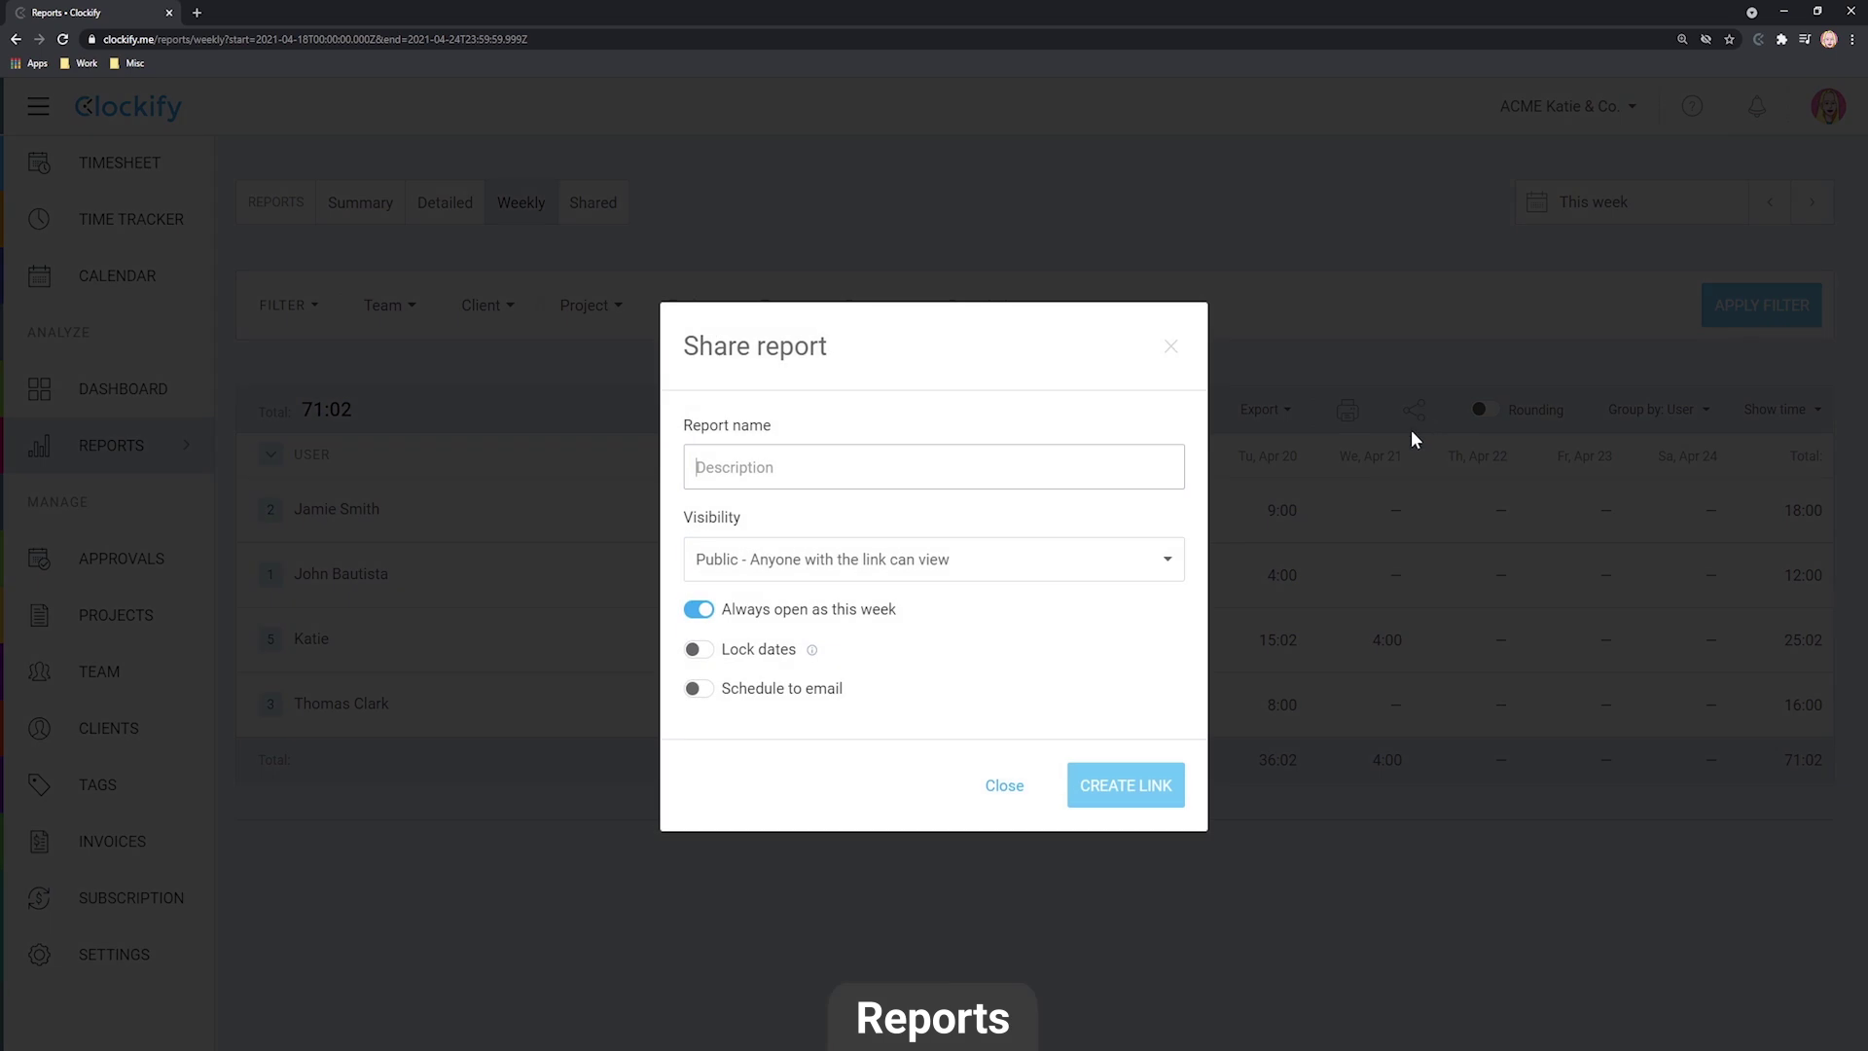
left_click(1005, 786)
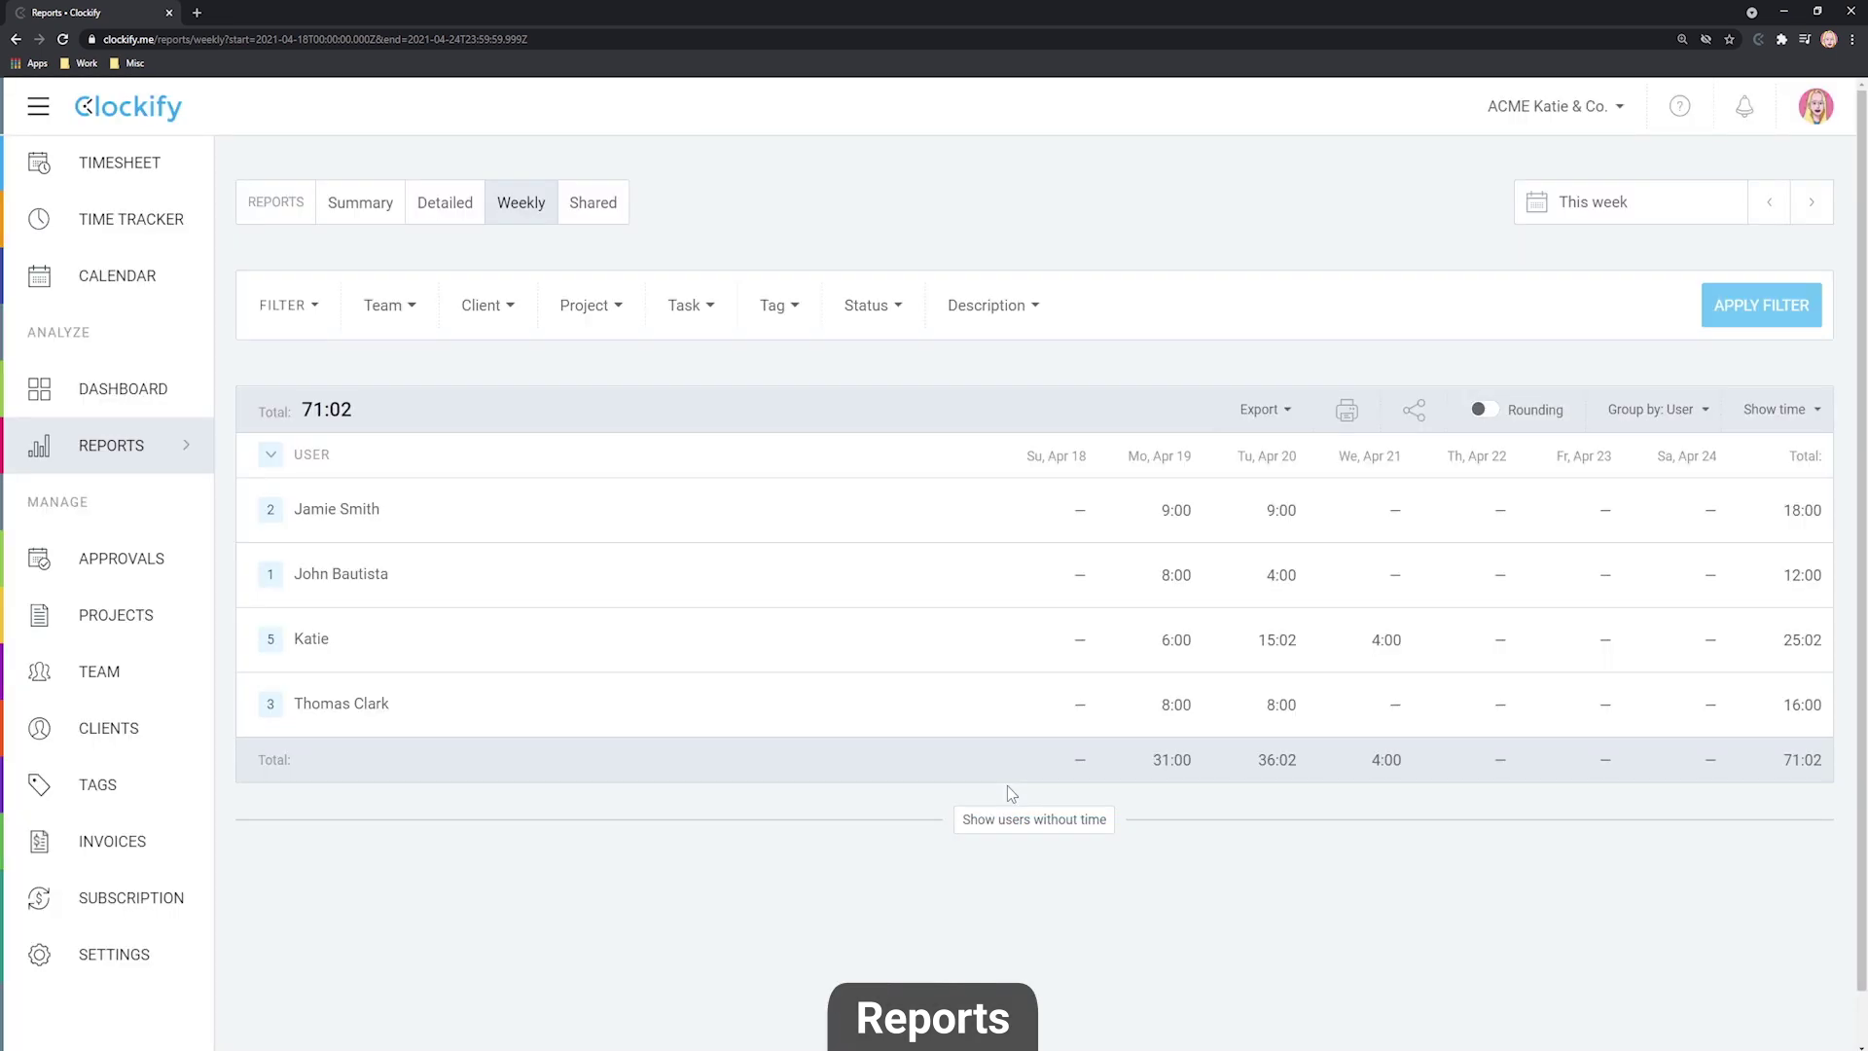
Keep grouping by User, turn on Show users without time, and view the Status filter and help options
left_click(1644, 410)
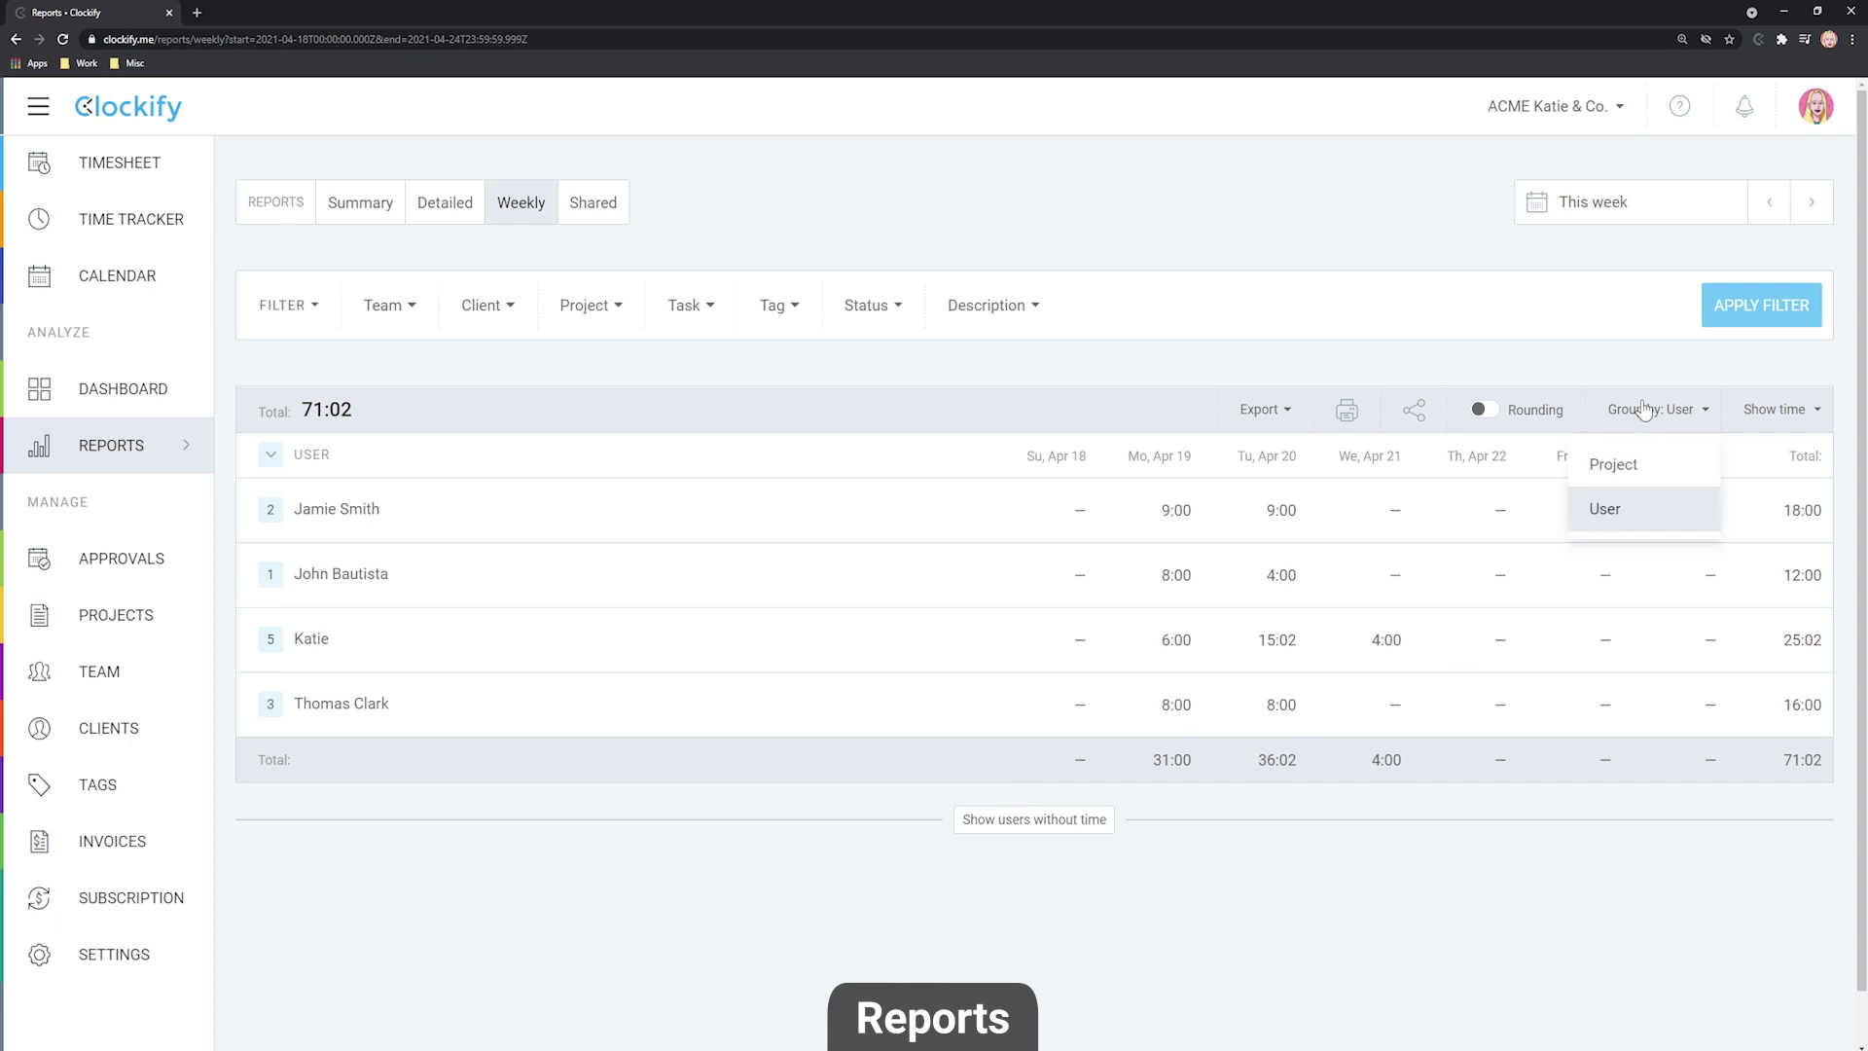
left_click(1634, 513)
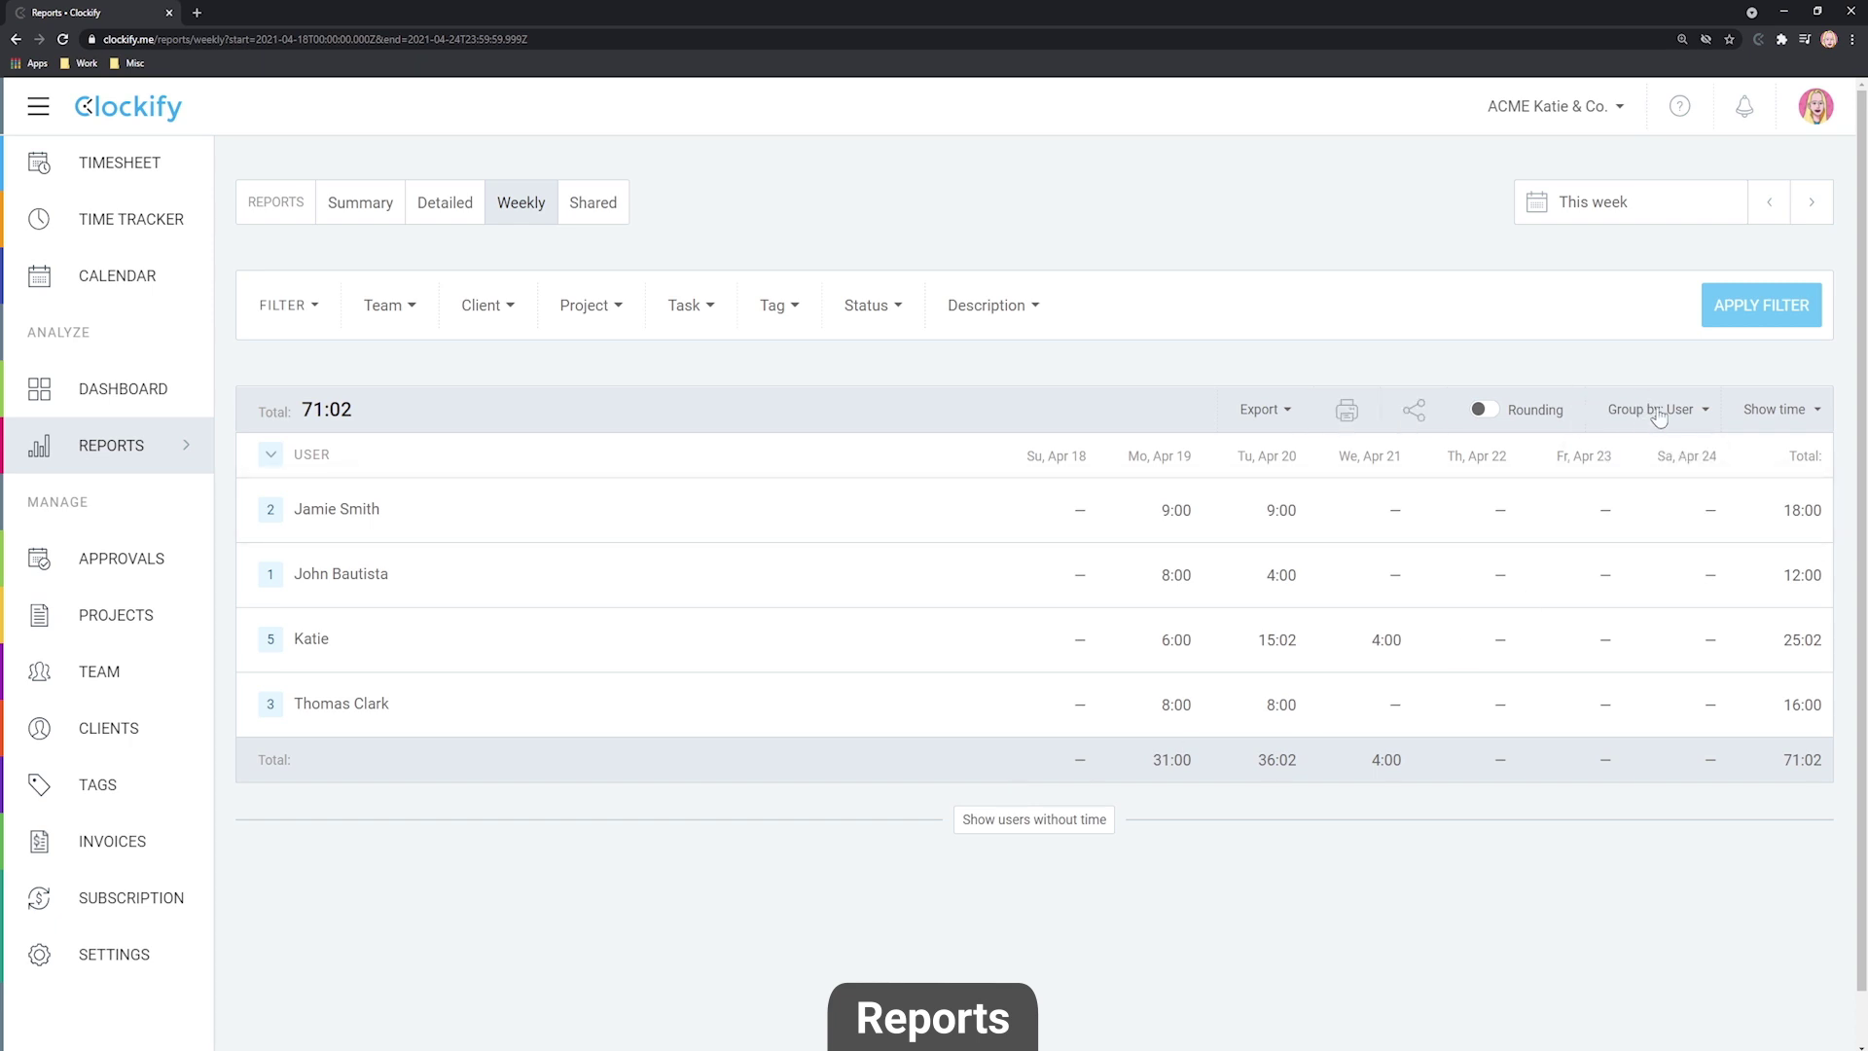
left_click(1069, 826)
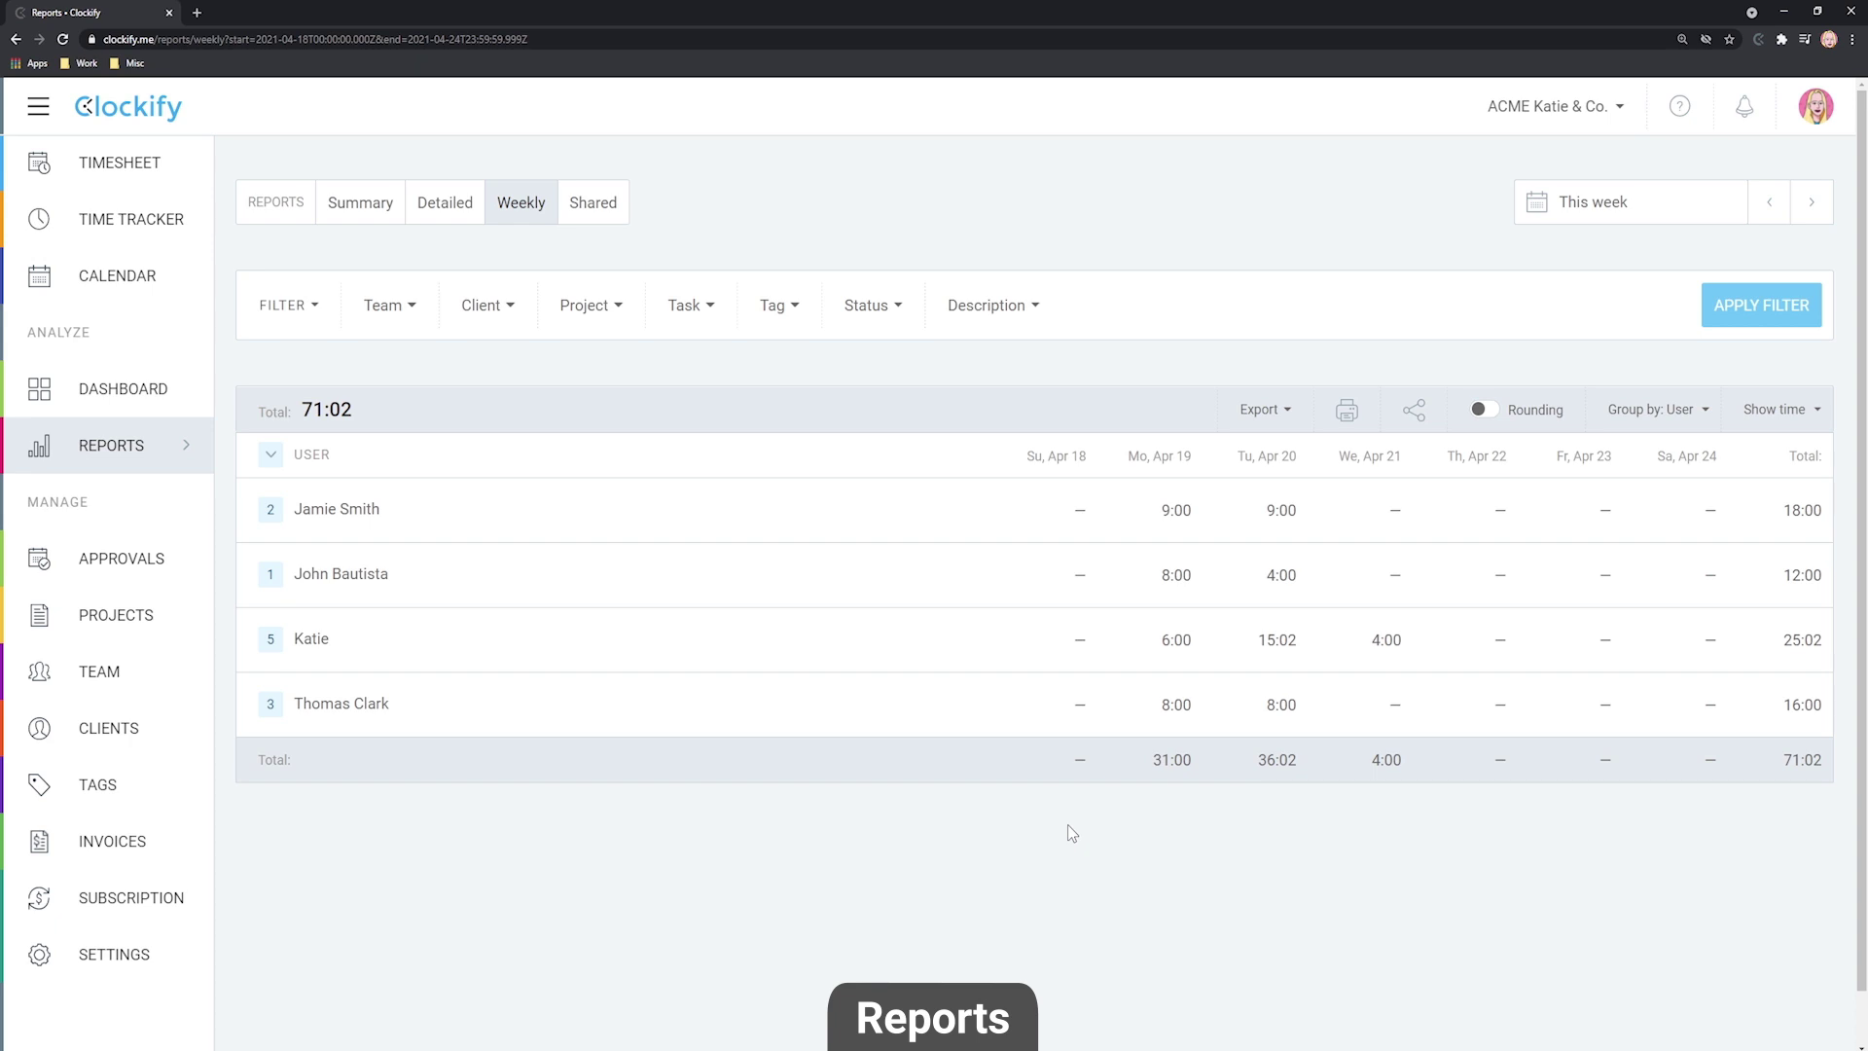
left_click(887, 317)
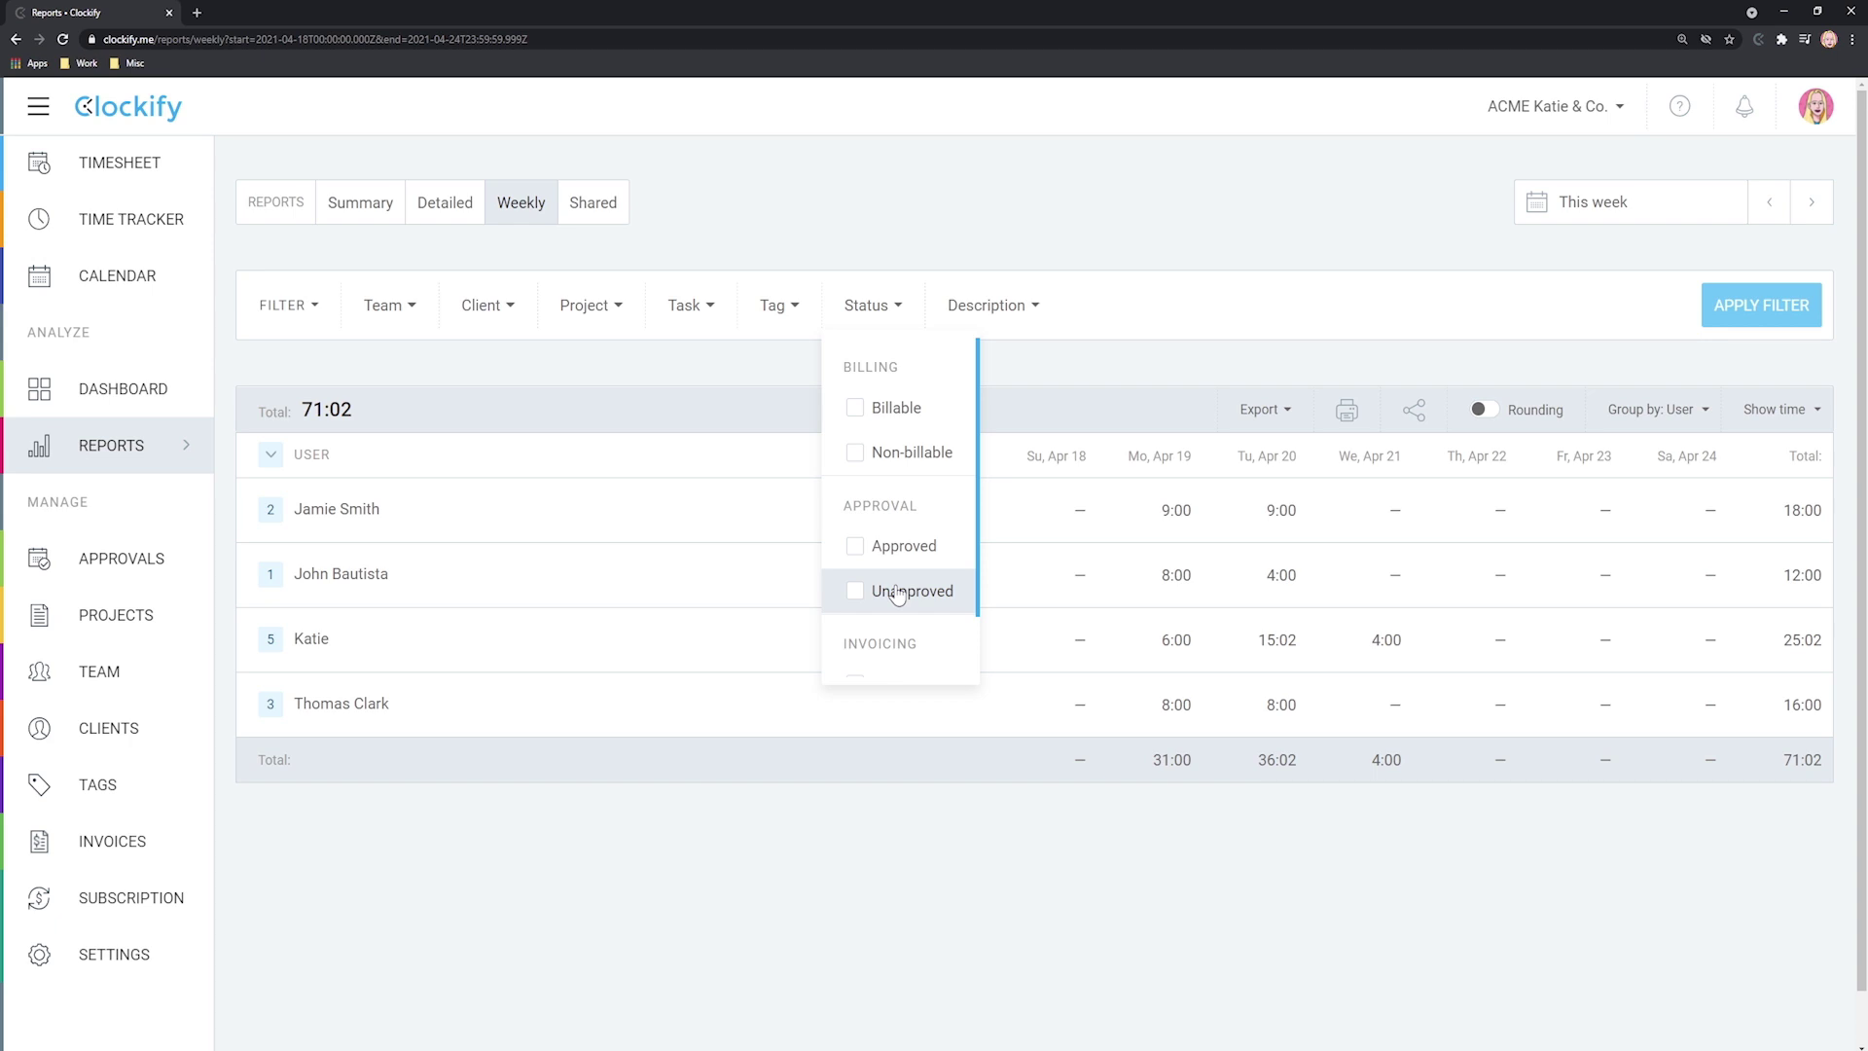
left_click(1189, 352)
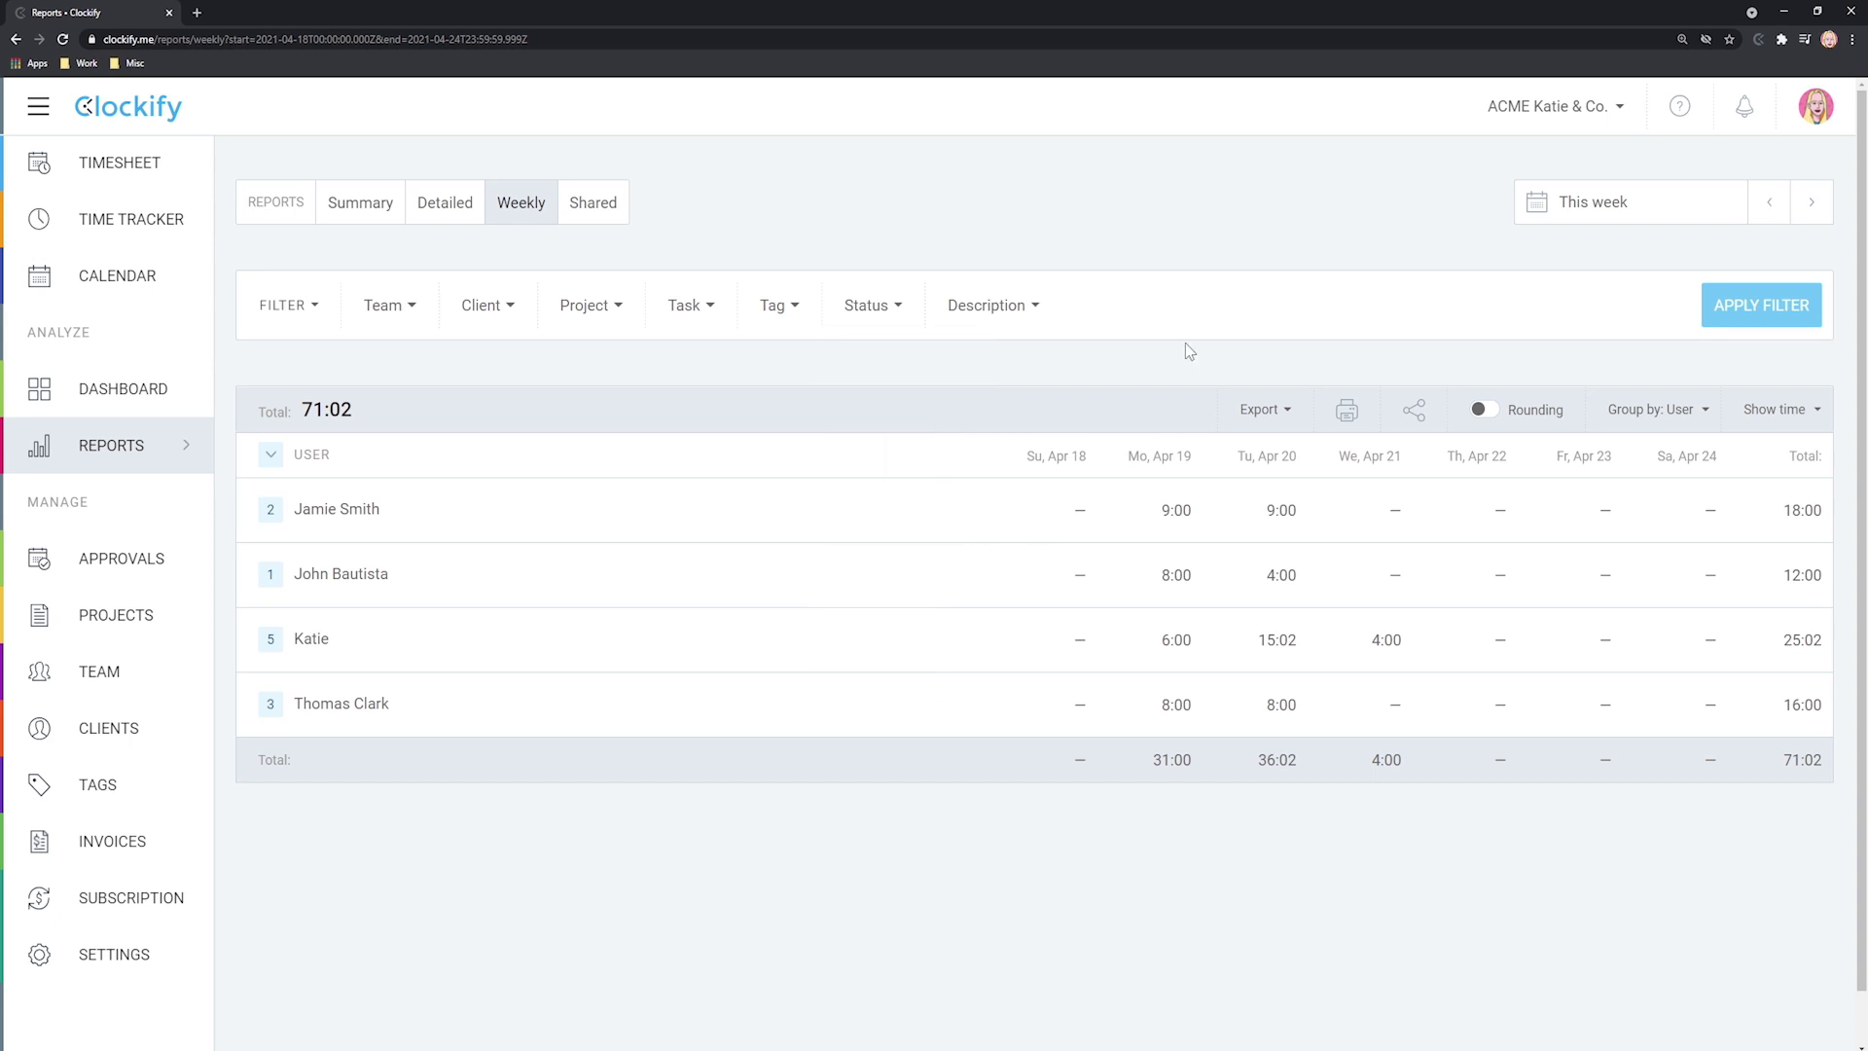
left_click(1680, 106)
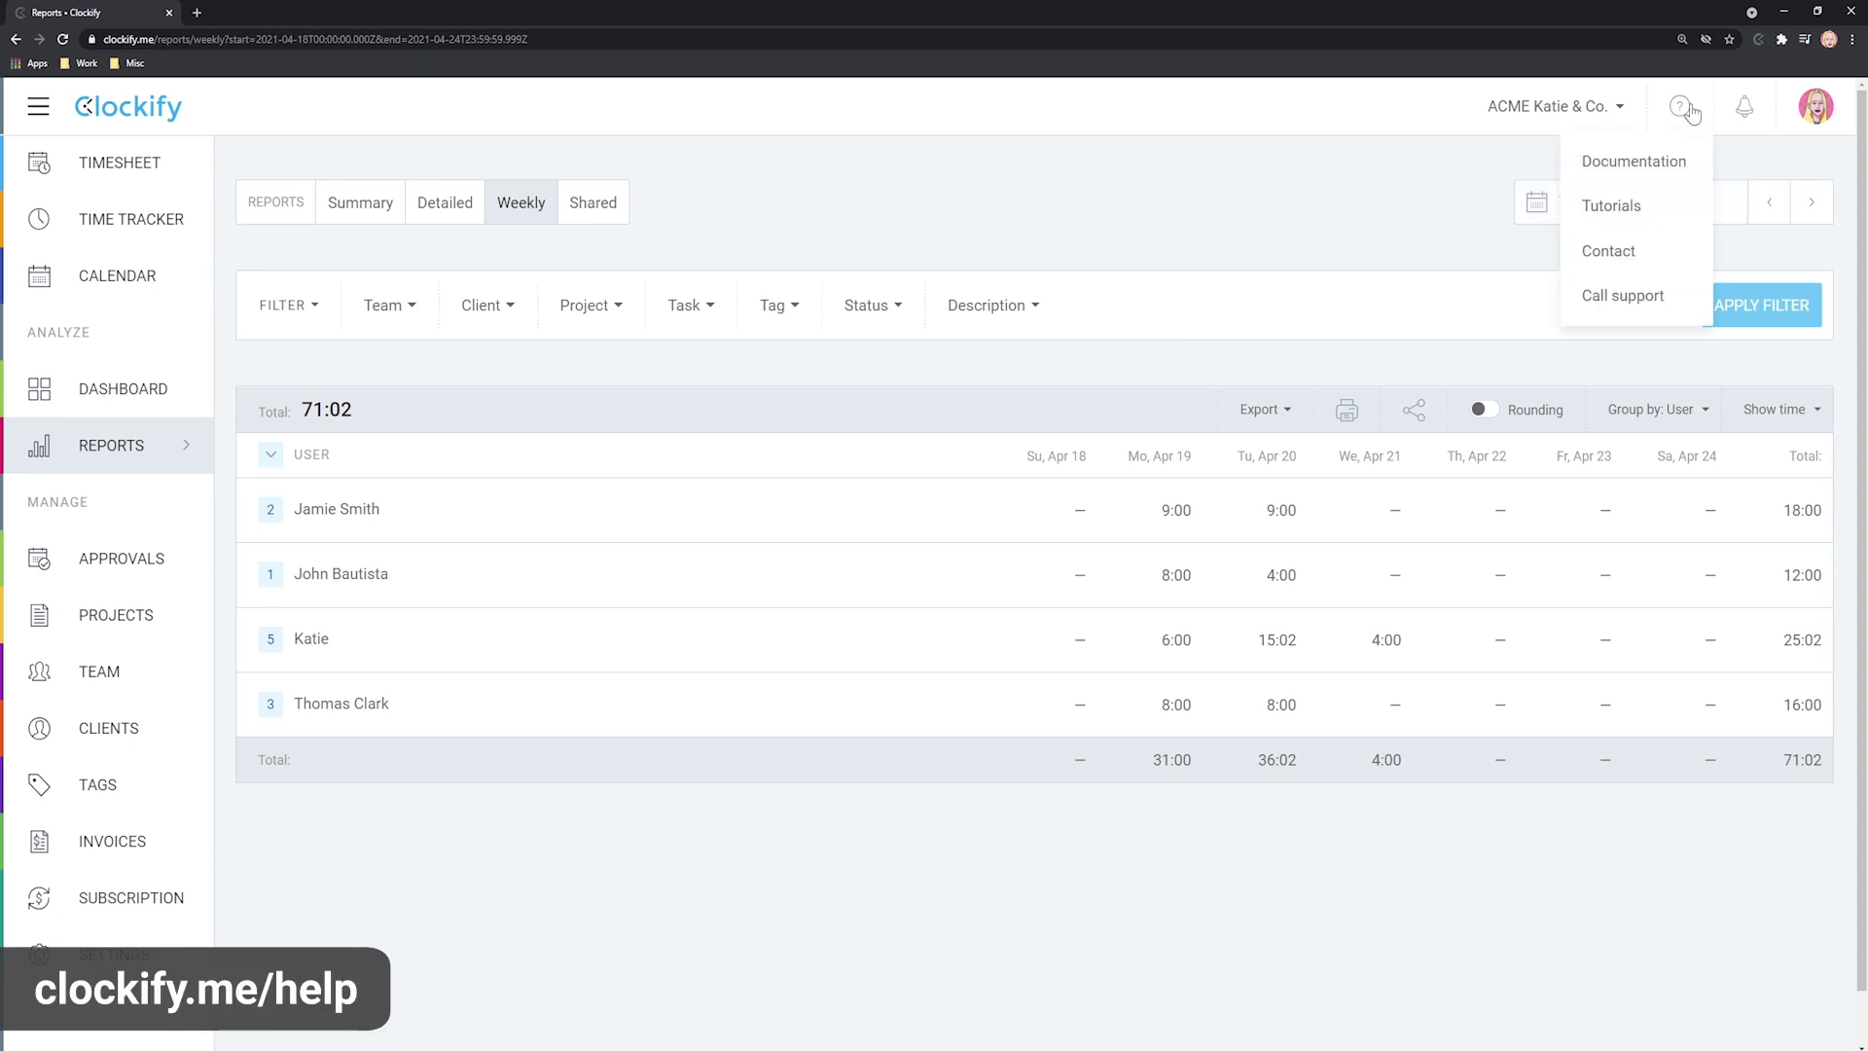
Open Time Tracking Tutorials from the help menu and scroll down to the Administration tutorials
left_click(1651, 229)
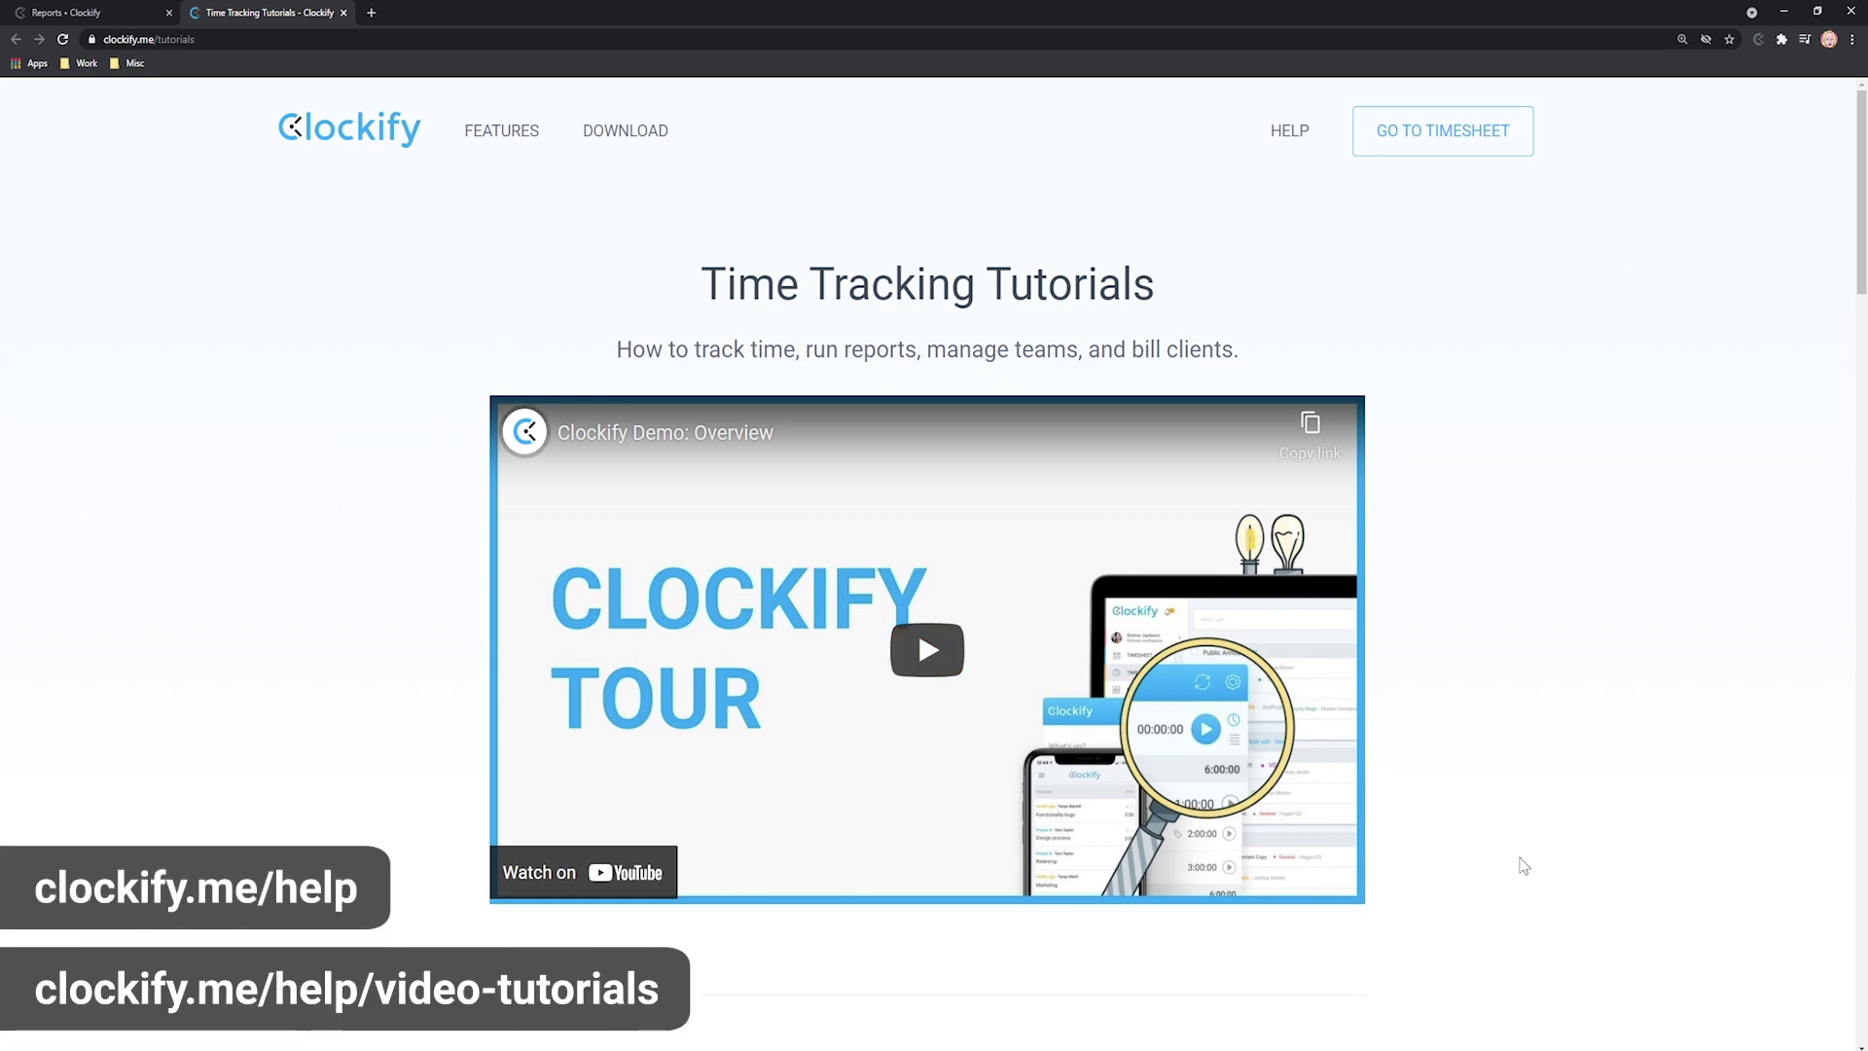
scroll(1524, 865, "down", 3)
scroll(1524, 866, "down", 4)
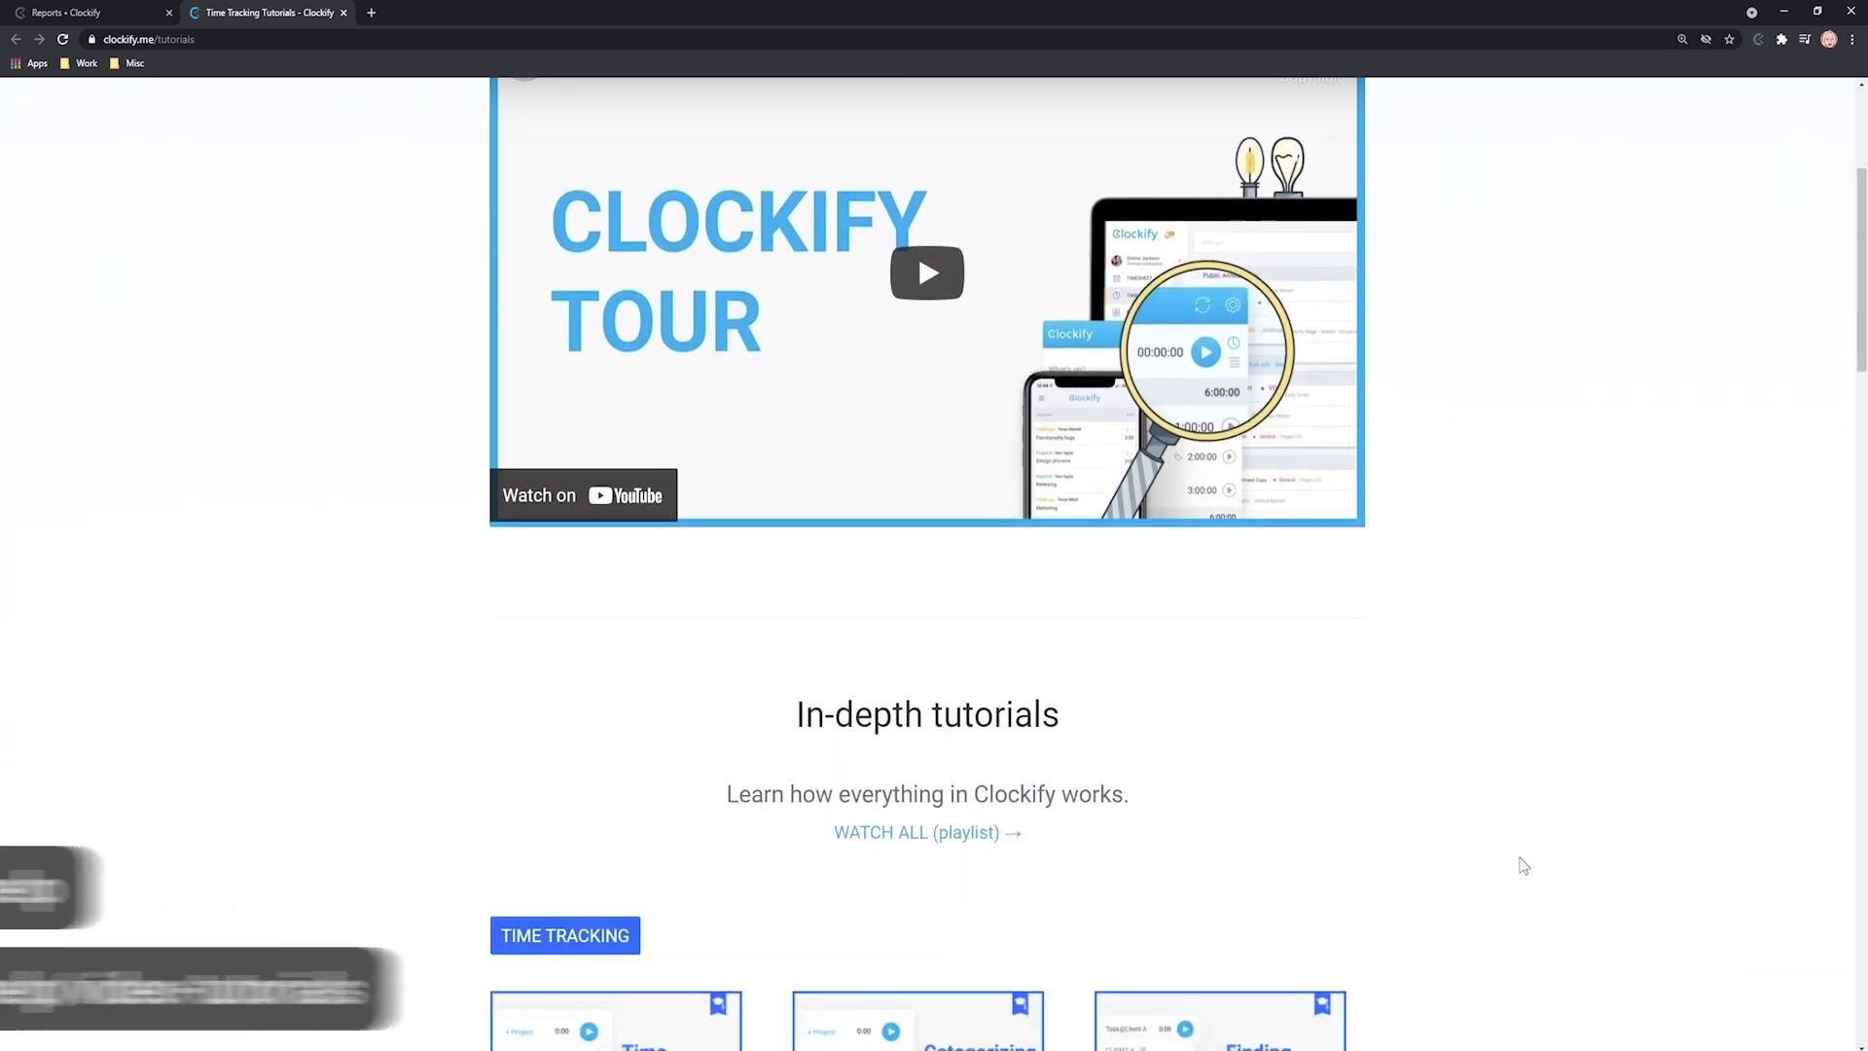
scroll(1524, 866, "down", 5)
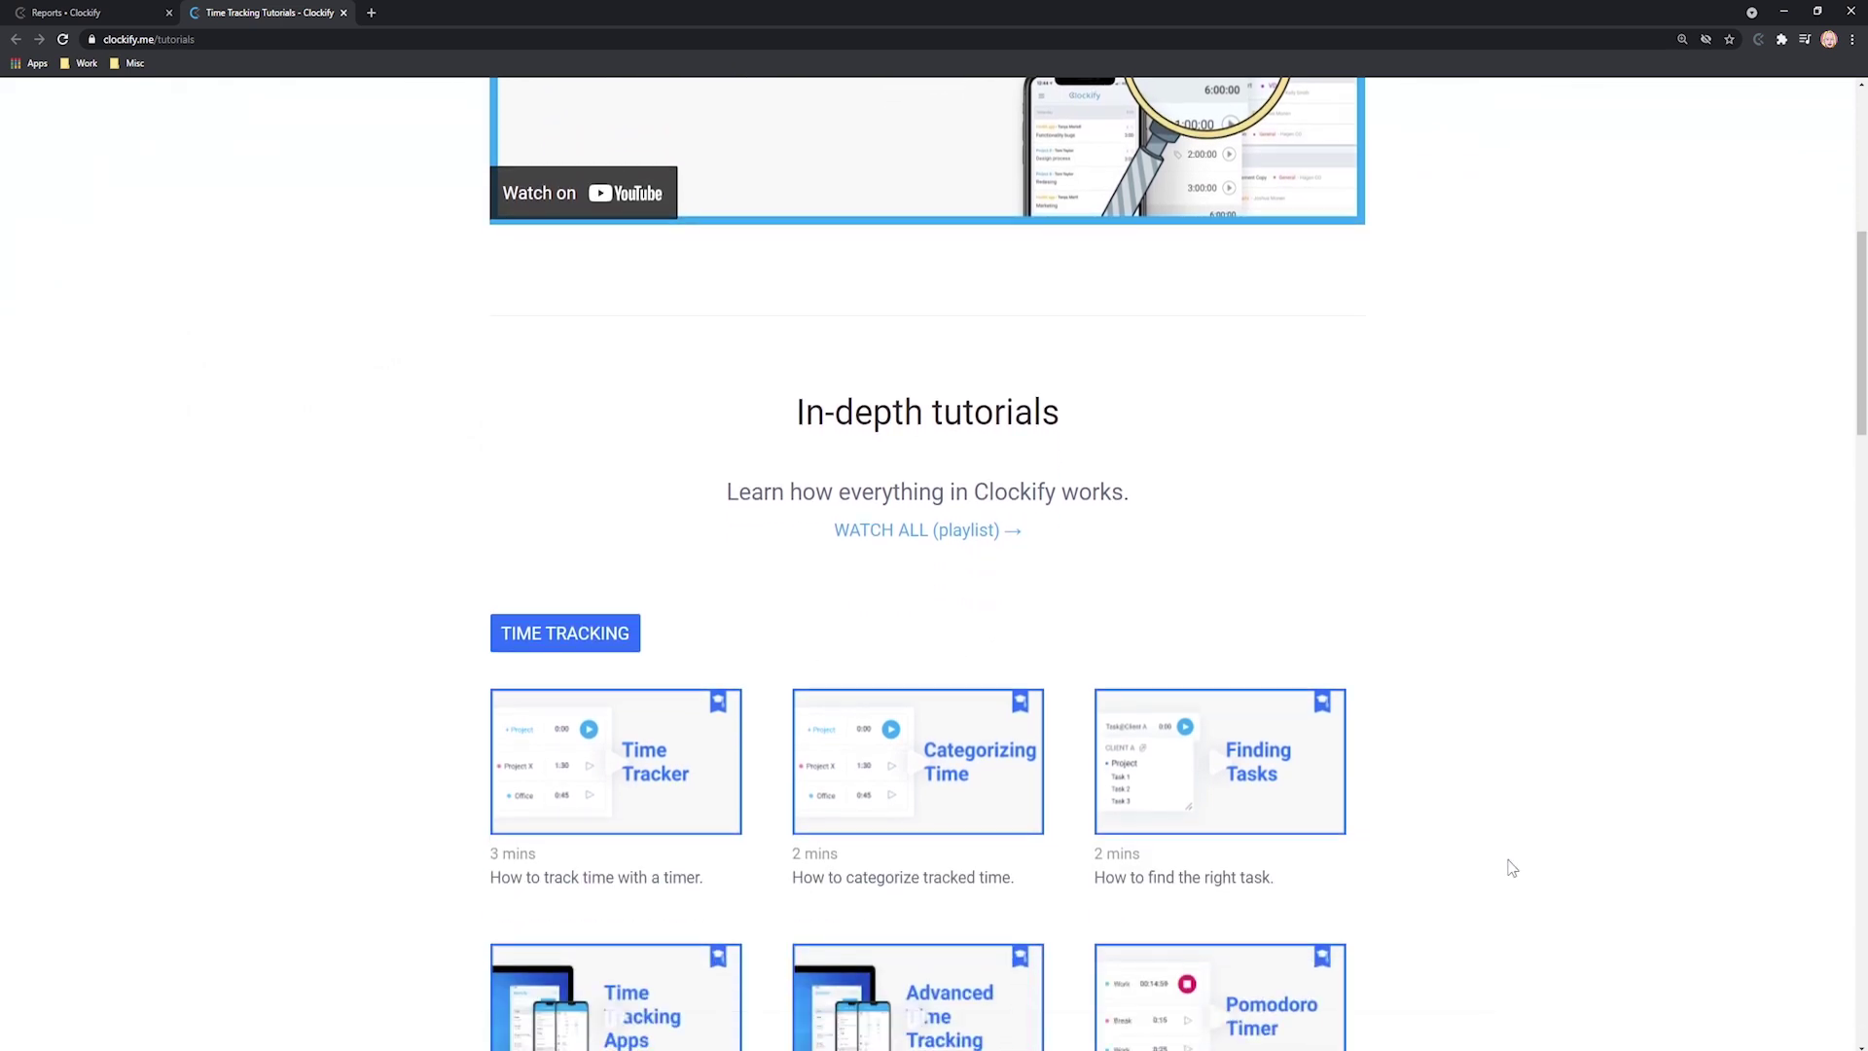
scroll(1501, 875, "down", 5)
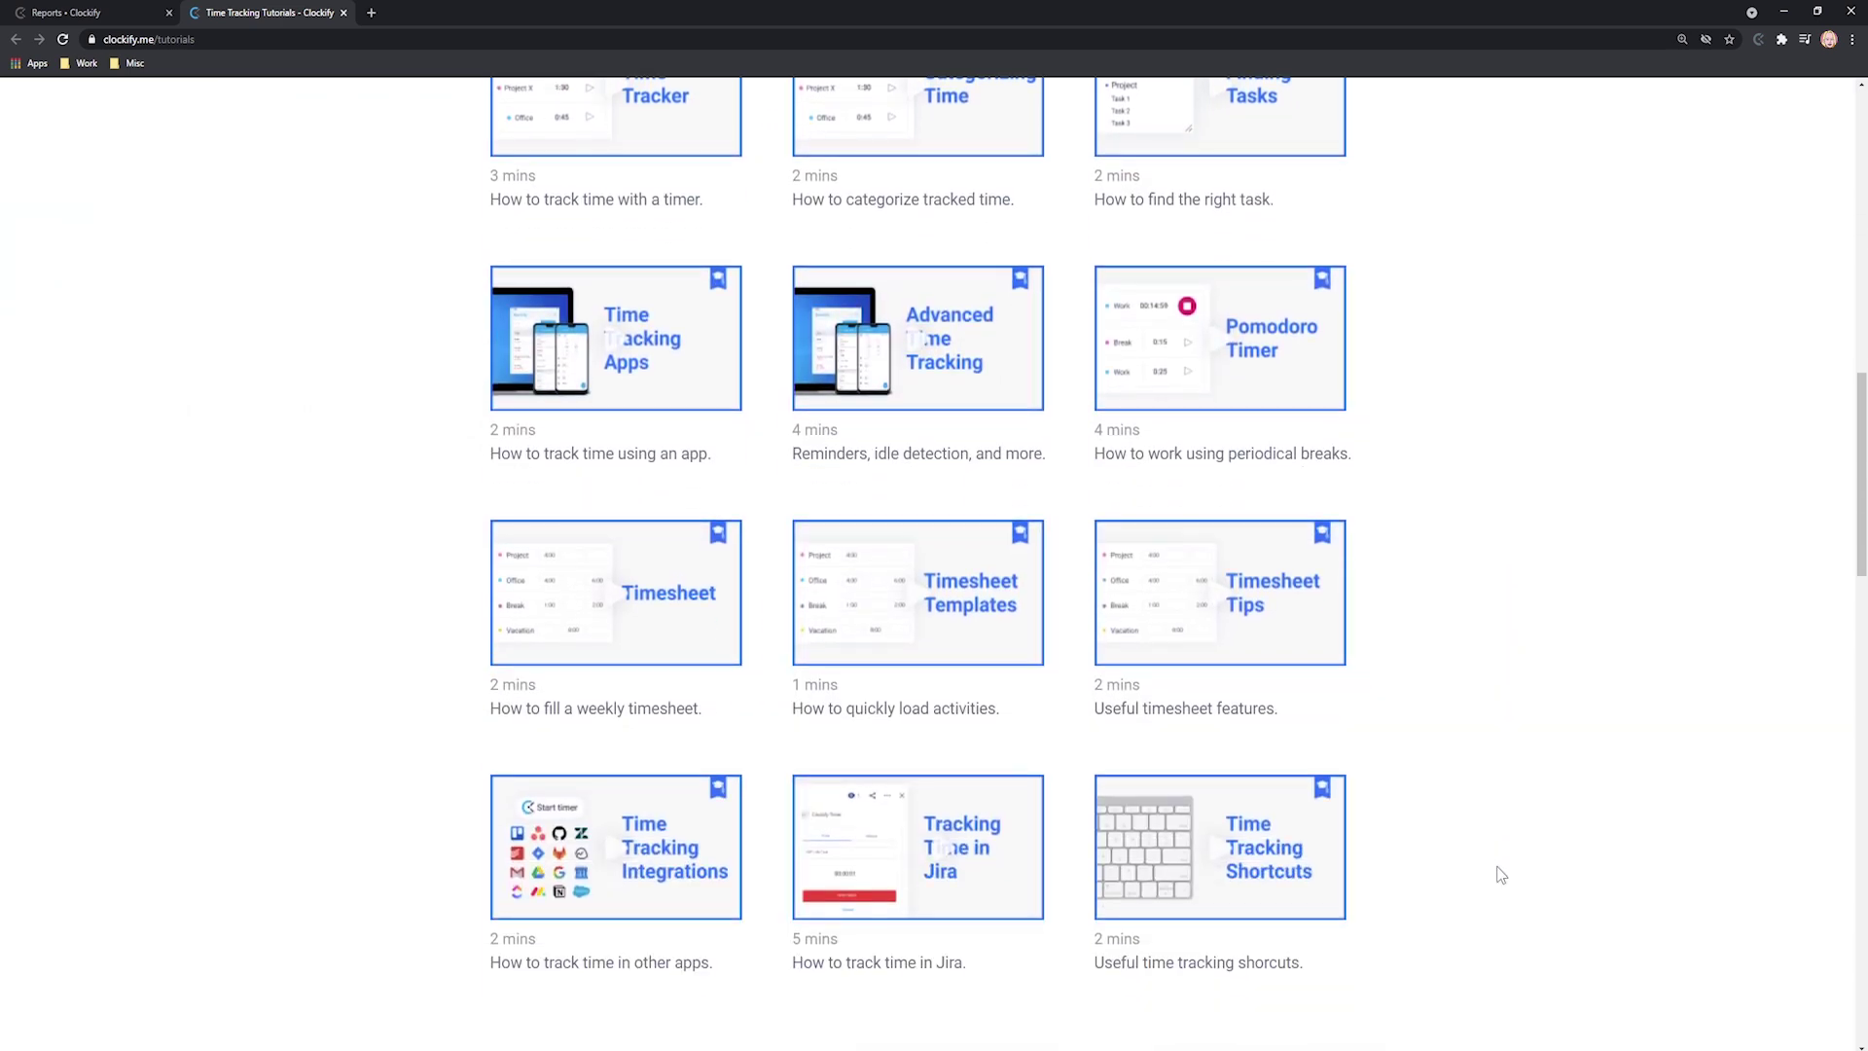
scroll(1491, 871, "down", 5)
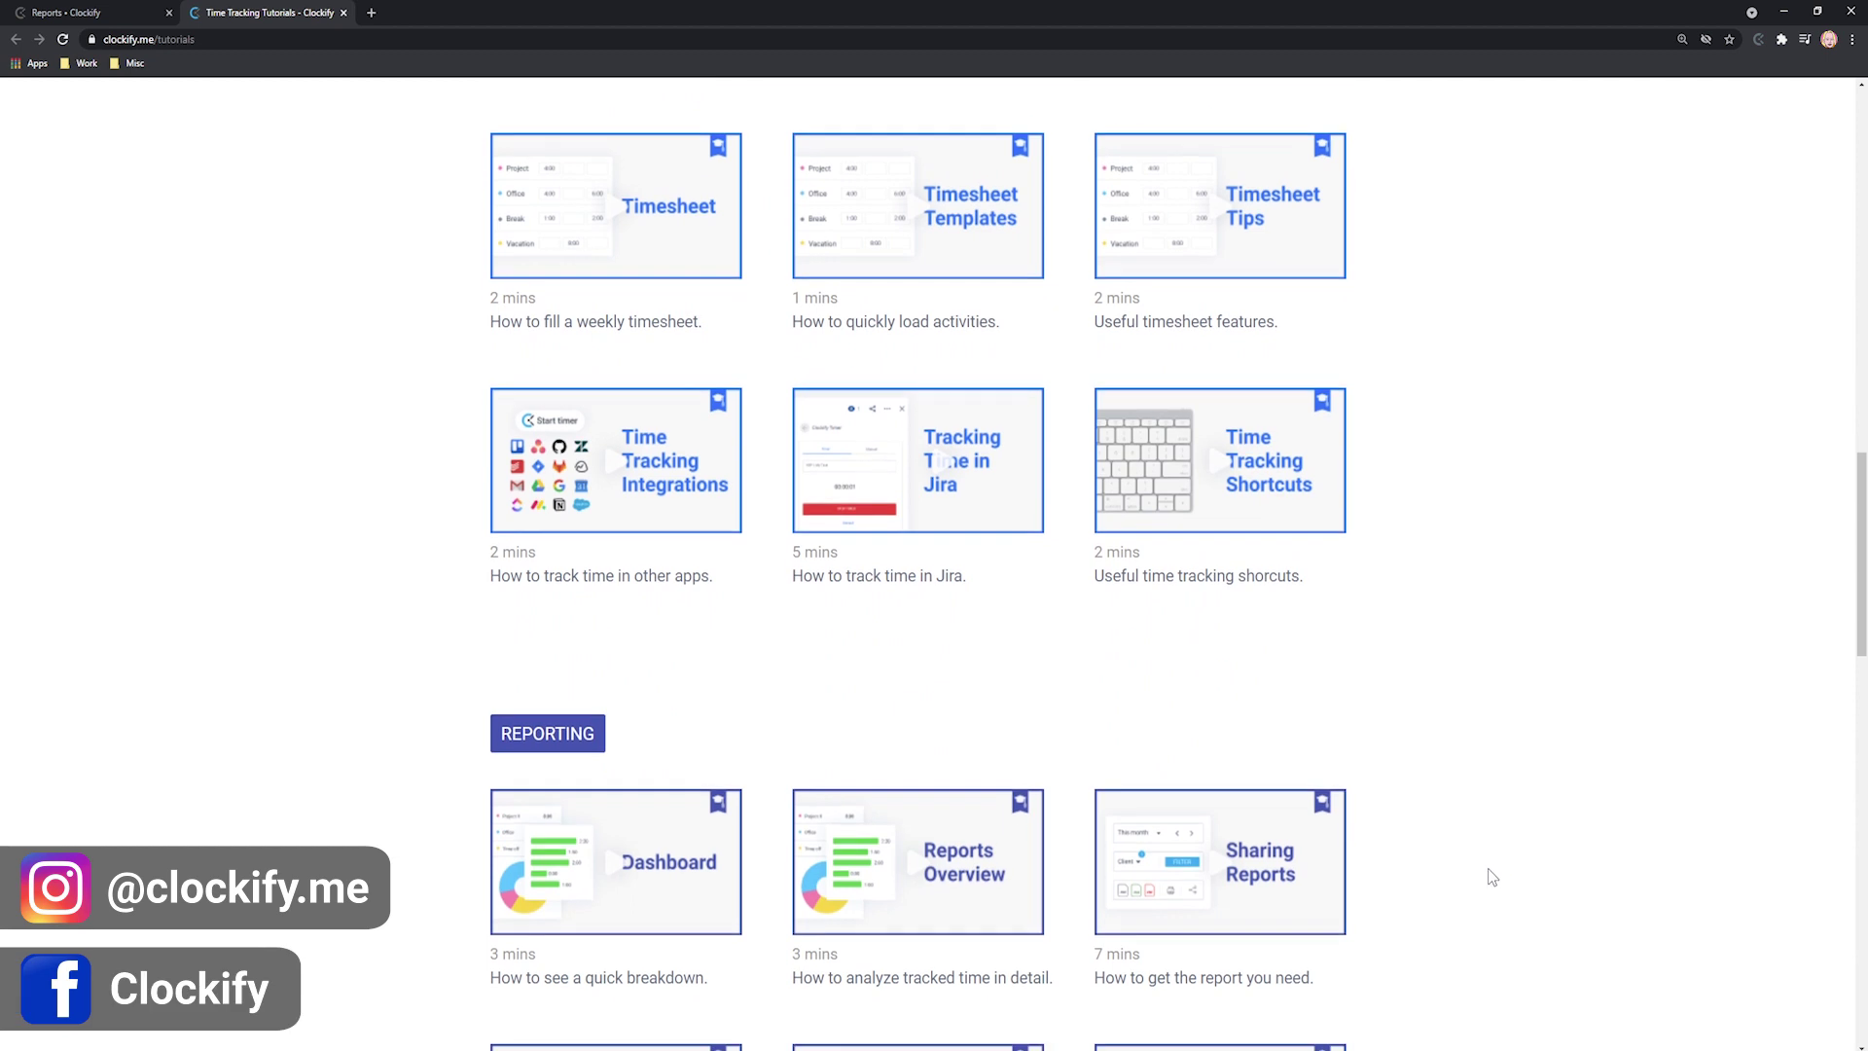
scroll(1487, 877, "down", 4)
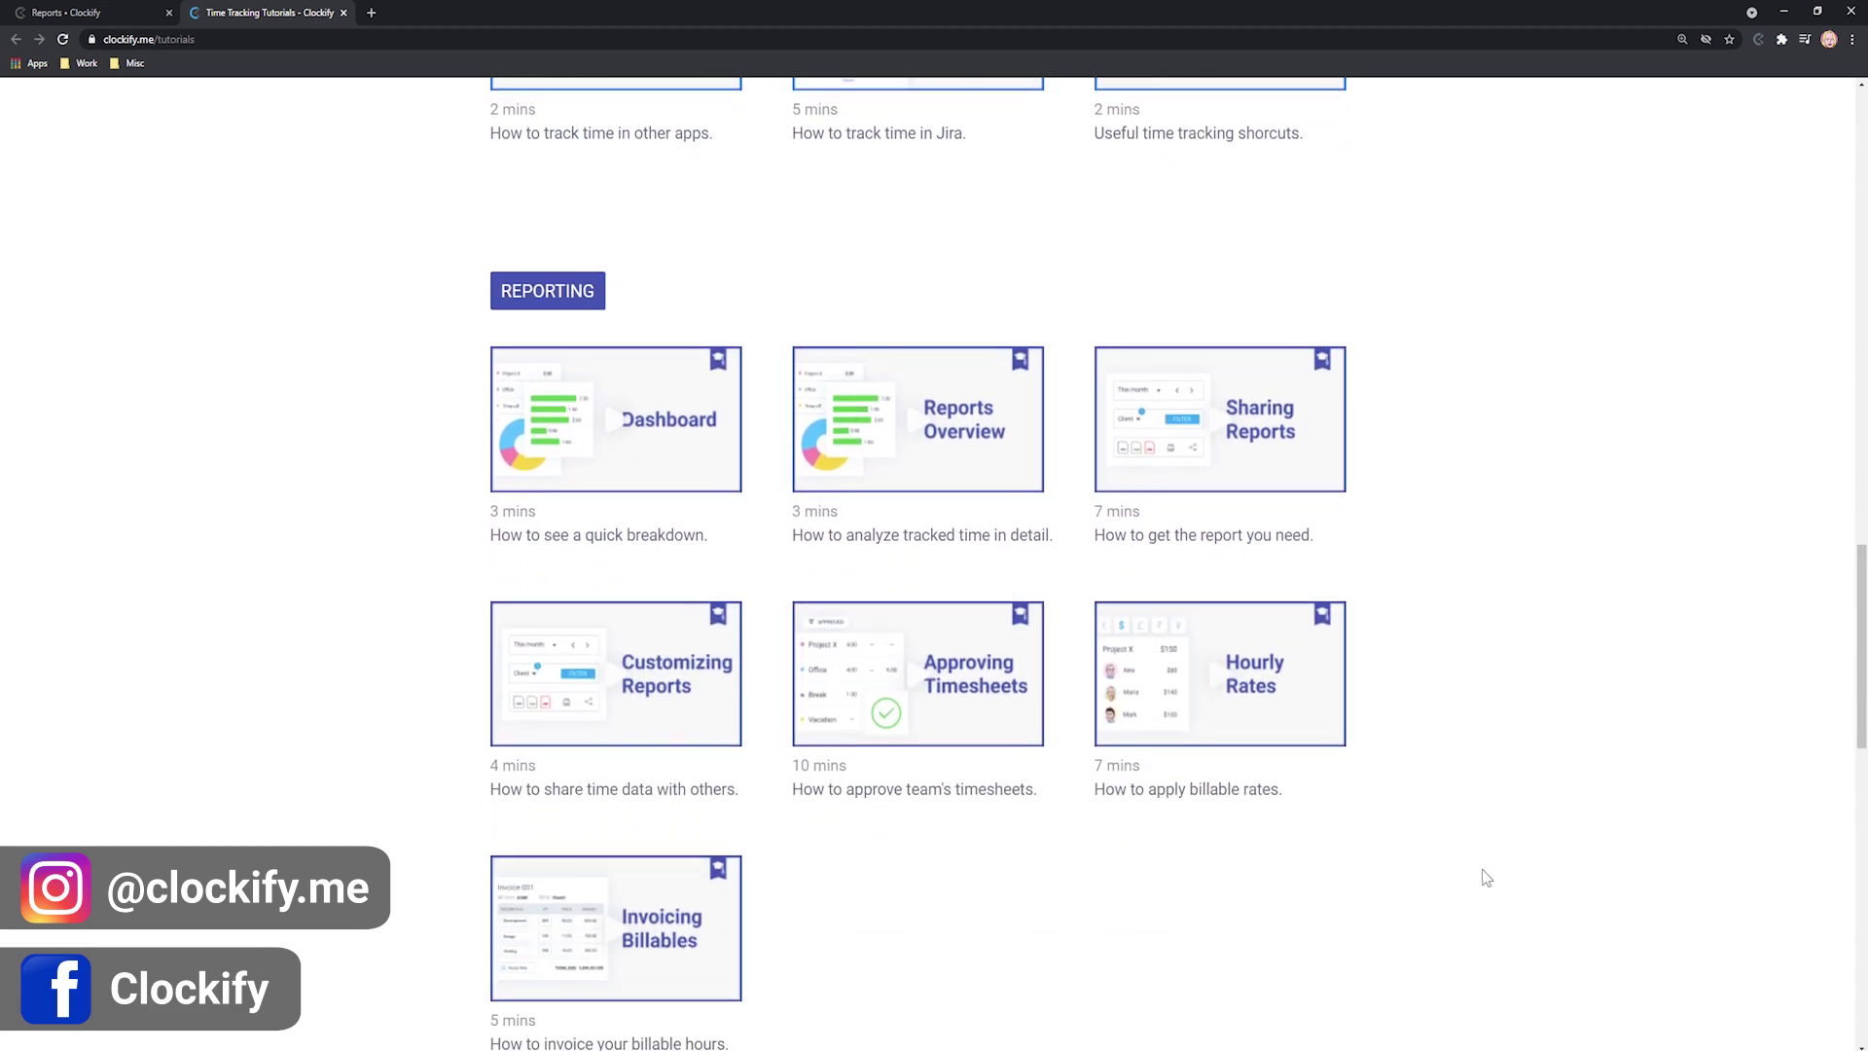
scroll(1479, 879, "down", 2)
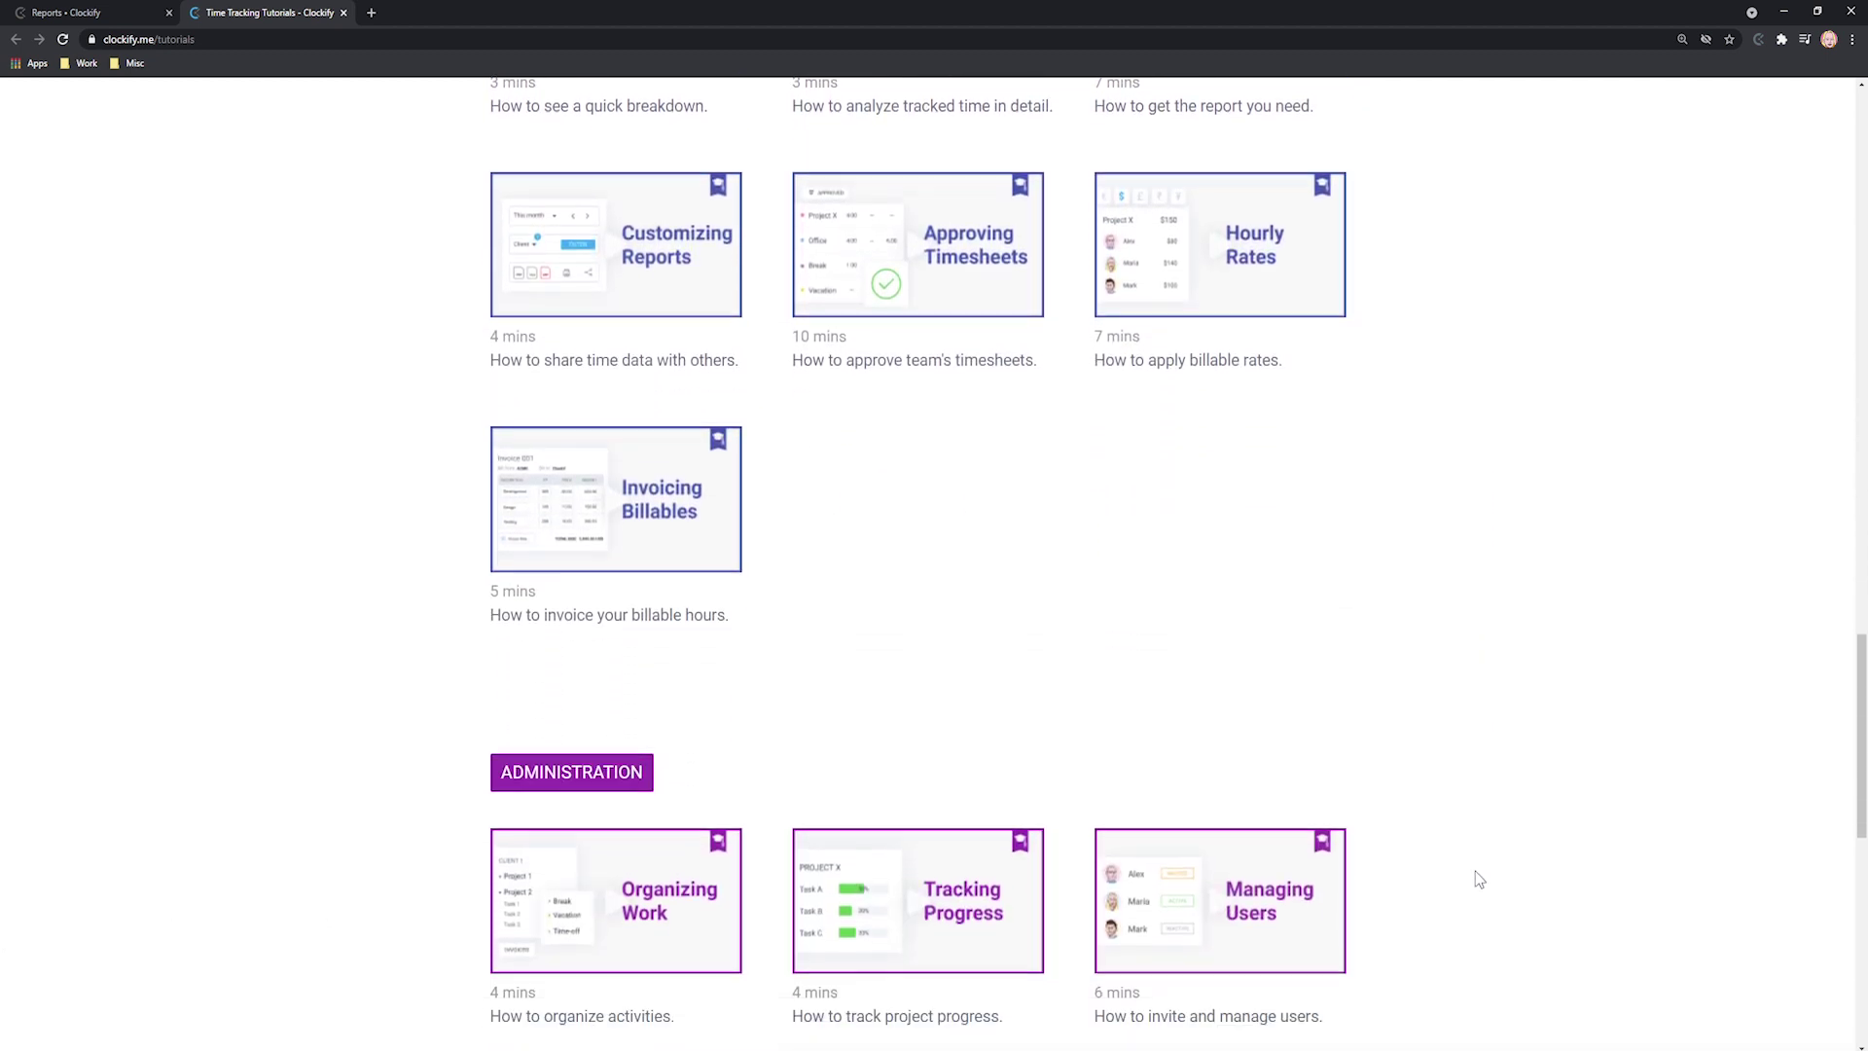
scroll(1474, 879, "down", 3)
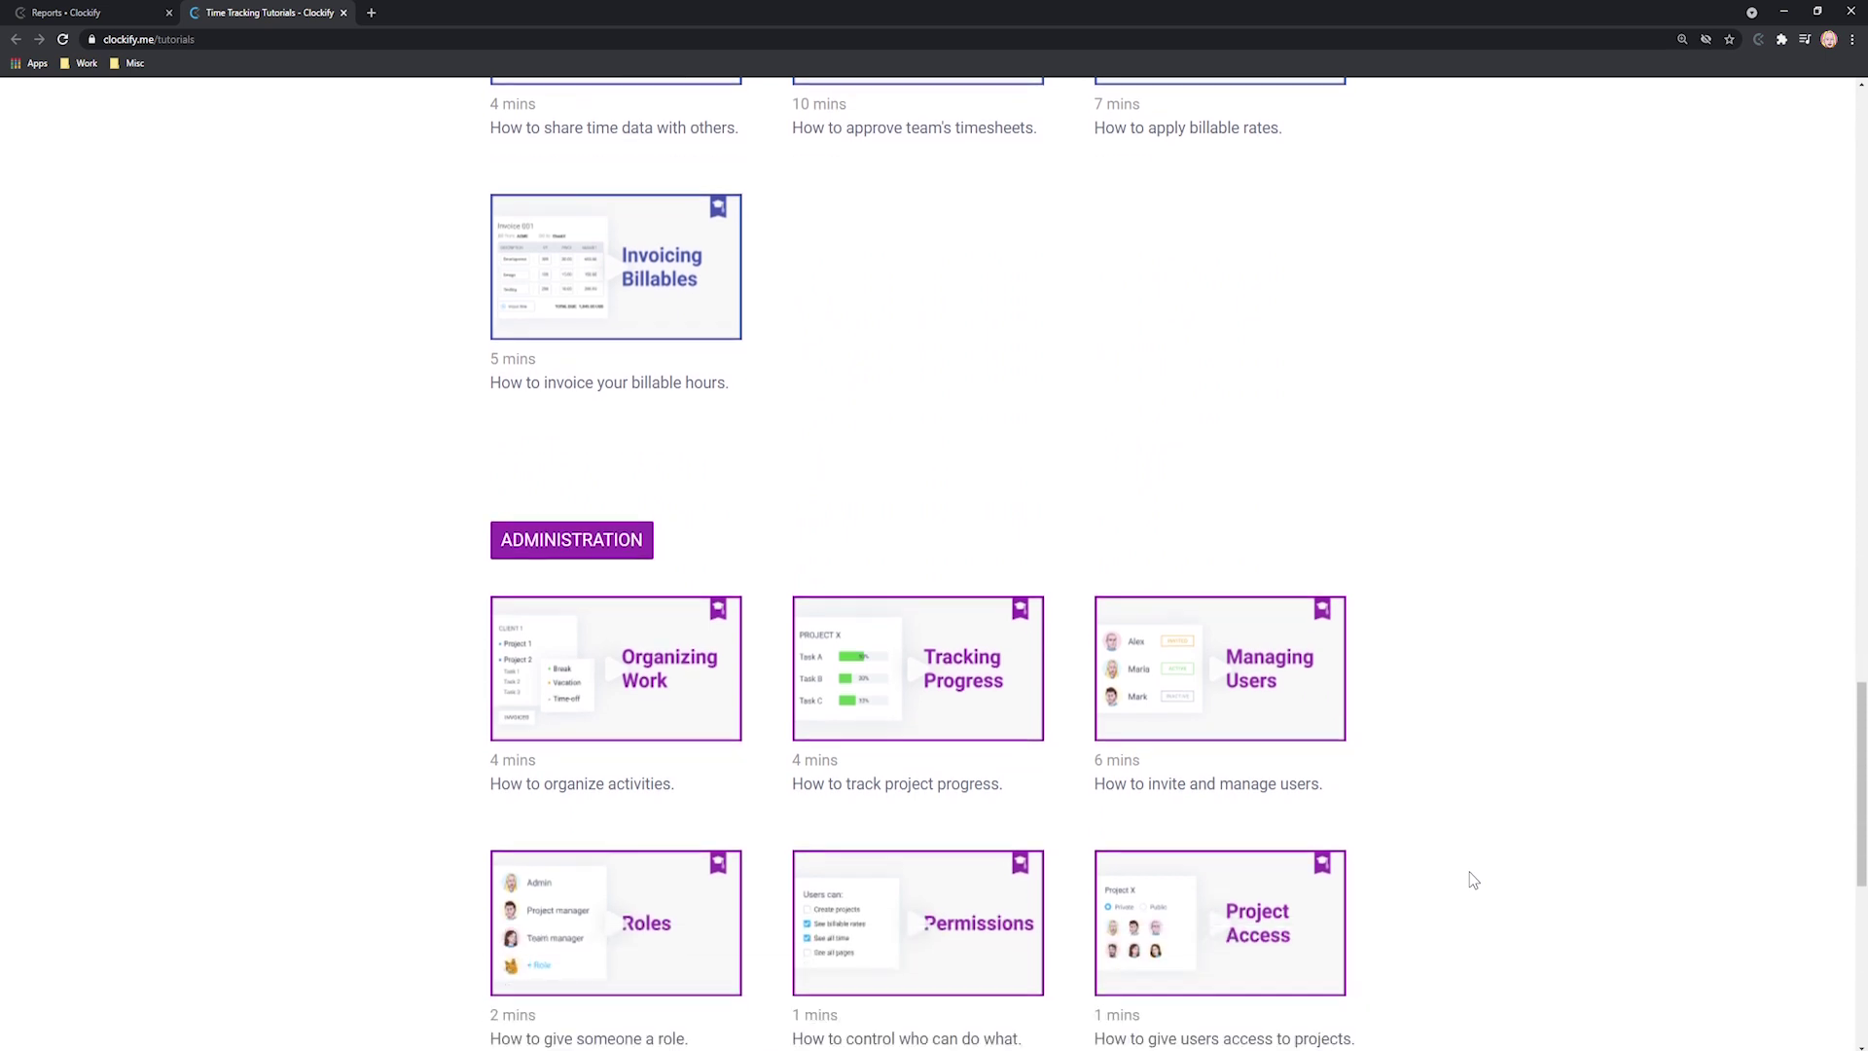